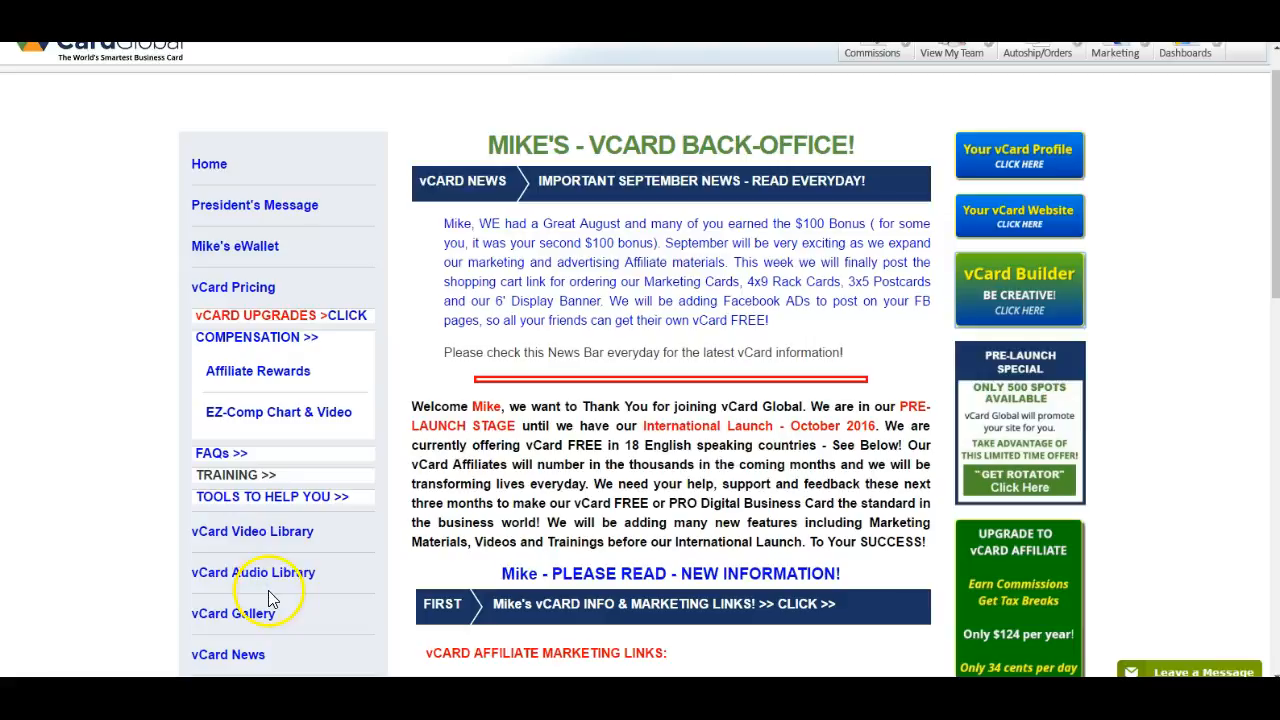
# - Open the vCard Builder from the back-office and choose the first listed site to edit
pyautogui.scroll(-5, 300, 571)
pyautogui.scroll(3, 338, 387)
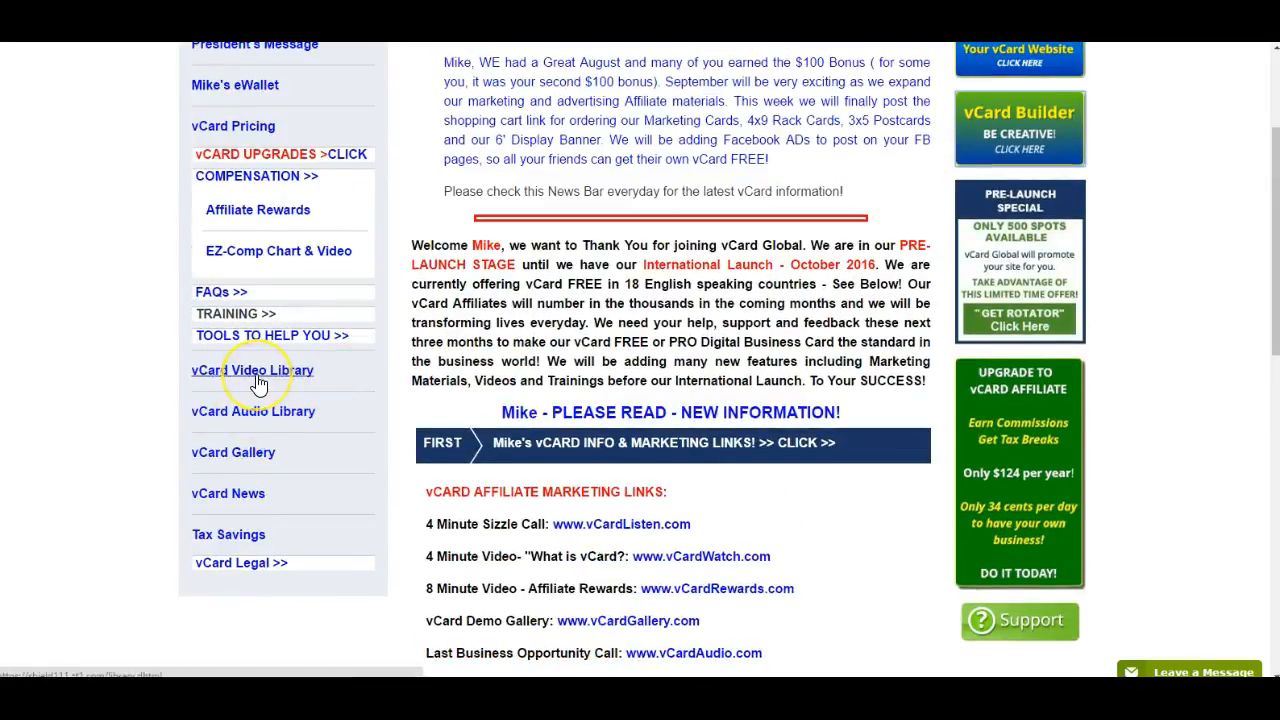
pyautogui.scroll(2, 252, 383)
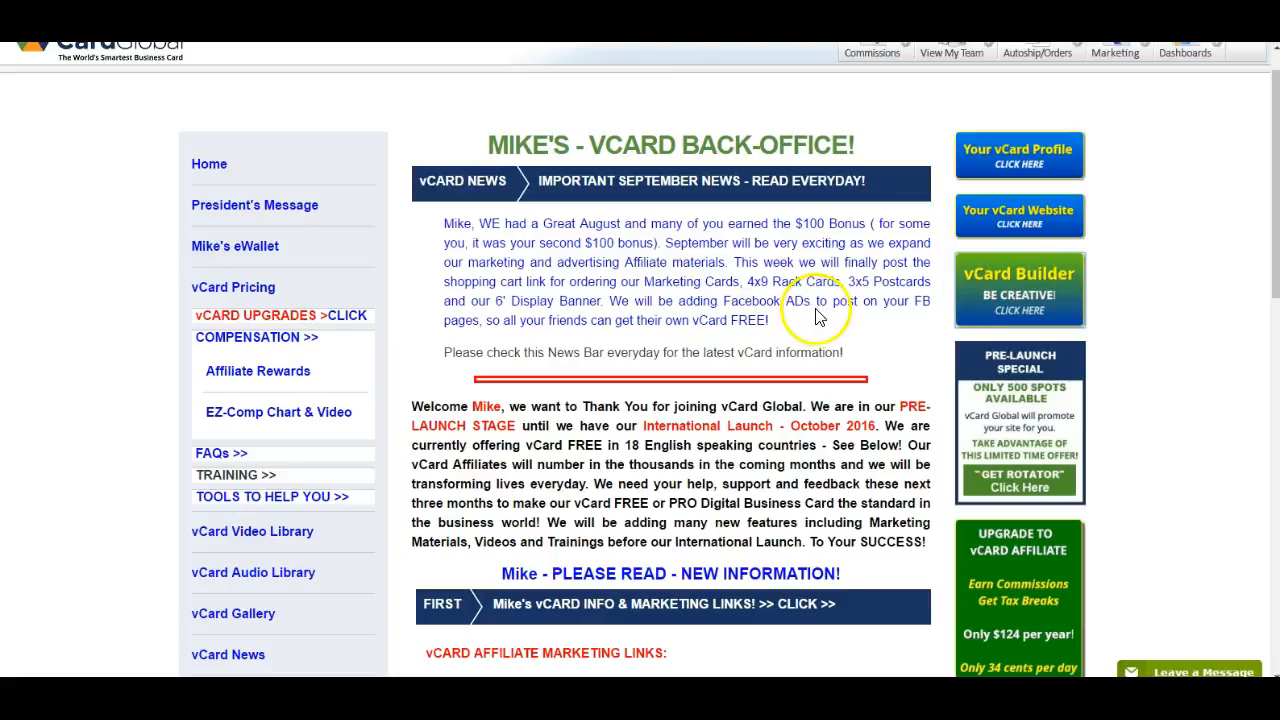
pyautogui.click(1020, 276)
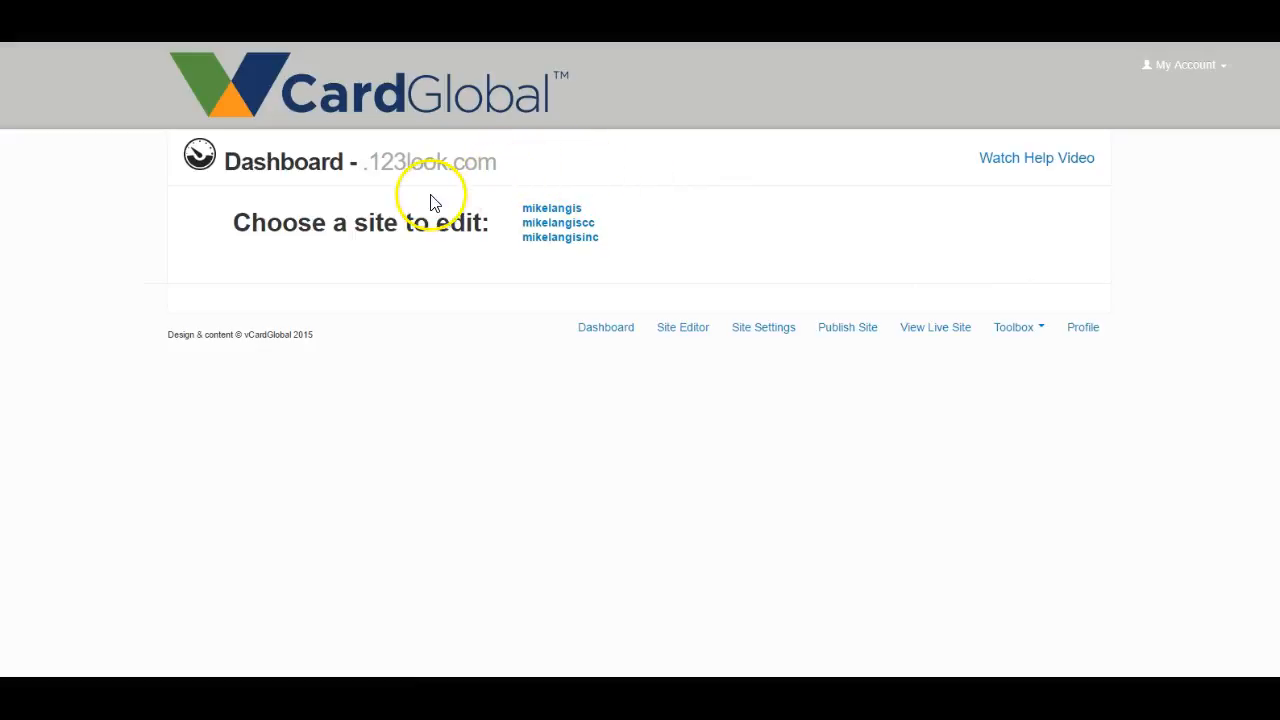
pyautogui.click(552, 212)
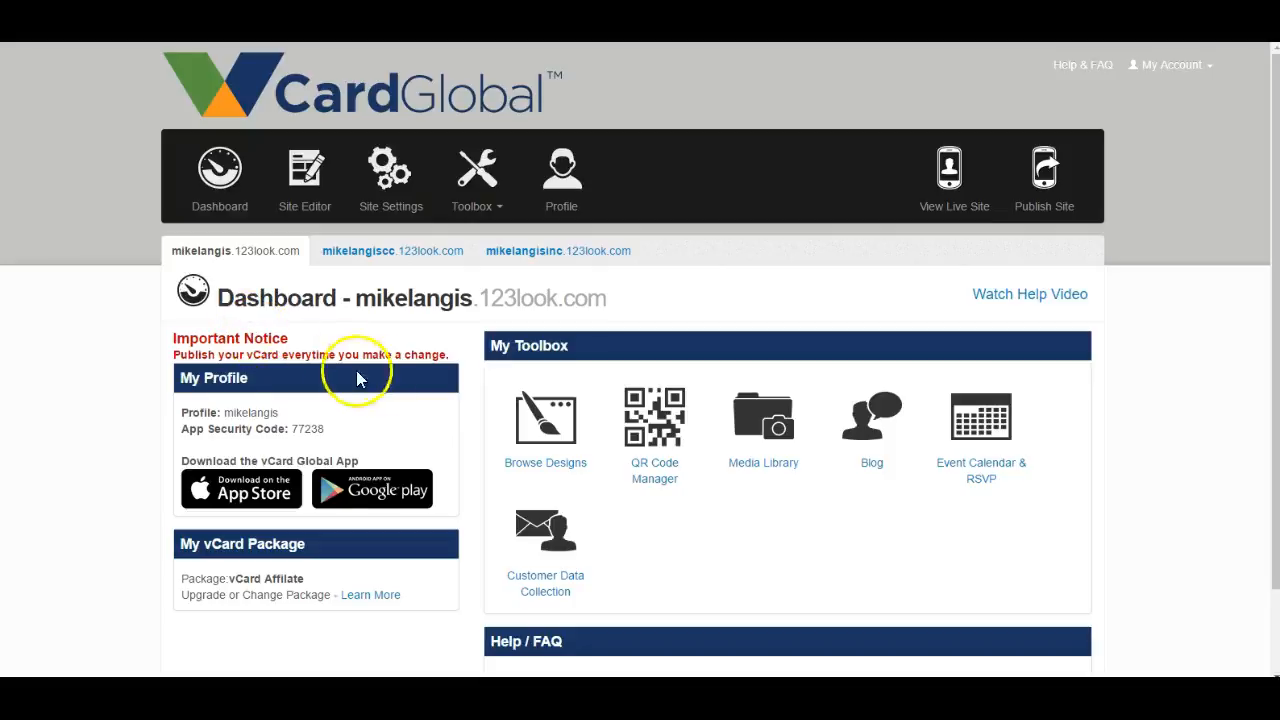
pyautogui.scroll(-1, 352, 370)
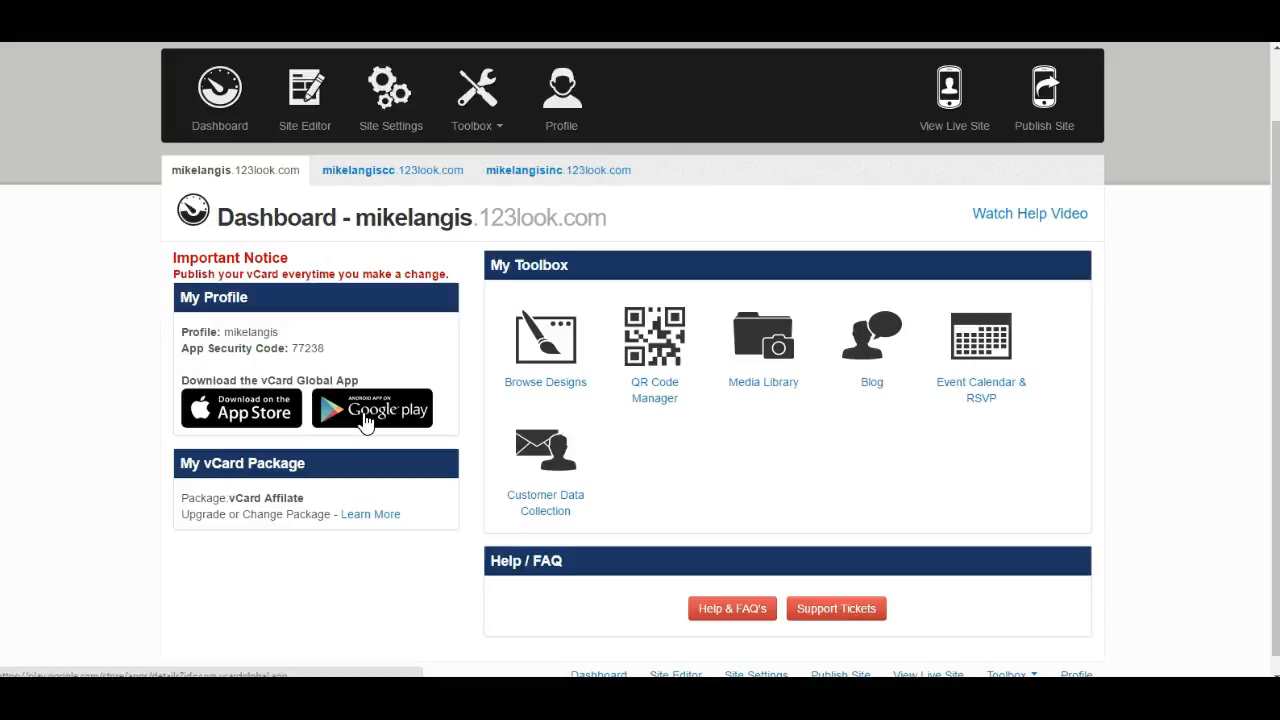
pyautogui.click(541, 145)
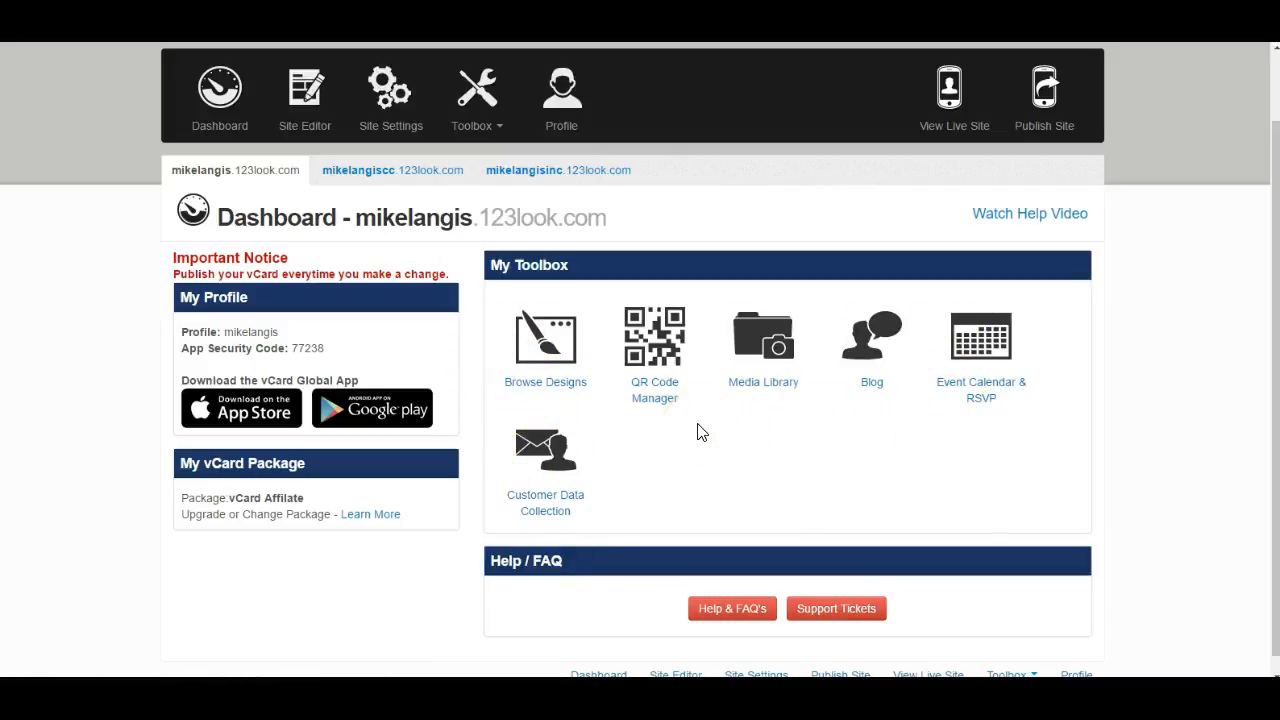
# - Open the Signup Process presentation from the Signup Steps for Free vCard article in the Sign Up FAQ's
pyautogui.click(730, 615)
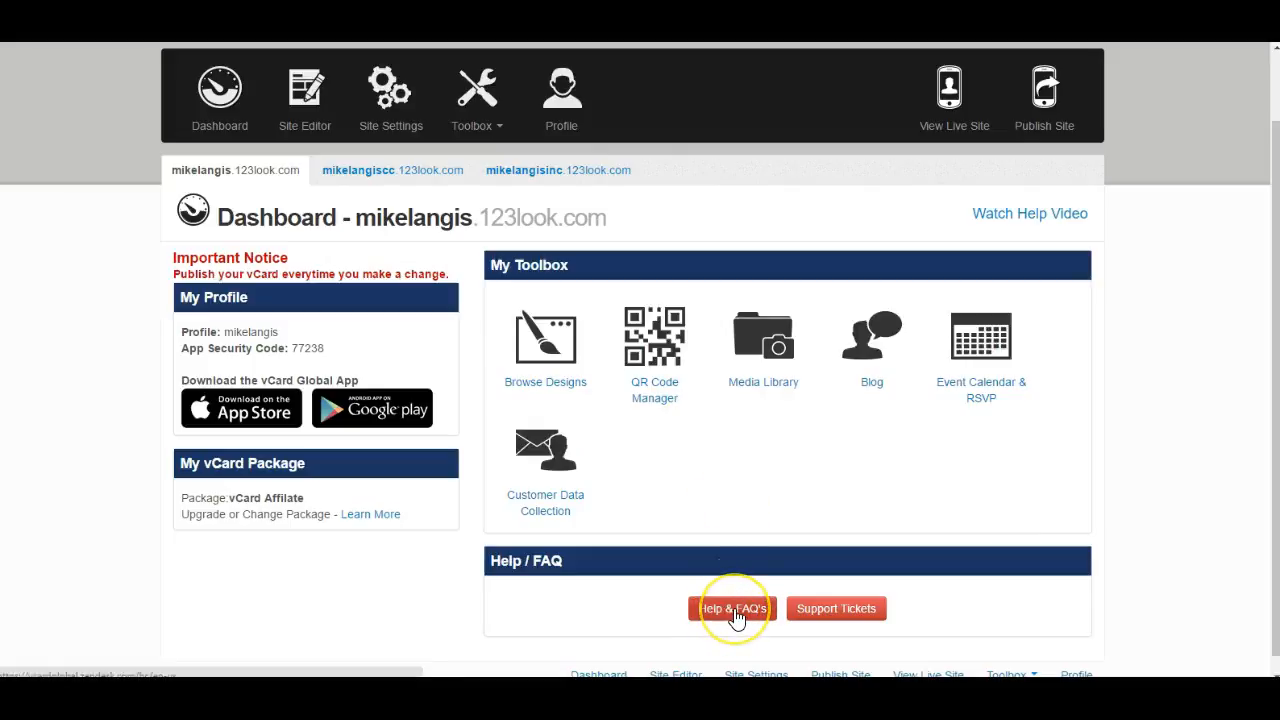
pyautogui.click(735, 617)
pyautogui.click(735, 617)
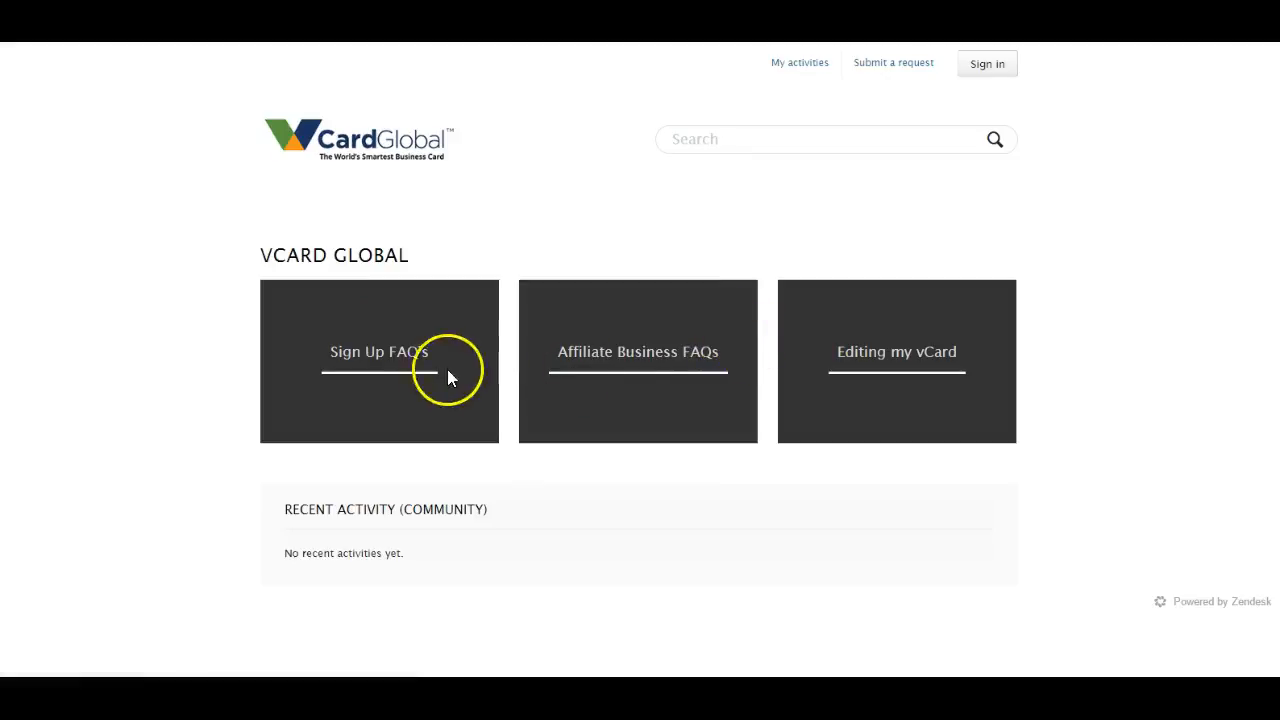
pyautogui.click(379, 357)
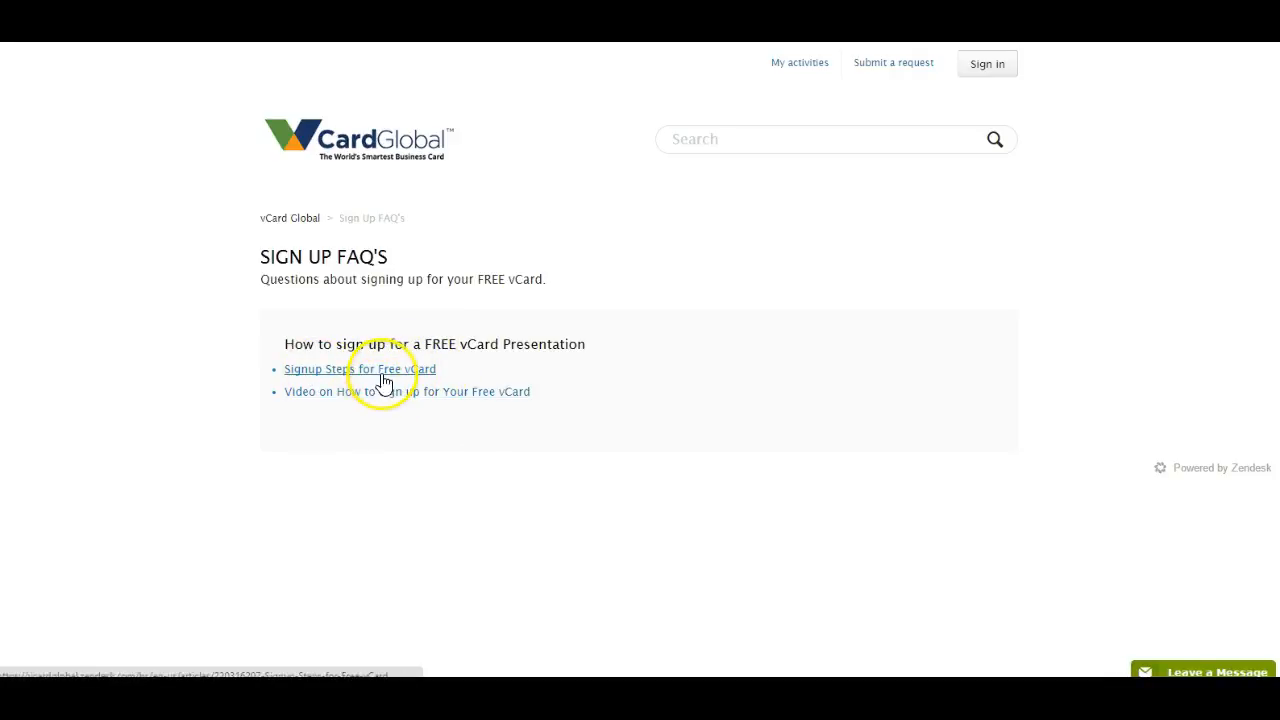
pyautogui.click(388, 377)
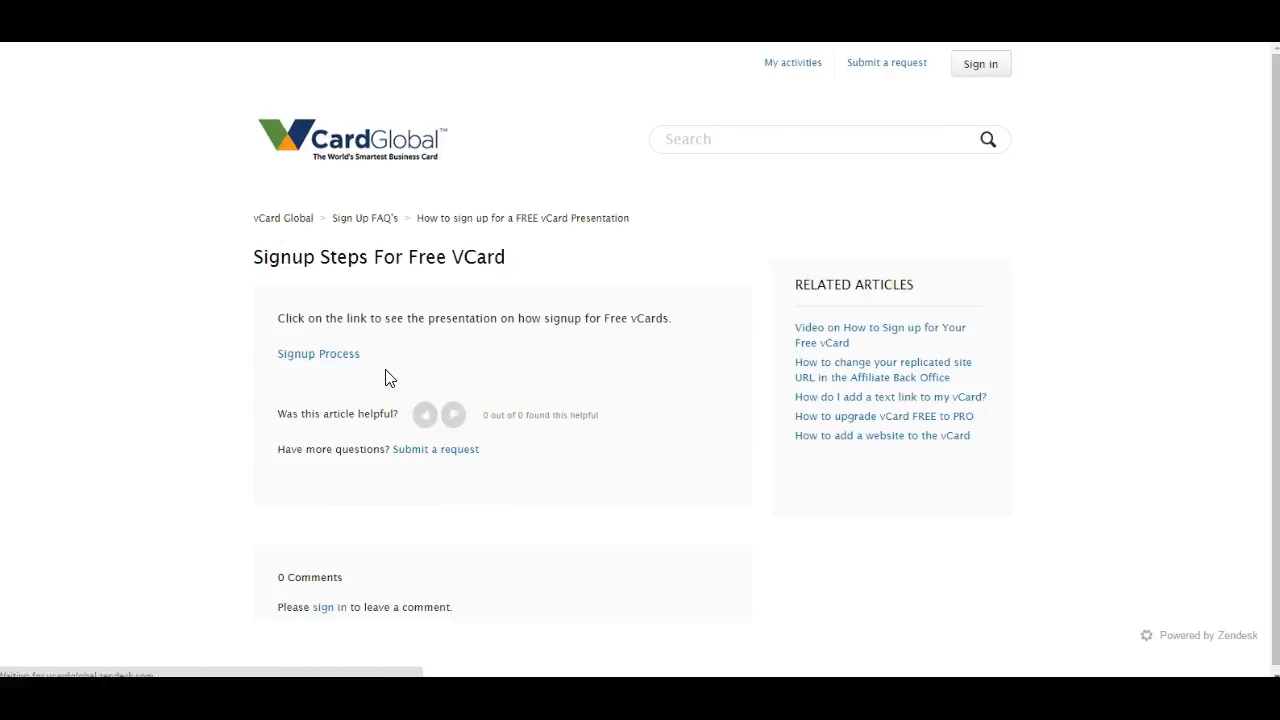
pyautogui.click(332, 356)
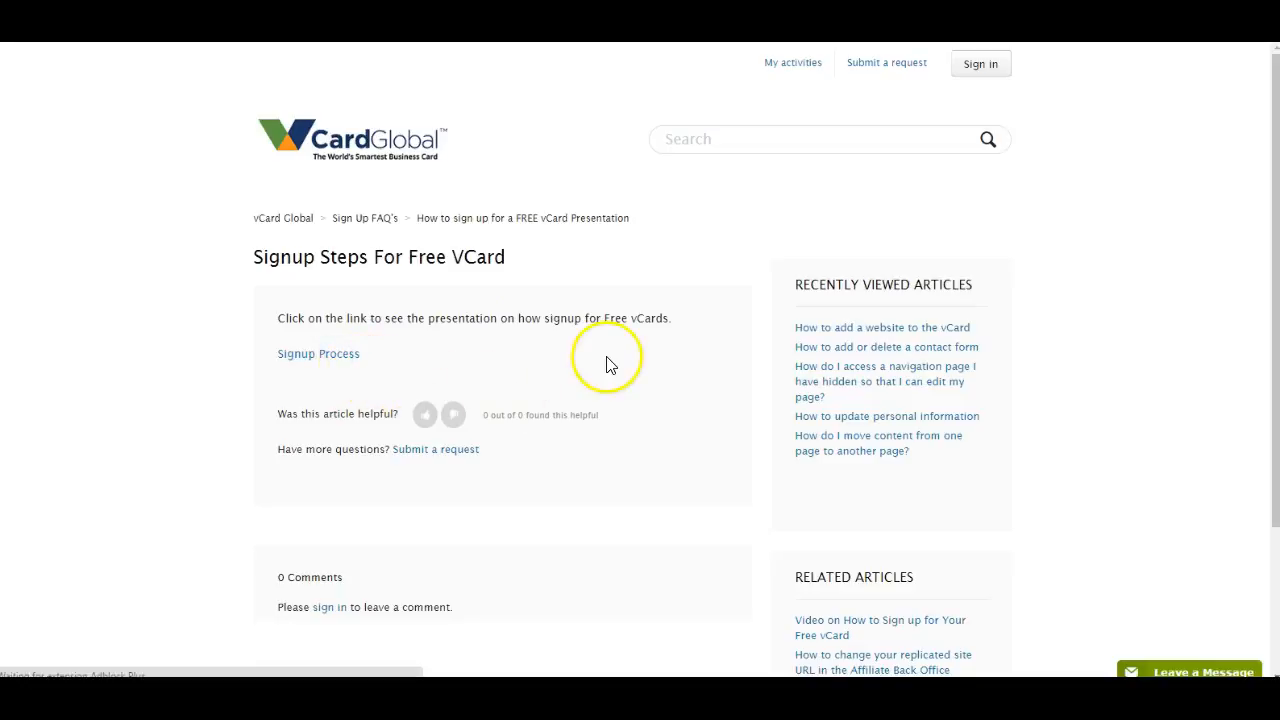
pyautogui.click(637, 352)
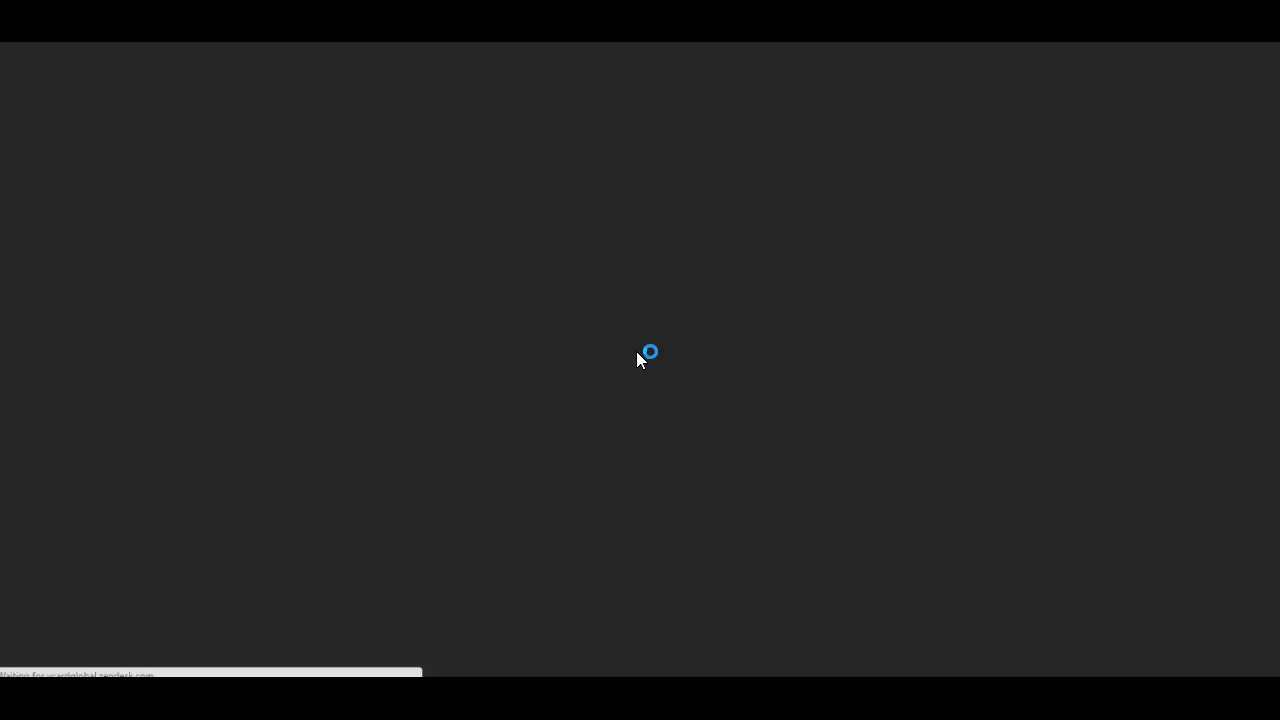
pyautogui.click(617, 352)
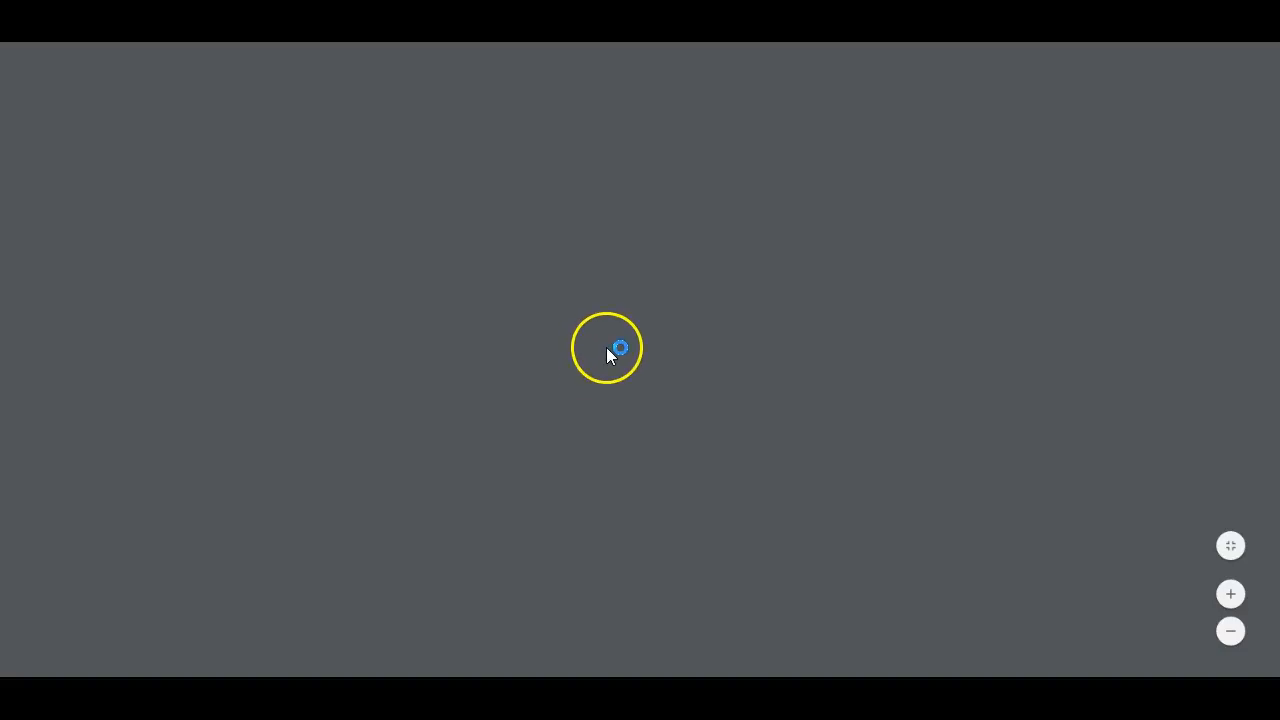
# - Look through the opening slides of the free vCard sign-up presentation and return to the site dashboard
pyautogui.scroll(-2, 611, 357)
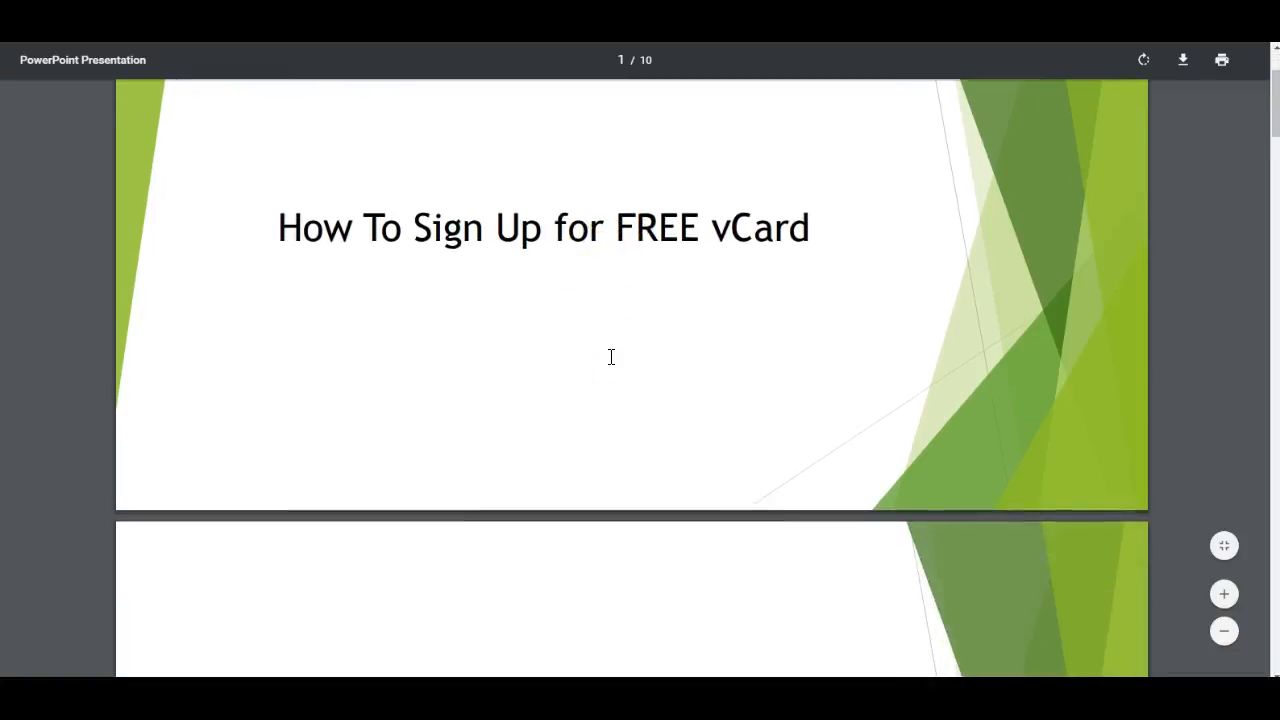
pyautogui.scroll(-5, 609, 357)
pyautogui.scroll(-6, 509, 360)
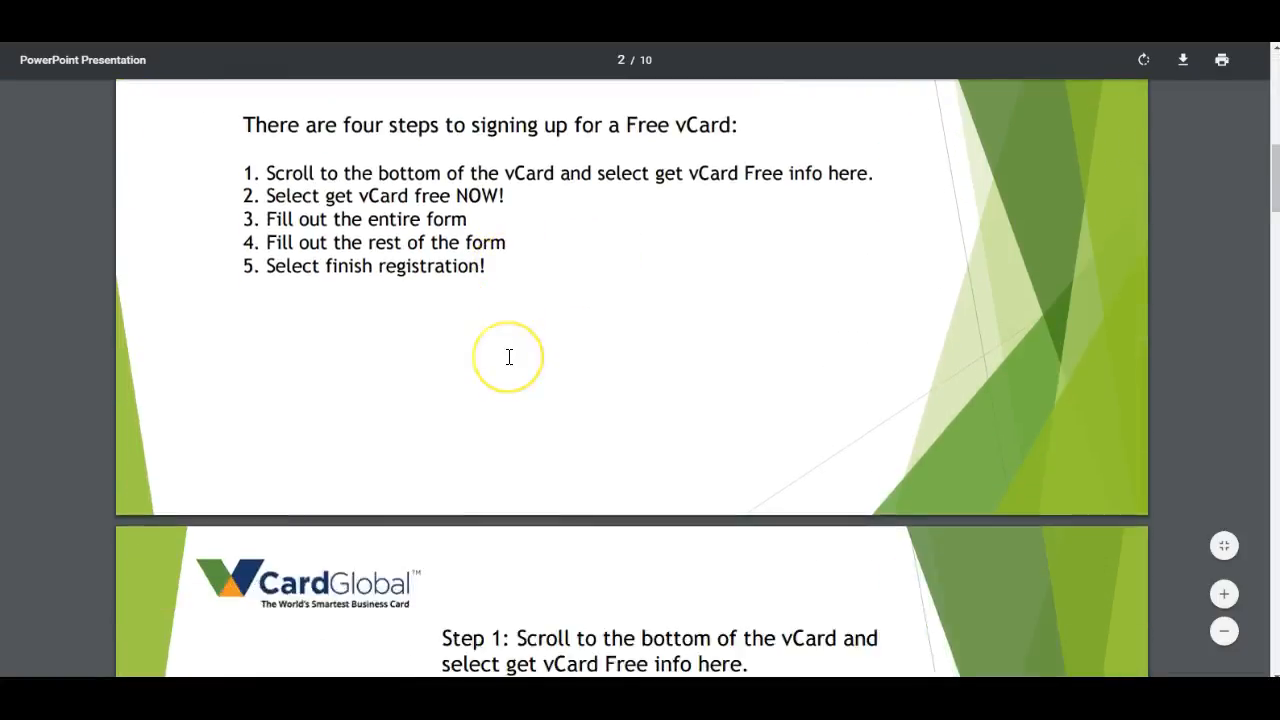
pyautogui.scroll(-3, 509, 360)
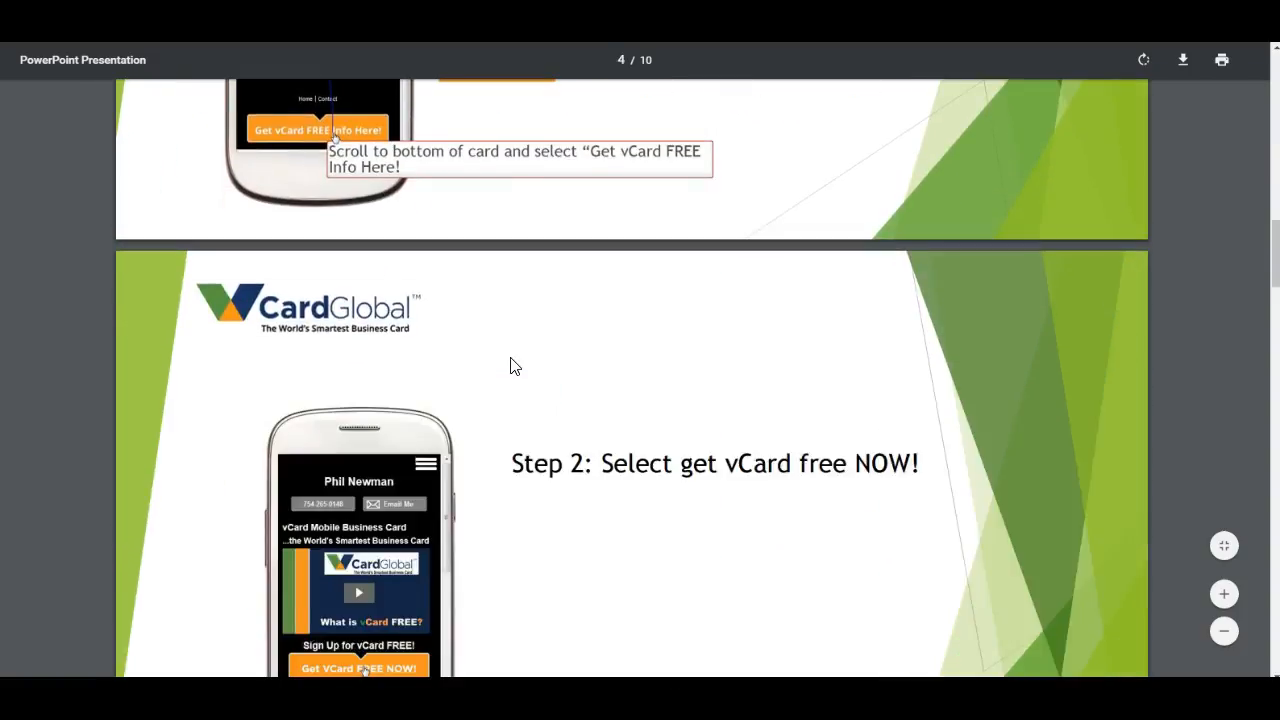
pyautogui.scroll(4, 509, 360)
pyautogui.scroll(3, 510, 364)
pyautogui.click(938, 70)
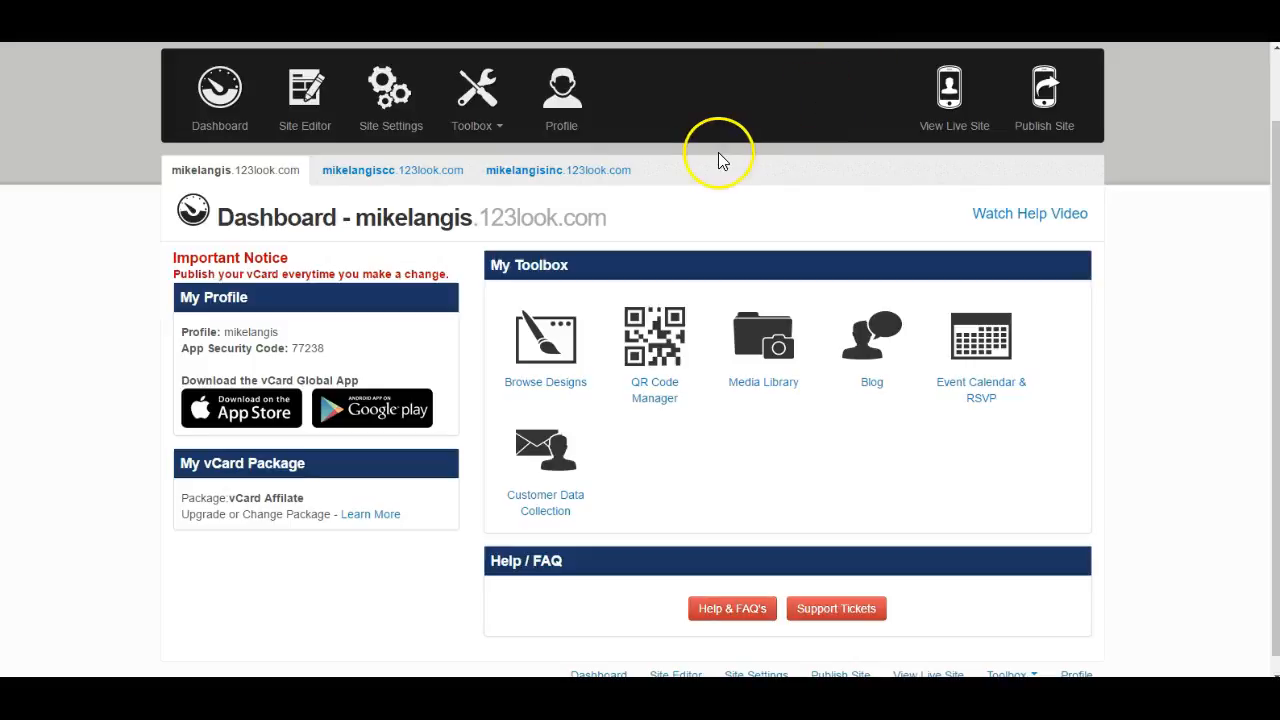
# - Open the Editing my vCard category in the Help & FAQ's and look through its article lists
pyautogui.scroll(-1, 722, 222)
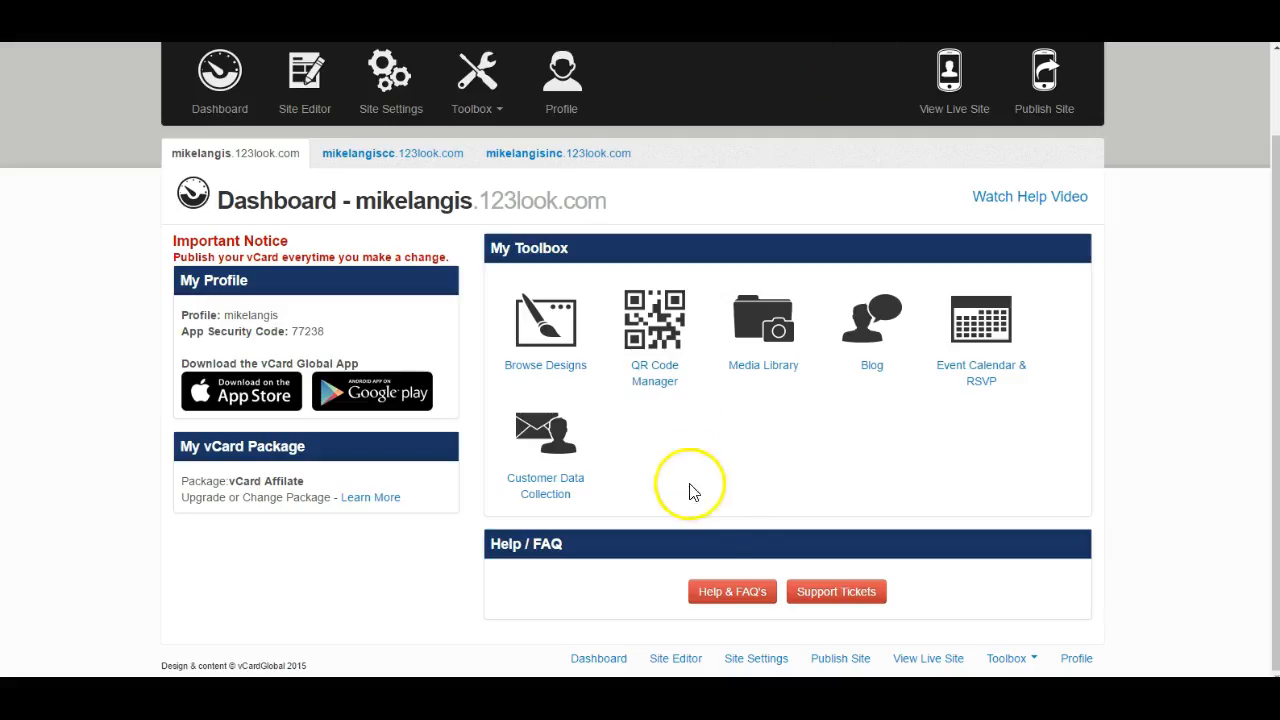
pyautogui.click(732, 591)
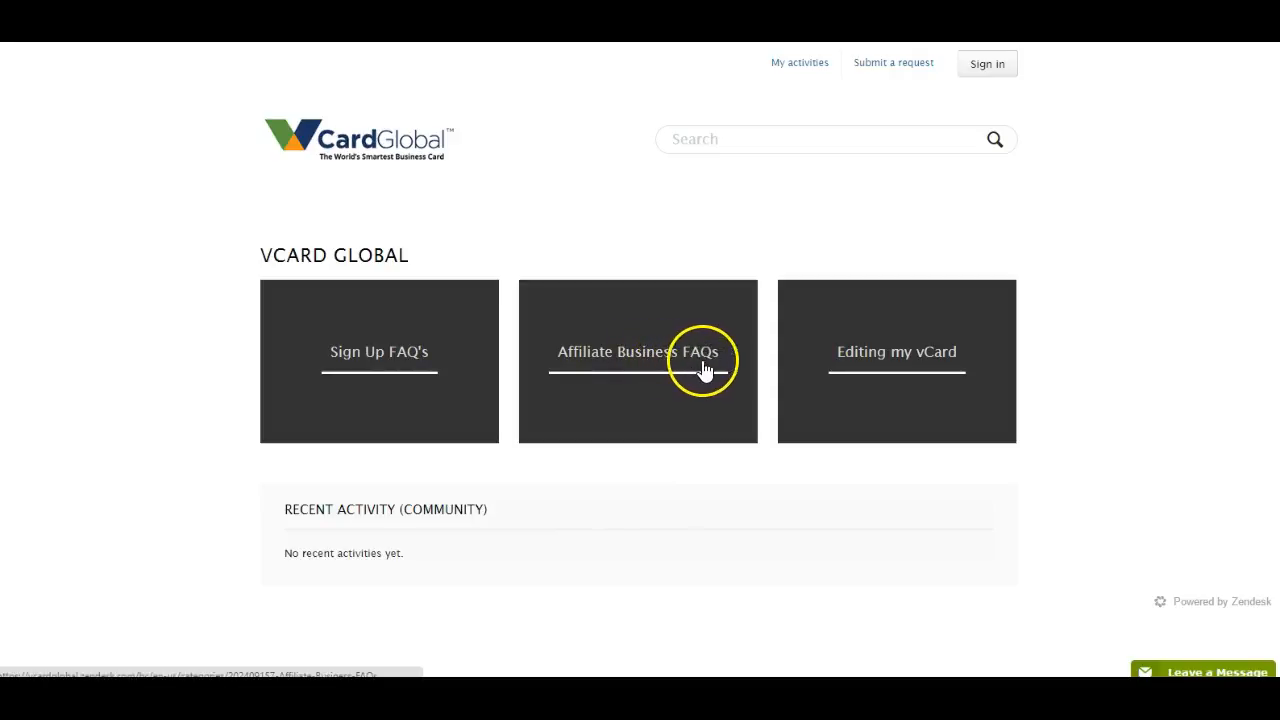
pyautogui.click(893, 360)
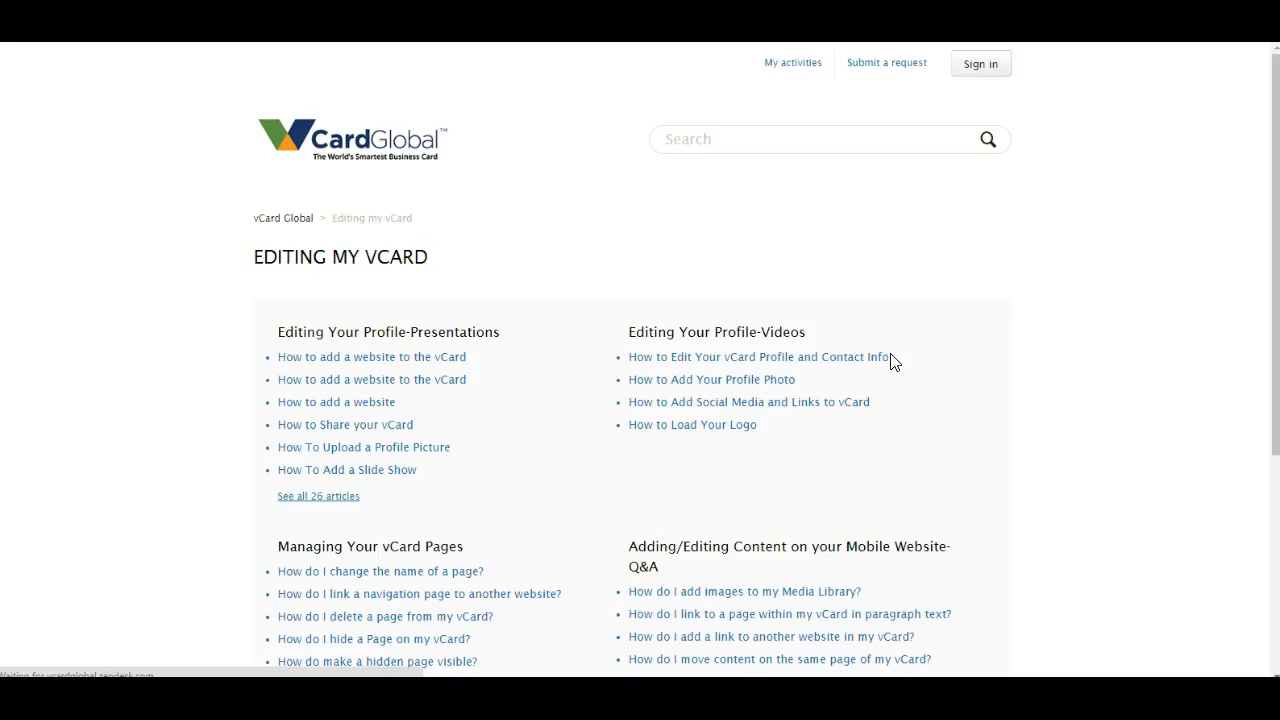
pyautogui.scroll(-1, 505, 261)
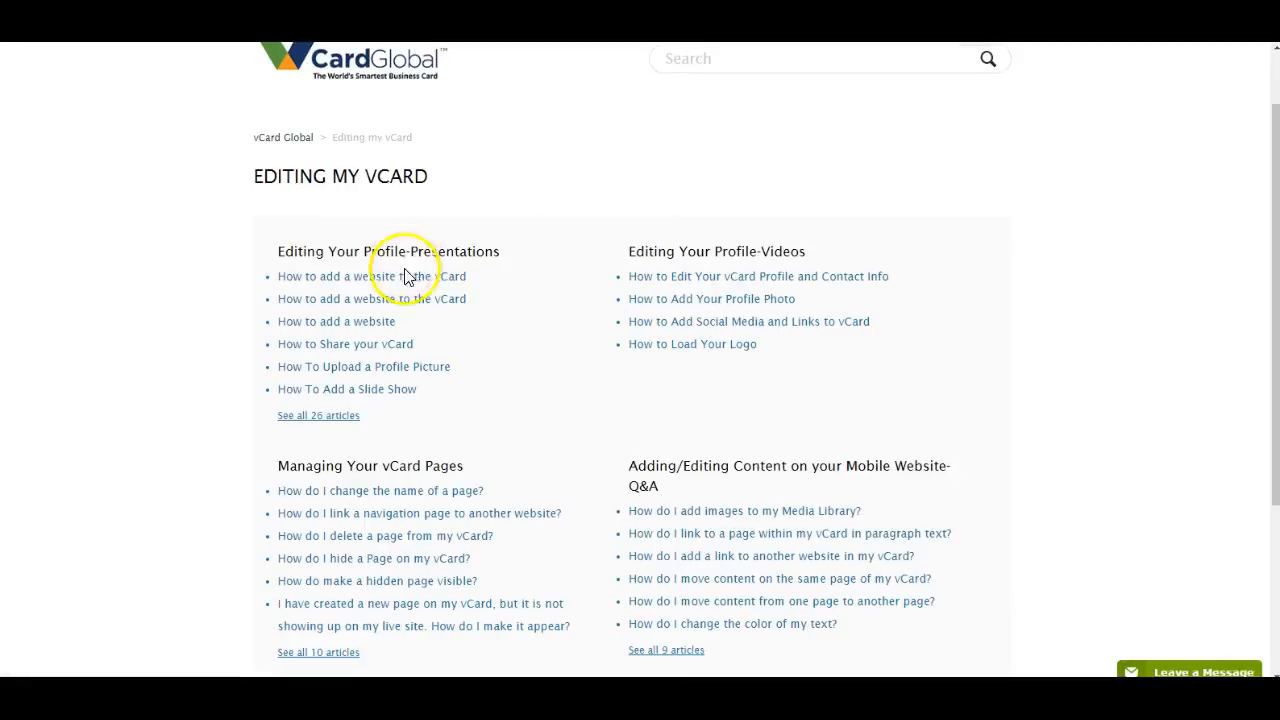
pyautogui.scroll(-1, 553, 295)
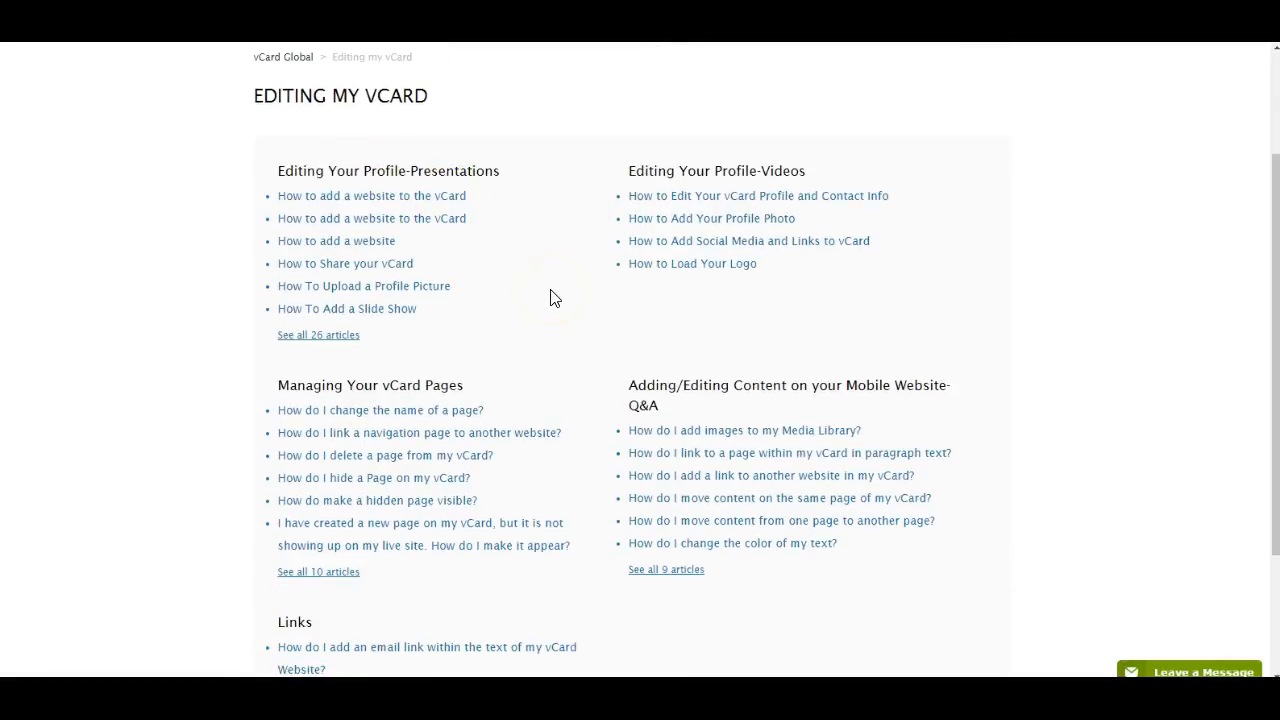
pyautogui.scroll(-1, 553, 297)
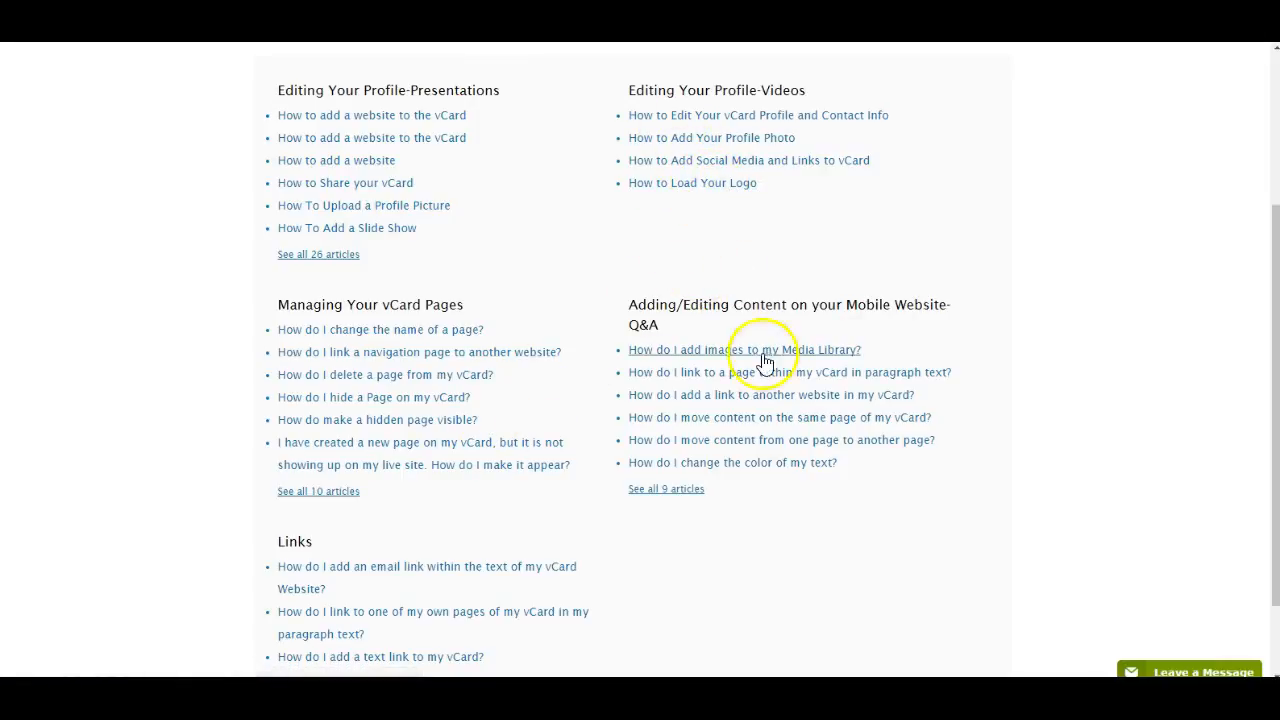
pyautogui.scroll(-2, 606, 417)
pyautogui.scroll(2, 608, 420)
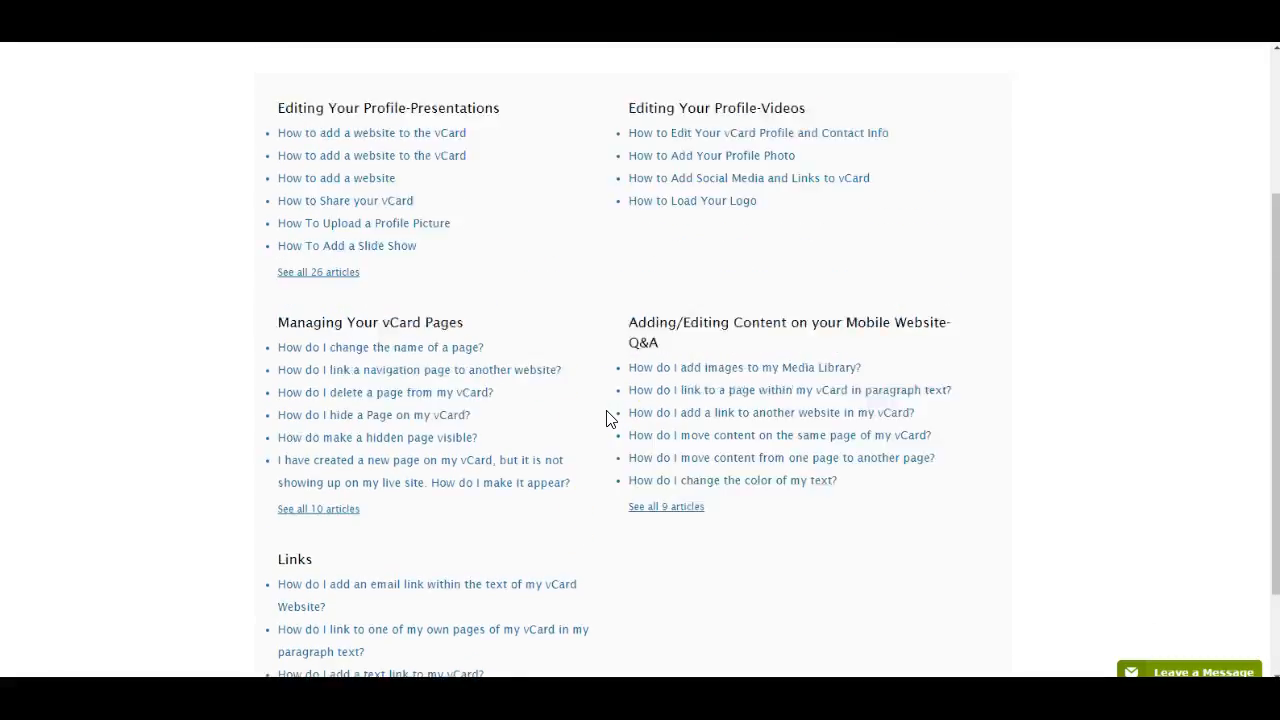
# - Open the How To Load Your Logo article and examine its logo hints and embedded video
pyautogui.scroll(1, 606, 417)
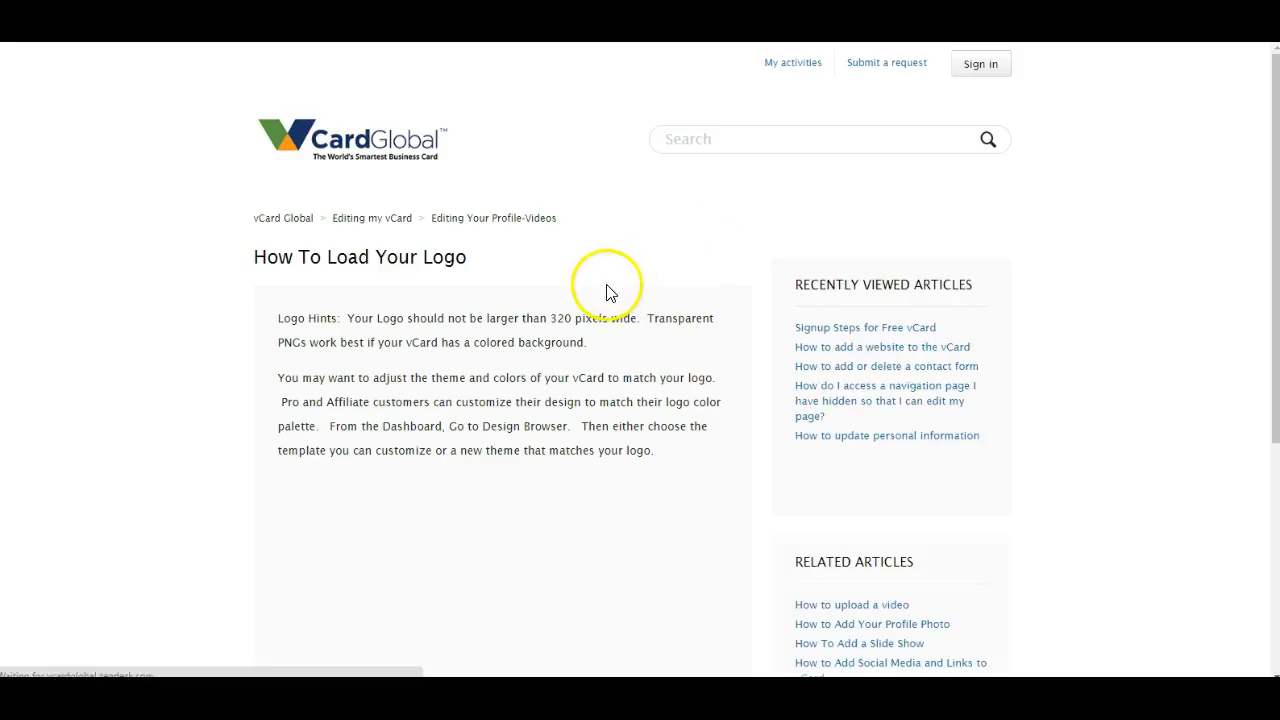
pyautogui.scroll(-2, 620, 297)
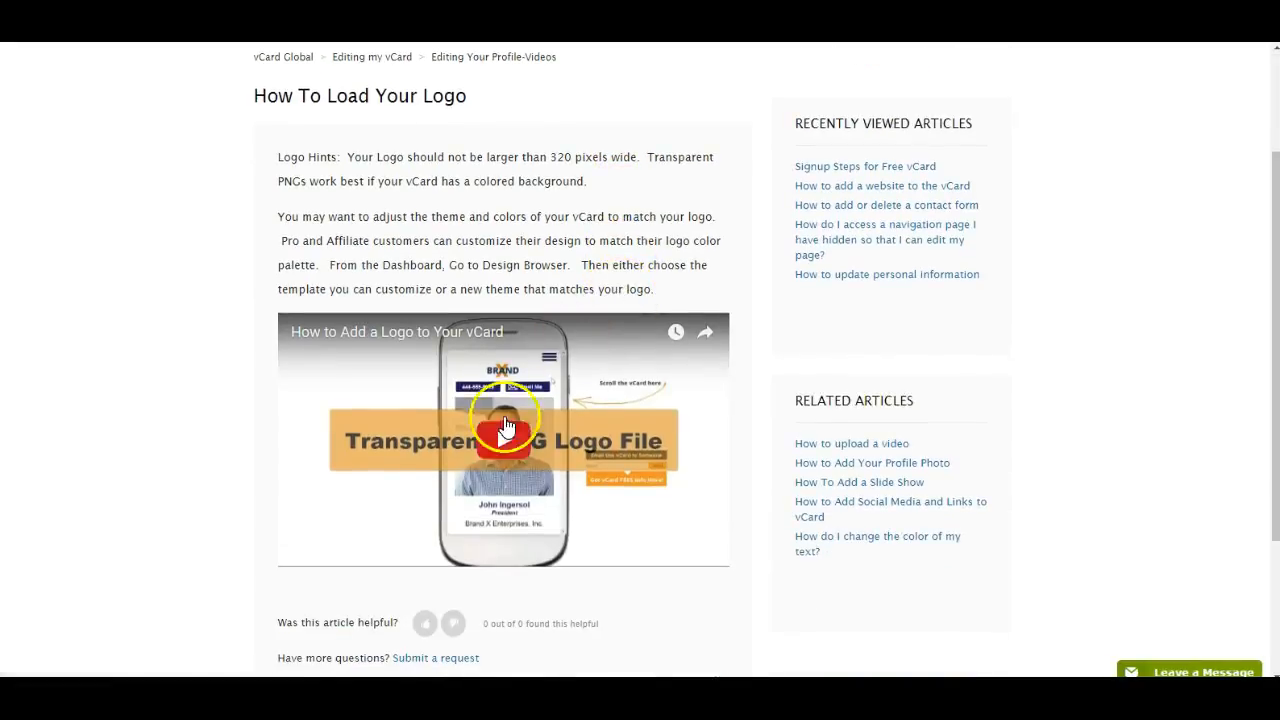
pyautogui.scroll(-1, 508, 456)
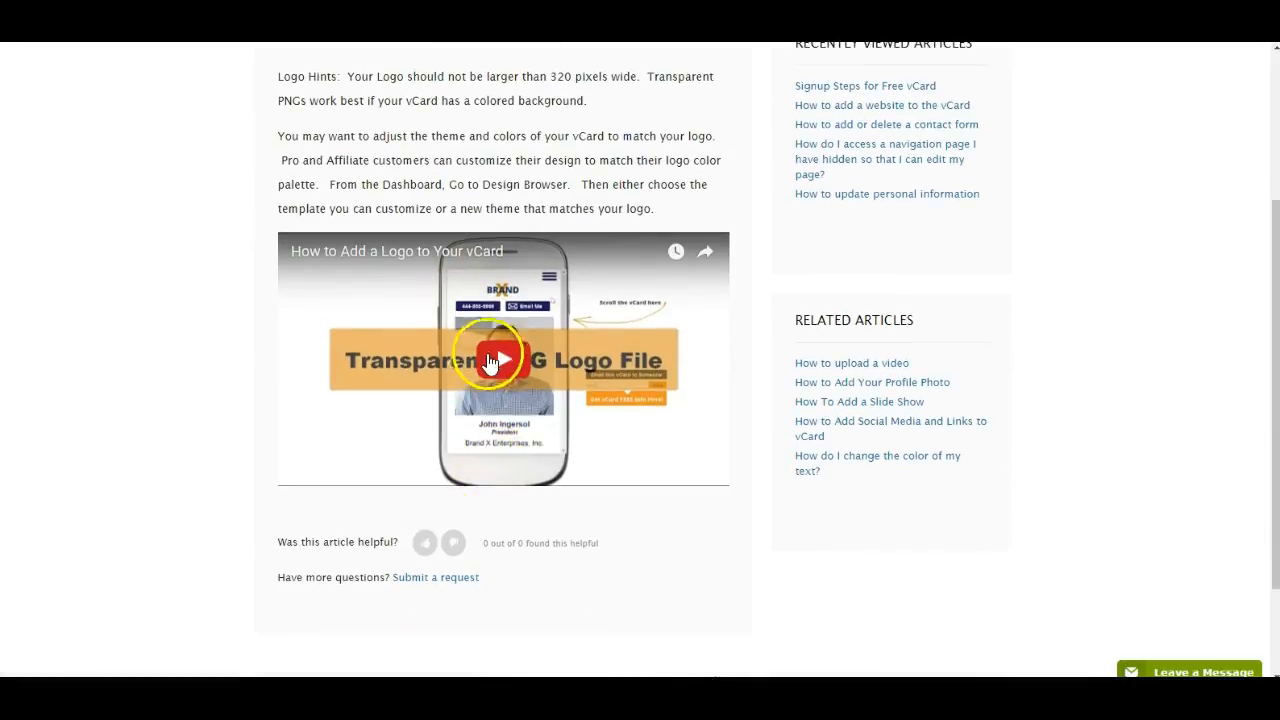
pyautogui.scroll(2, 525, 390)
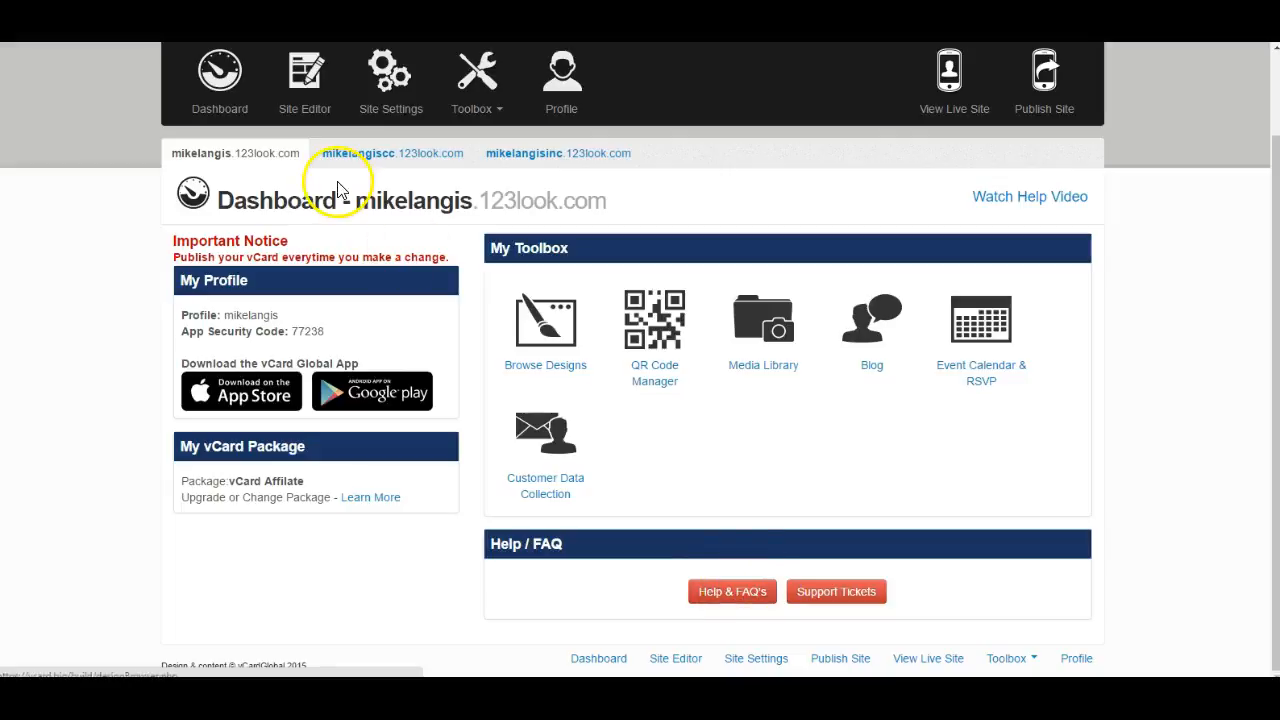
# - Return to the site dashboard and open the profile's Contact Info settings
pyautogui.scroll(1, 398, 204)
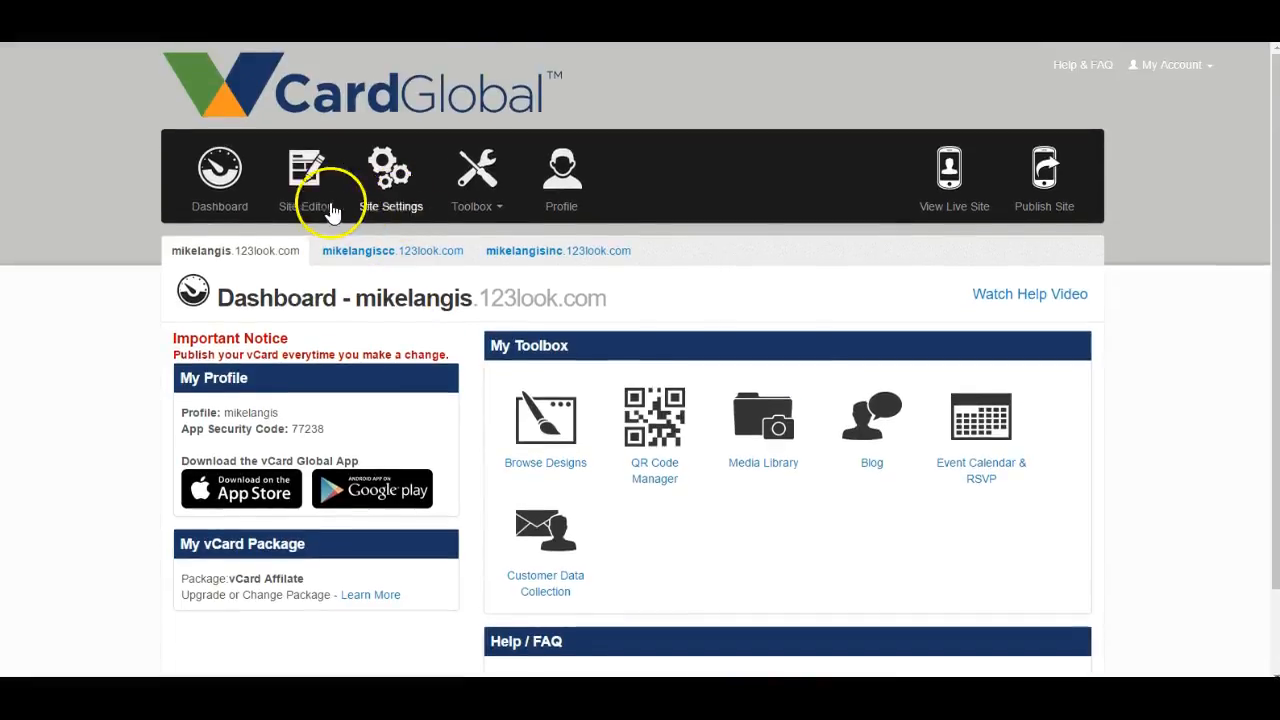
pyautogui.click(219, 197)
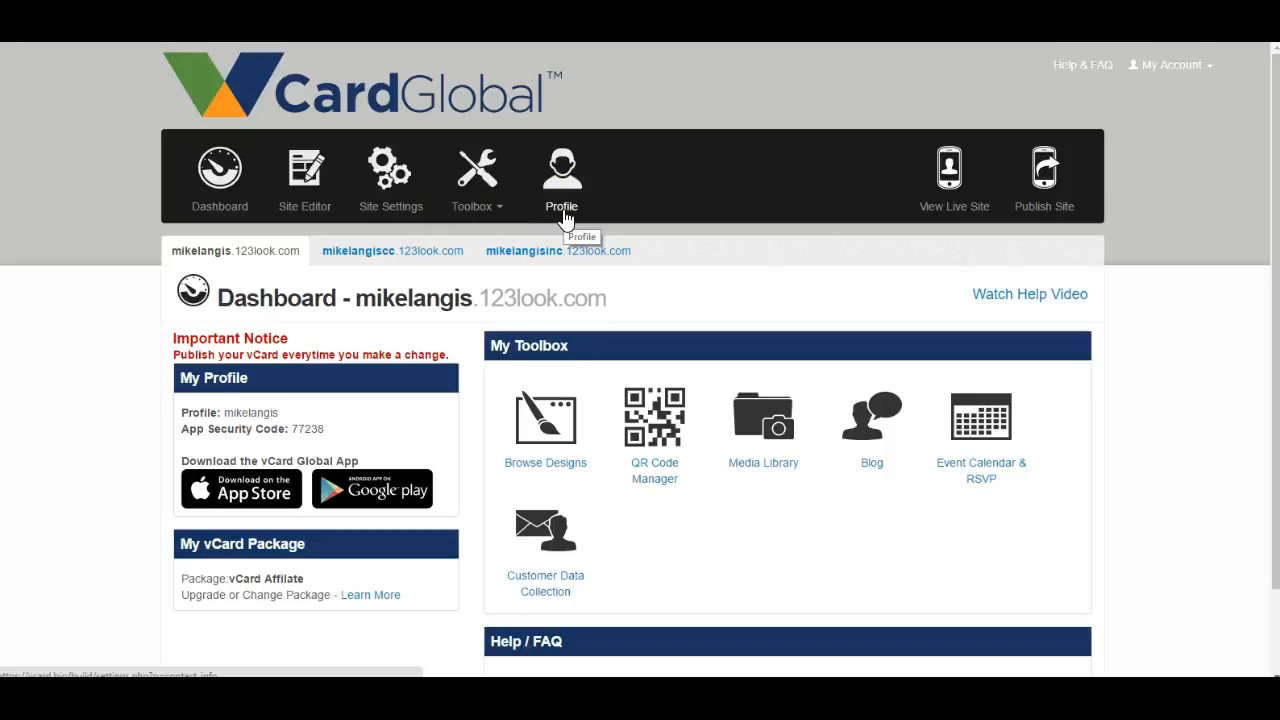
pyautogui.click(563, 212)
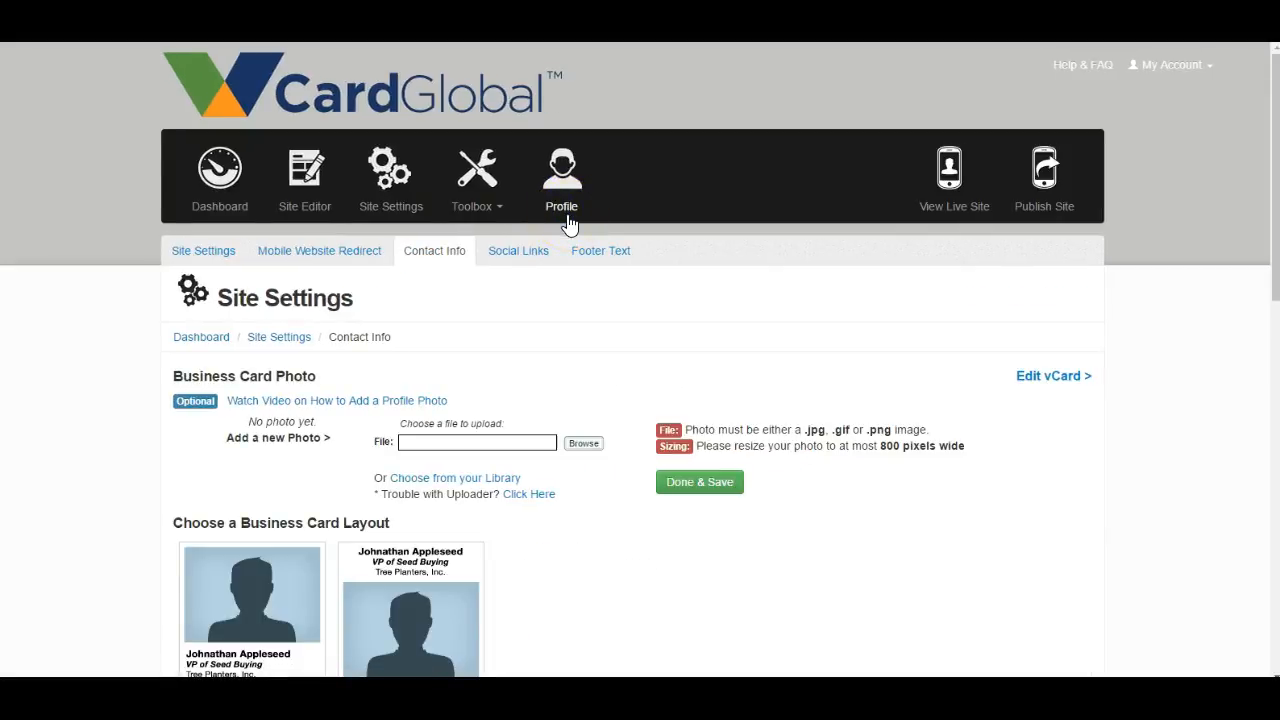
# - Review the business card photo, layout options and contact fields on the Contact Info page
pyautogui.scroll(-2, 568, 224)
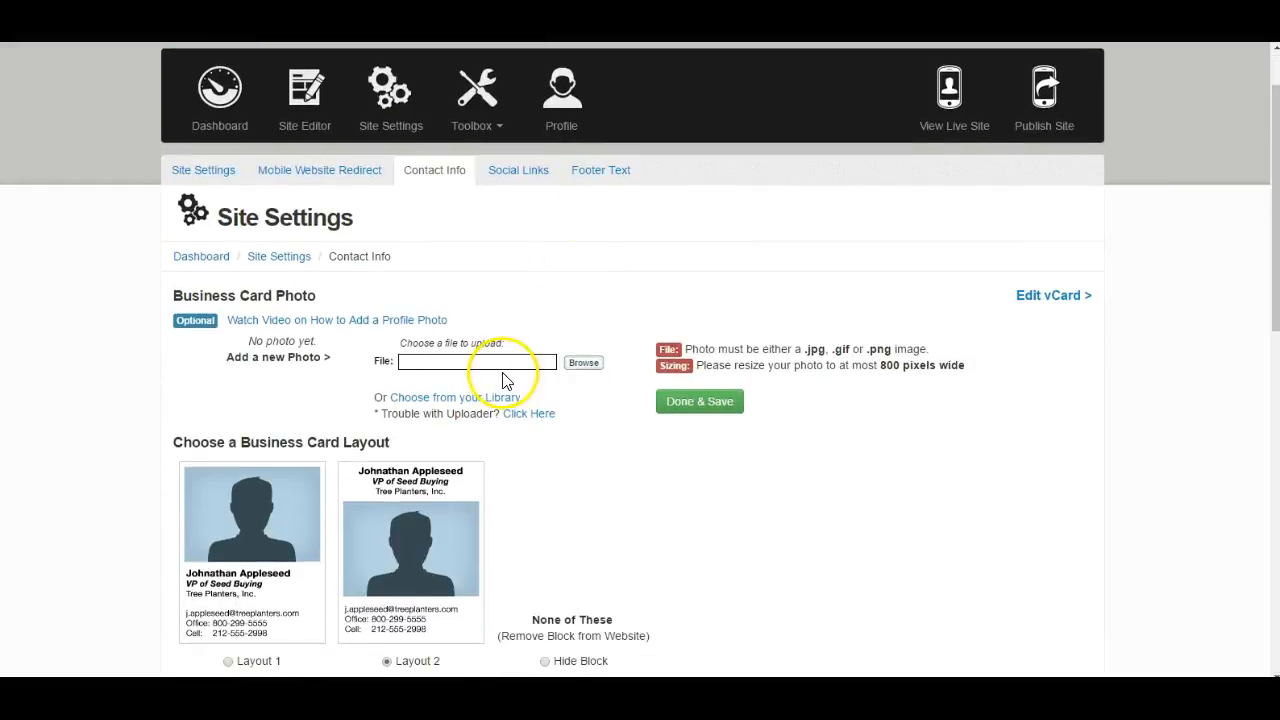
pyautogui.scroll(-4, 494, 449)
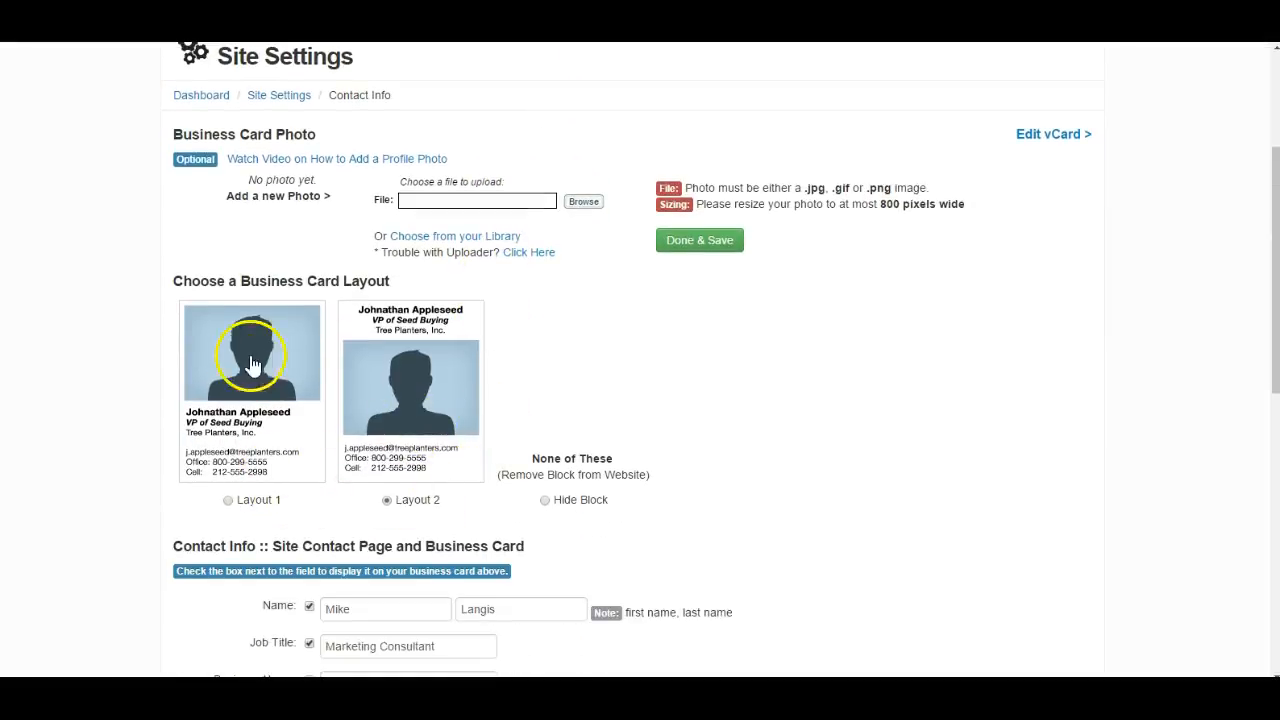
pyautogui.scroll(-8, 382, 388)
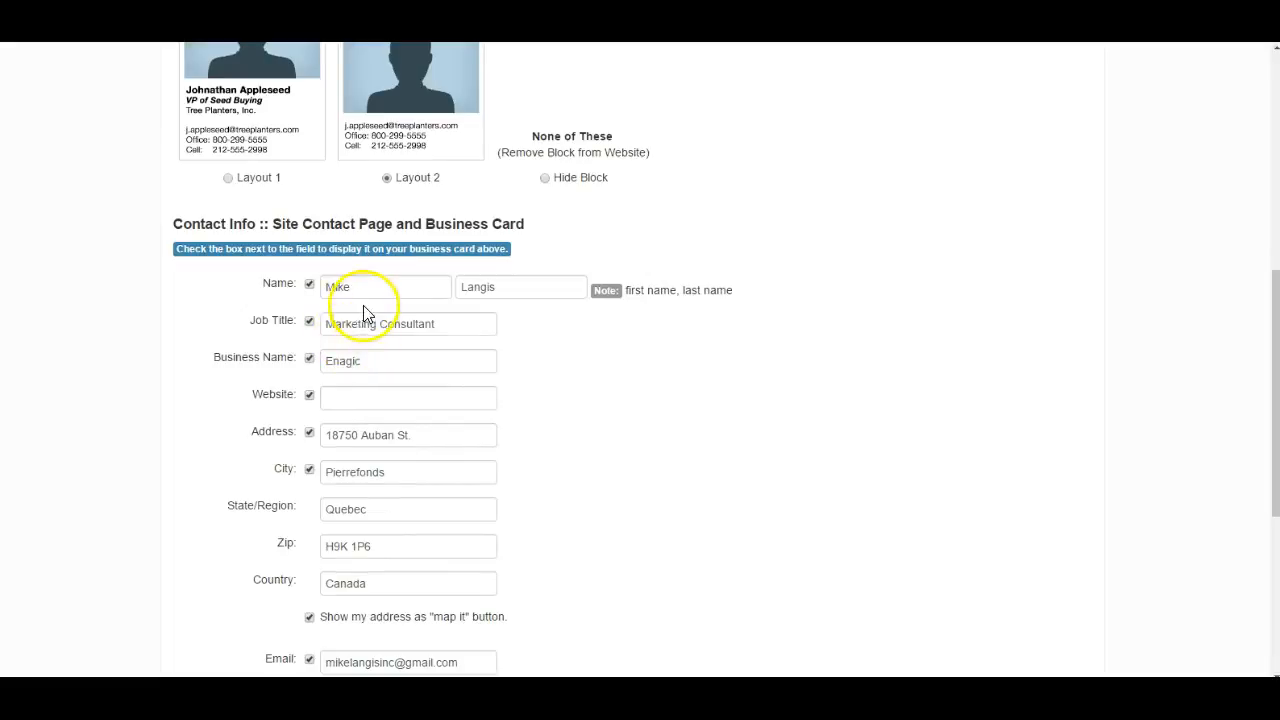
pyautogui.scroll(-8, 371, 429)
pyautogui.scroll(-2, 379, 452)
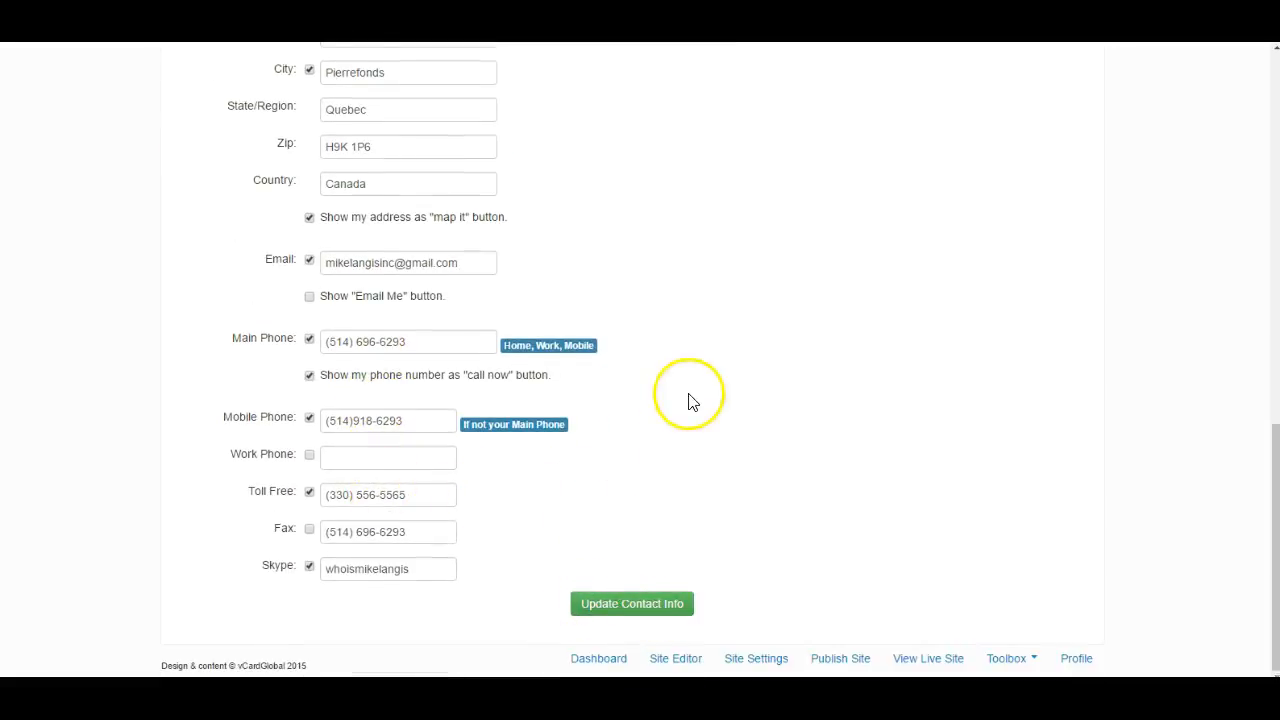
pyautogui.scroll(20, 671, 286)
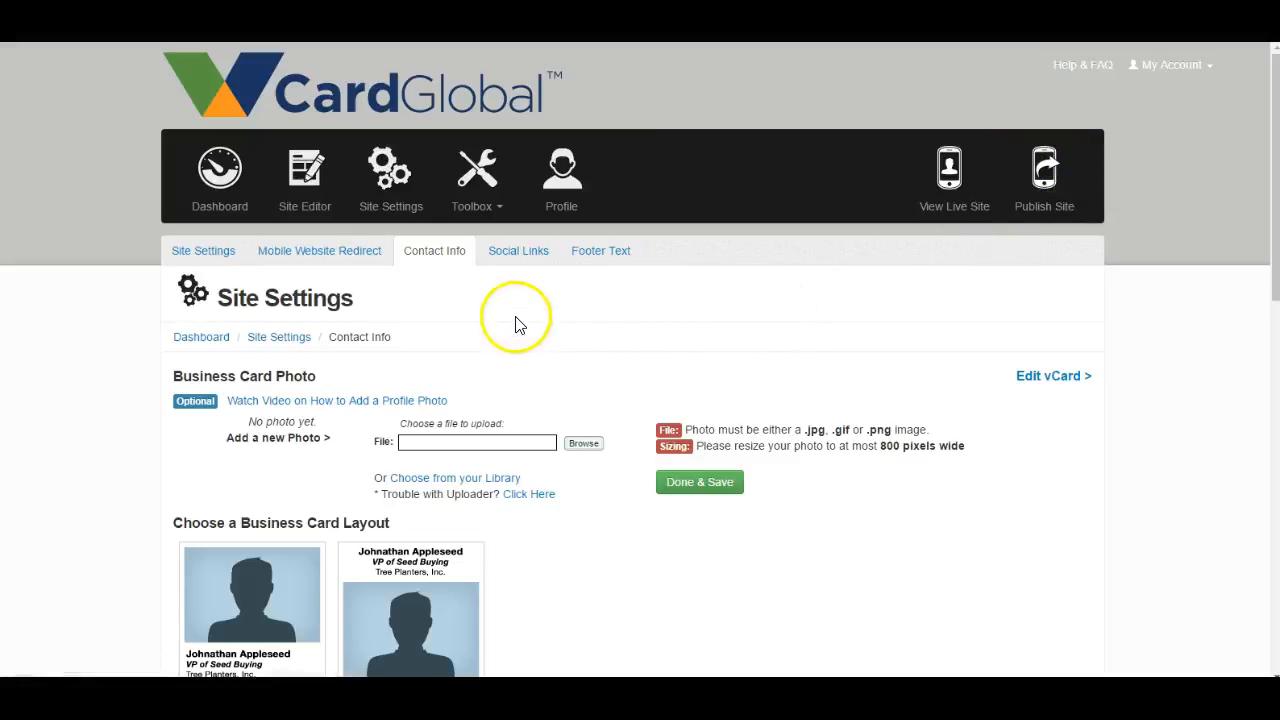
# - Browse for a business card photo file and look through the Pictures folder for a portrait
pyautogui.scroll(-3, 557, 213)
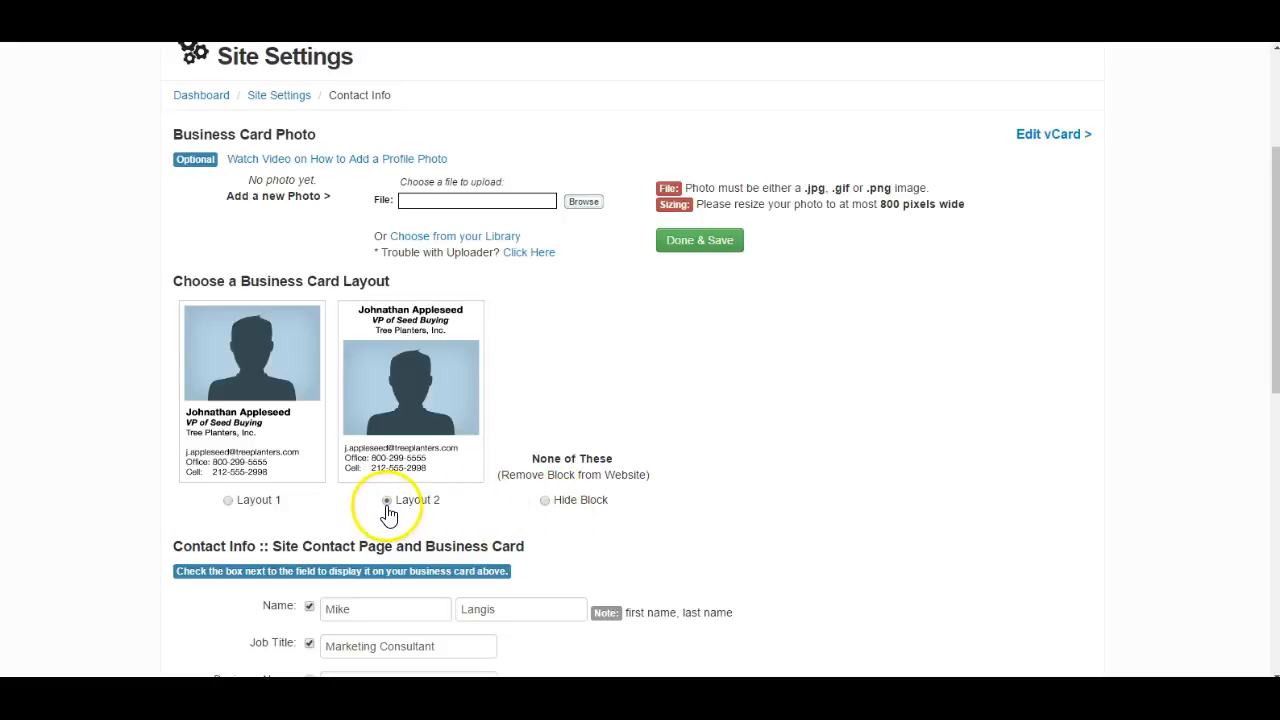
pyautogui.scroll(1, 395, 508)
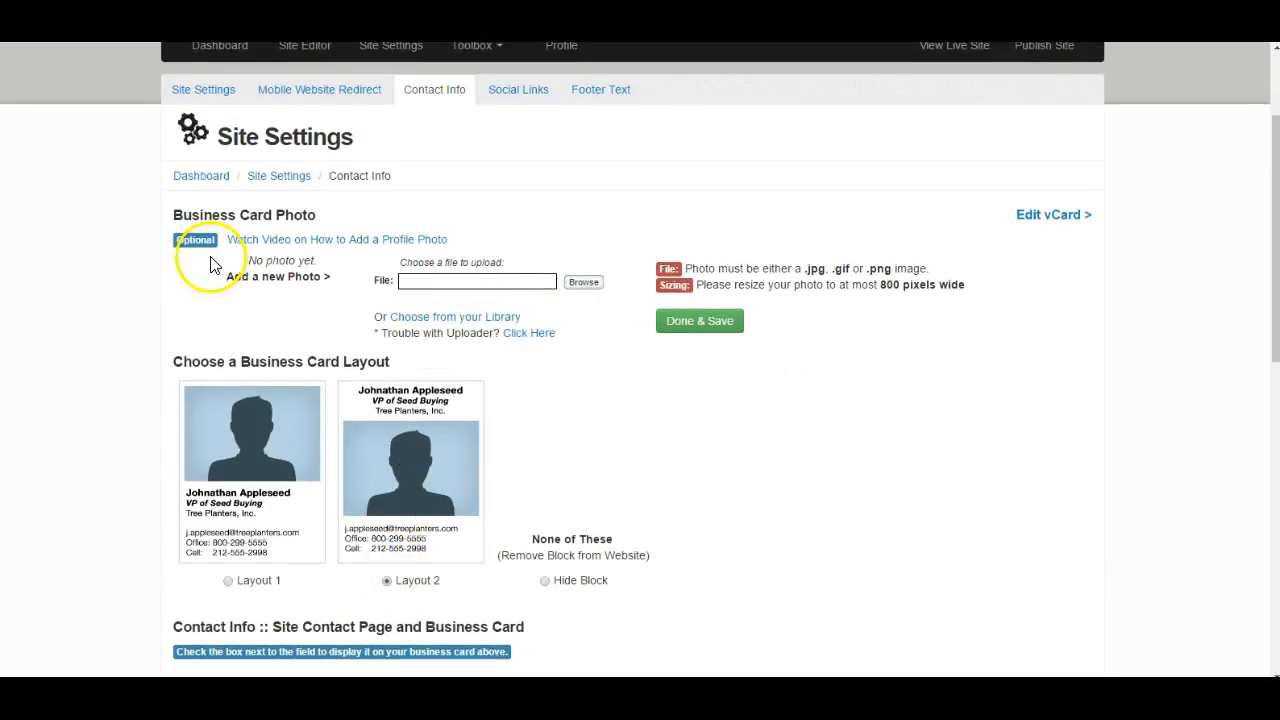
pyautogui.click(584, 283)
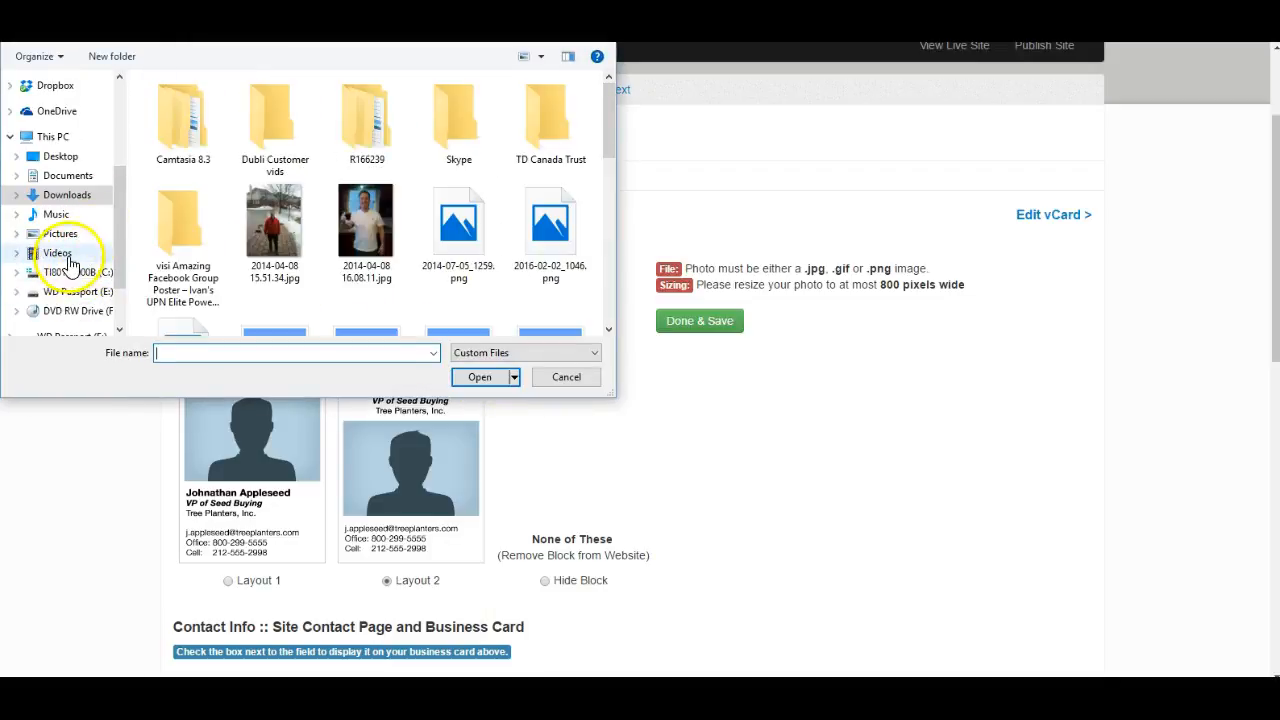
pyautogui.click(64, 236)
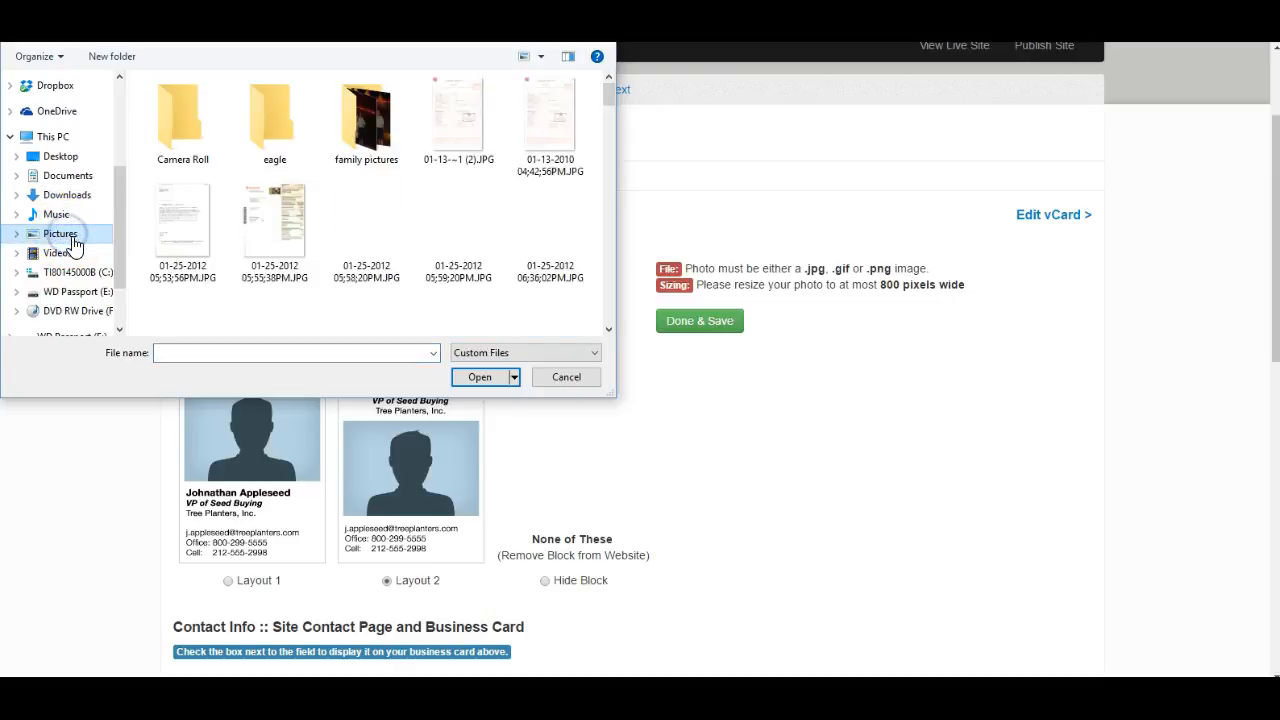
pyautogui.scroll(-3, 338, 228)
pyautogui.scroll(-10, 337, 228)
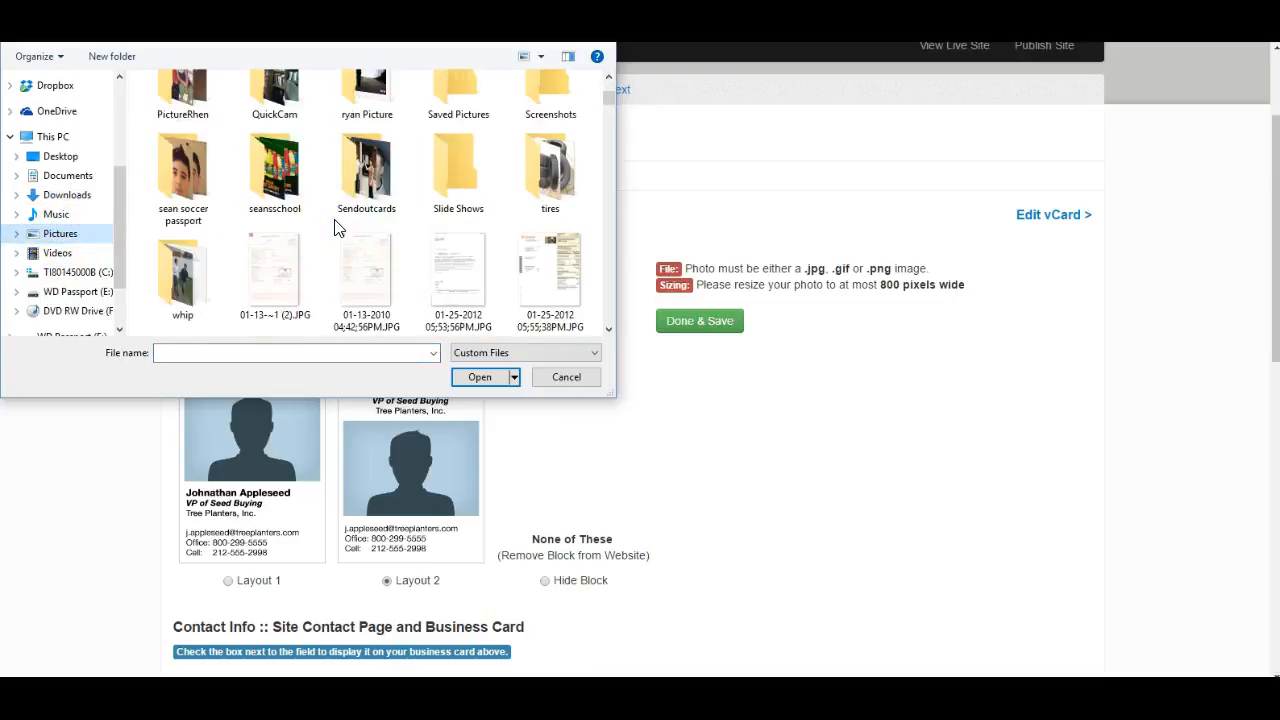
pyautogui.scroll(-10, 336, 224)
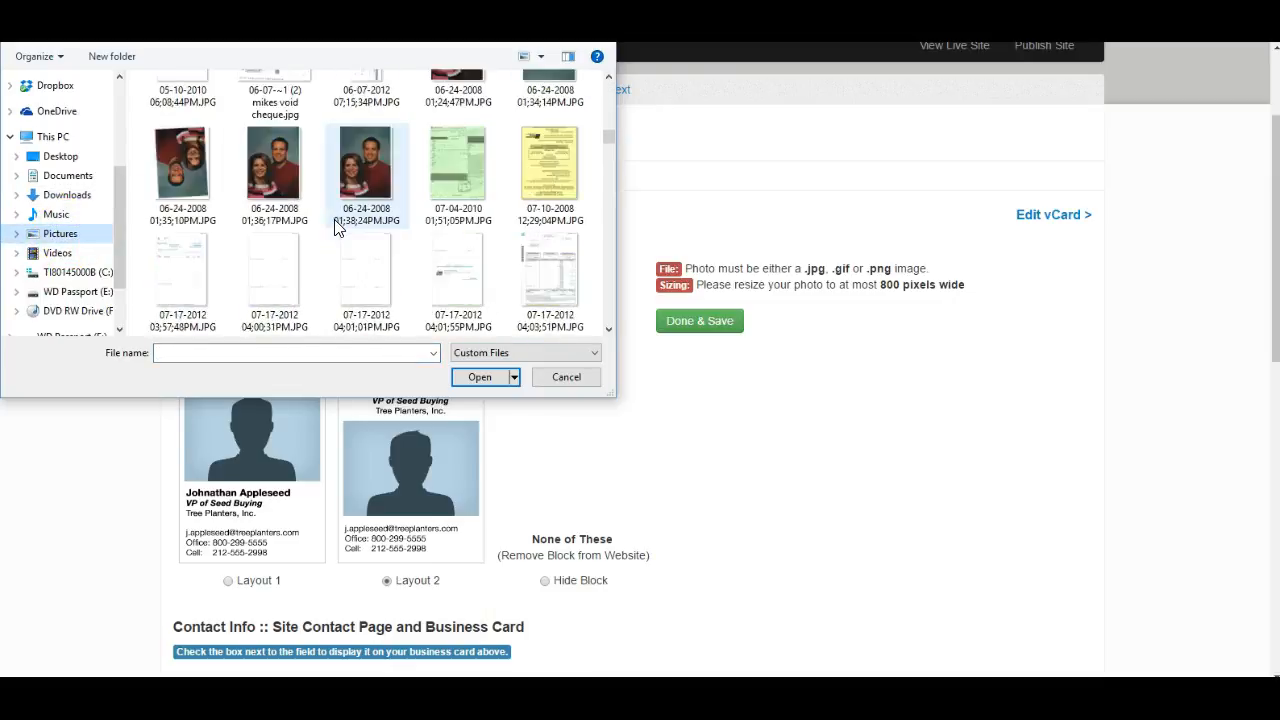
pyautogui.scroll(-10, 336, 228)
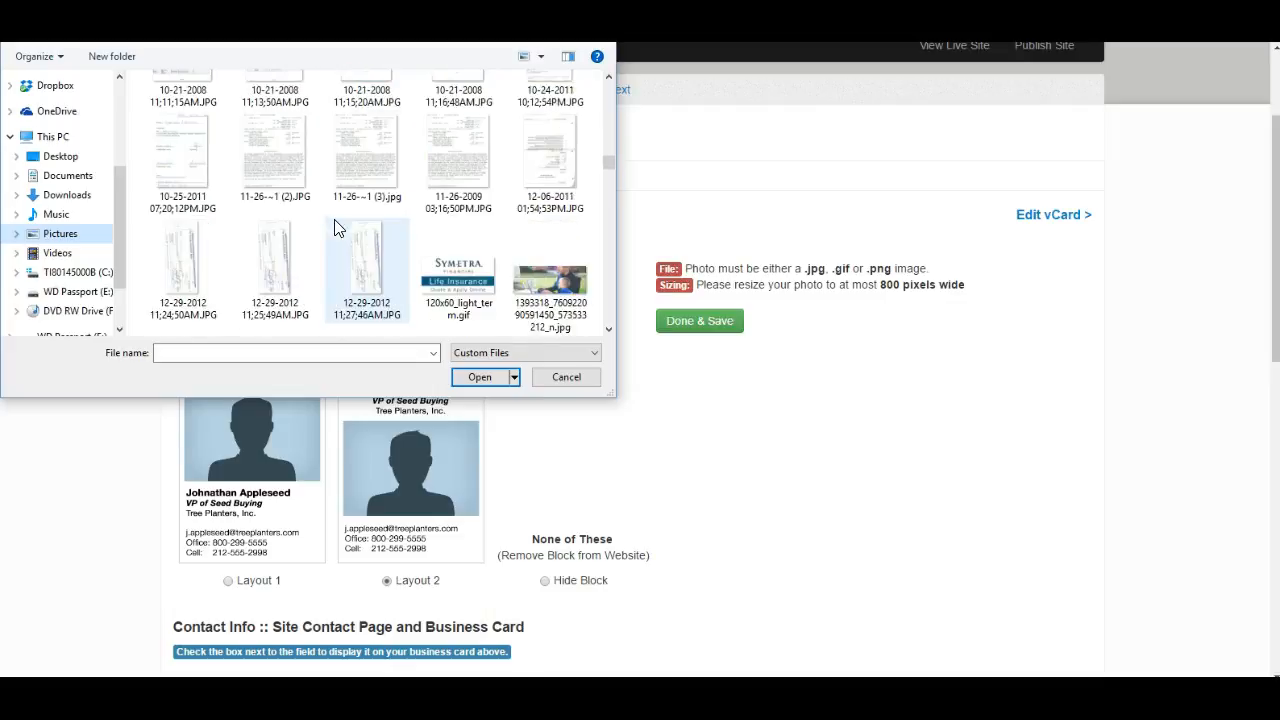
pyautogui.scroll(-10, 336, 228)
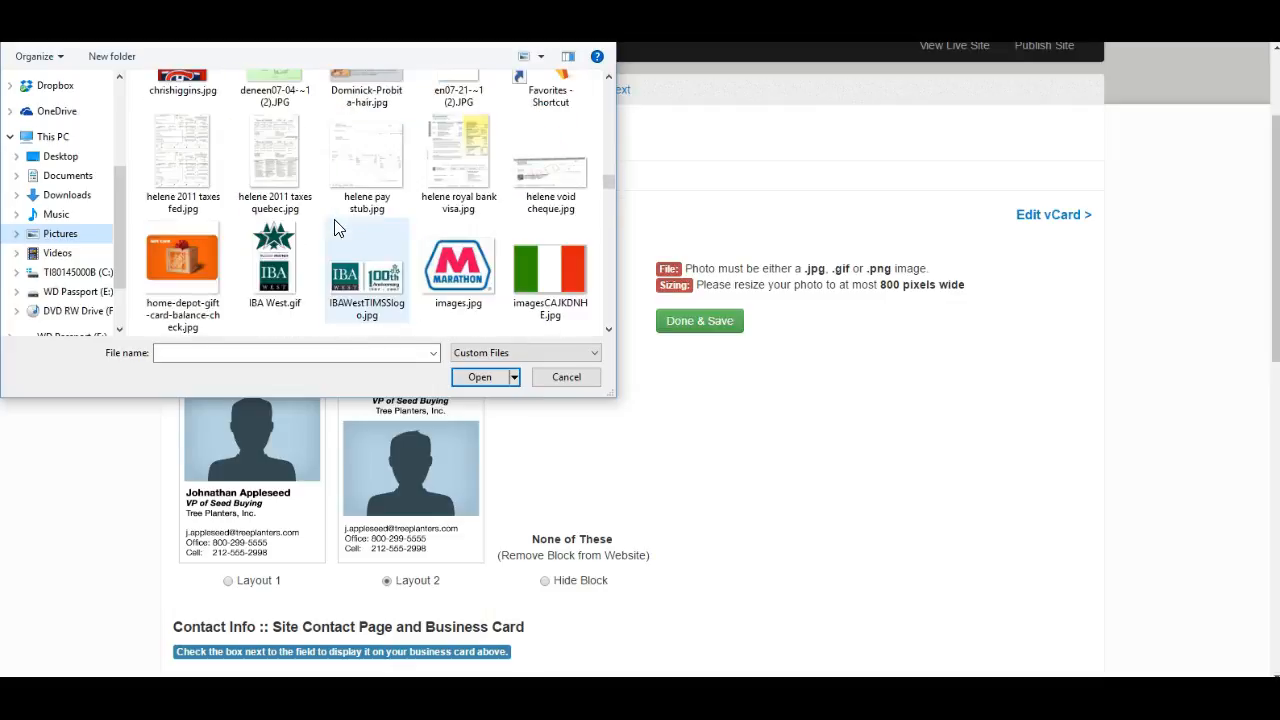
pyautogui.scroll(-10, 334, 227)
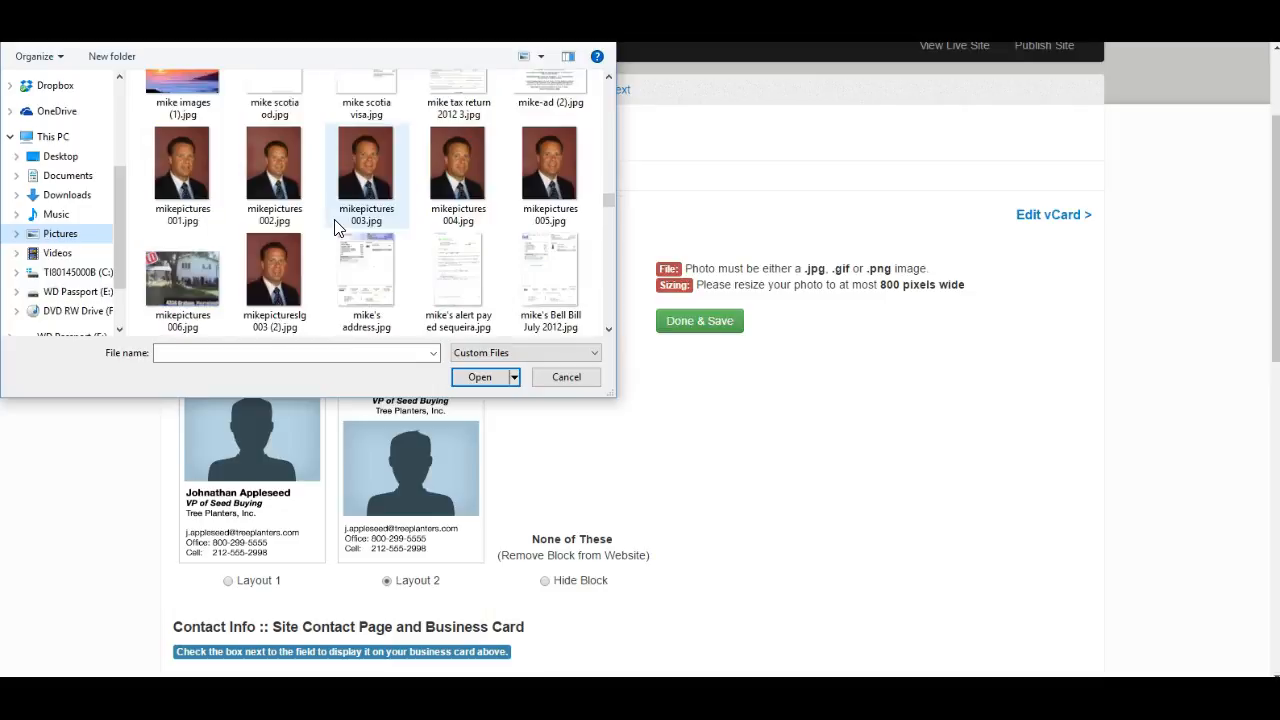
pyautogui.scroll(-5, 334, 227)
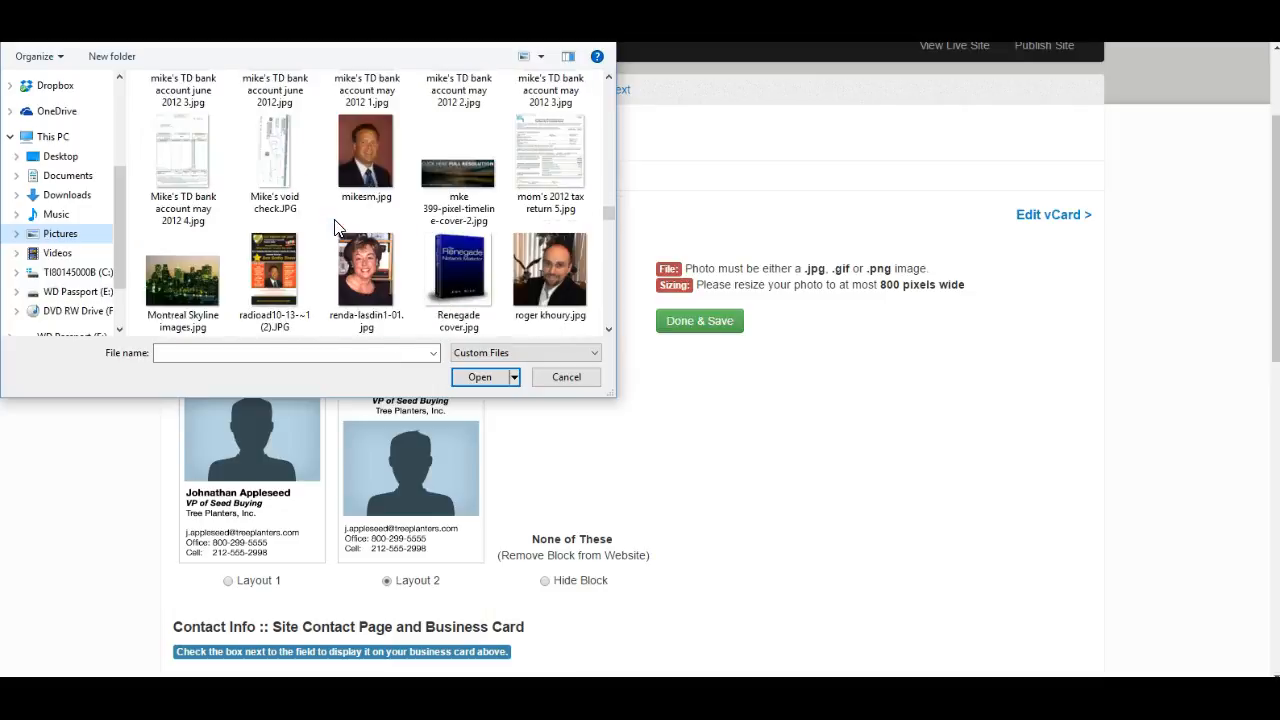
# - Choose mikesm.jpg and upload it as the business card photo
pyautogui.click(380, 166)
pyautogui.click(372, 162)
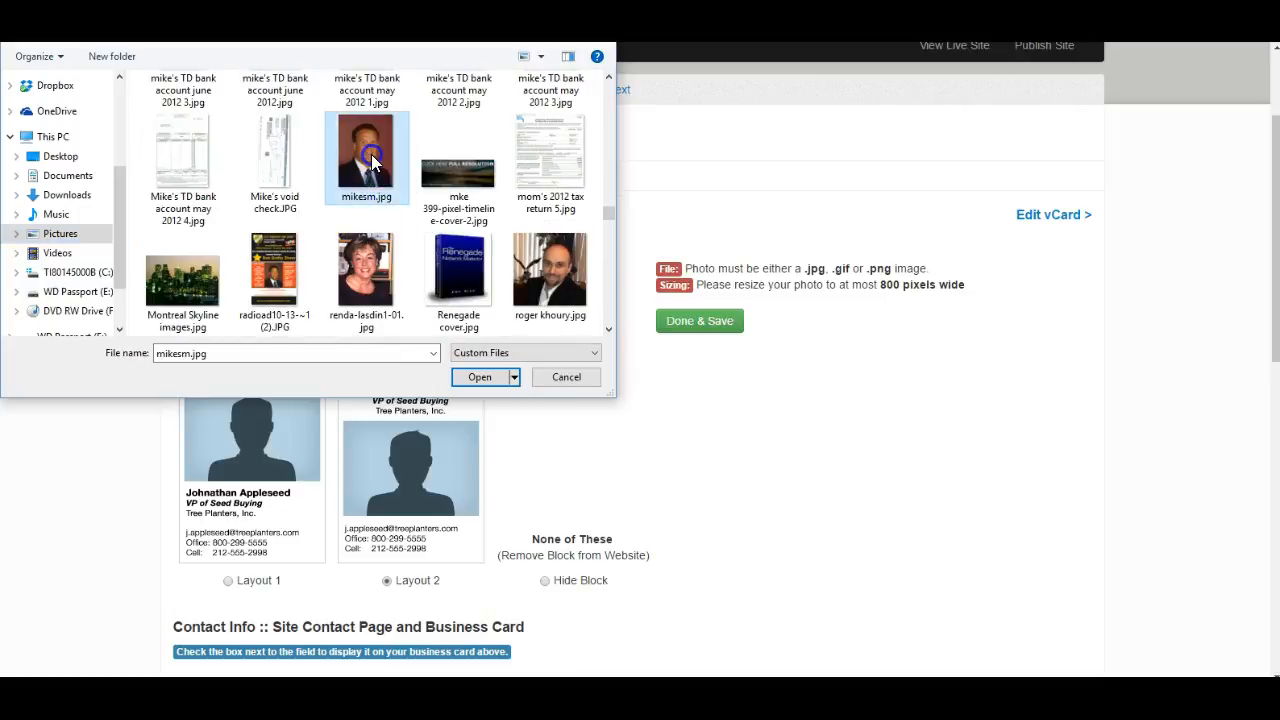
pyautogui.click(484, 377)
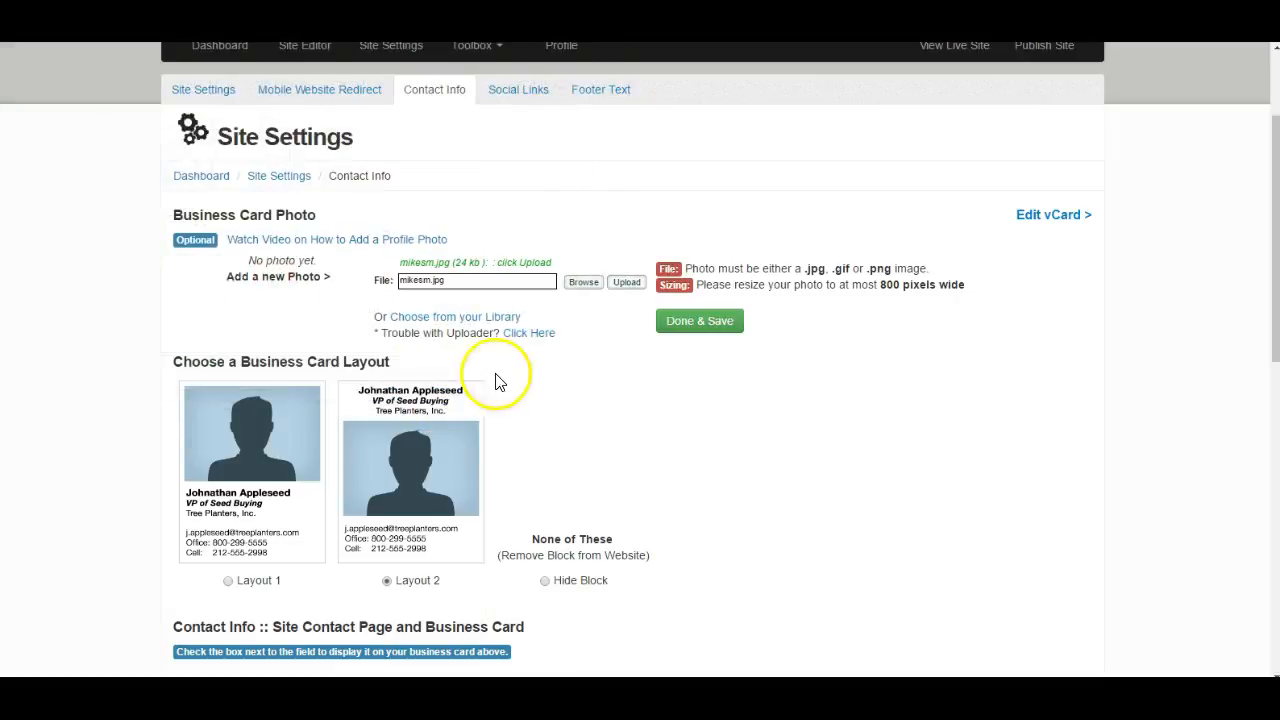
pyautogui.click(630, 282)
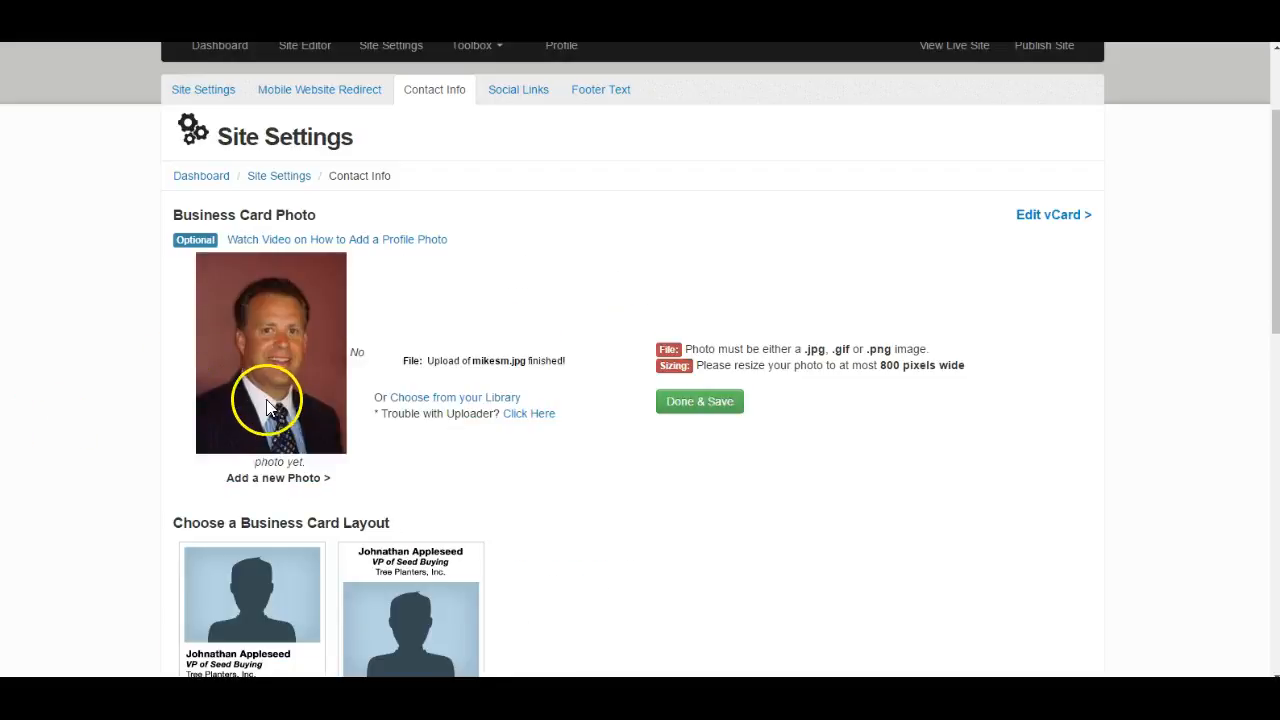
# - Turn off display of the empty Website field on the business card
pyautogui.scroll(-2, 415, 405)
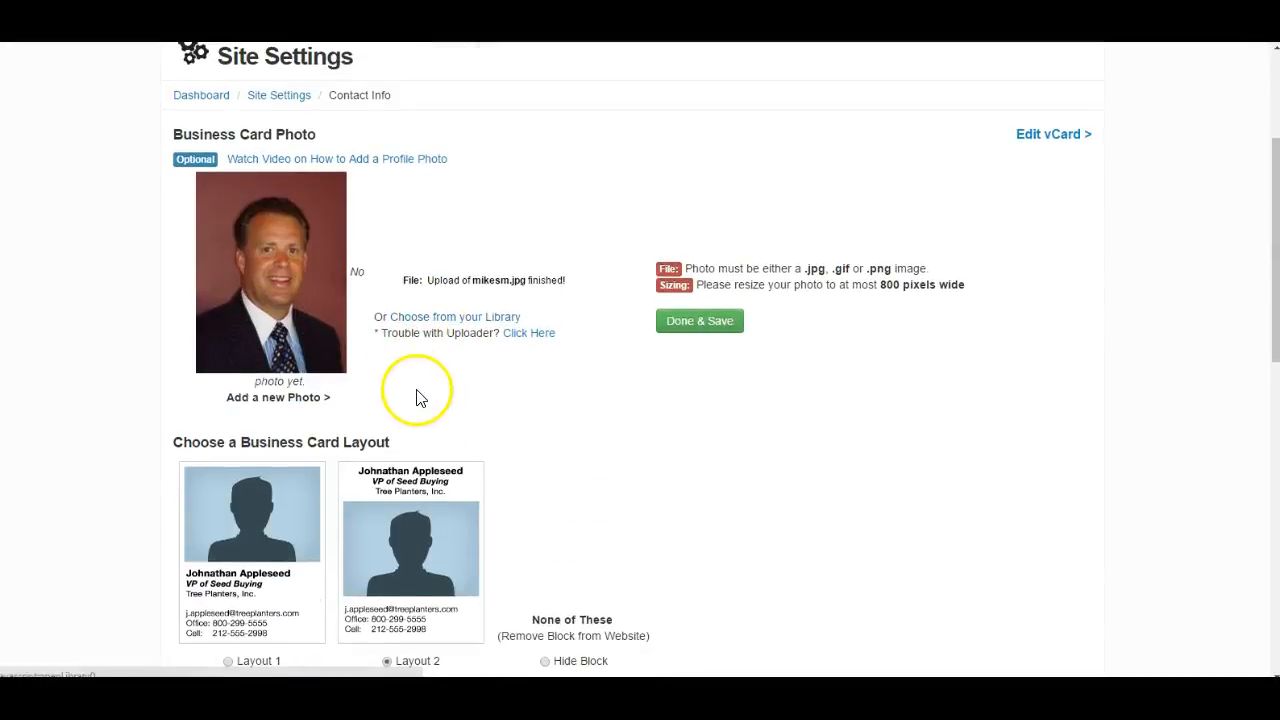
pyautogui.scroll(-6, 415, 387)
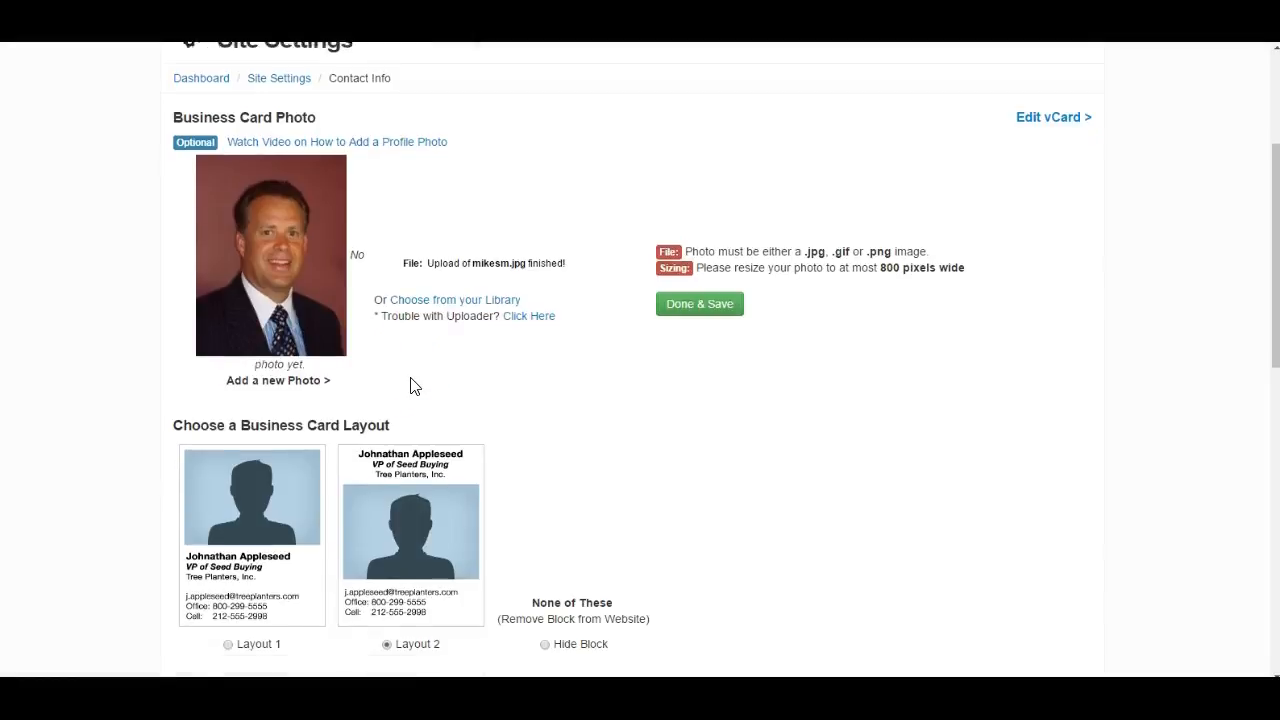
pyautogui.scroll(-3, 411, 378)
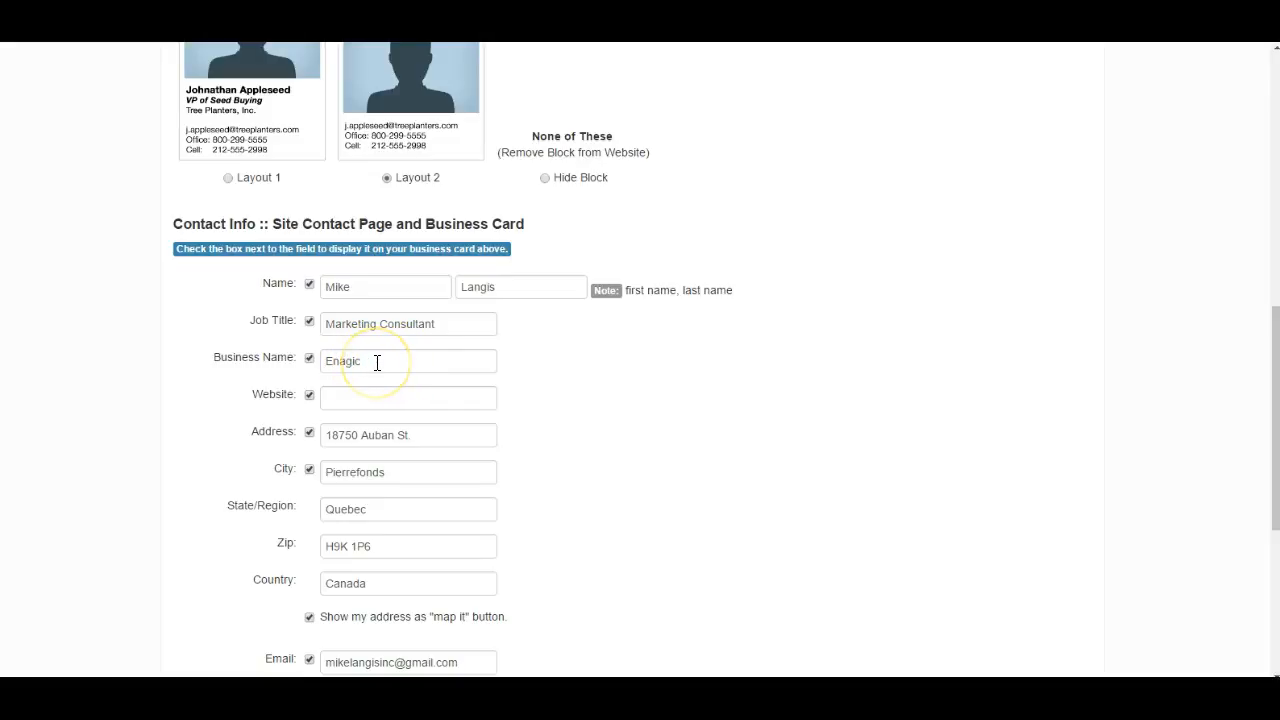
pyautogui.scroll(-1, 377, 362)
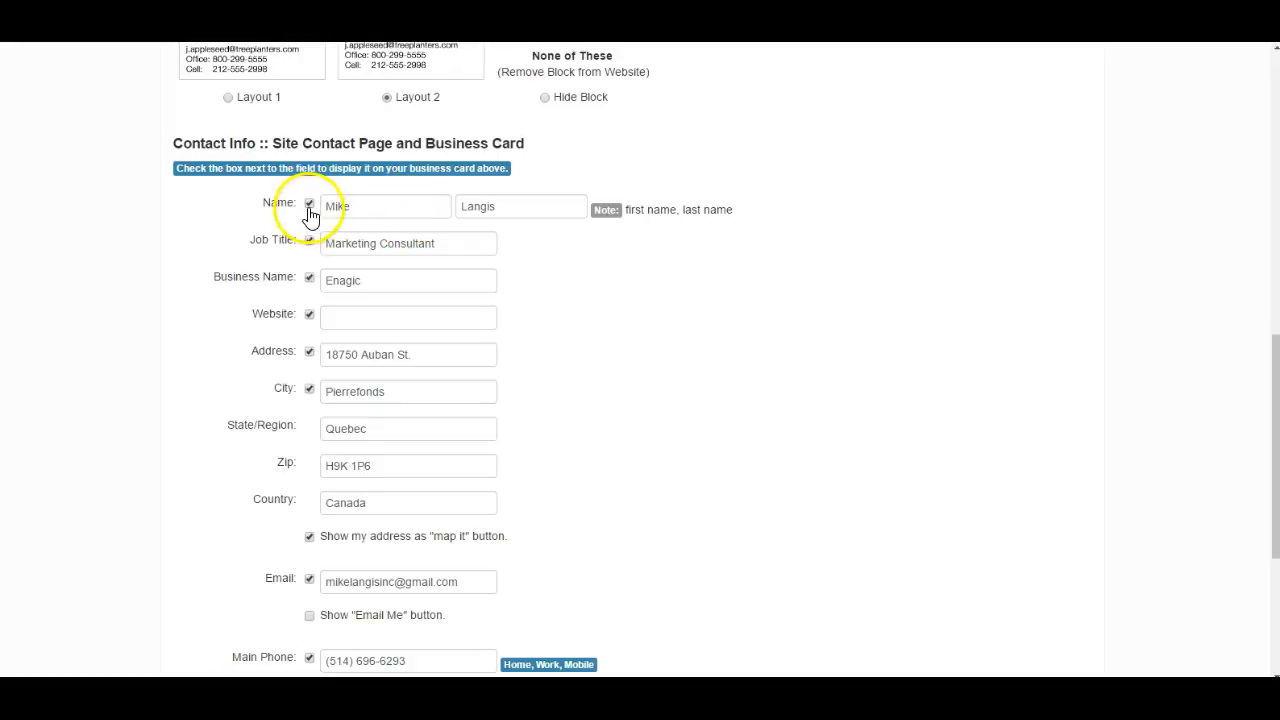
pyautogui.click(309, 317)
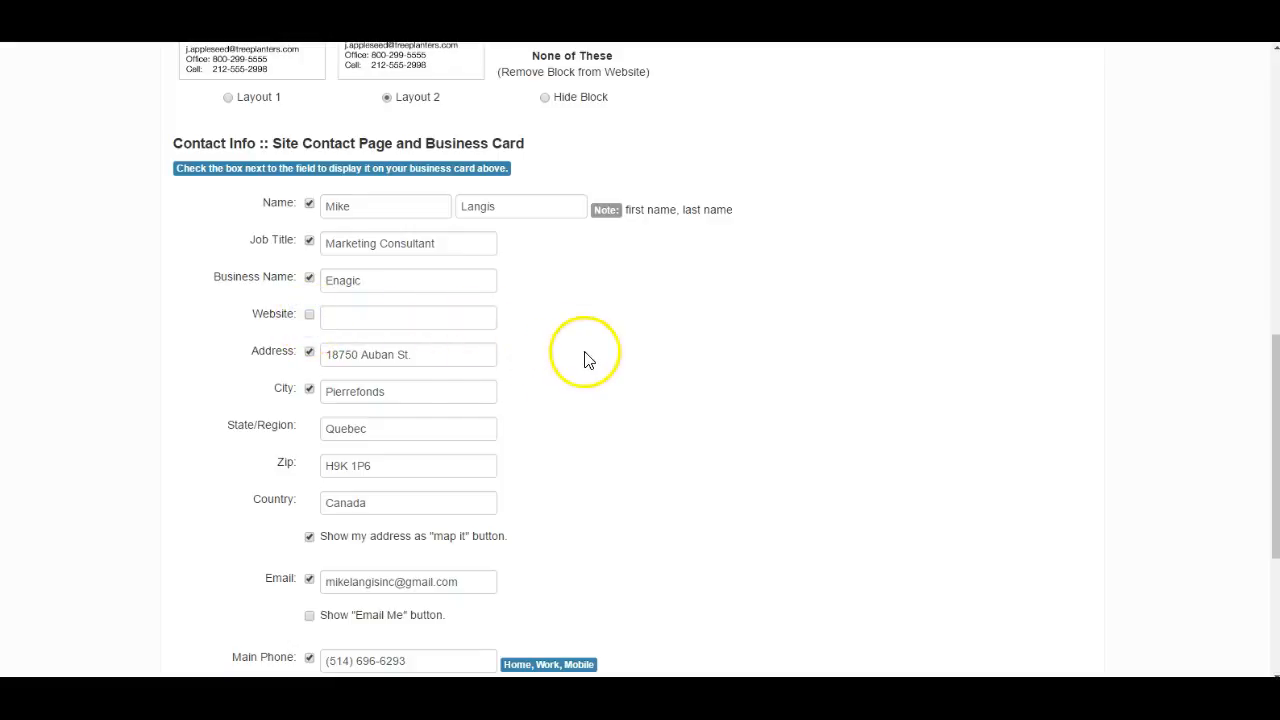
# - Check the remaining address, email, phone and Skype fields, and update the contact info
pyautogui.scroll(-1, 410, 365)
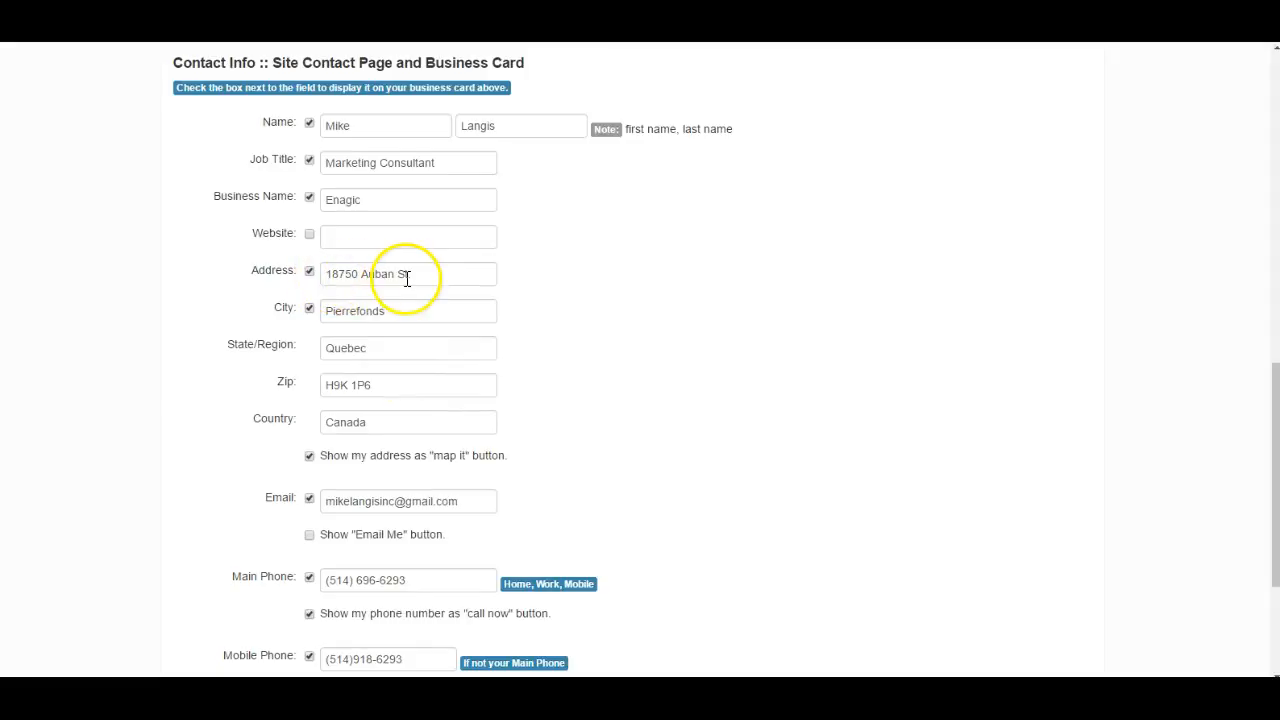
pyautogui.scroll(-2, 360, 366)
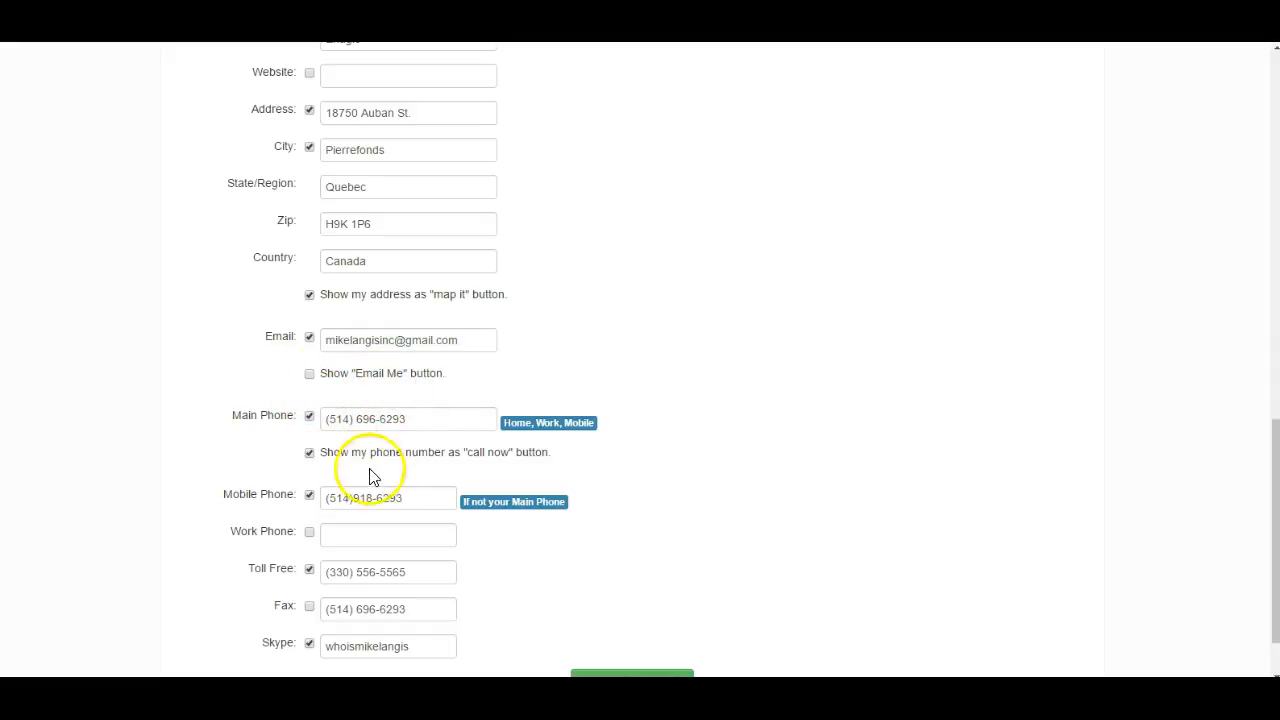
pyautogui.scroll(-1, 406, 447)
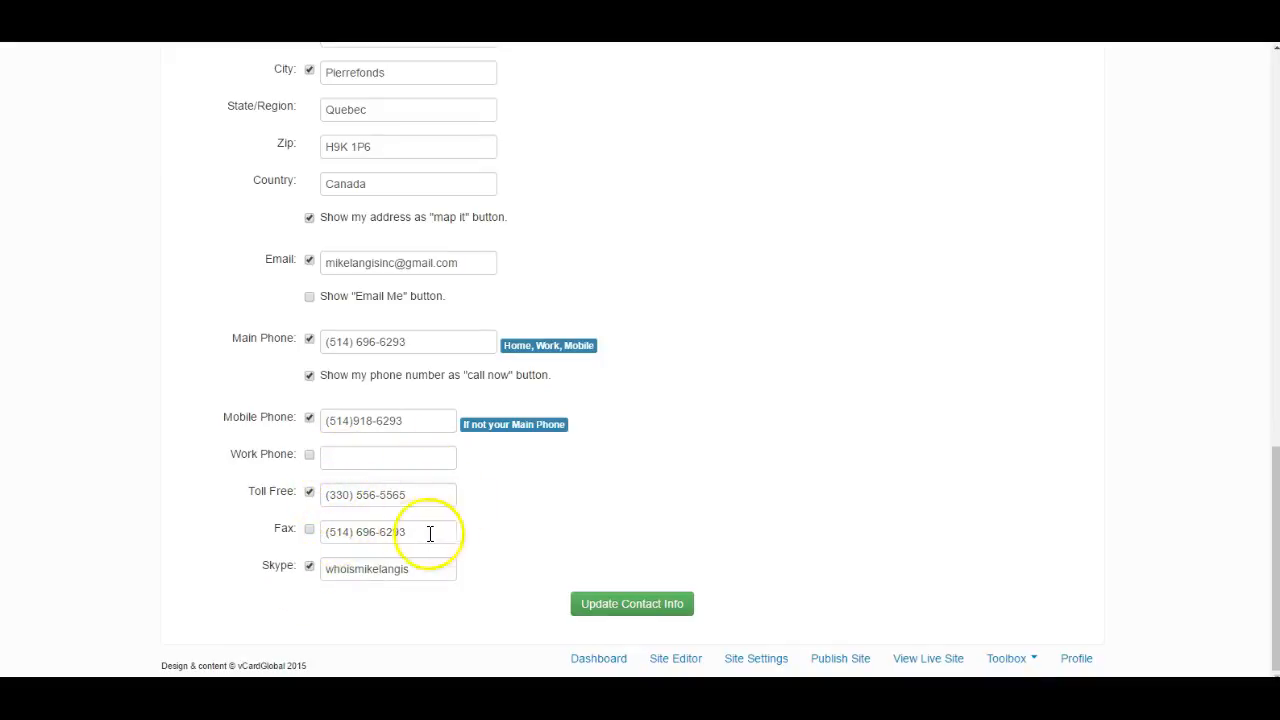
pyautogui.scroll(7, 390, 560)
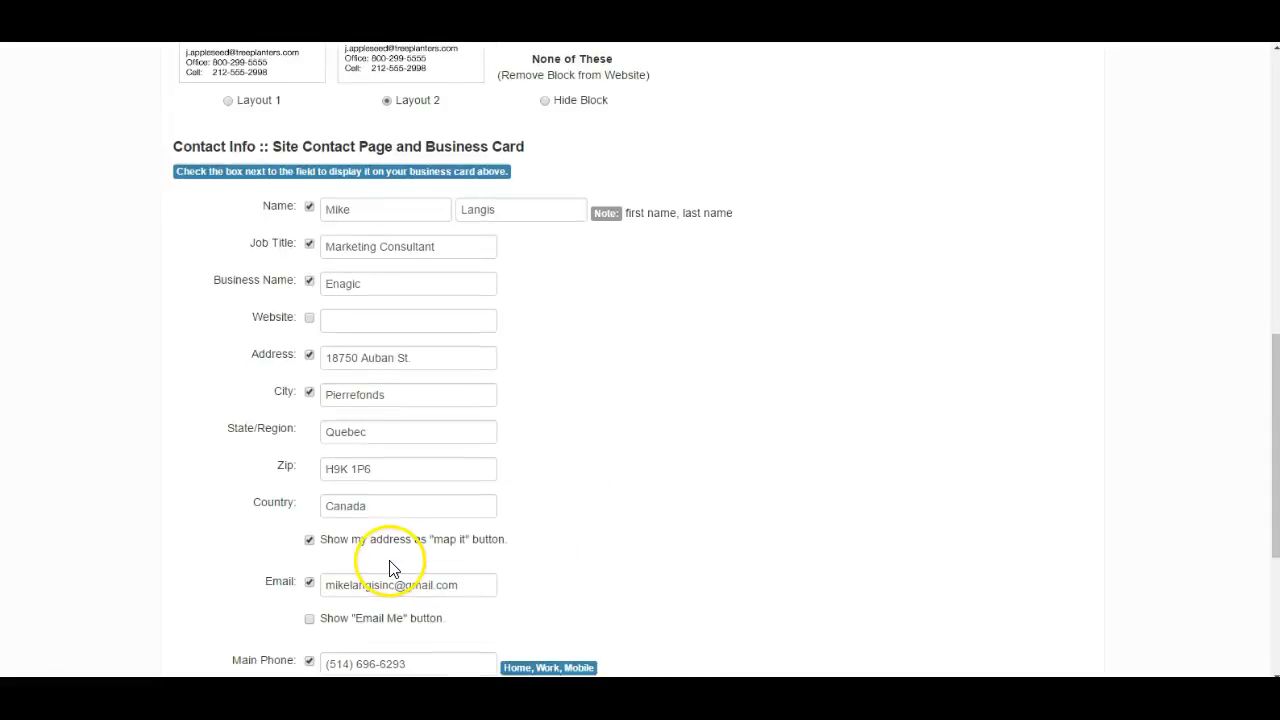
pyautogui.scroll(-4, 390, 560)
pyautogui.scroll(-3, 392, 568)
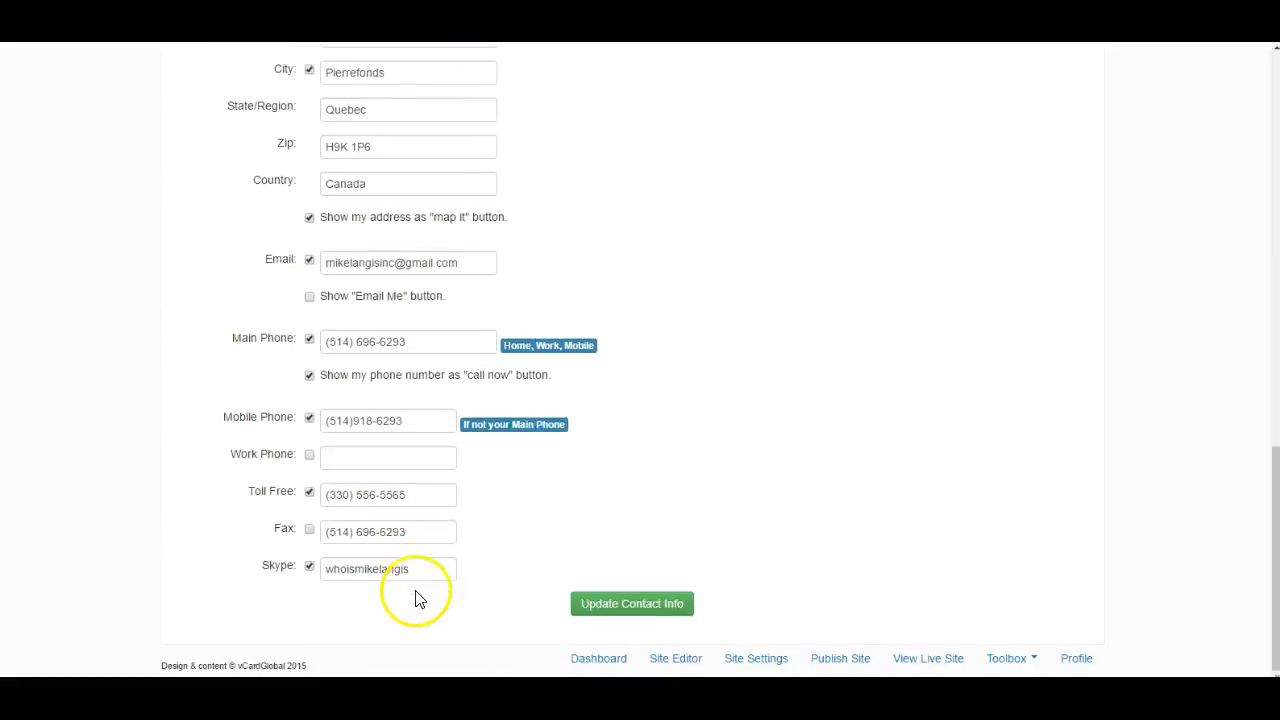
pyautogui.click(624, 612)
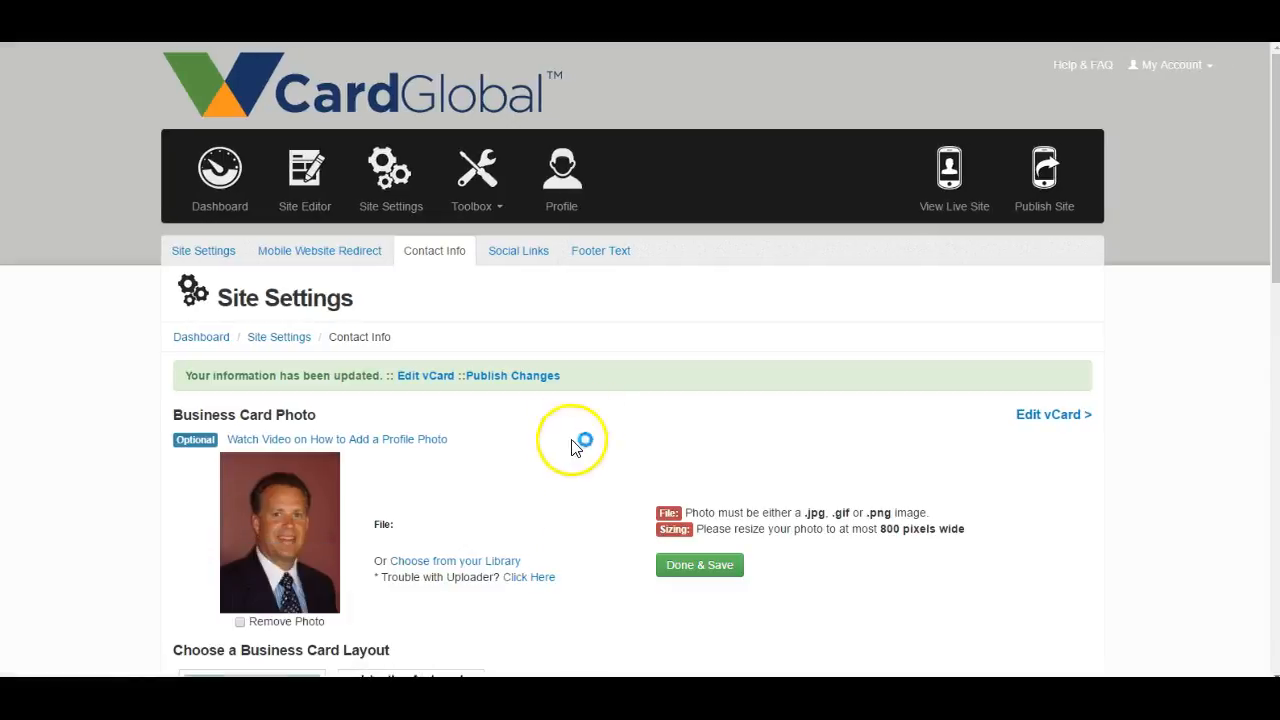
# - Save the business card photo and publish the changed vCard pages
pyautogui.scroll(-2, 580, 443)
pyautogui.click(697, 404)
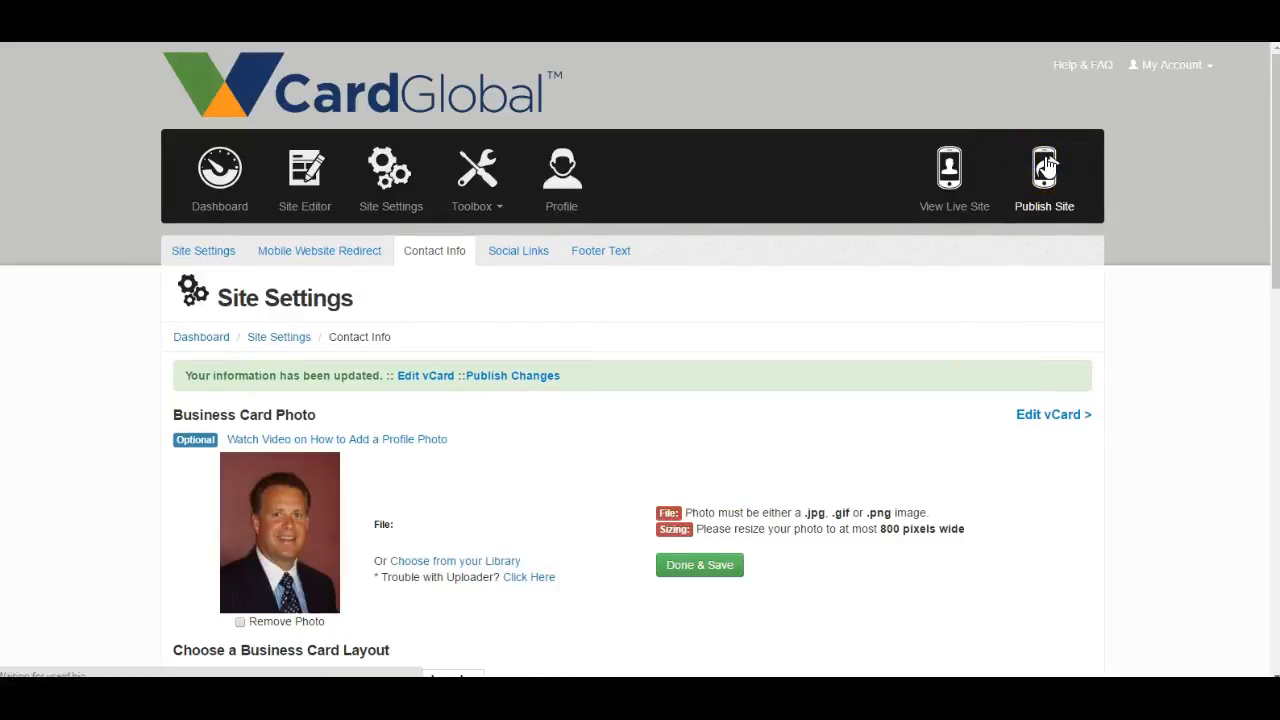
pyautogui.click(1045, 167)
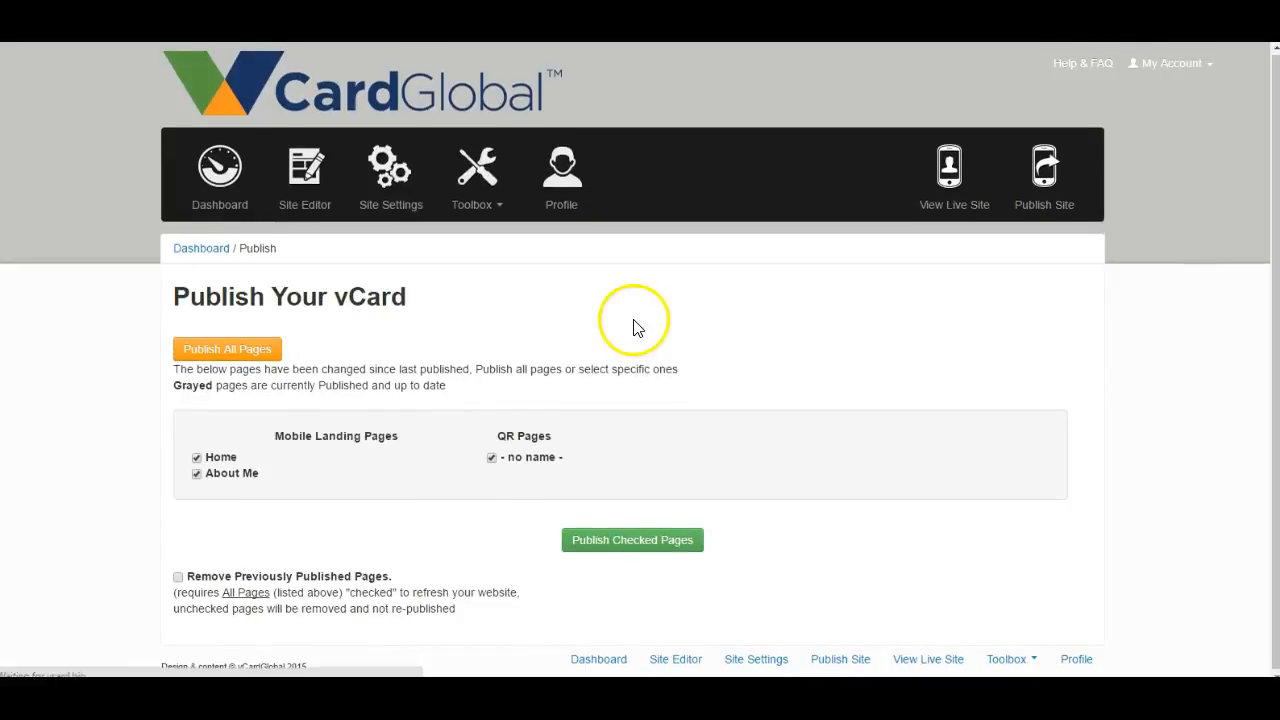
# - View the live site and examine the vCard's photo, share options, contact details and footer links
pyautogui.click(953, 175)
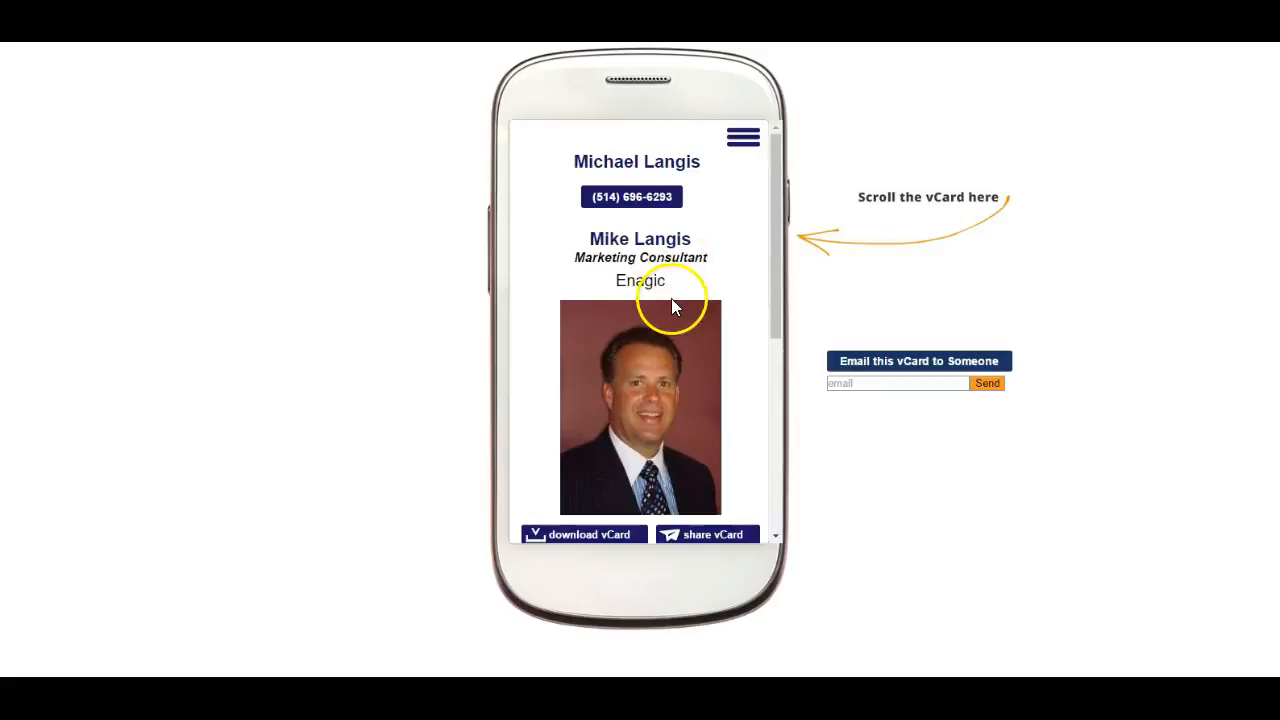
pyautogui.scroll(-3, 673, 303)
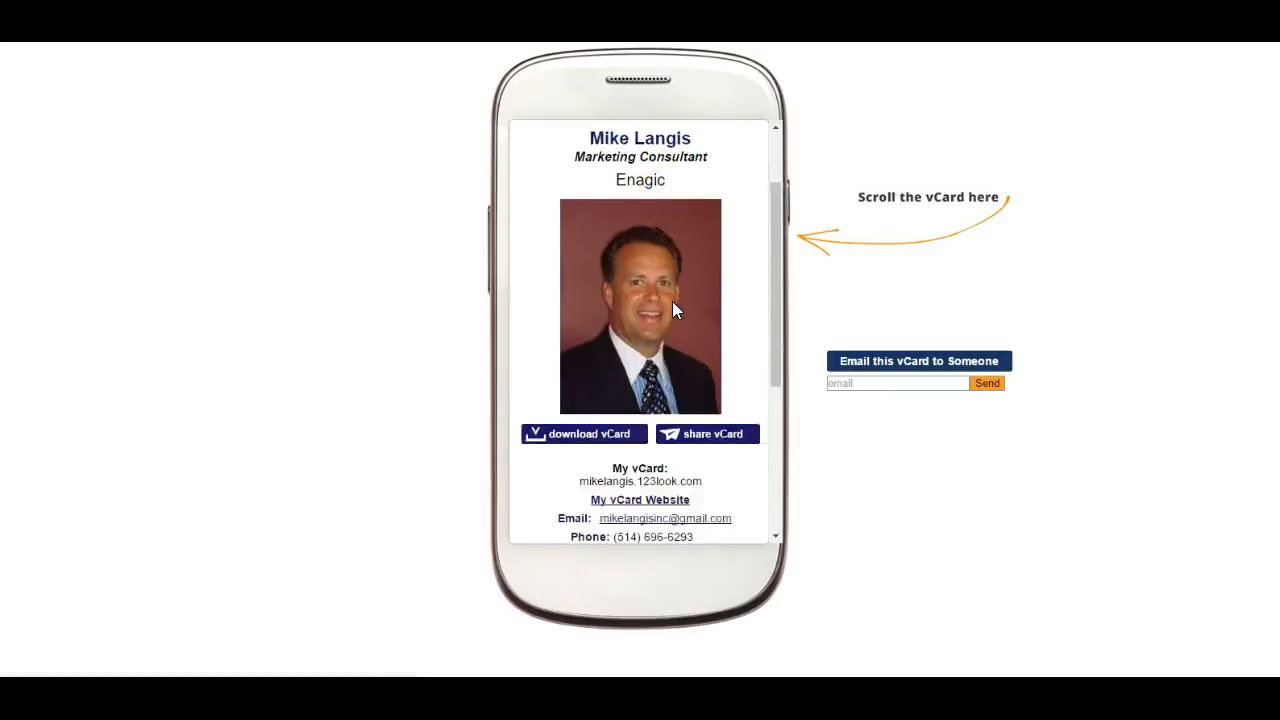
pyautogui.scroll(-2, 673, 310)
pyautogui.scroll(5, 672, 301)
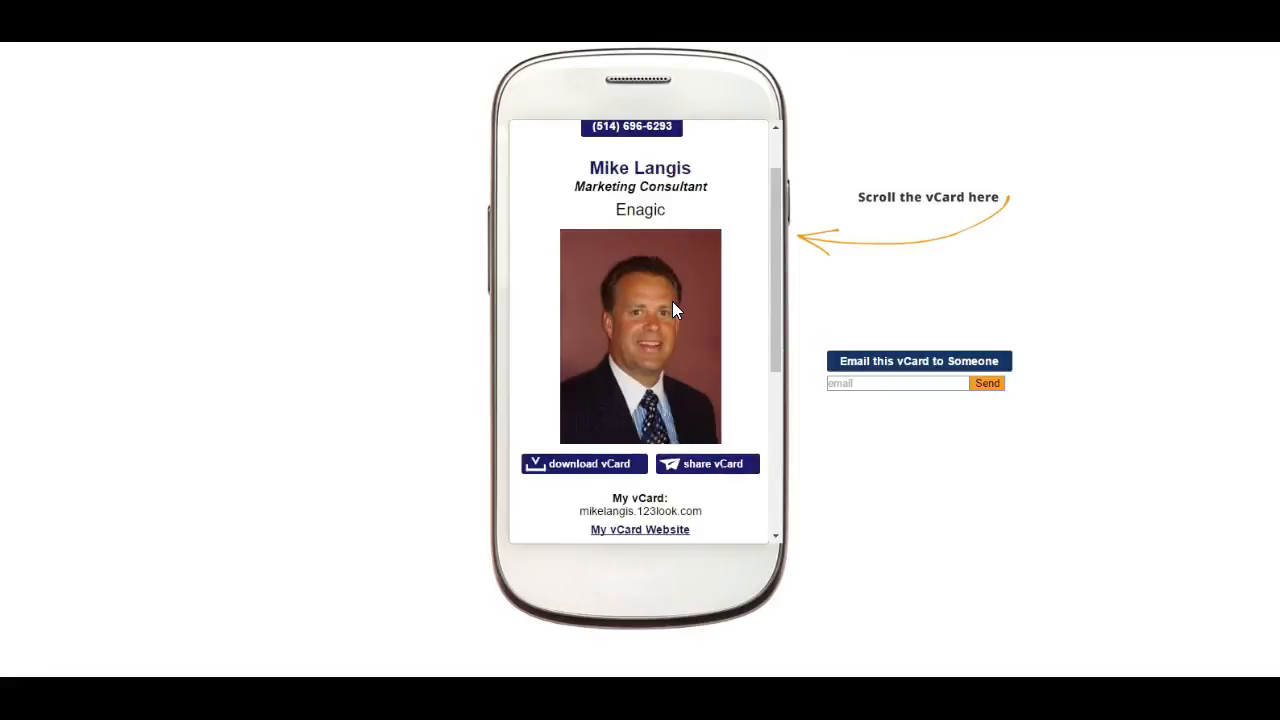
pyautogui.scroll(-1, 673, 283)
pyautogui.scroll(-4, 672, 283)
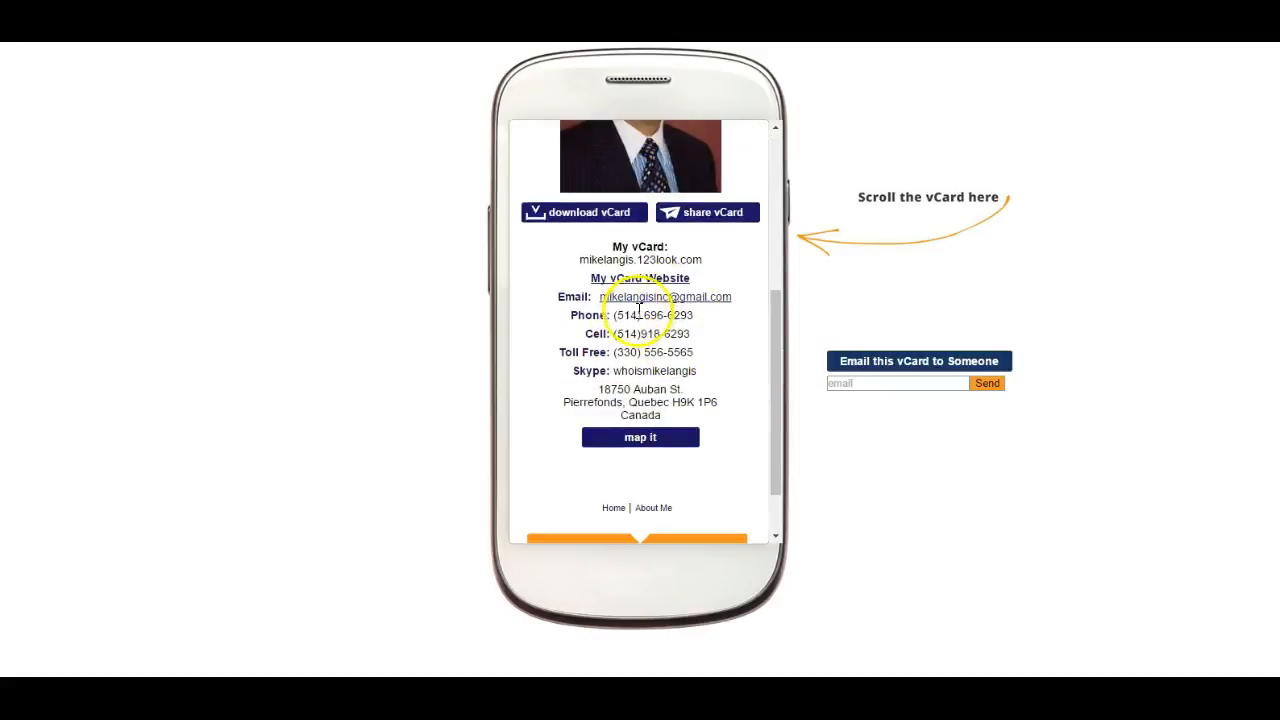
pyautogui.scroll(-1, 614, 350)
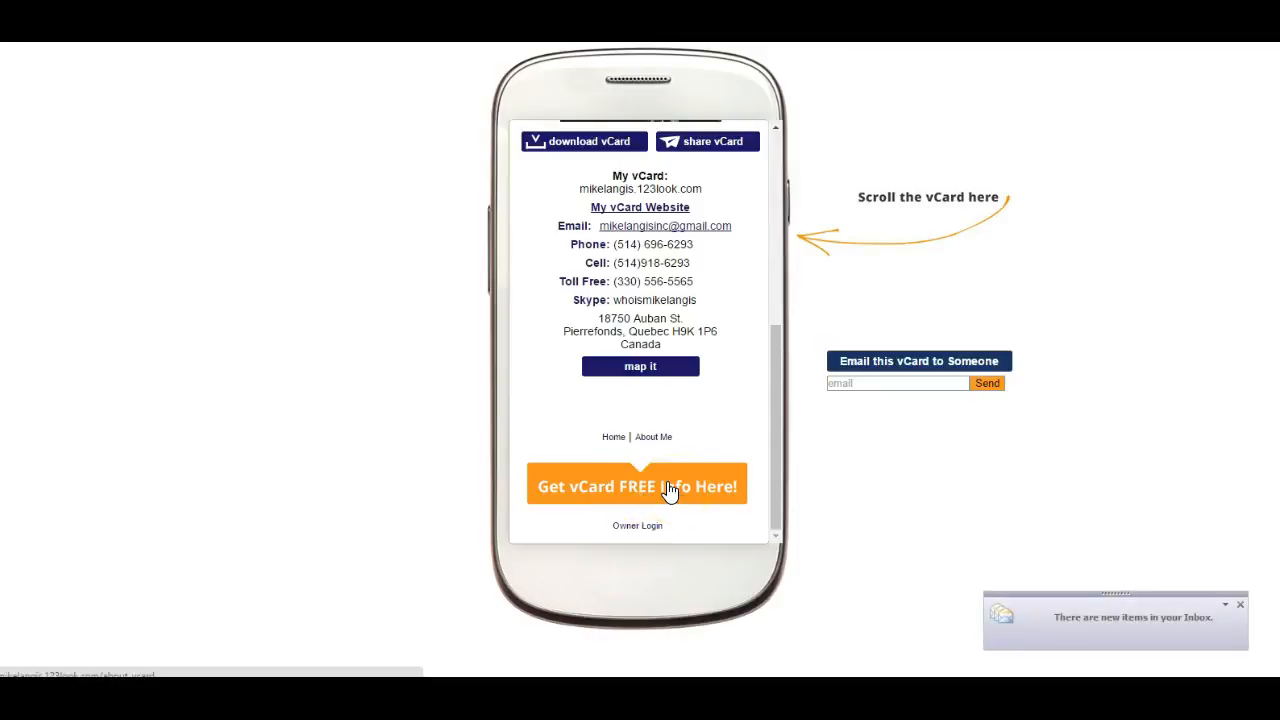
pyautogui.scroll(10, 667, 485)
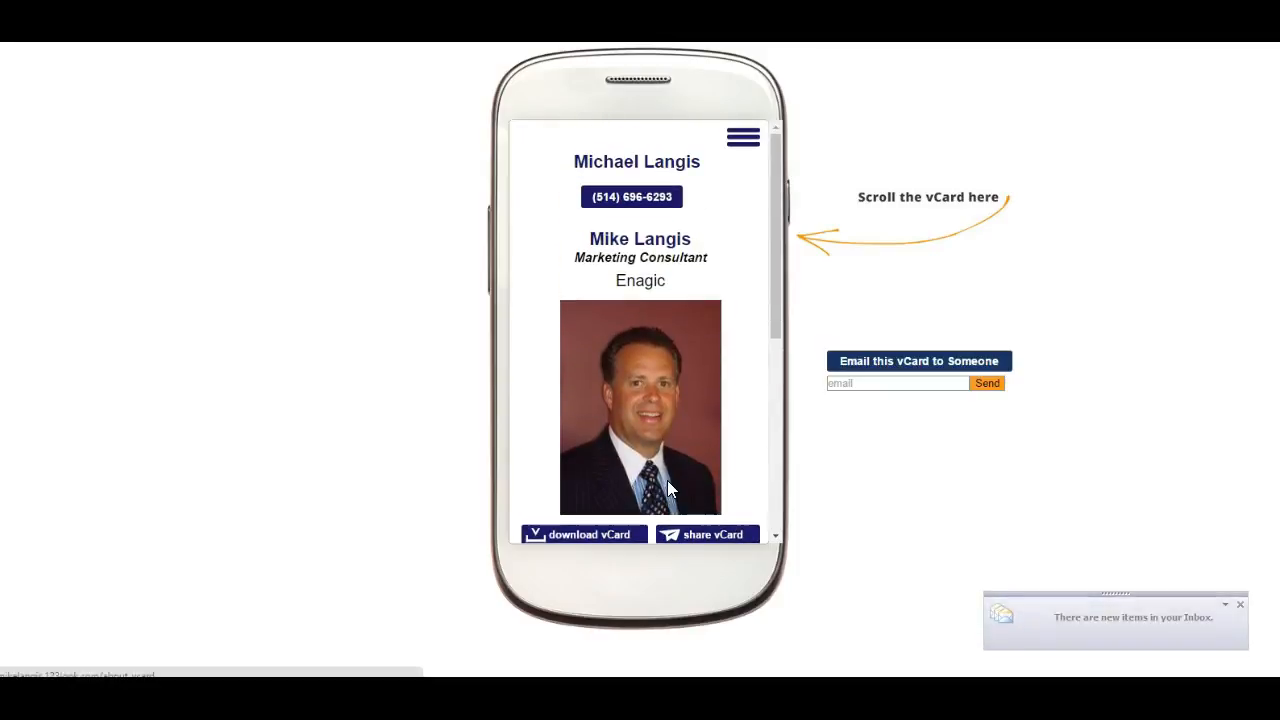
# - Open the Home page in the Site Editor and look over its page list and business card block
pyautogui.click(669, 474)
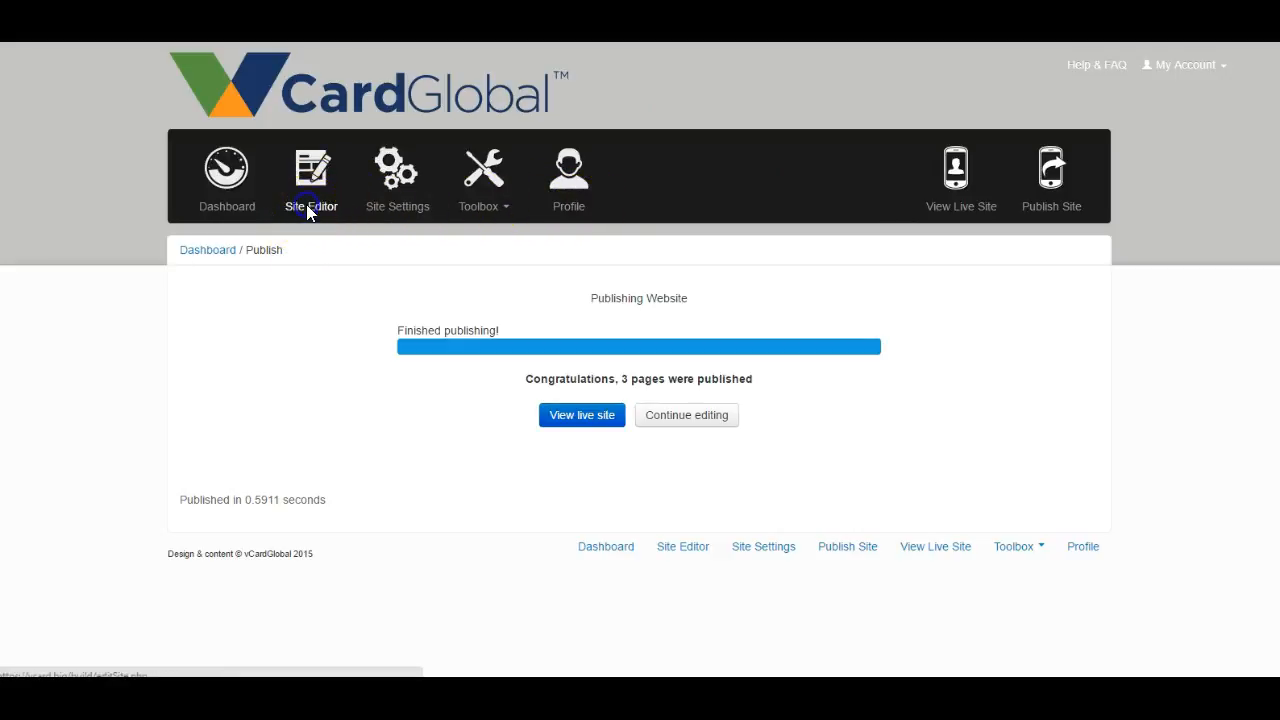
pyautogui.moveTo(714, 471)
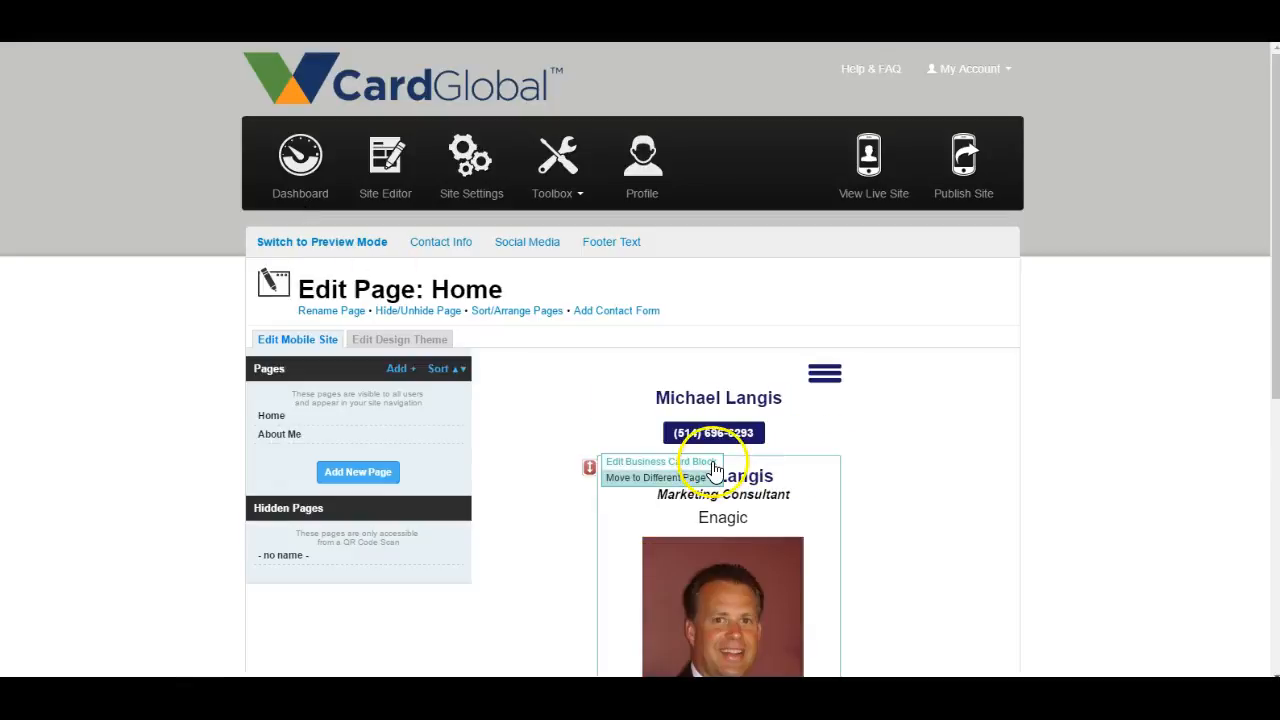
pyautogui.scroll(-1, 713, 470)
pyautogui.scroll(-1, 714, 470)
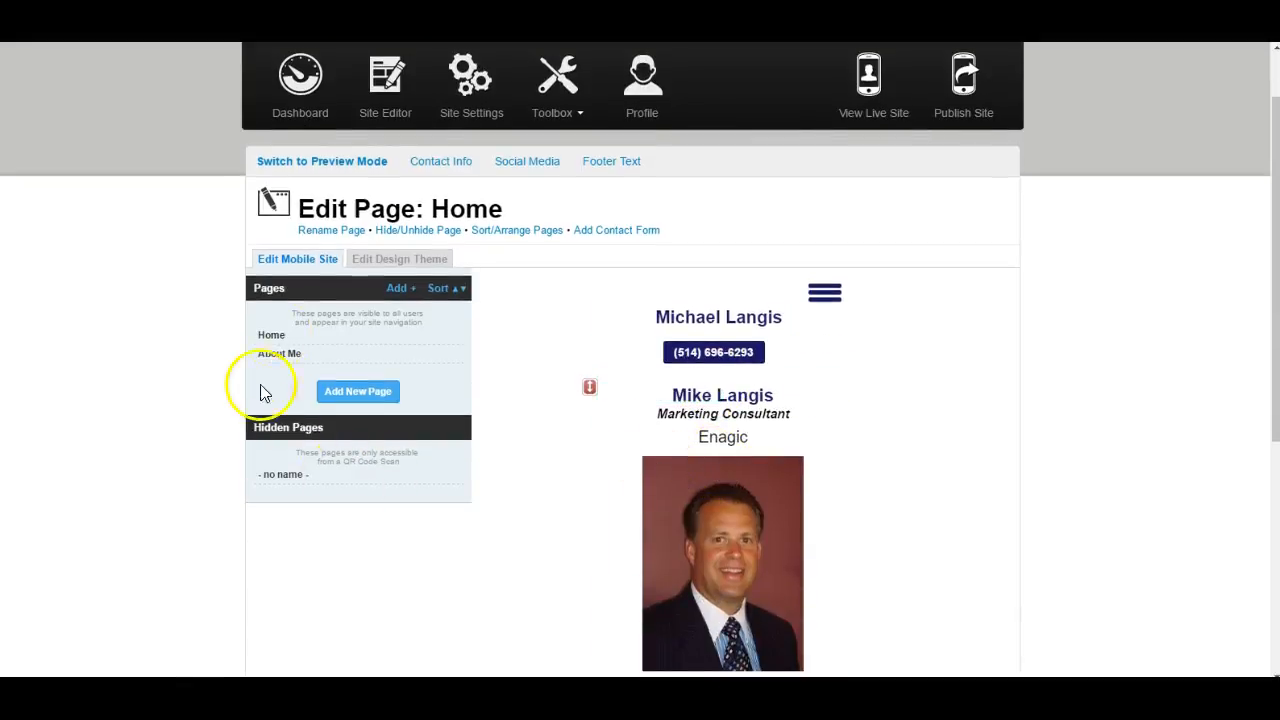
# - Look over the Add New Page form, close it without adding a page, and review the Home page's business card block
pyautogui.click(399, 289)
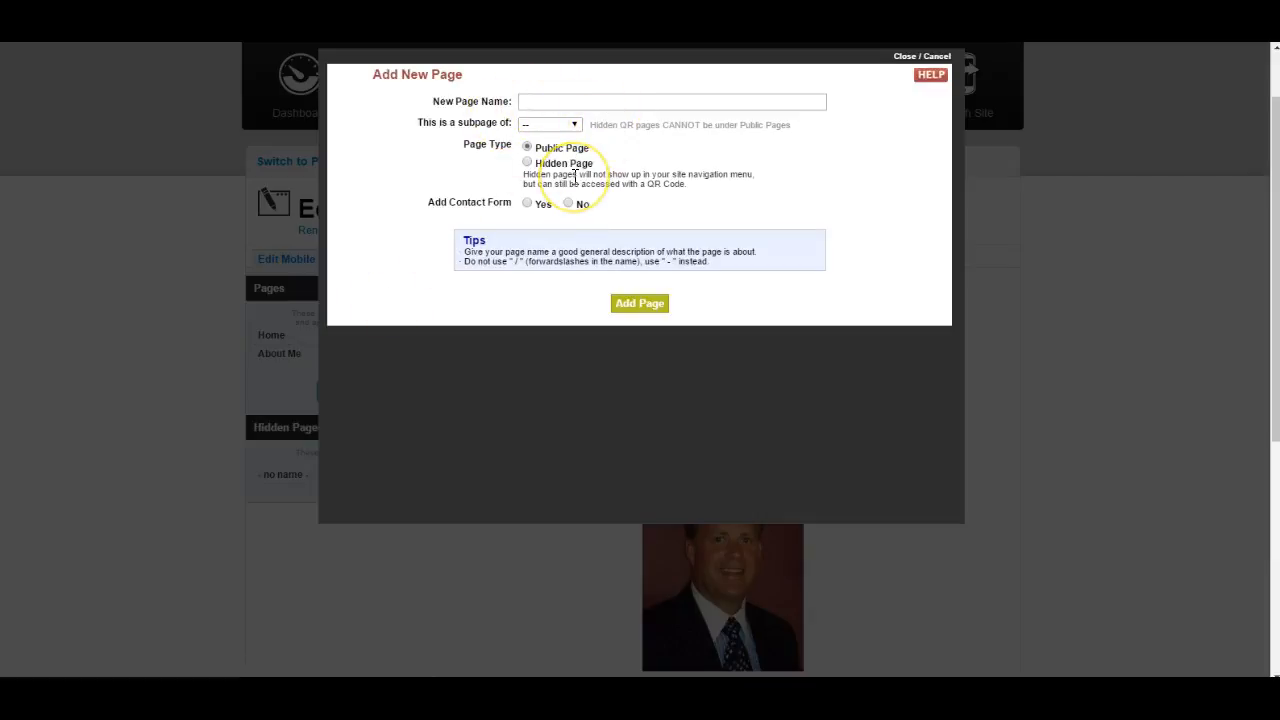
pyautogui.click(950, 56)
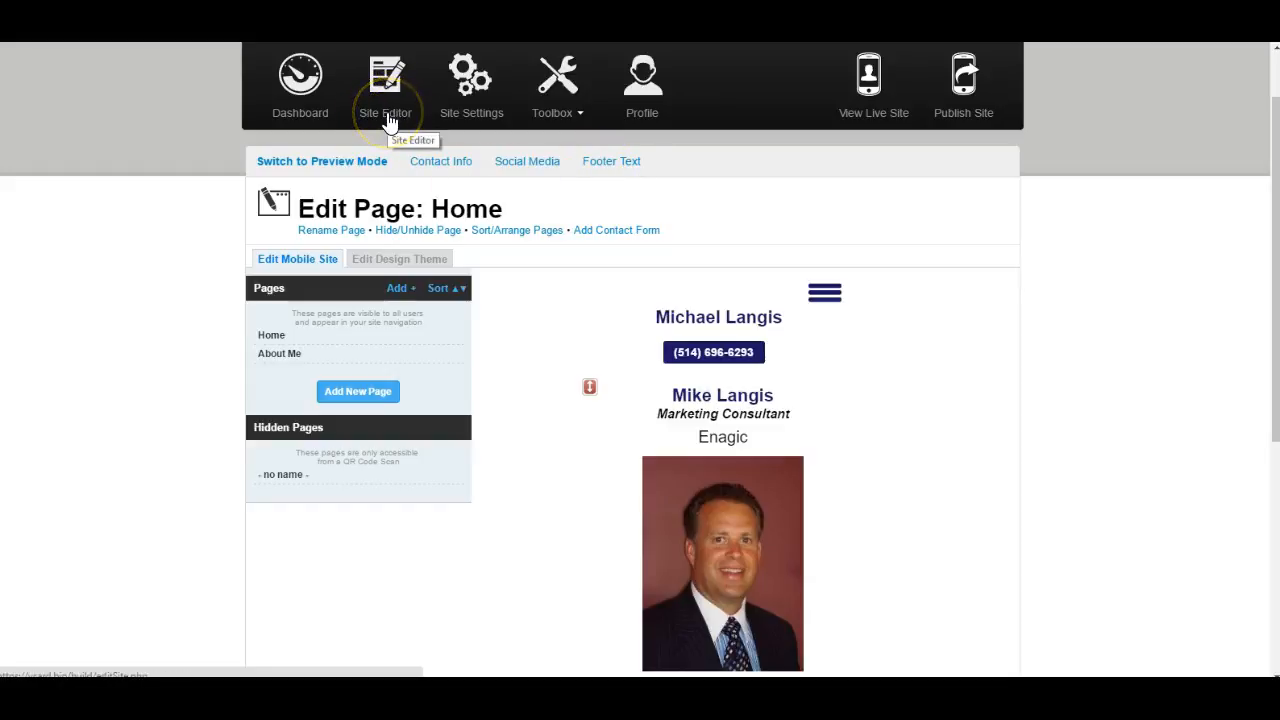
pyautogui.scroll(-2, 654, 354)
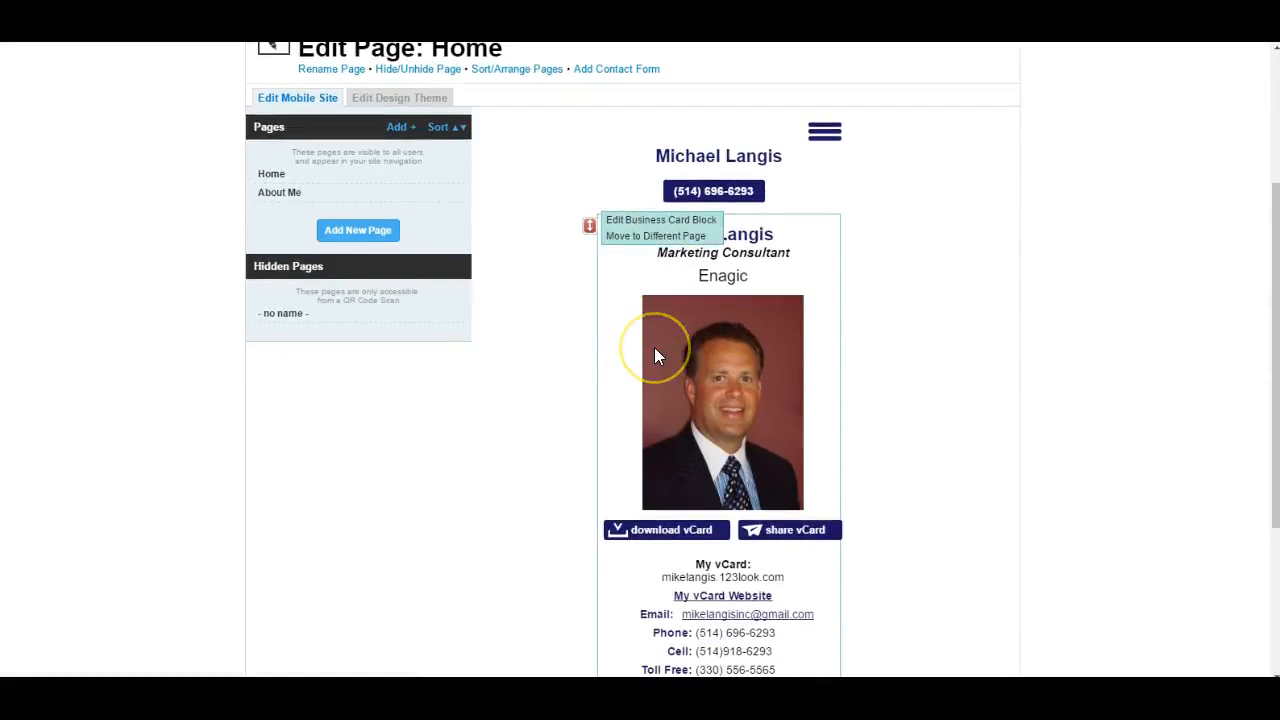
pyautogui.scroll(-3, 655, 354)
pyautogui.scroll(-1, 654, 354)
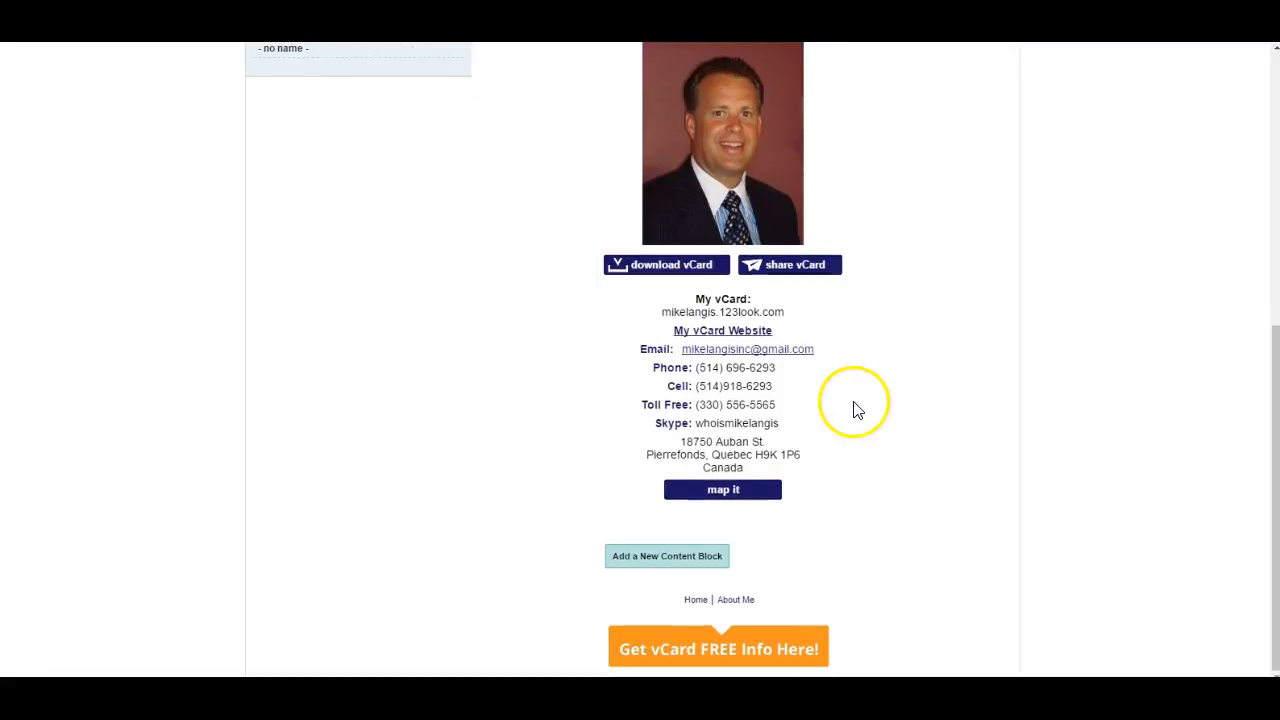
# - Try to add a new content block beneath the business card on the Home page
pyautogui.click(705, 562)
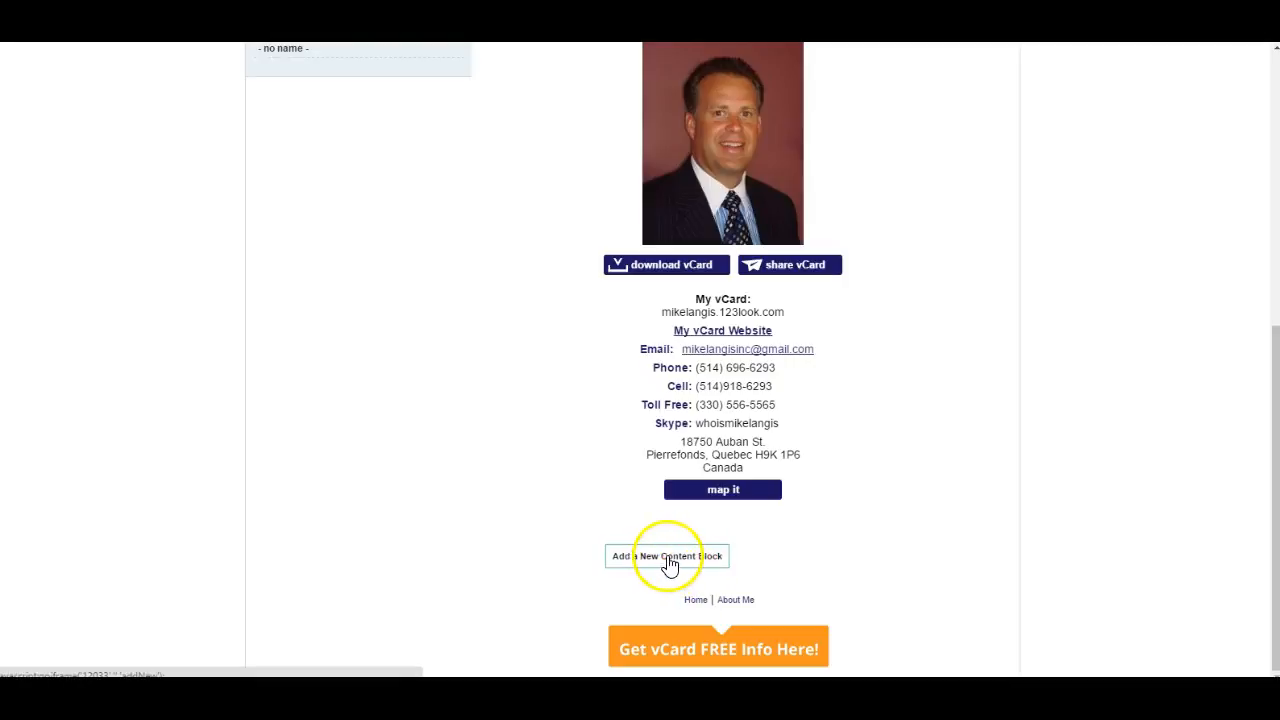
pyautogui.scroll(3, 669, 567)
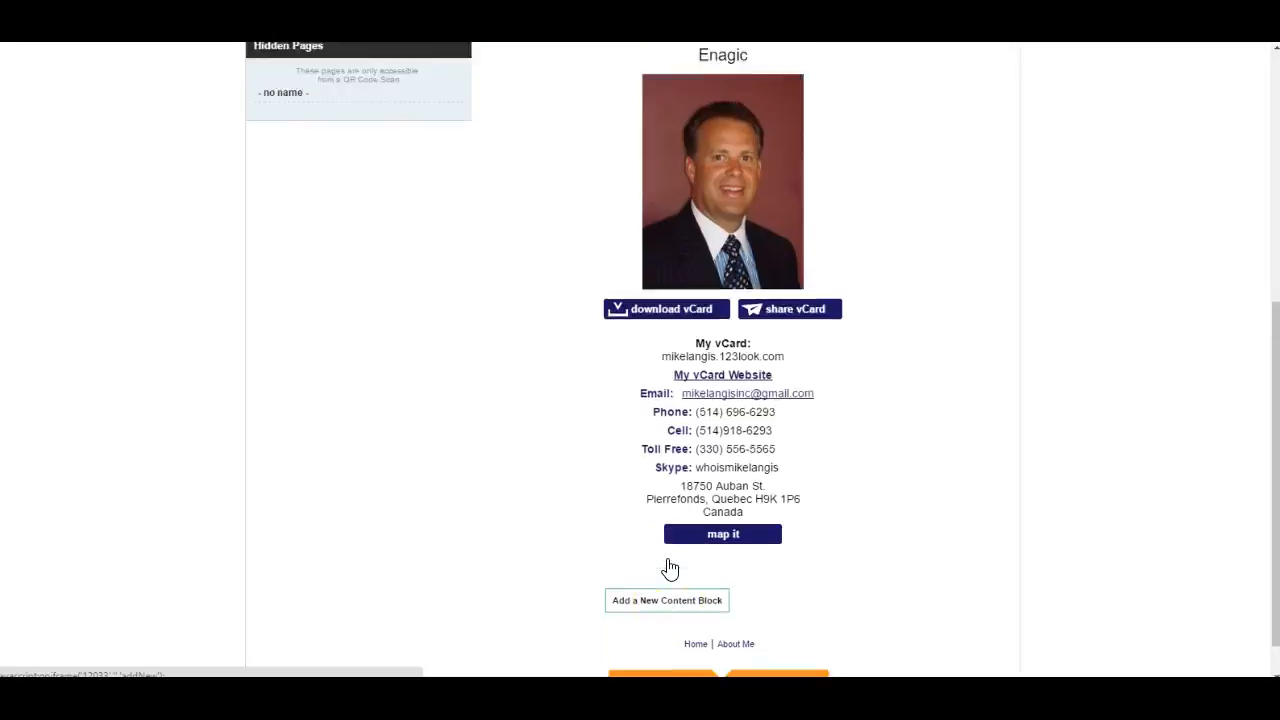
pyautogui.scroll(-2, 717, 330)
pyautogui.scroll(-1, 717, 335)
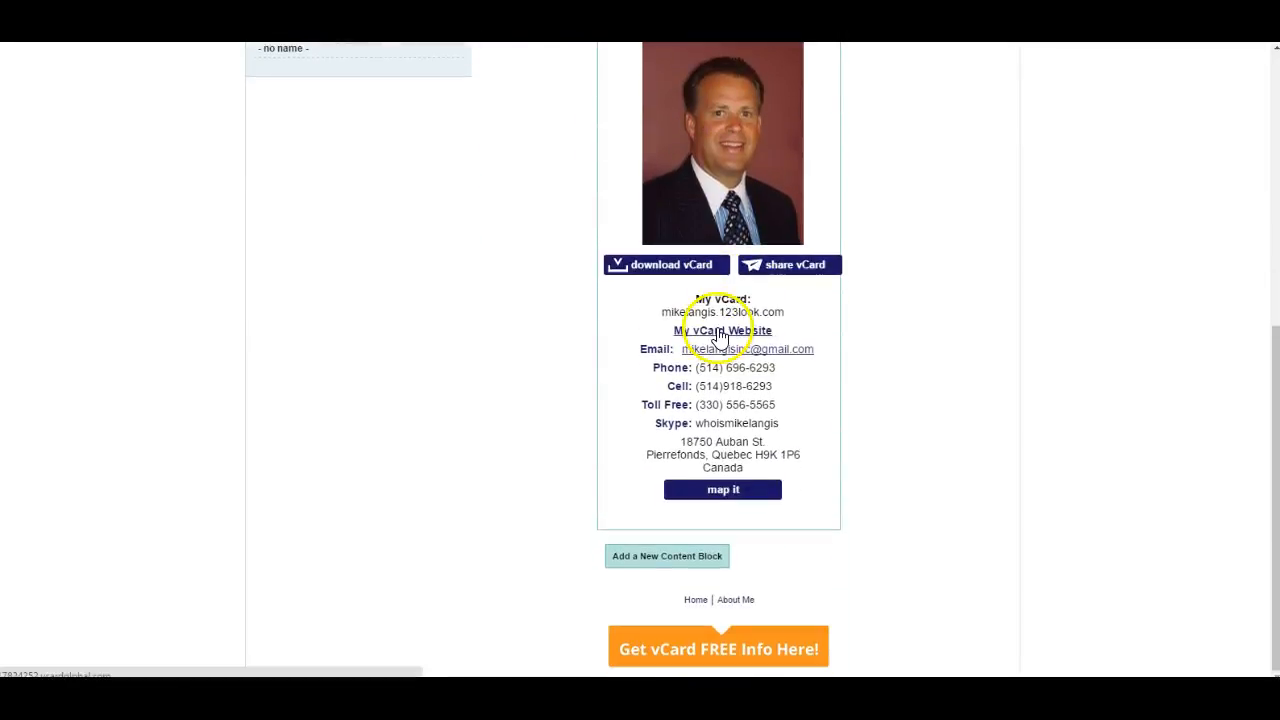
pyautogui.click(677, 563)
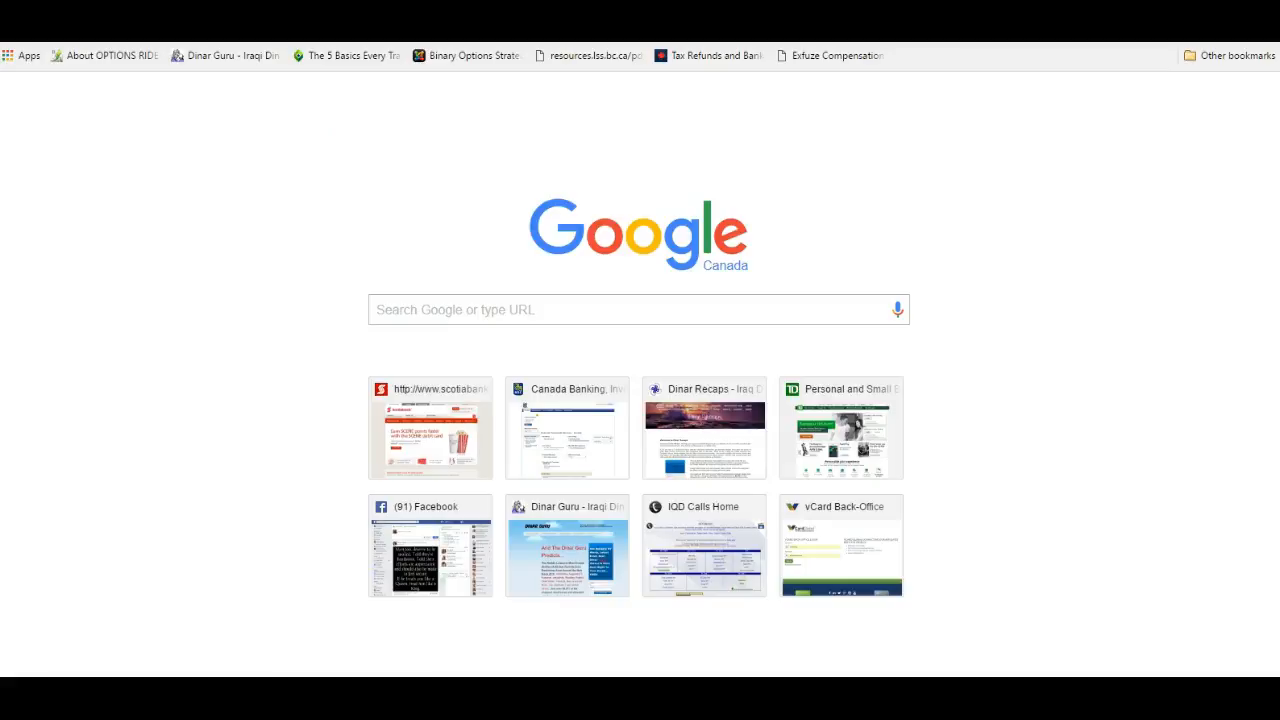
# - Search Google for enagic canada
pyautogui.click(415, 309)
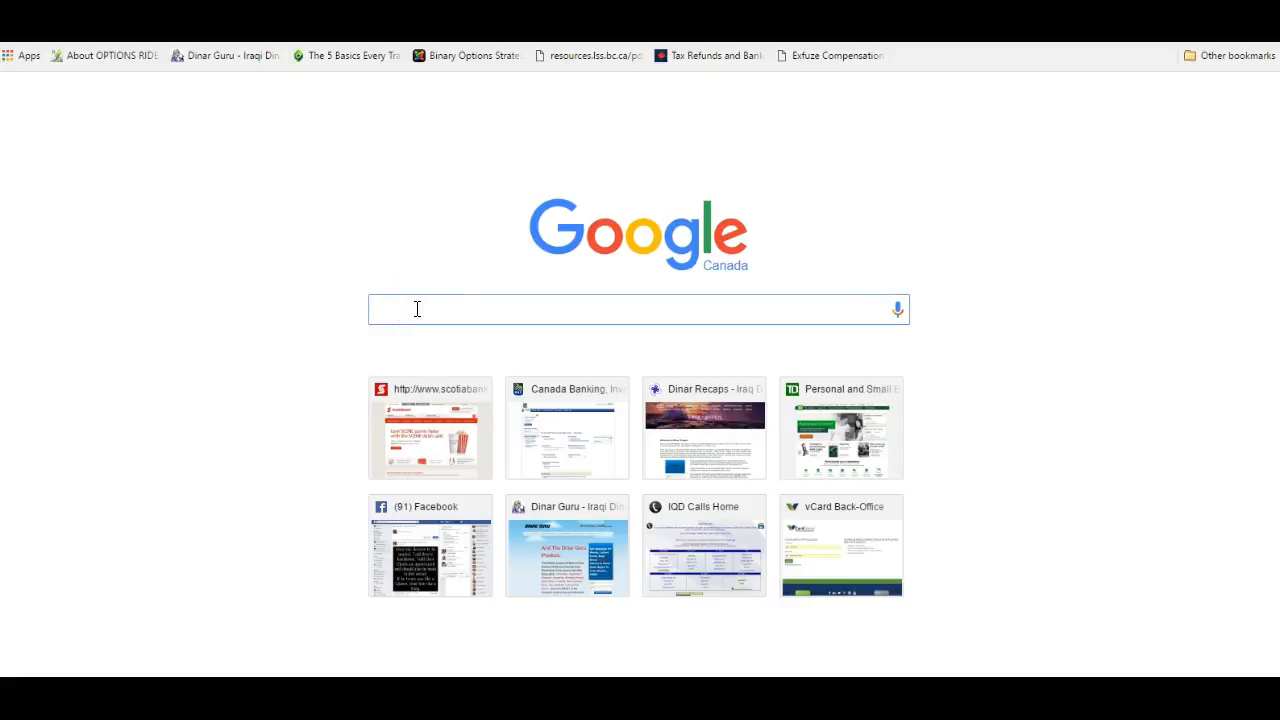
pyautogui.write('enagic')
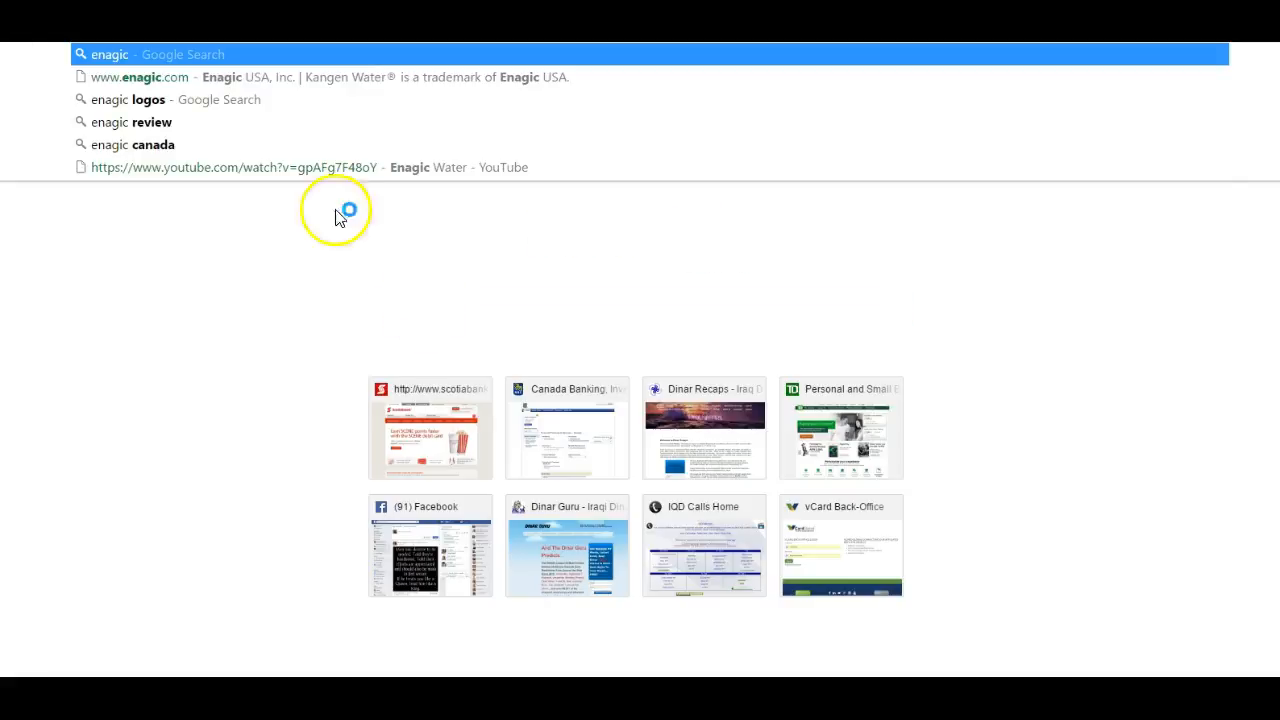
pyautogui.click(130, 150)
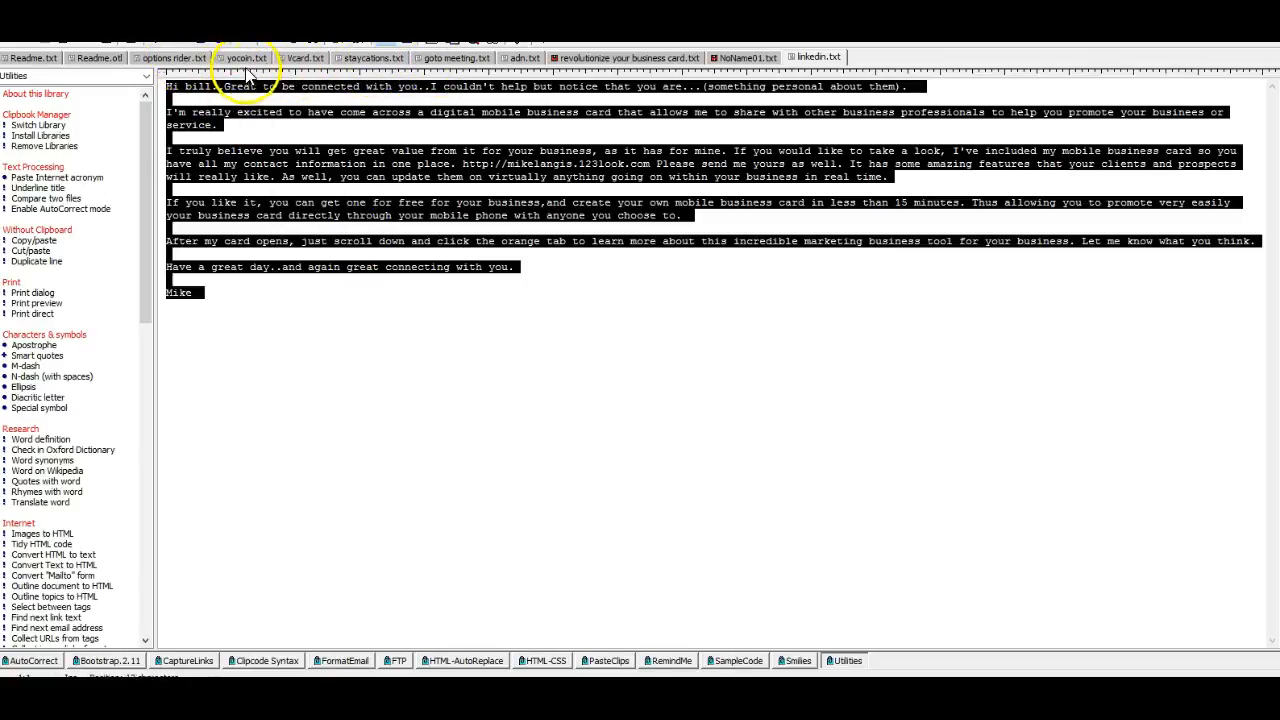
# - Find the About YOCOIN section in Vcard.txt in the text editor and copy its heading and paragraph
pyautogui.click(306, 63)
pyautogui.scroll(-1, 427, 202)
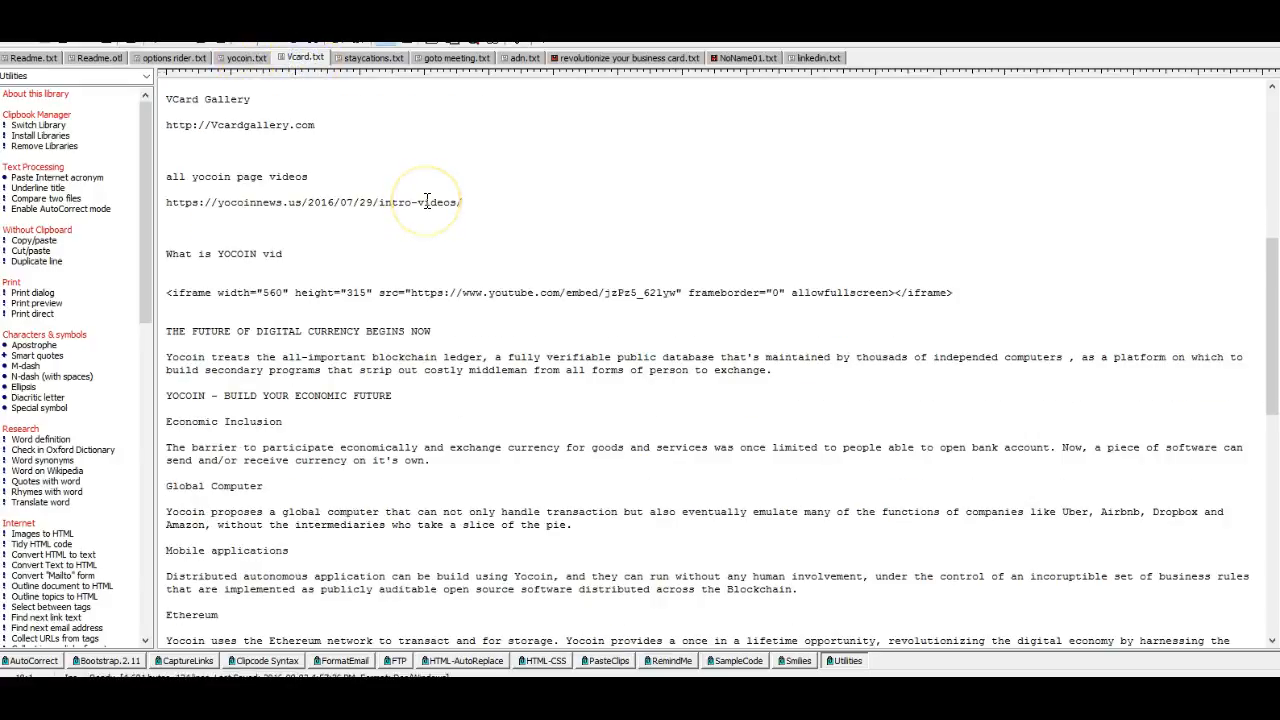
pyautogui.scroll(-6, 427, 202)
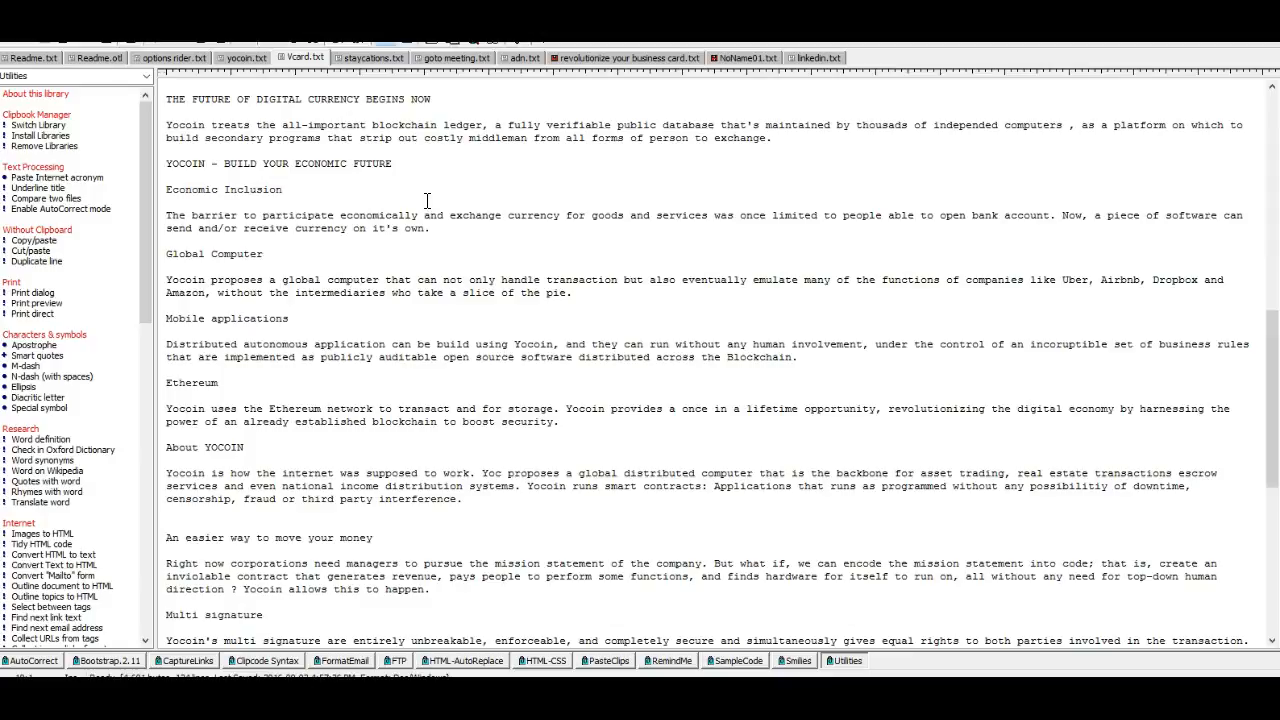
pyautogui.scroll(-1, 427, 202)
pyautogui.scroll(4, 427, 202)
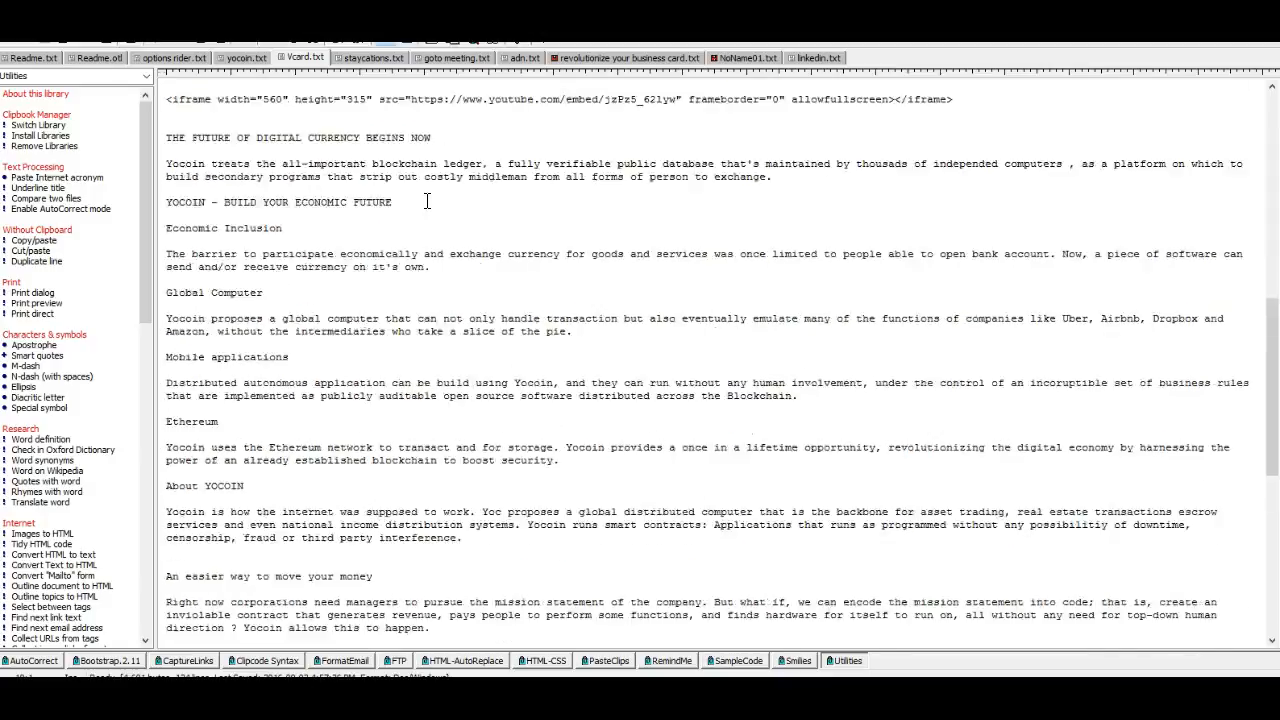
pyautogui.scroll(-7, 427, 202)
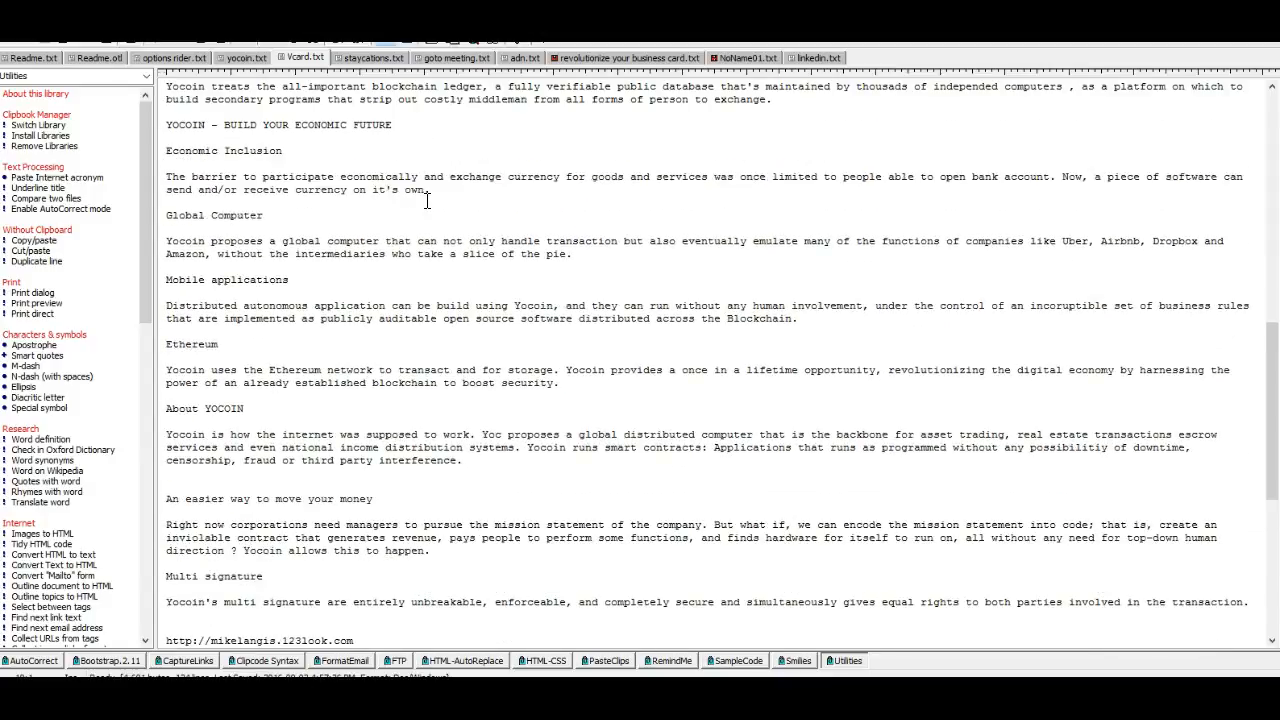
pyautogui.scroll(-2, 427, 202)
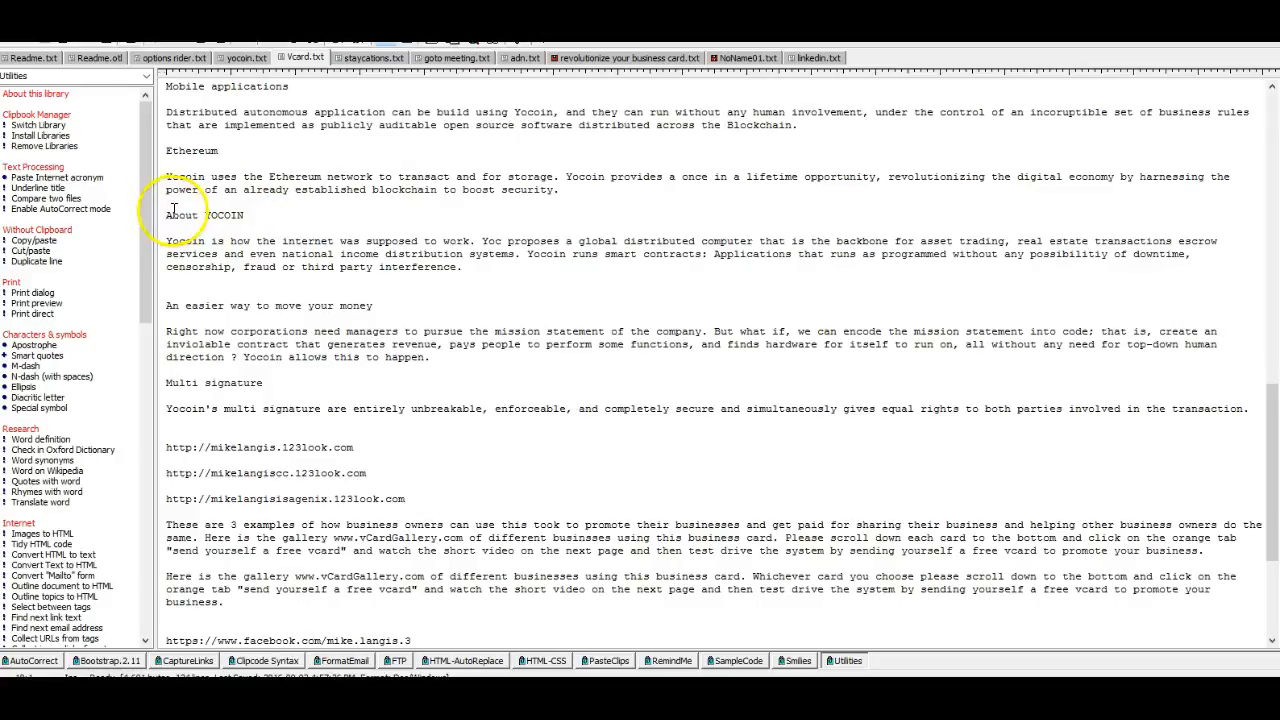
pyautogui.moveTo(168, 214); pyautogui.dragTo(497, 274)
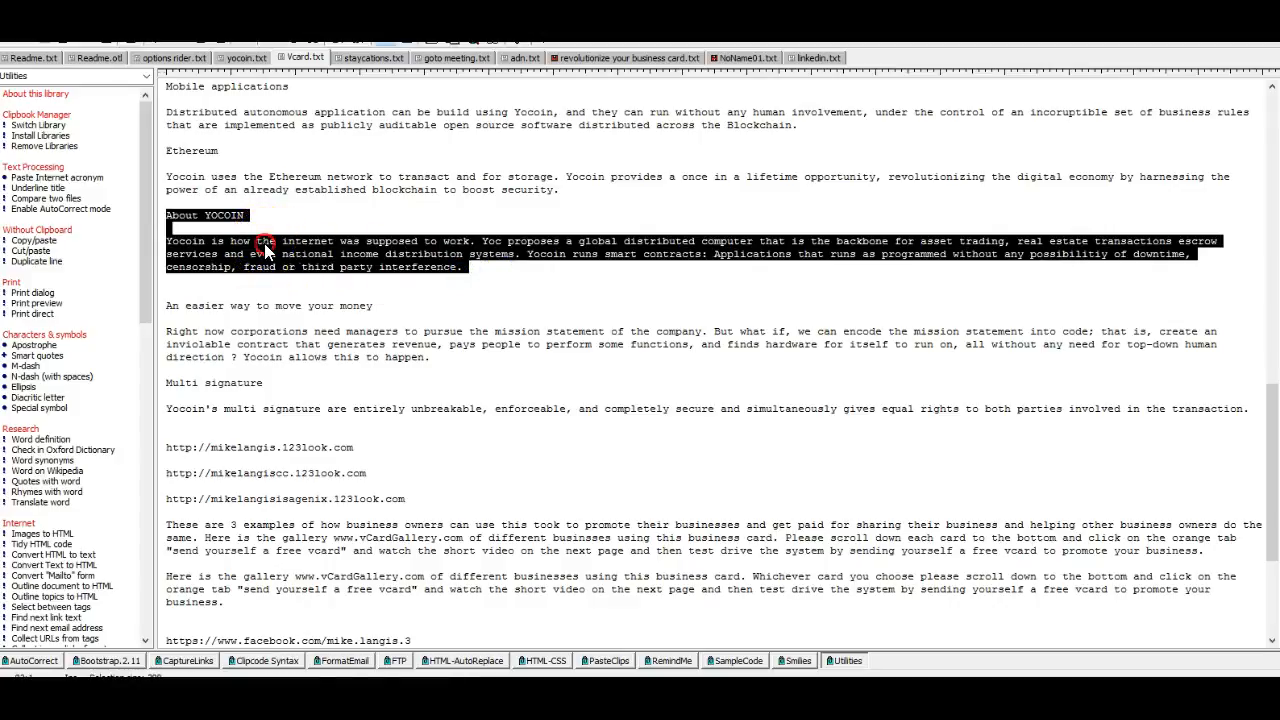
pyautogui.rightClick(265, 250)
pyautogui.click(302, 320)
# - Switch back to the browser and reopen the first listed site in the Site Editor through the back office's vCard Builder
pyautogui.moveTo(217, 614)
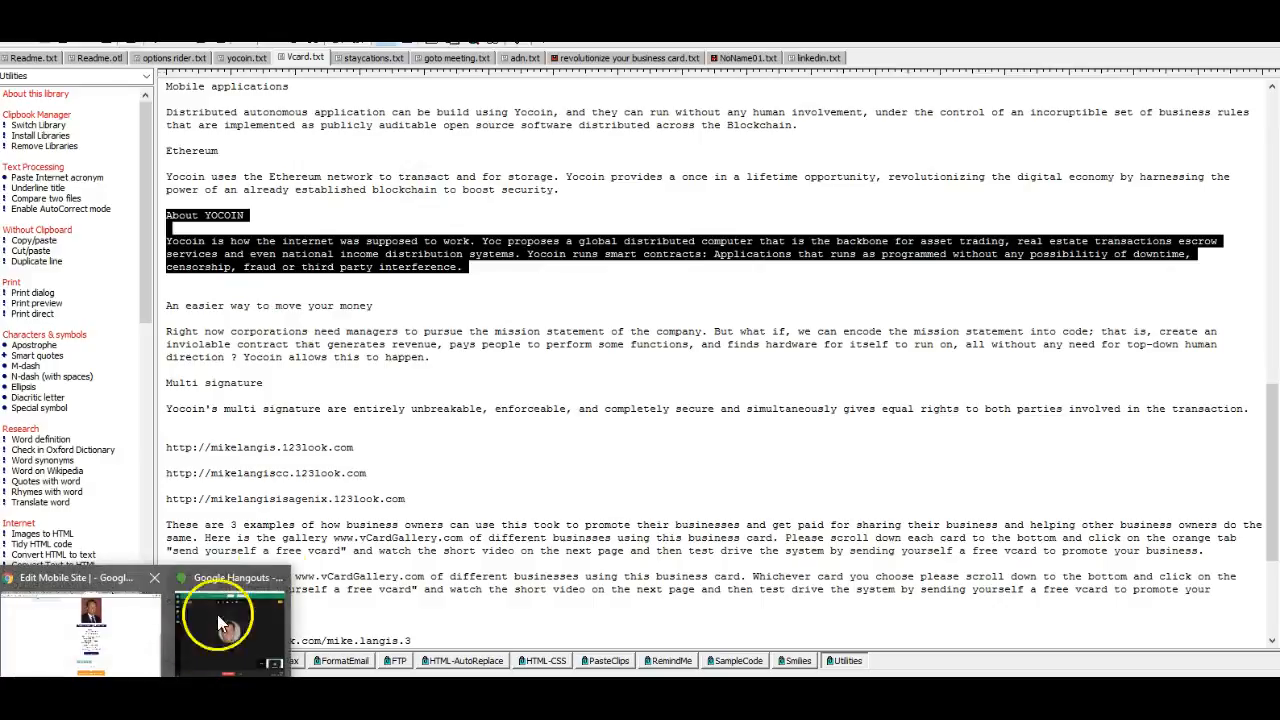
pyautogui.click(135, 630)
pyautogui.scroll(5, 517, 126)
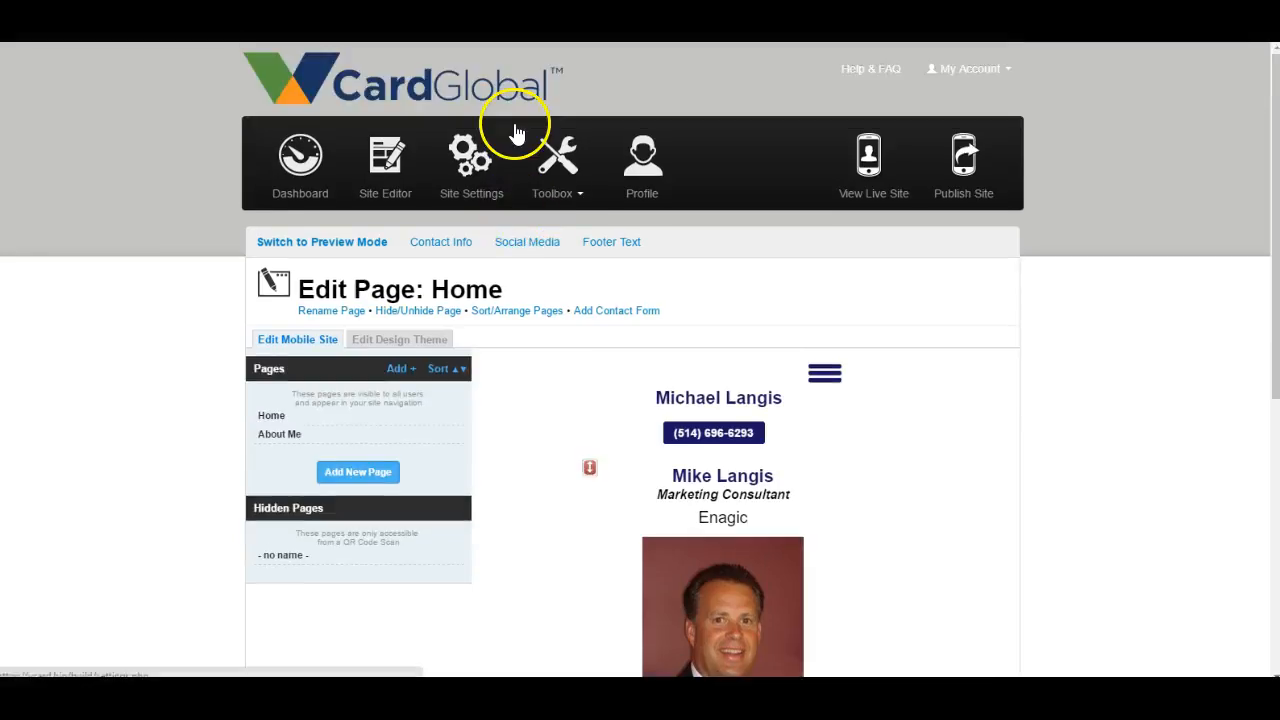
pyautogui.click(390, 200)
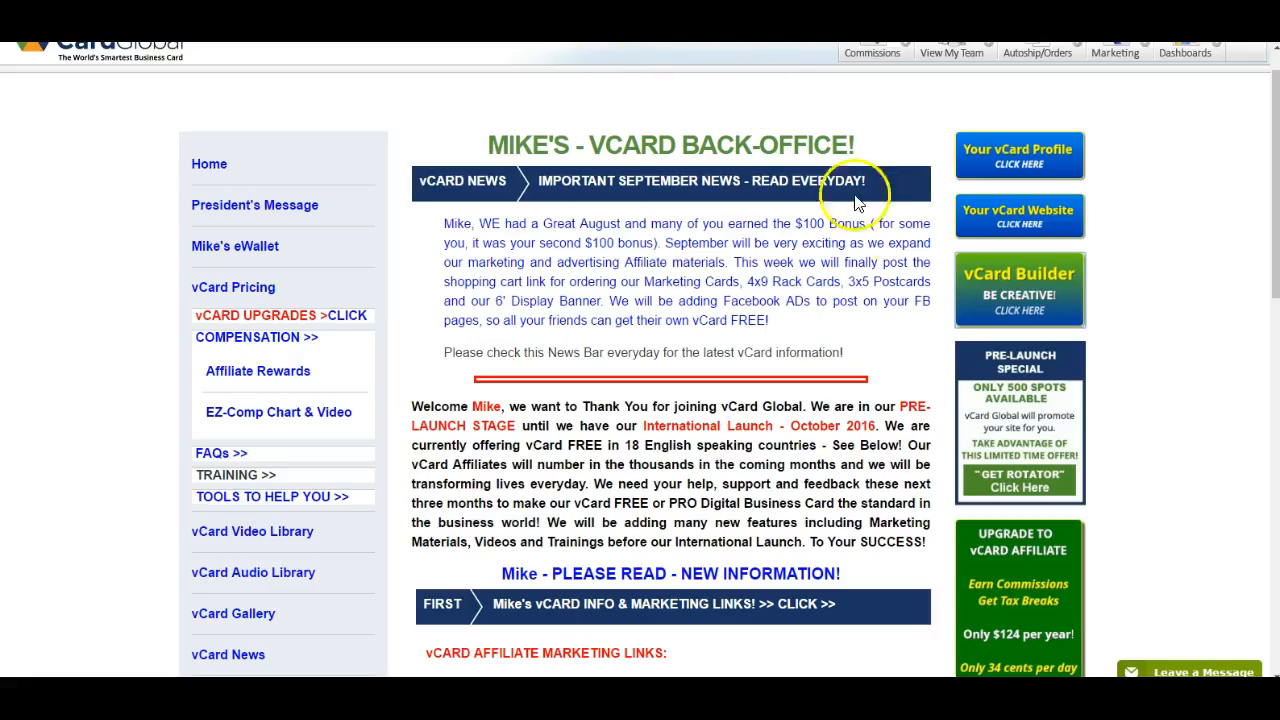
pyautogui.click(1017, 297)
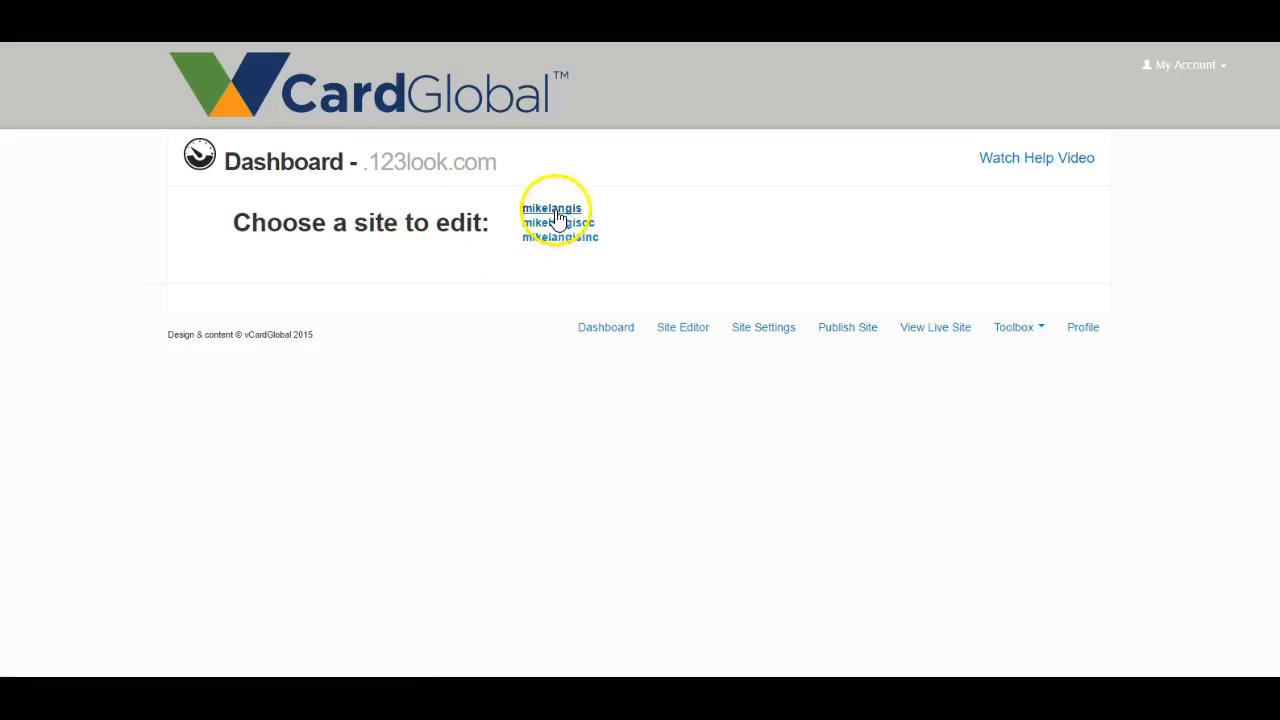
pyautogui.click(552, 208)
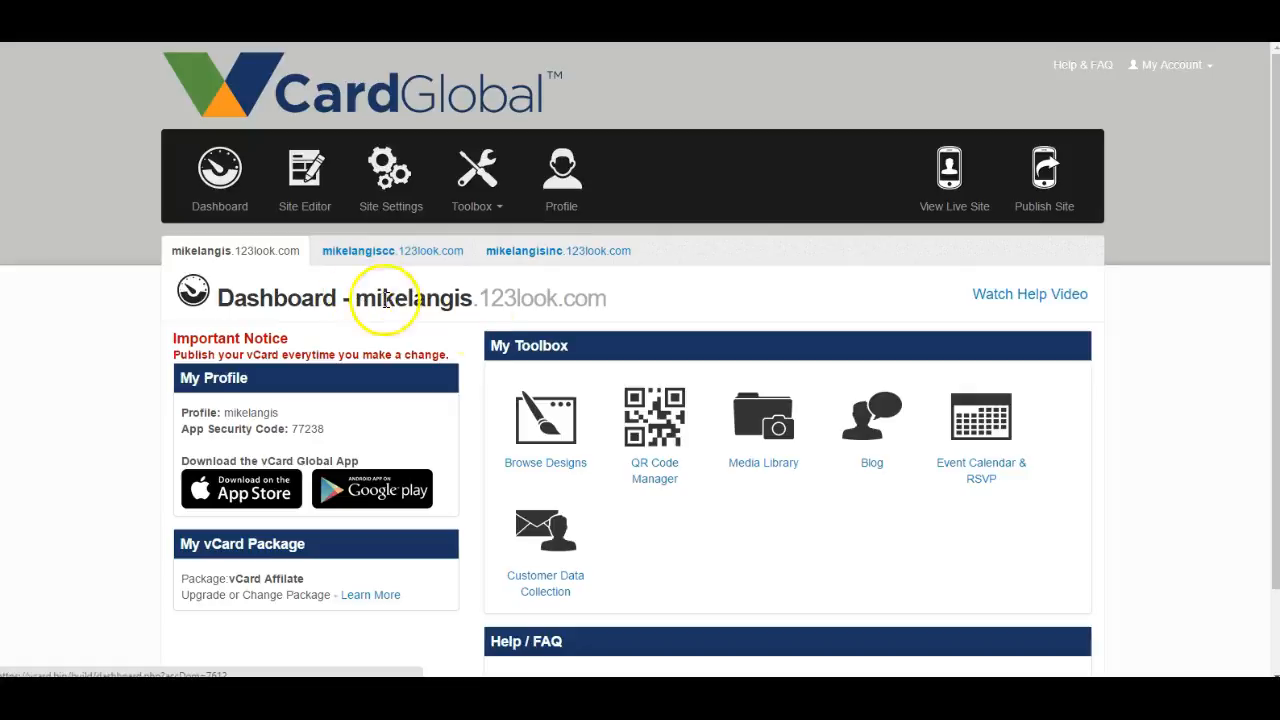
pyautogui.click(302, 216)
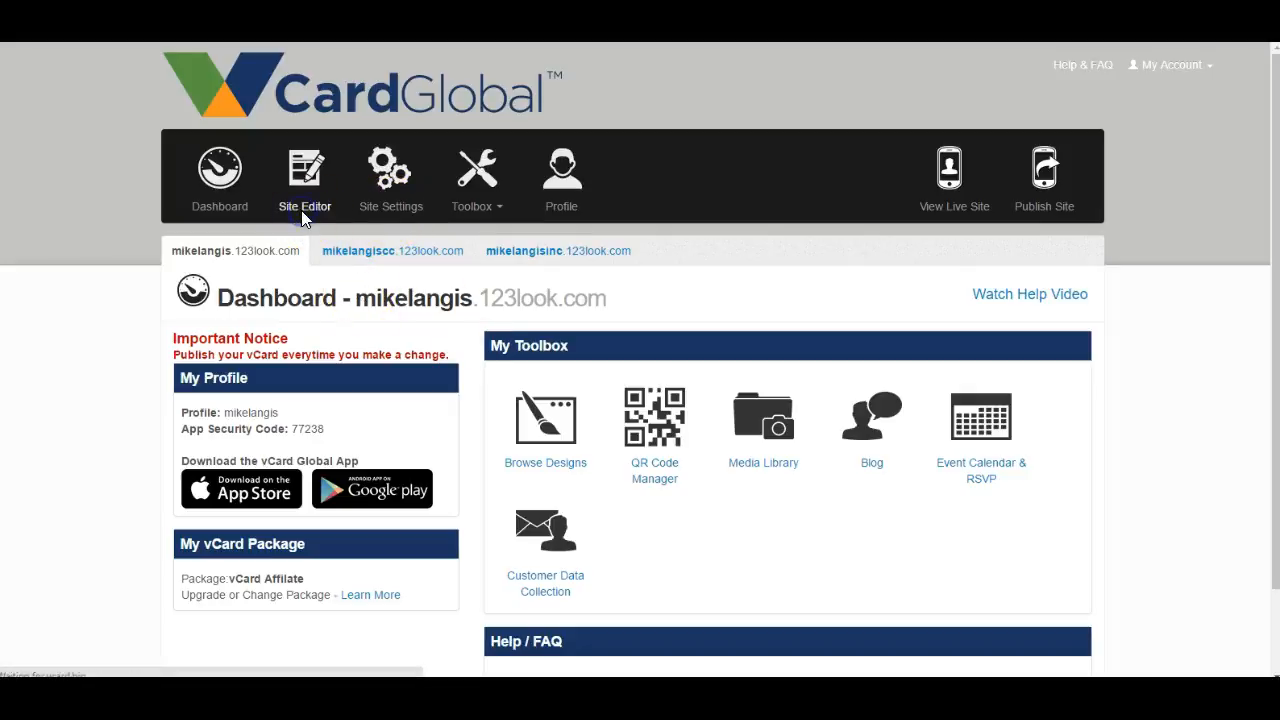
# - Add a new Paragraph (Text, Photos) content block beneath the business card on the Home page
pyautogui.scroll(-5, 600, 400)
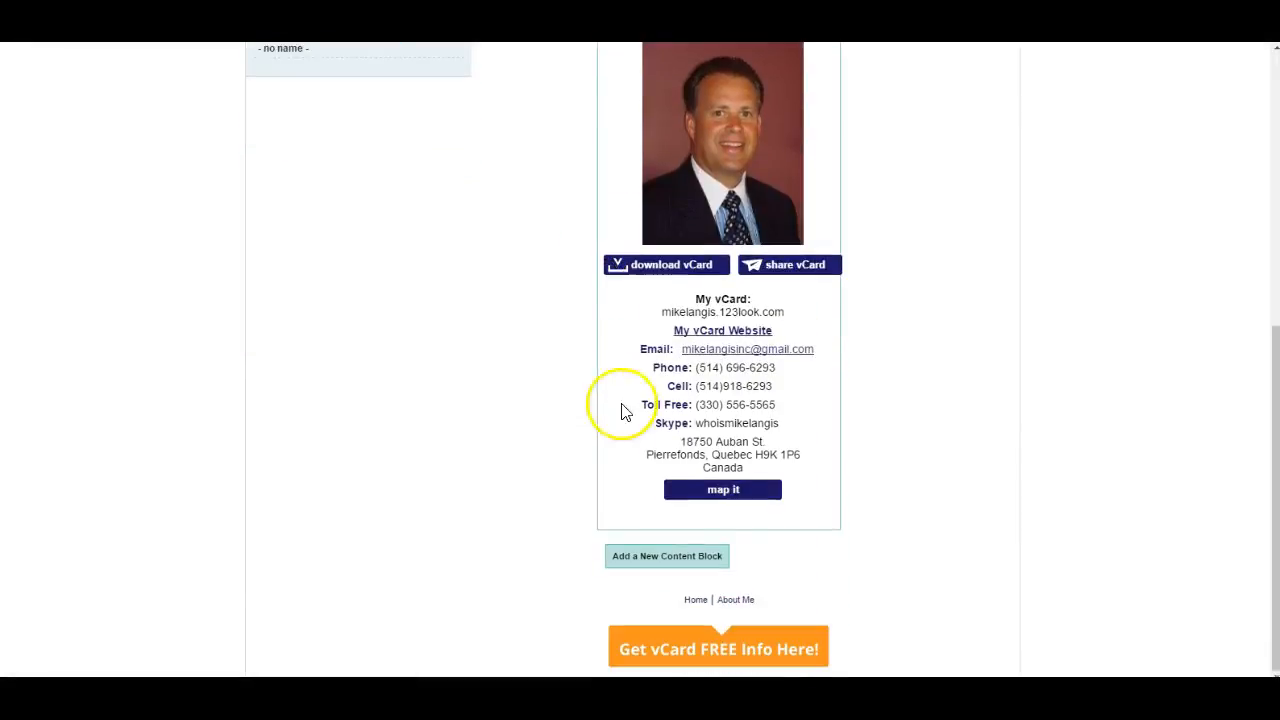
pyautogui.click(667, 558)
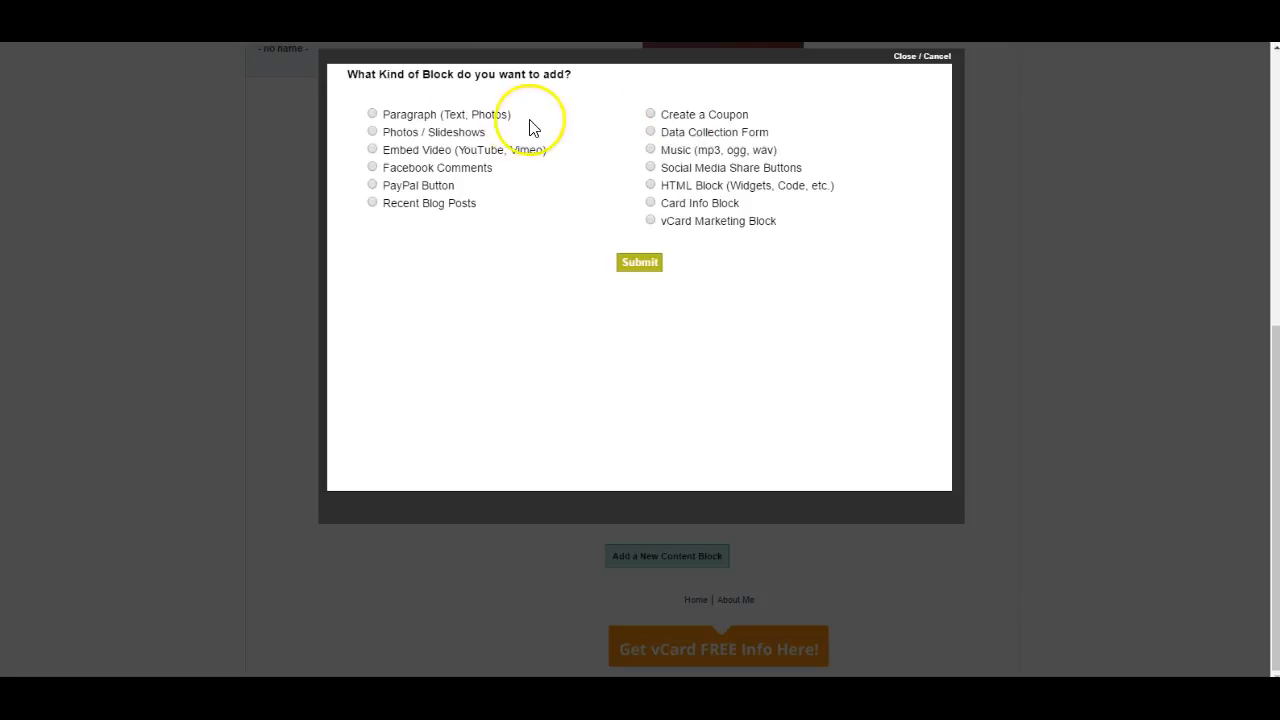
pyautogui.click(372, 114)
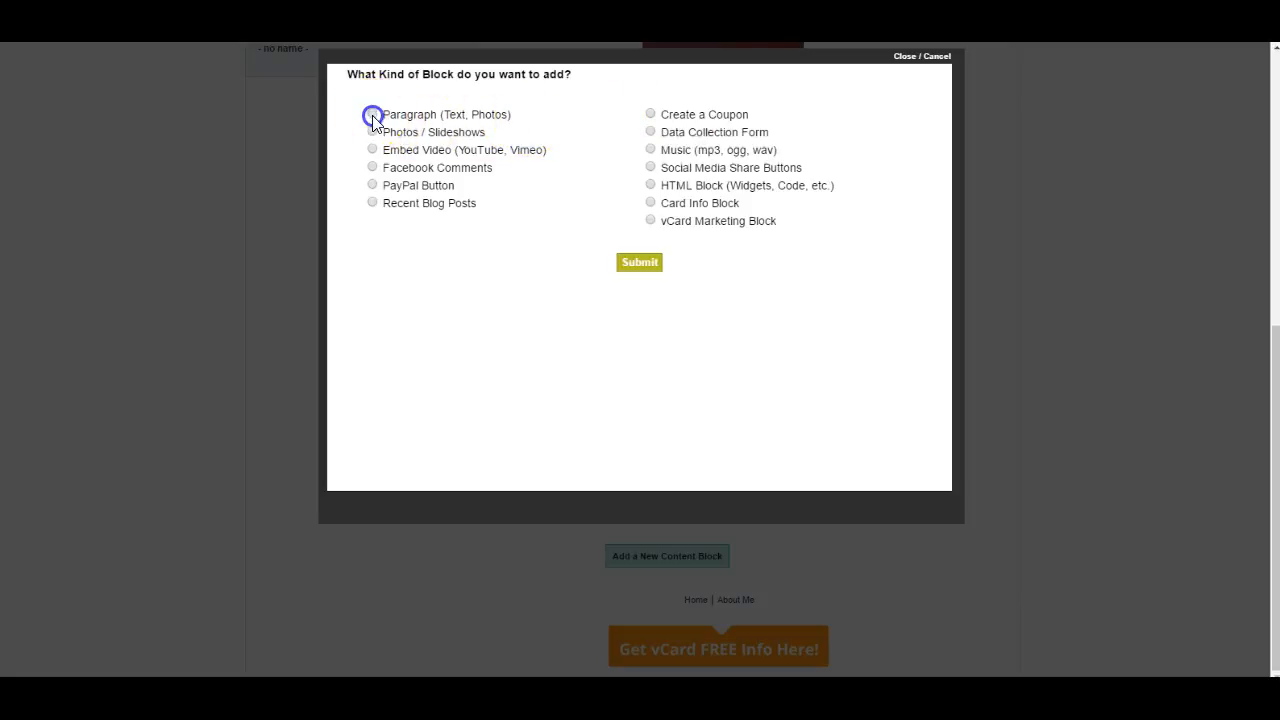
pyautogui.click(640, 264)
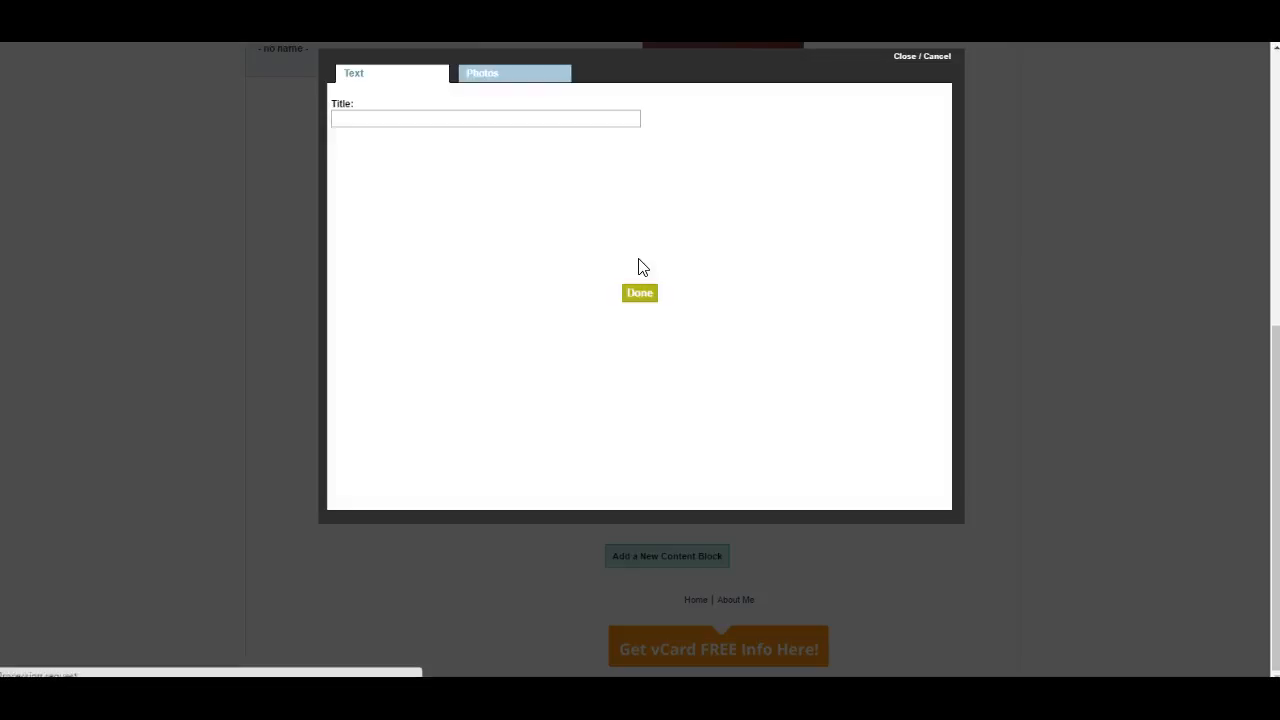
# - Title the paragraph block hdusajhdusahdusa, paste the copied About YOCOIN text as its body, and save the block
pyautogui.click(364, 119)
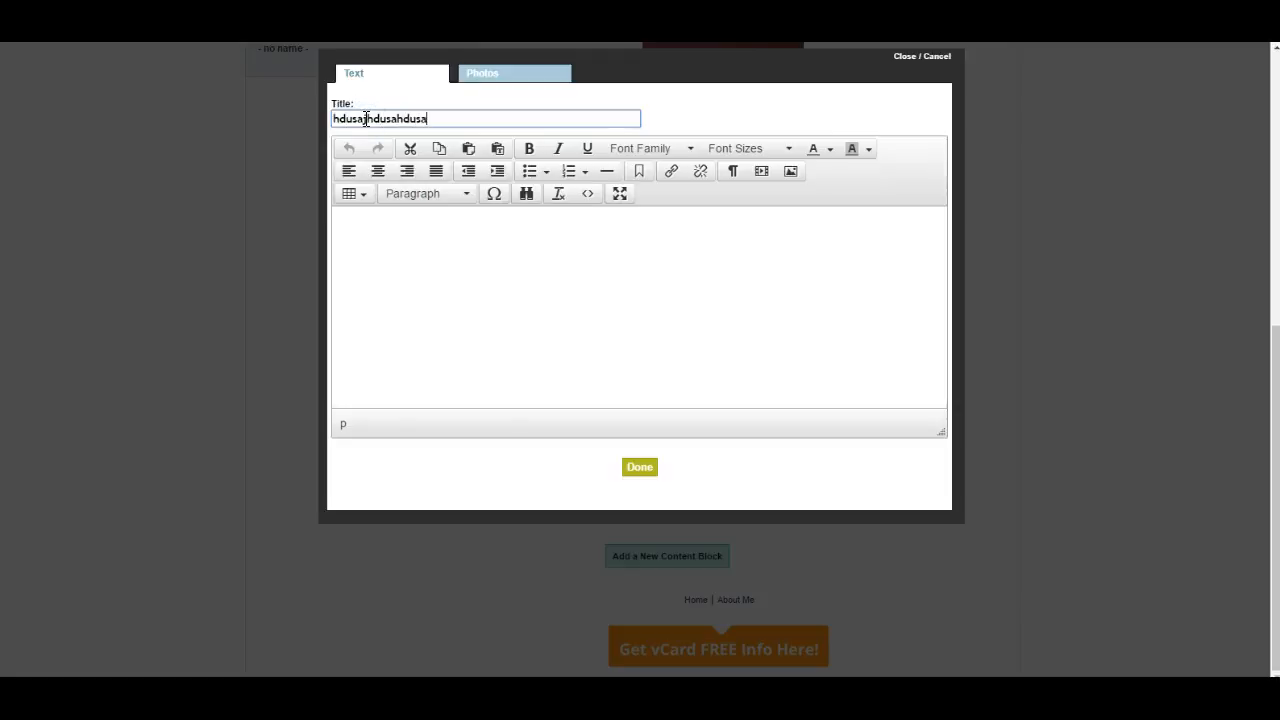
pyautogui.click(370, 242)
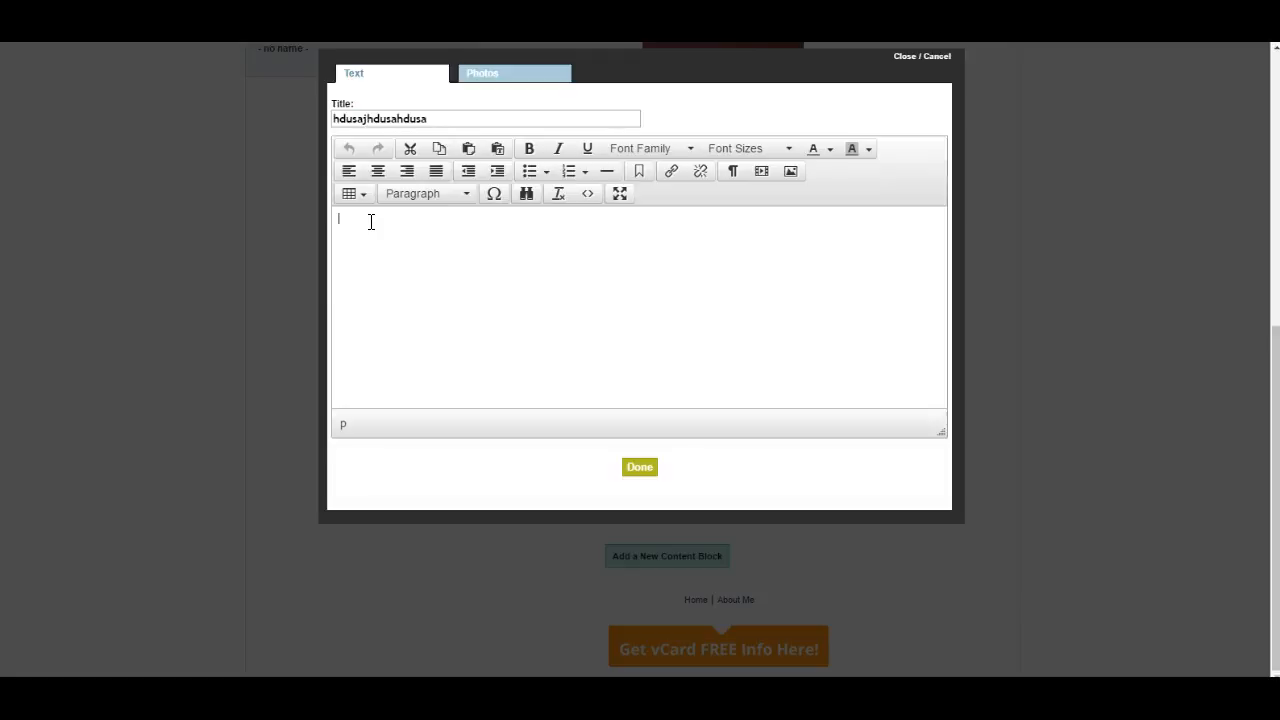
pyautogui.hotkey('ctrl', 'v')
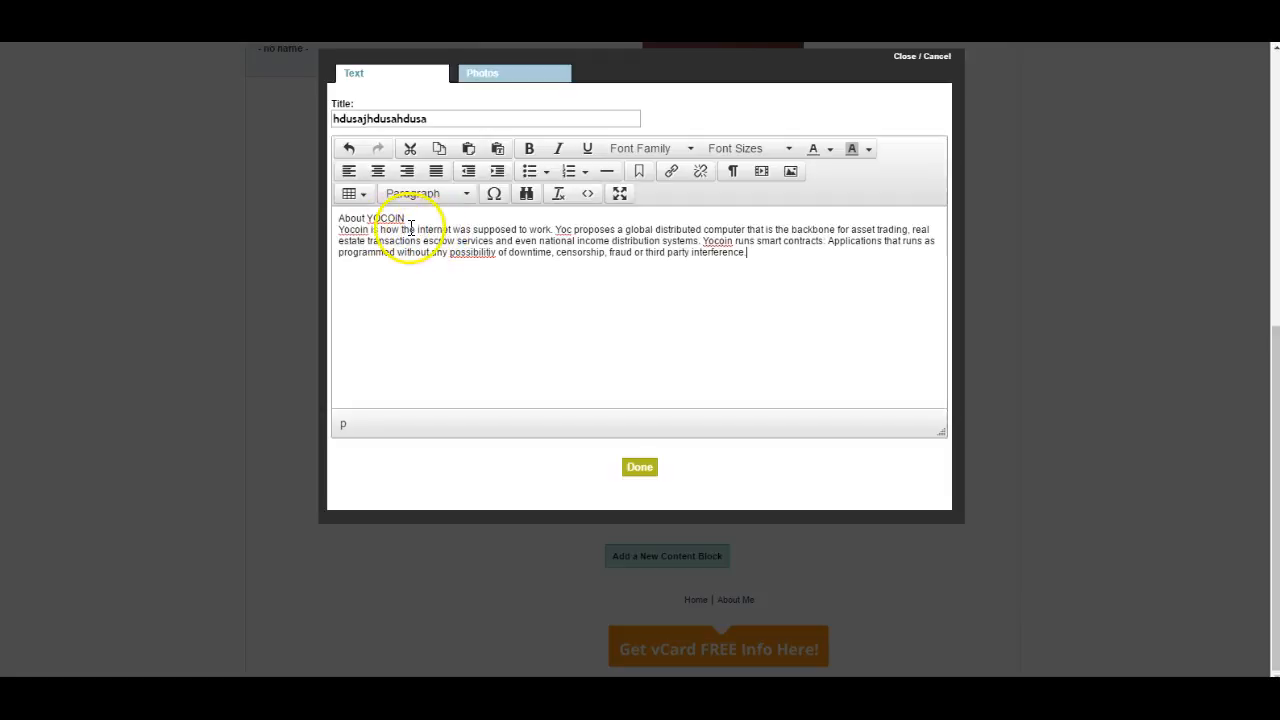
pyautogui.click(641, 466)
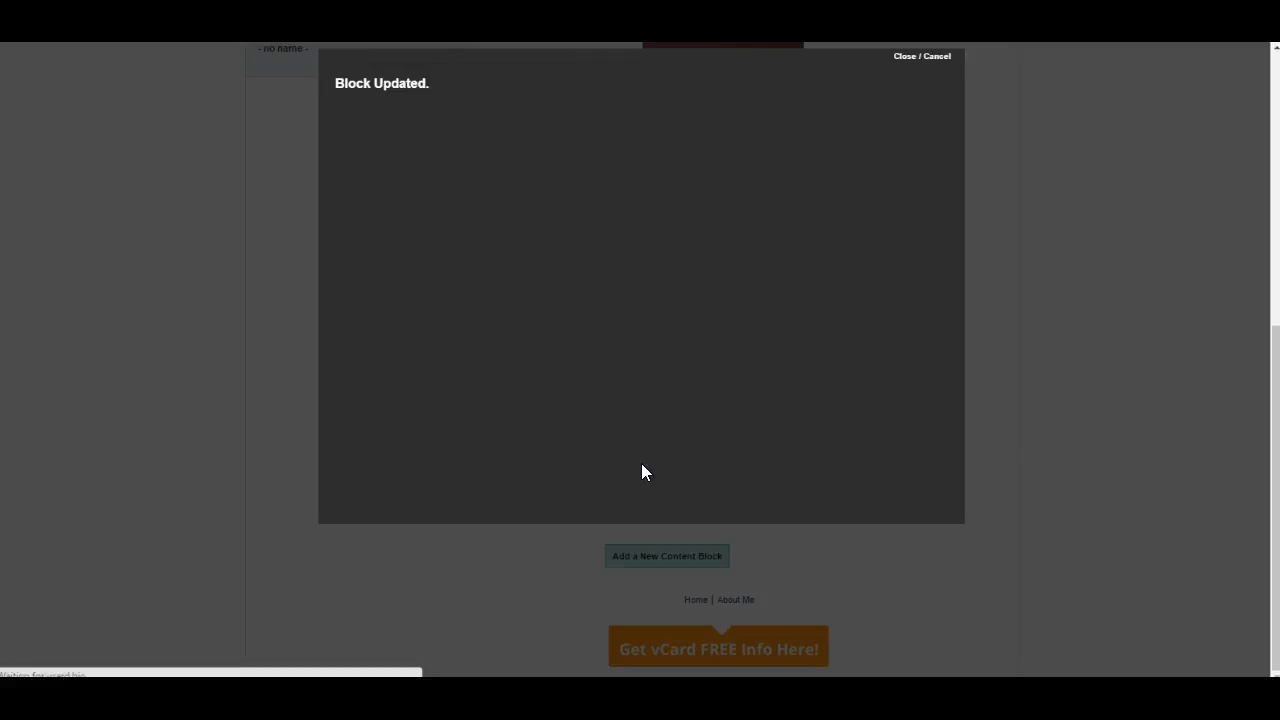
# - Start adding another content block beneath the hdusajhdusahdusa paragraph on the Home page, bringing up the choice of block kinds
pyautogui.scroll(-2, 838, 430)
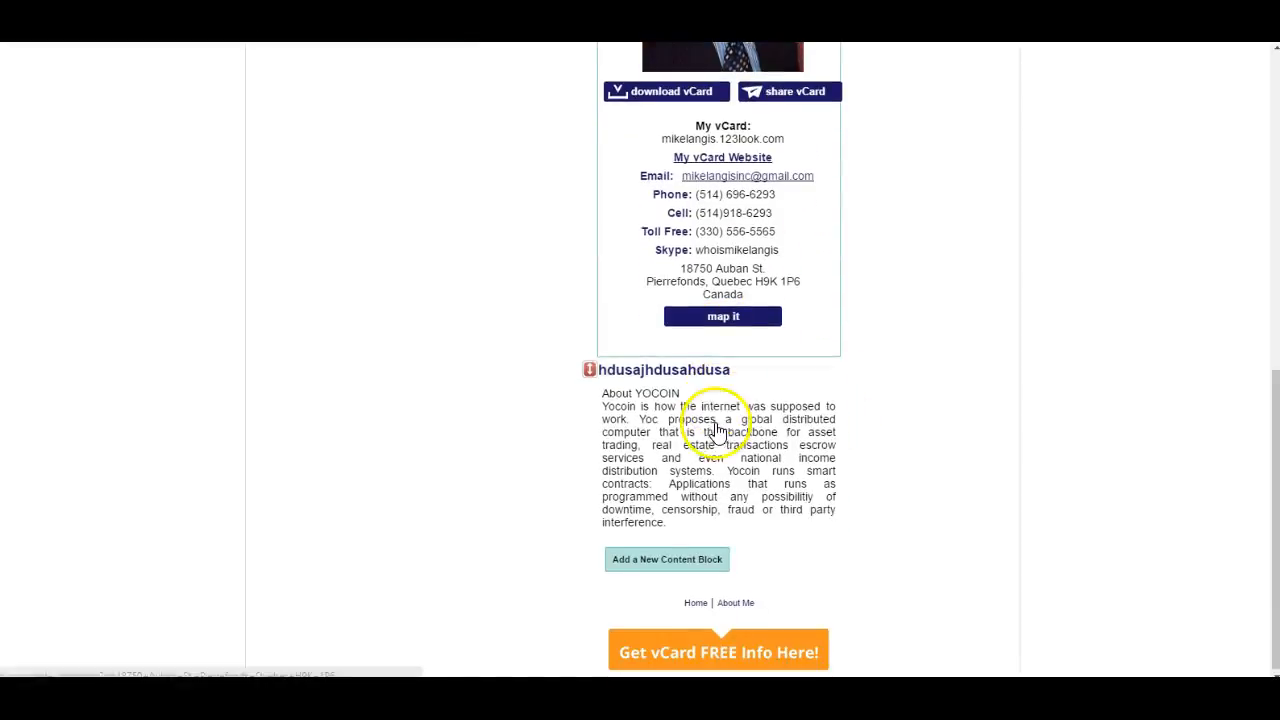
pyautogui.moveTo(590, 368)
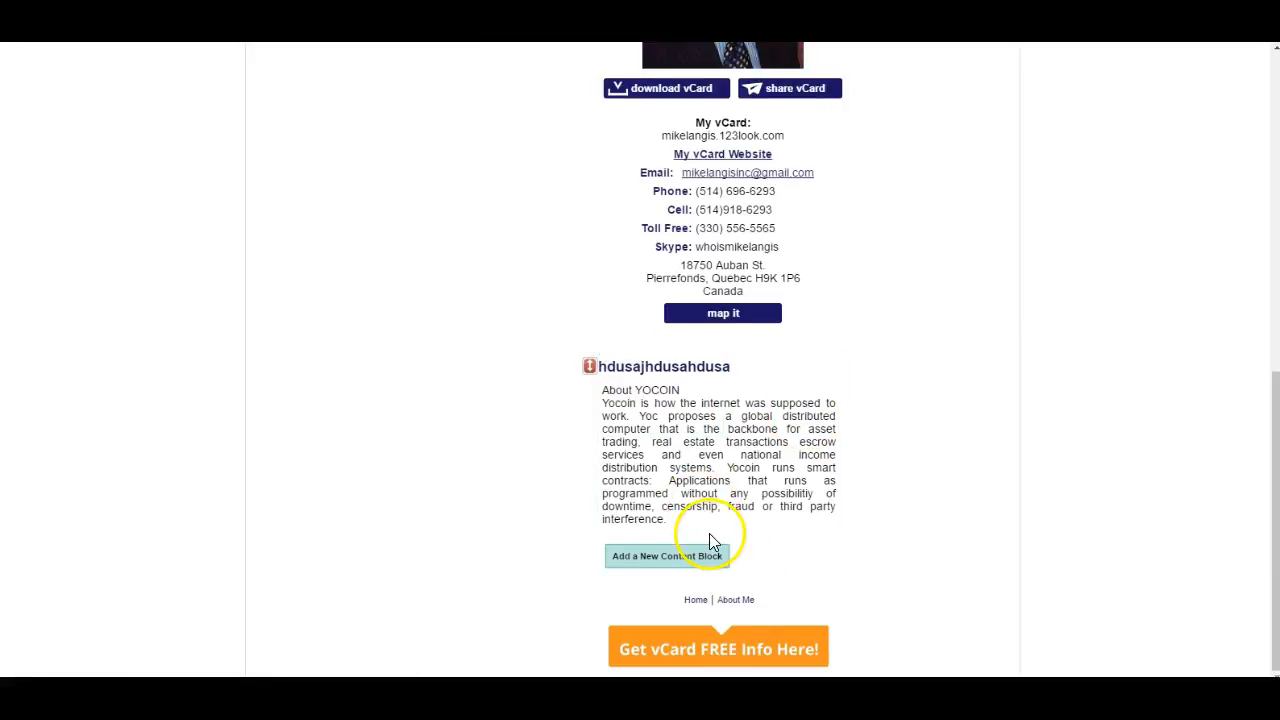
pyautogui.click(680, 553)
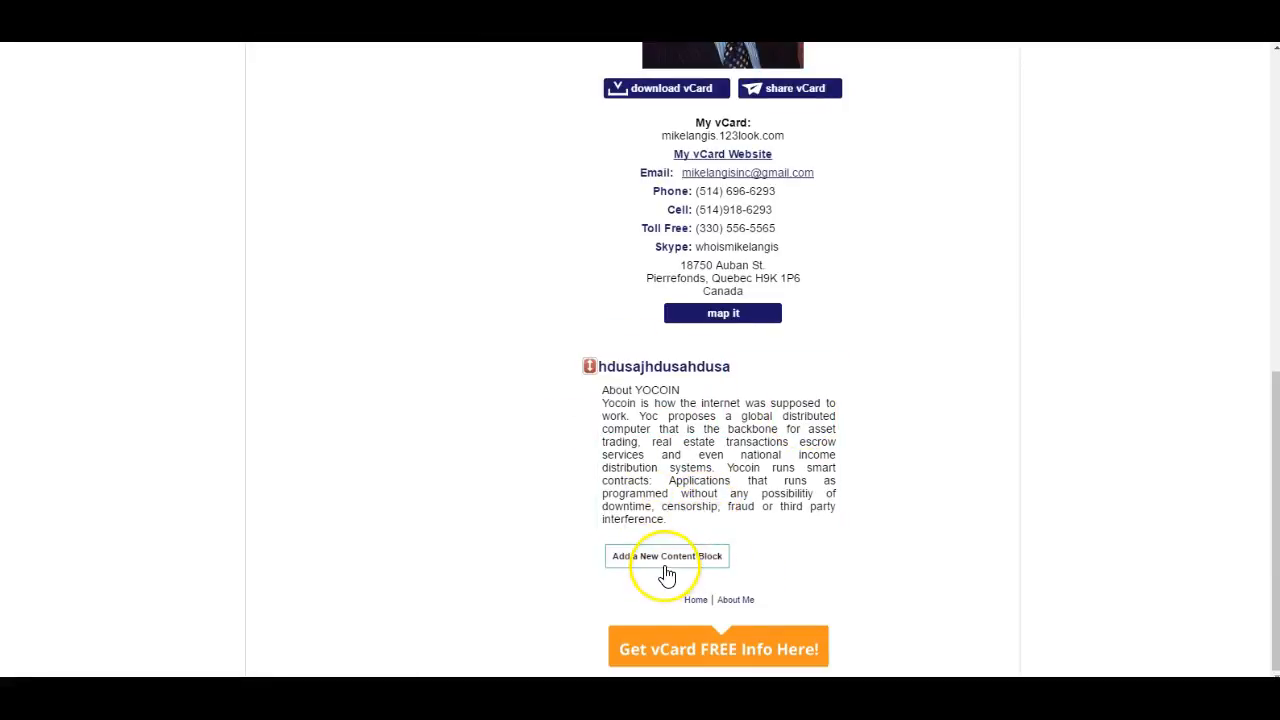
pyautogui.click(667, 558)
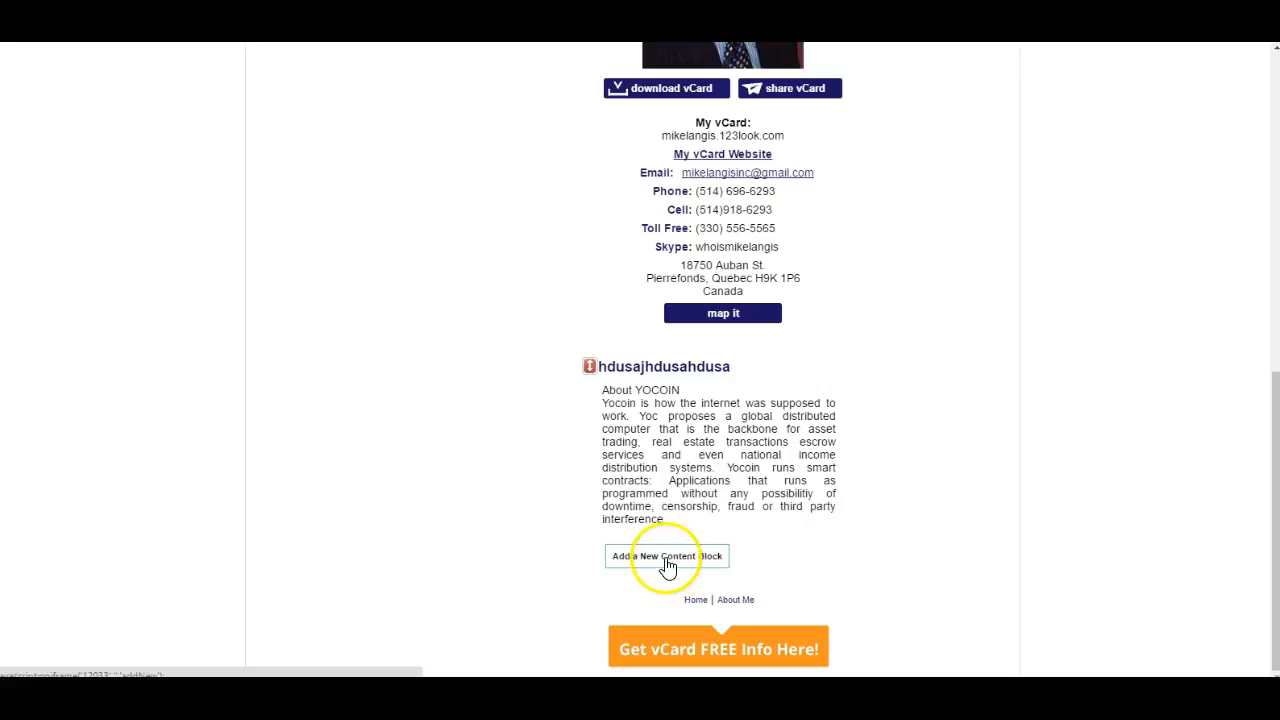
pyautogui.moveTo(640, 425)
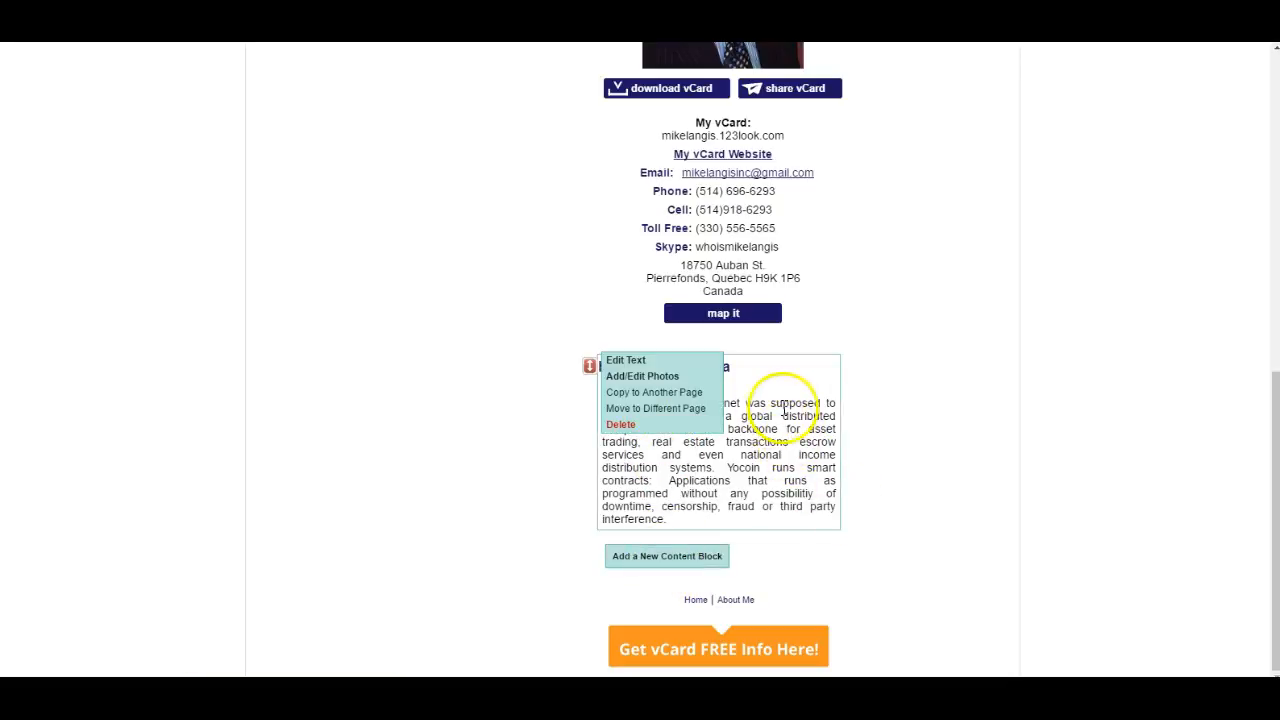
pyautogui.click(670, 562)
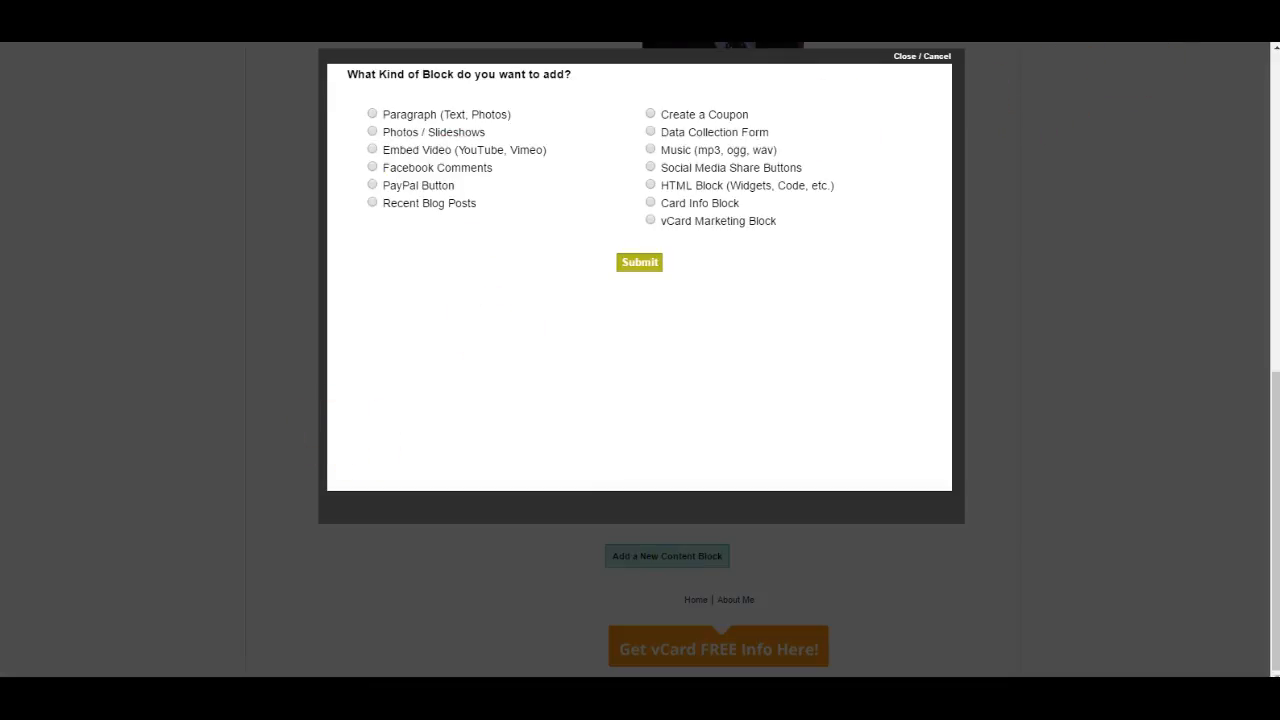
# - Open YouTube in a new browser tab and search it for yocoin
pyautogui.hotkey('ctrl', 't')
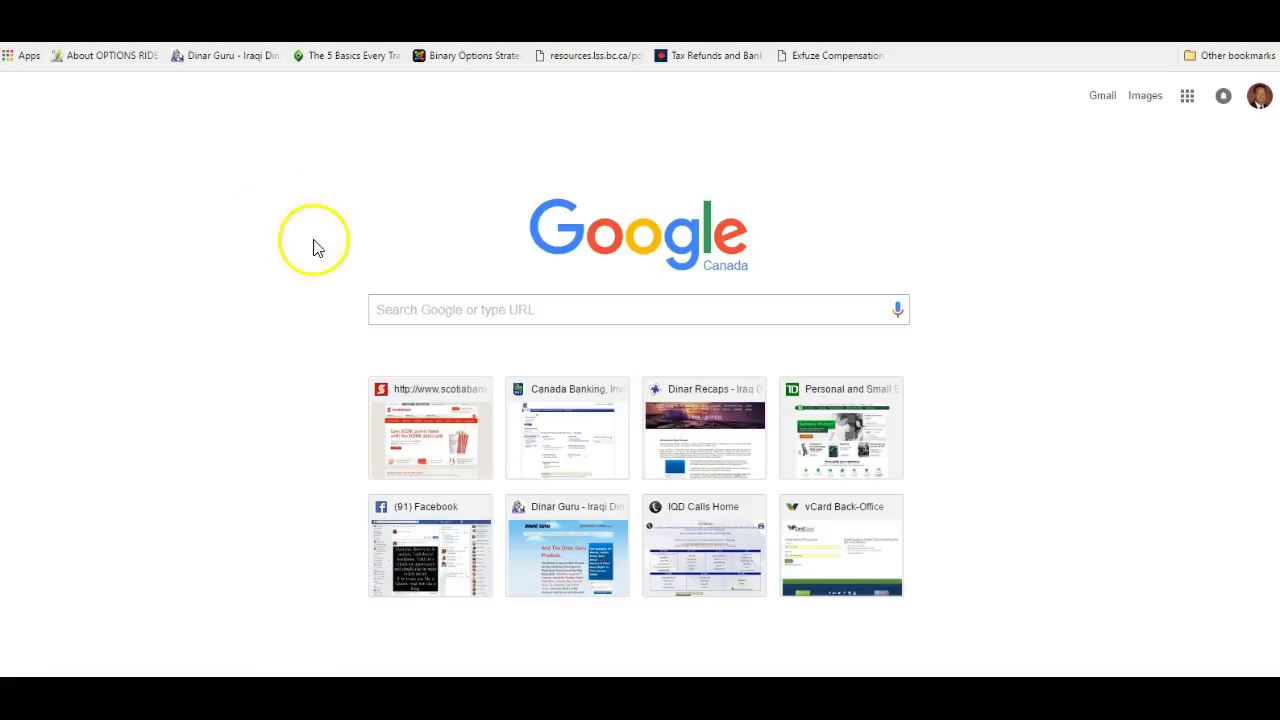
pyautogui.click(419, 312)
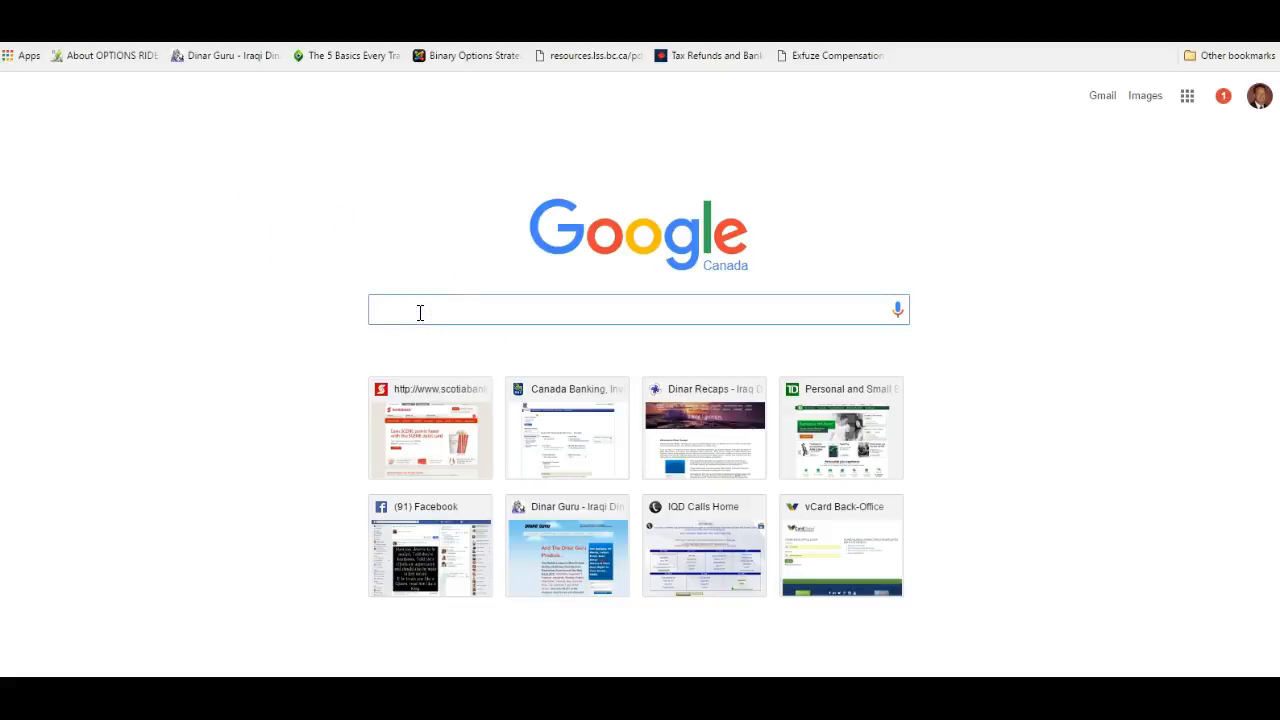
pyautogui.write('you')
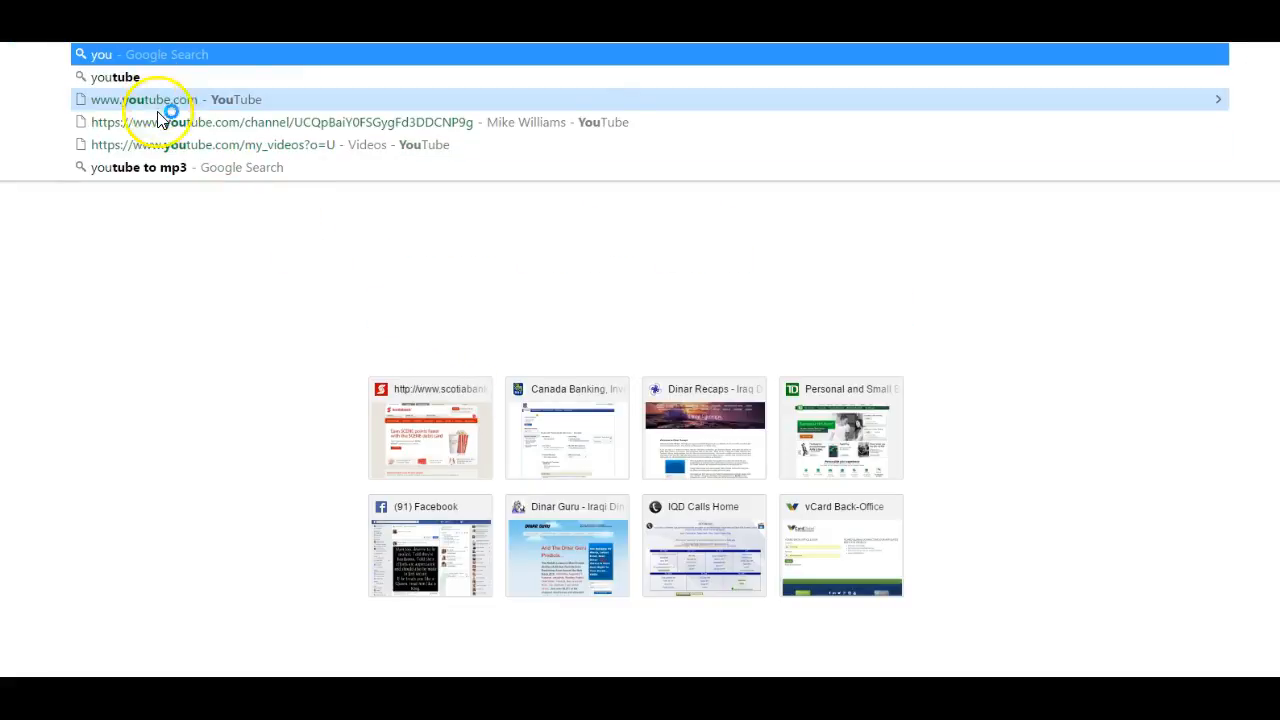
pyautogui.click(150, 106)
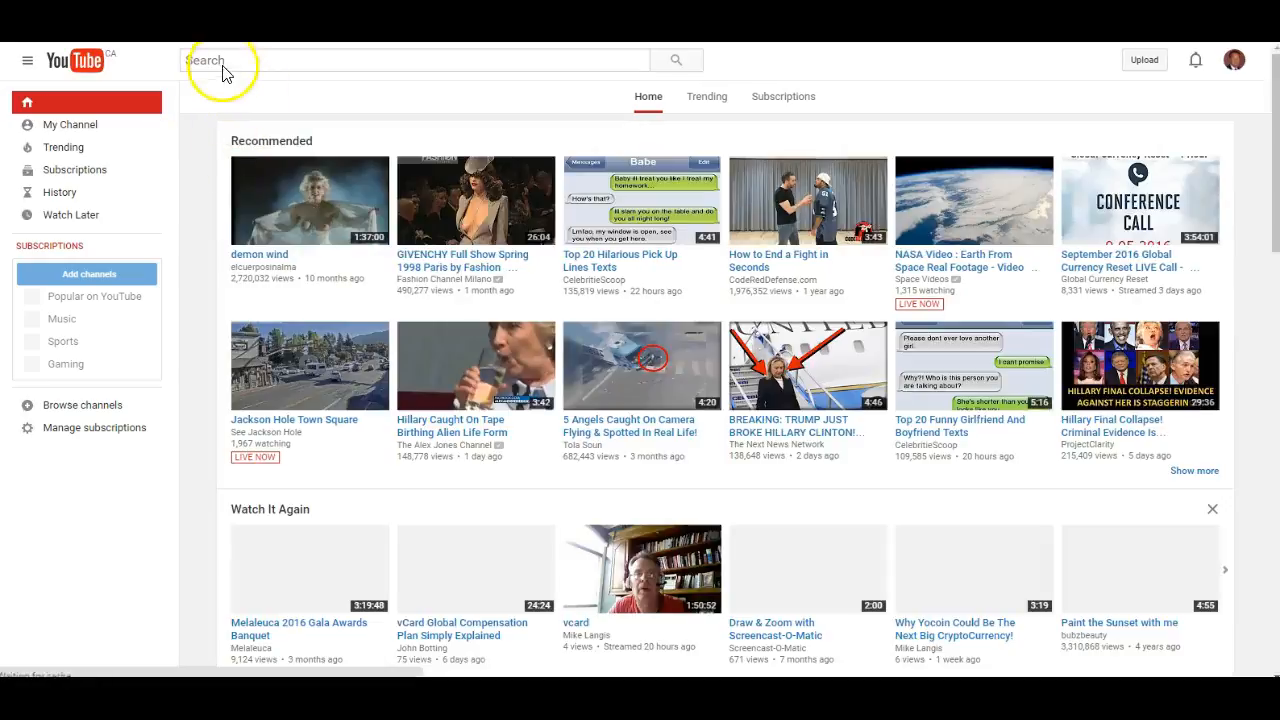
pyautogui.click(224, 60)
pyautogui.write('yocoin')
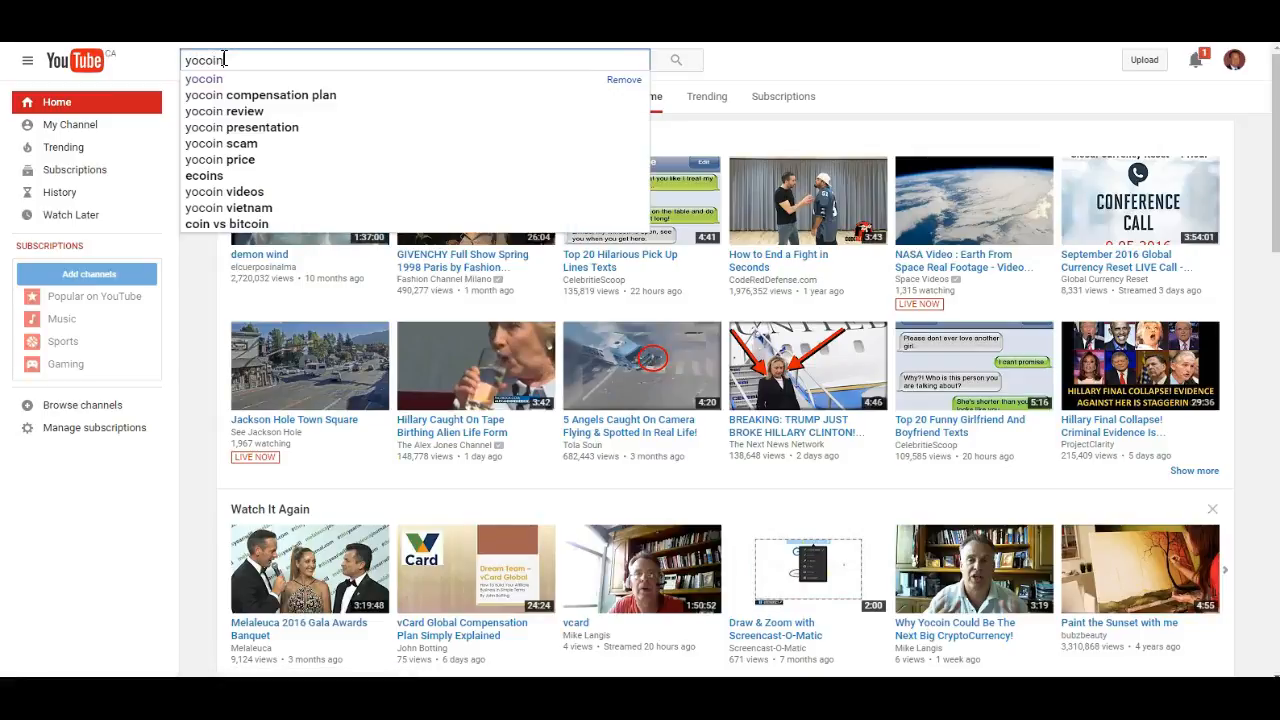
pyautogui.click(214, 82)
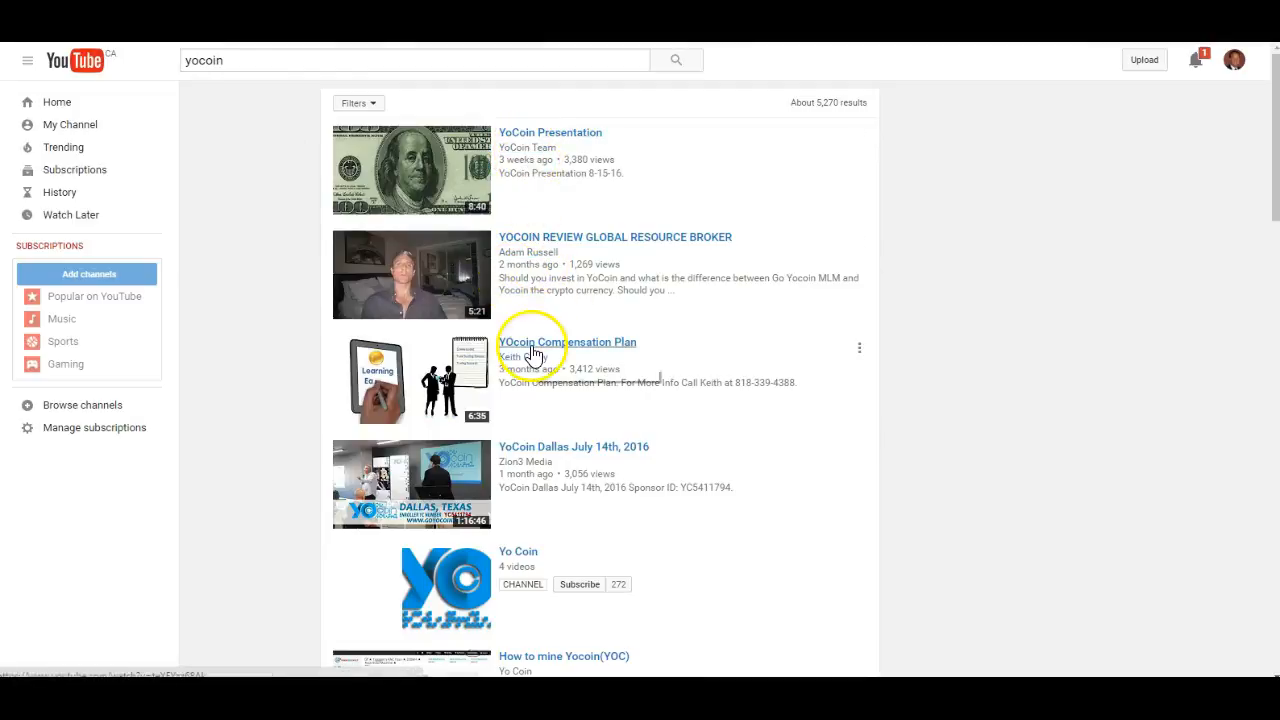
# - Look through the yocoin search results and open the YoCoin Presentation video by YoCoin Team
pyautogui.scroll(-1, 544, 318)
pyautogui.scroll(-3, 542, 315)
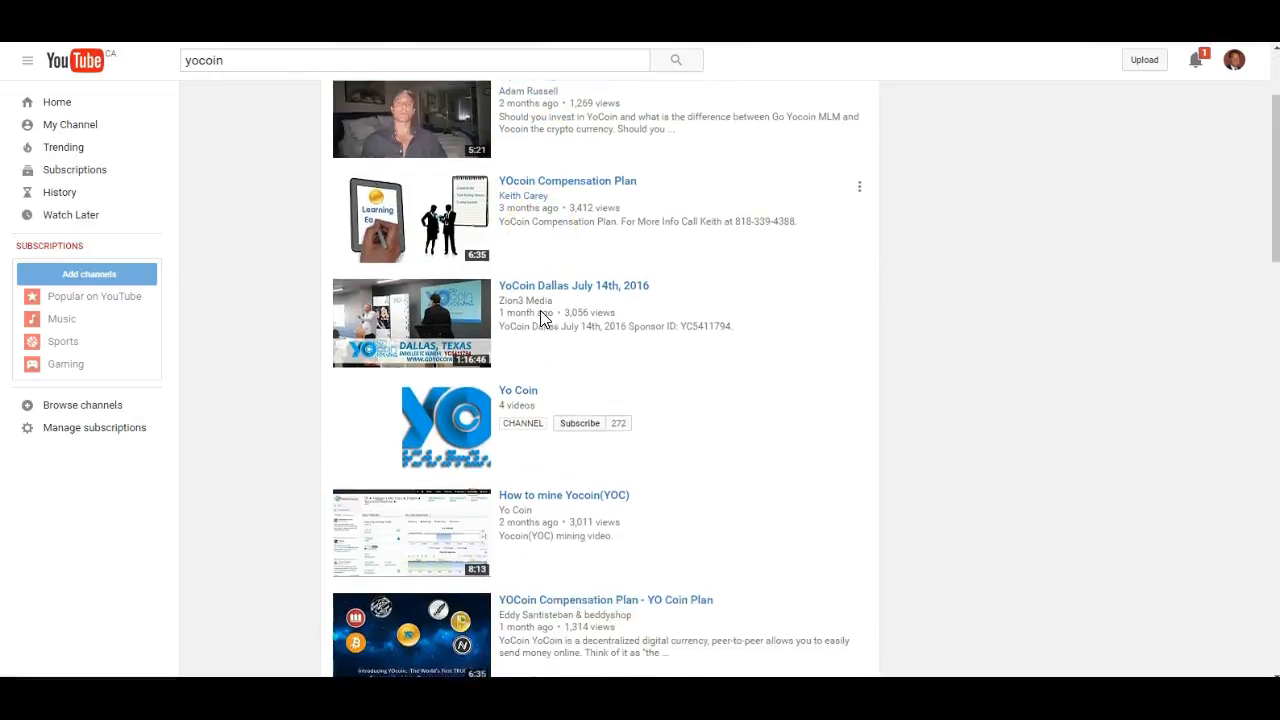
pyautogui.scroll(4, 542, 318)
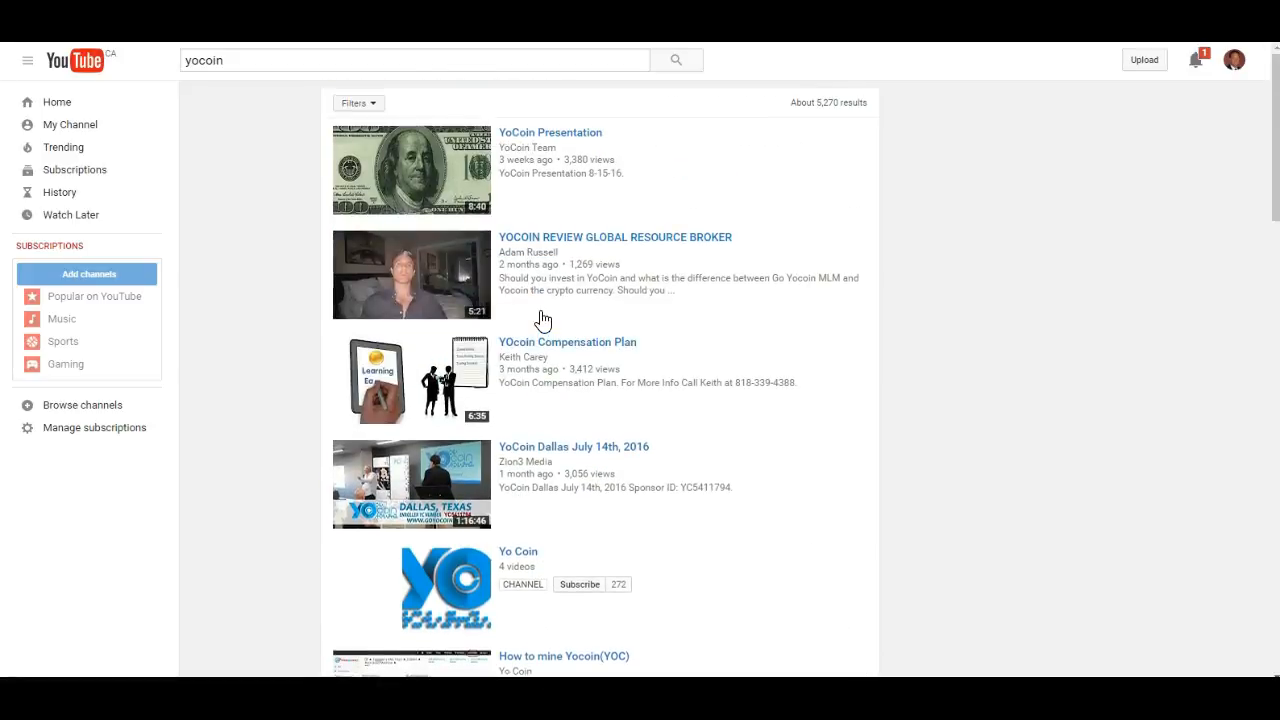
pyautogui.click(406, 188)
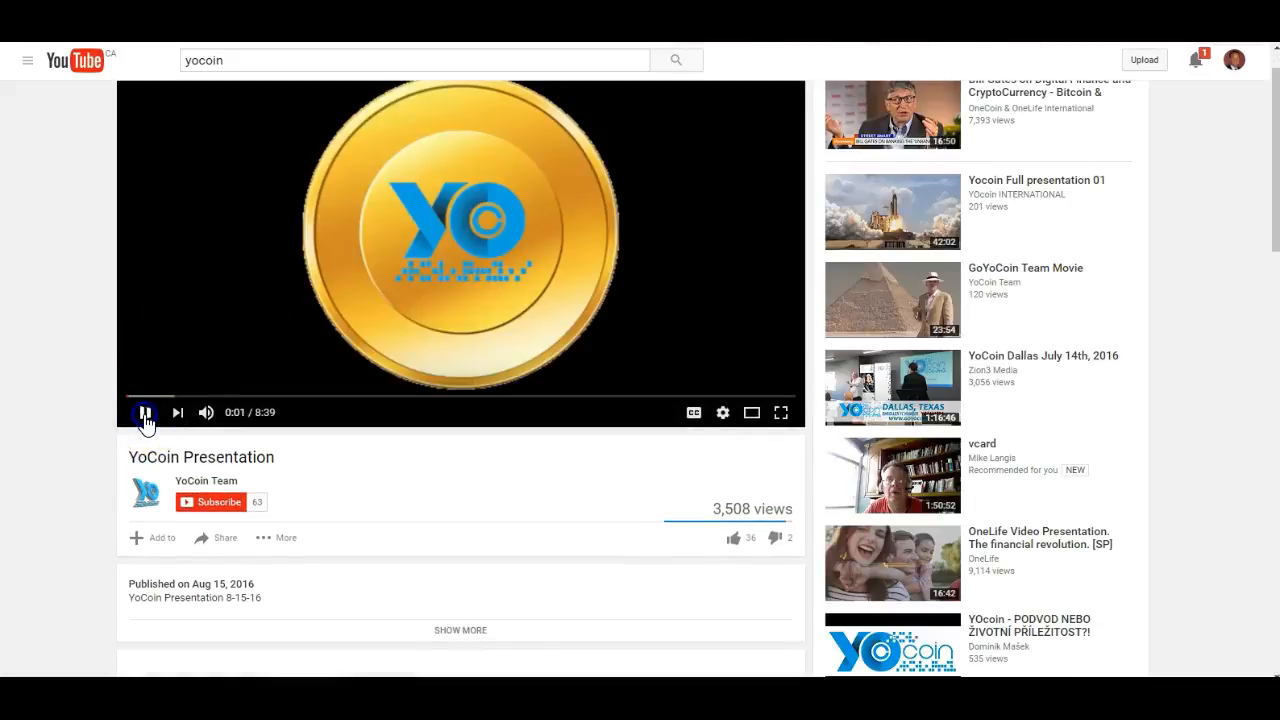
# - Show the sharing options of the YoCoin Presentation video and copy its iframe embed code
pyautogui.scroll(-2, 353, 310)
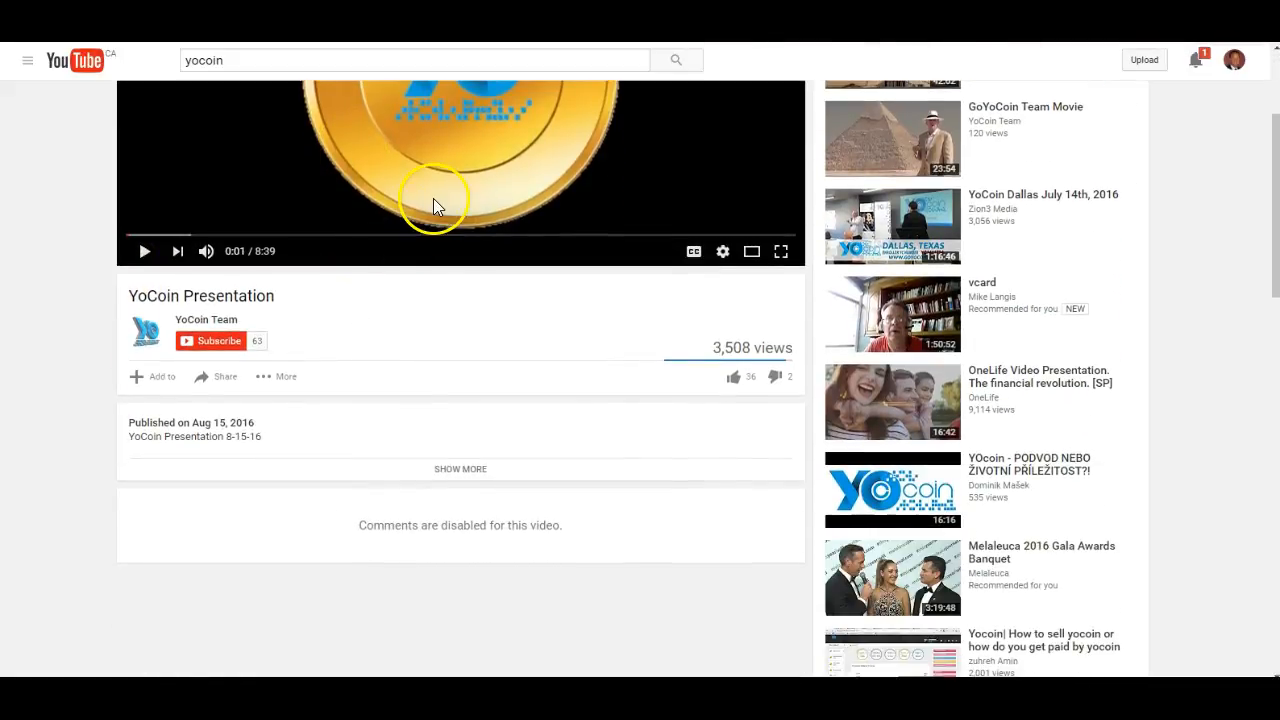
pyautogui.click(226, 384)
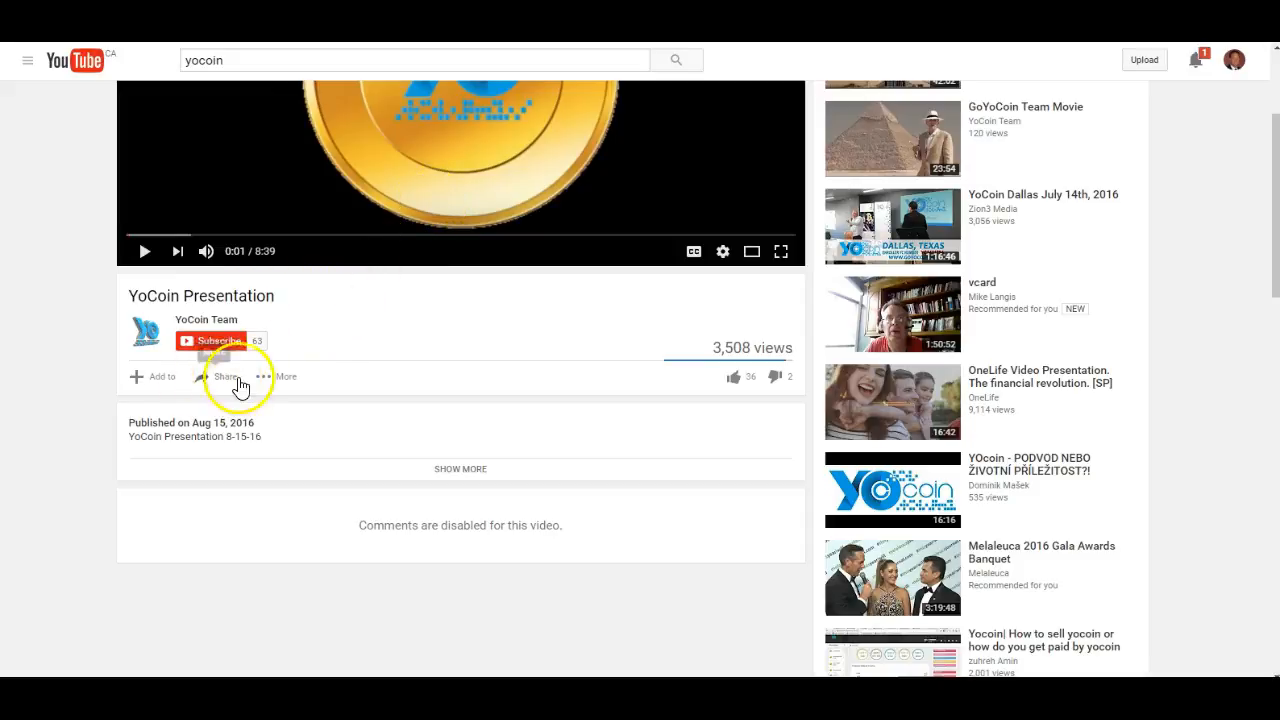
pyautogui.click(226, 384)
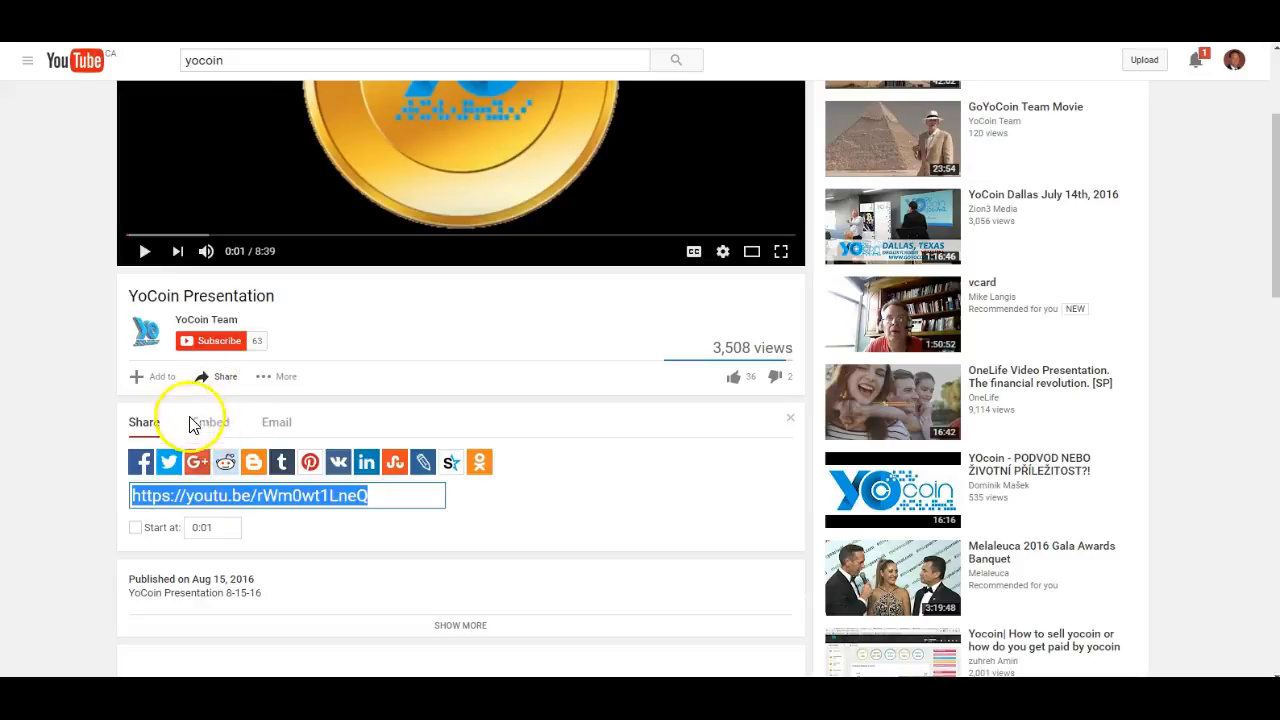
pyautogui.click(208, 424)
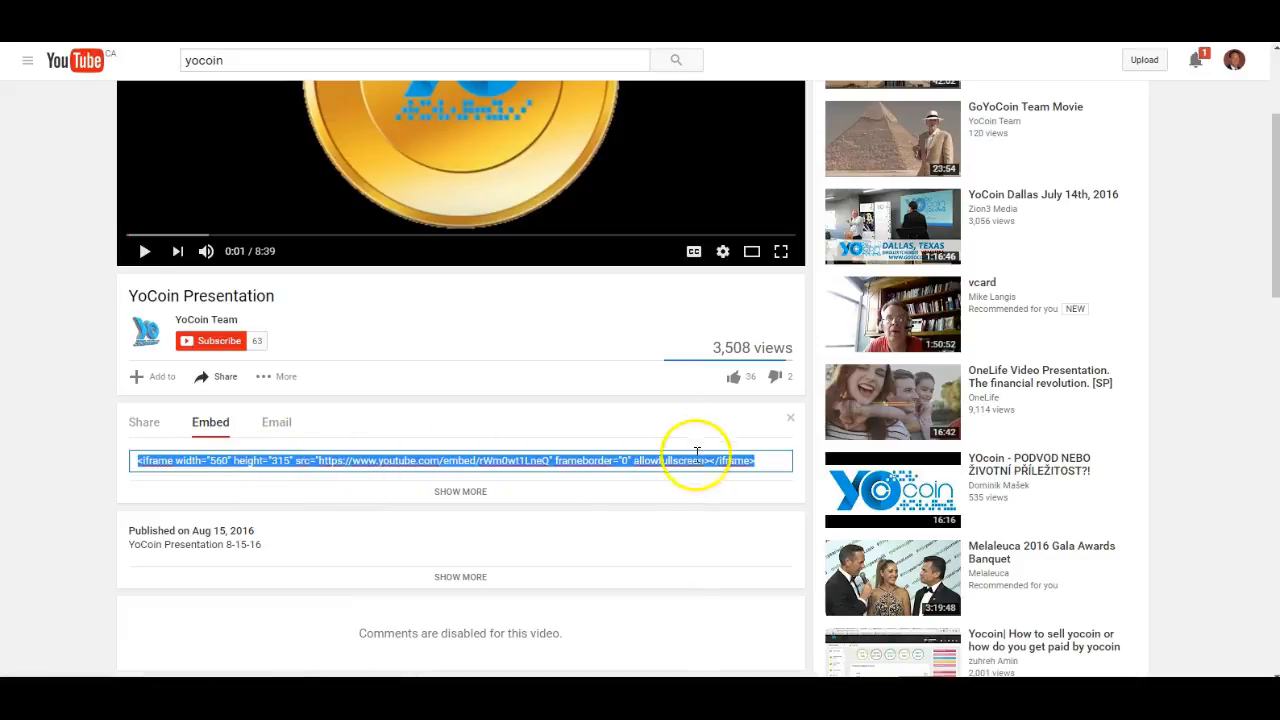
pyautogui.rightClick(293, 460)
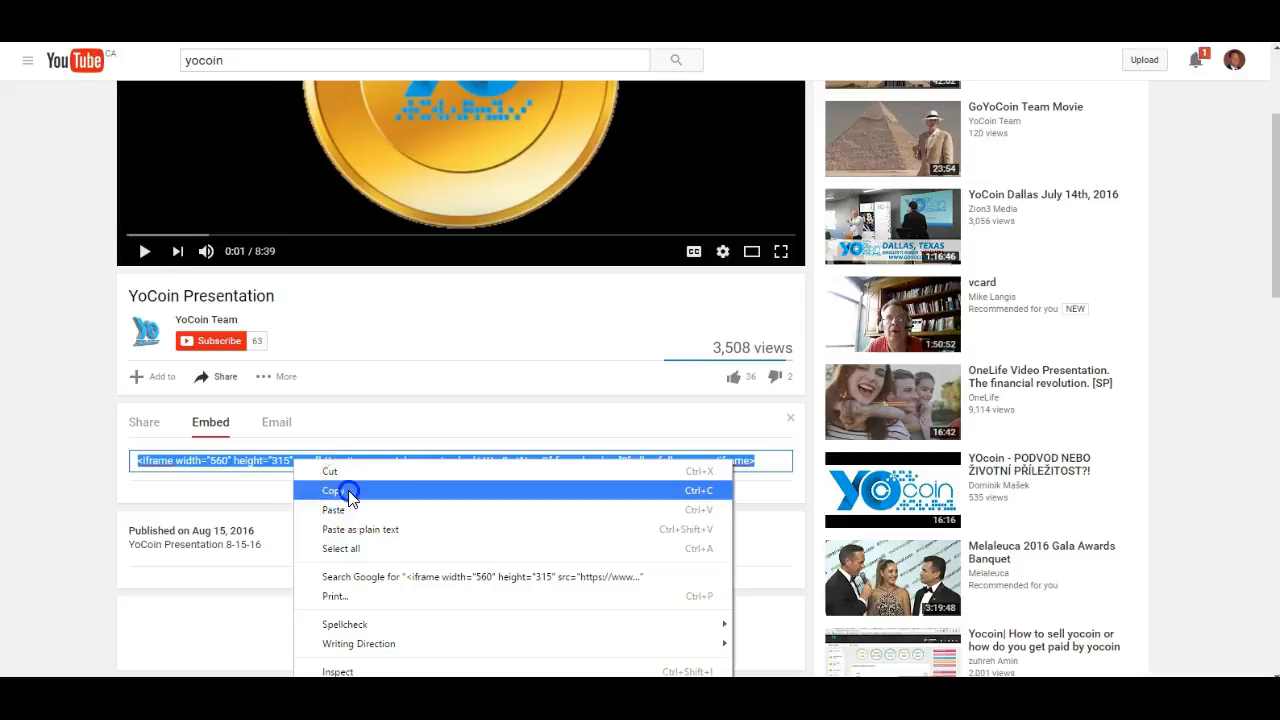
pyautogui.click(345, 491)
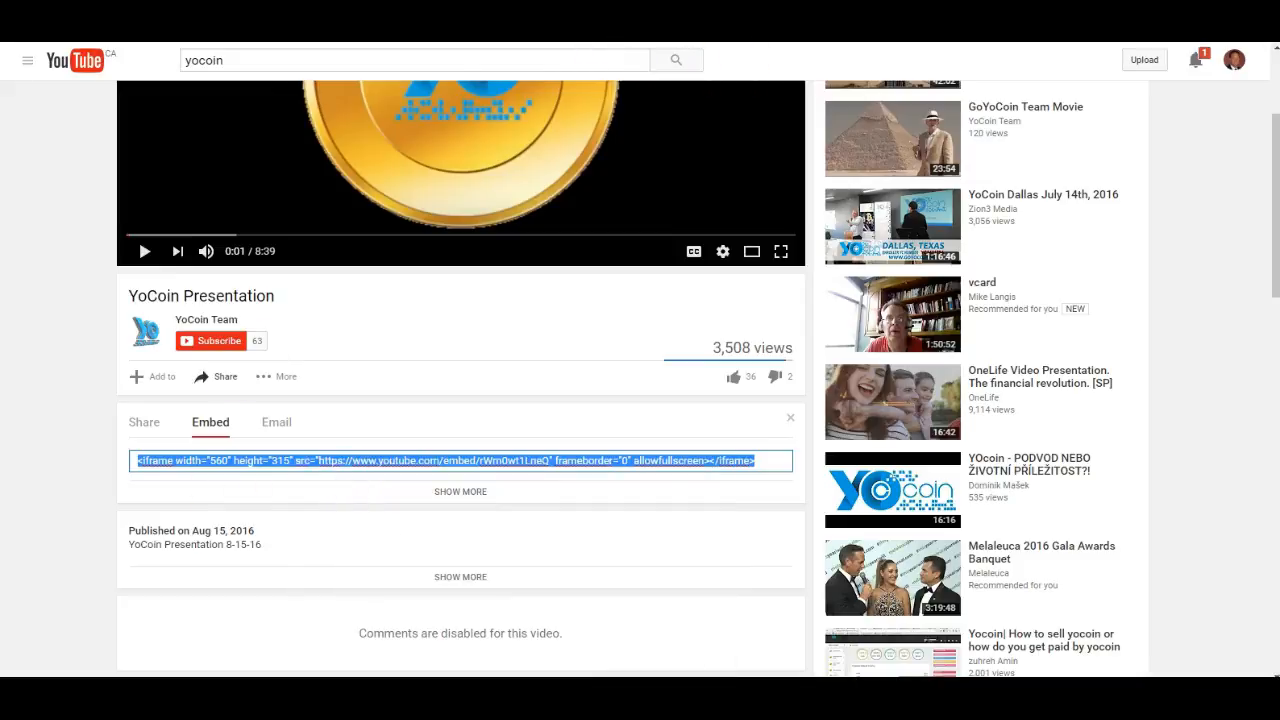
# - Return to the Site Editor's browser tab and choose Embed Video (YouTube, Vimeo) as the kind of the new block
pyautogui.hotkey('ctrl', 'Tab')
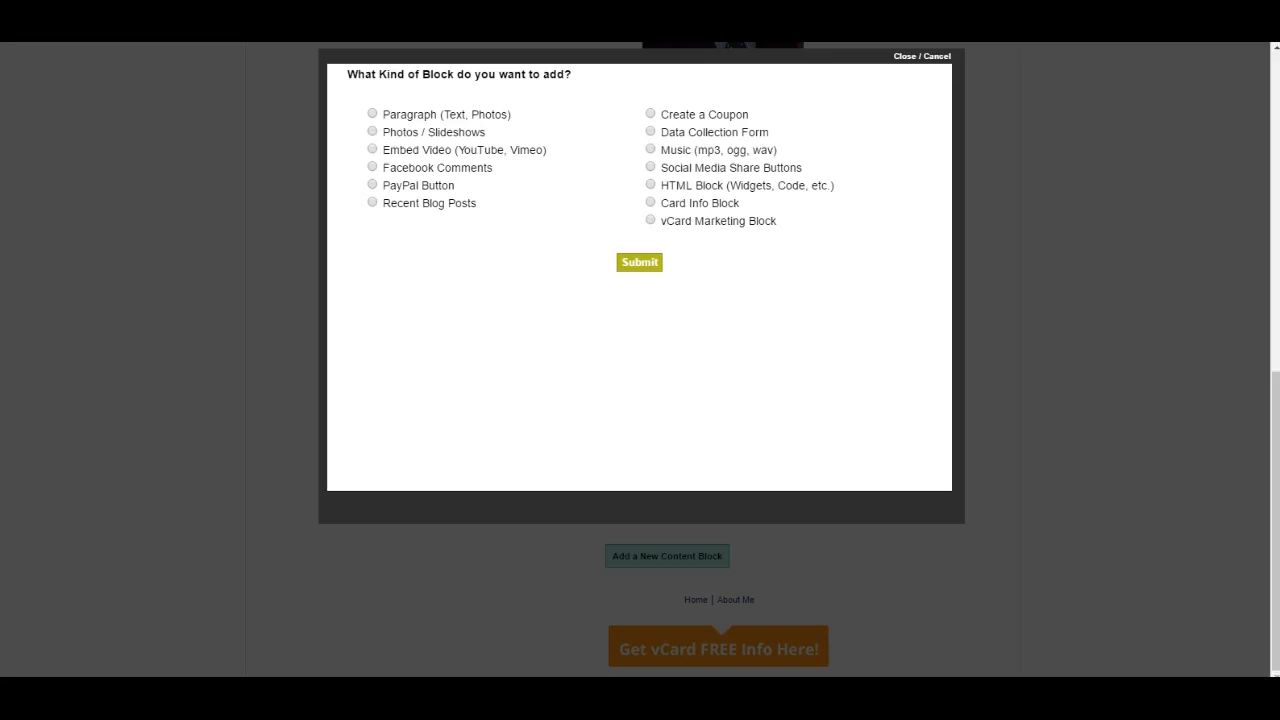
pyautogui.click(372, 150)
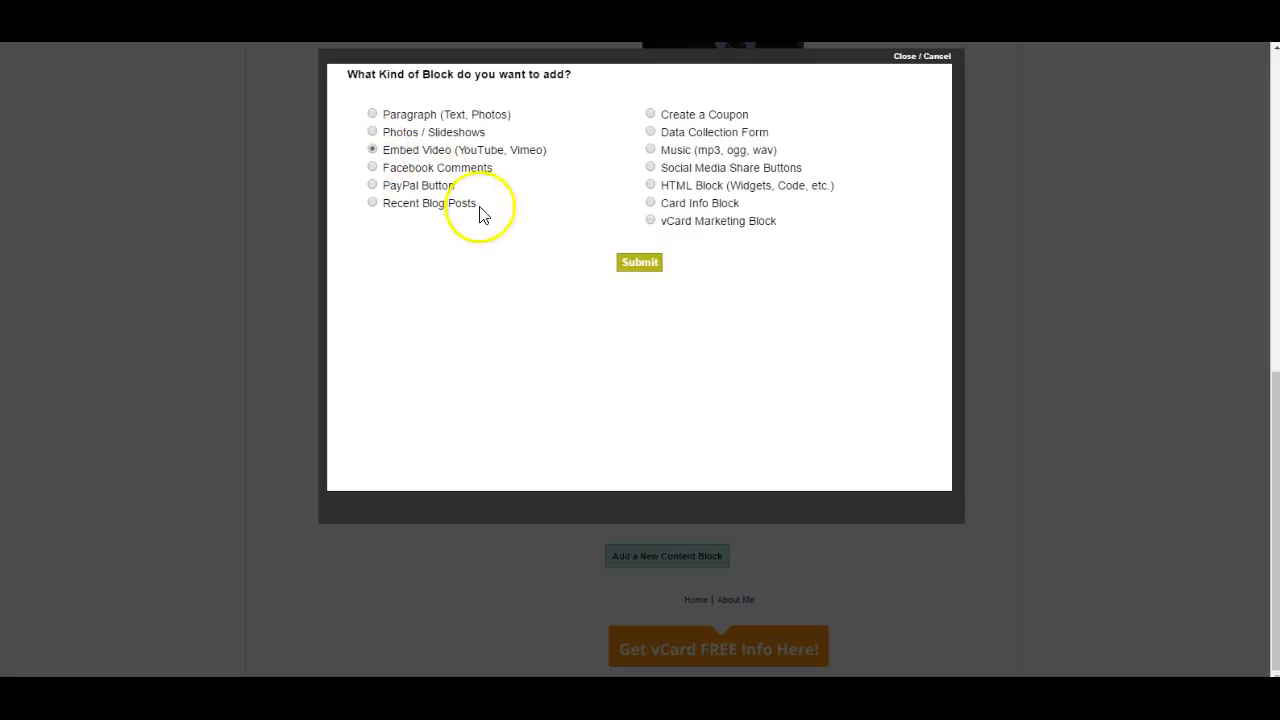
pyautogui.click(641, 264)
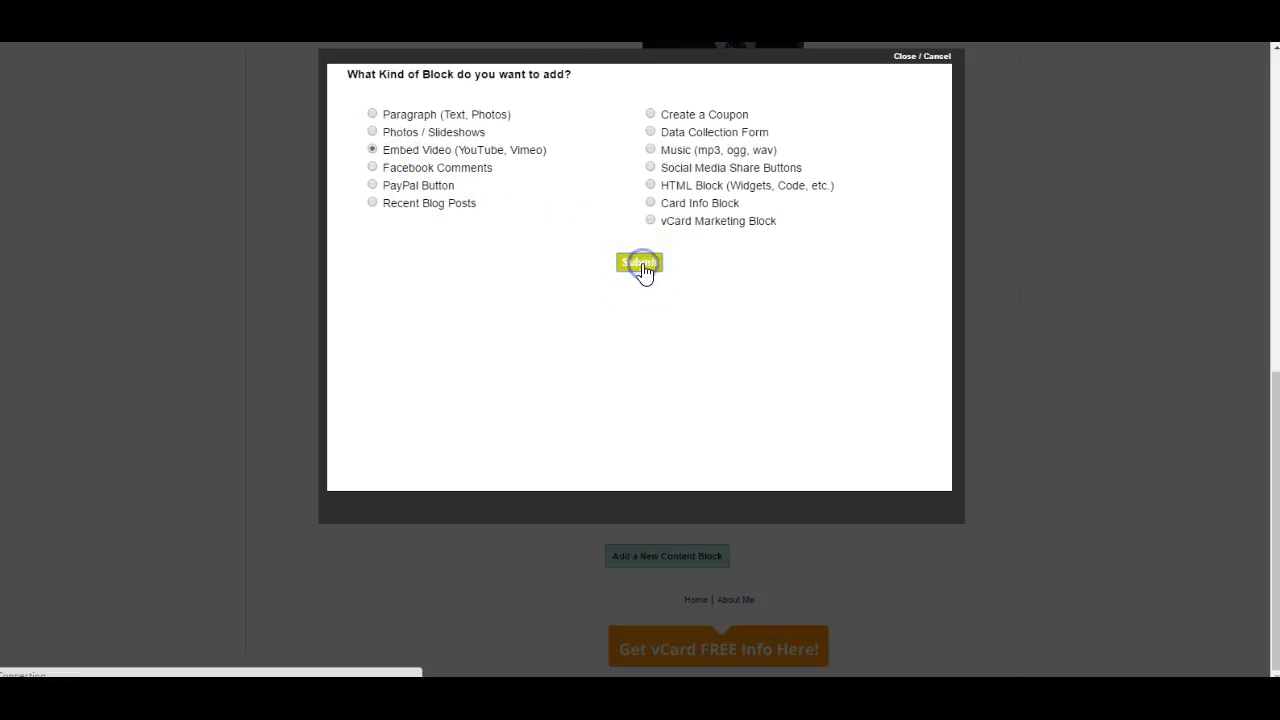
# - Title the video block yocoin, paste the copied YouTube embed code into it, and save the block
pyautogui.click(370, 119)
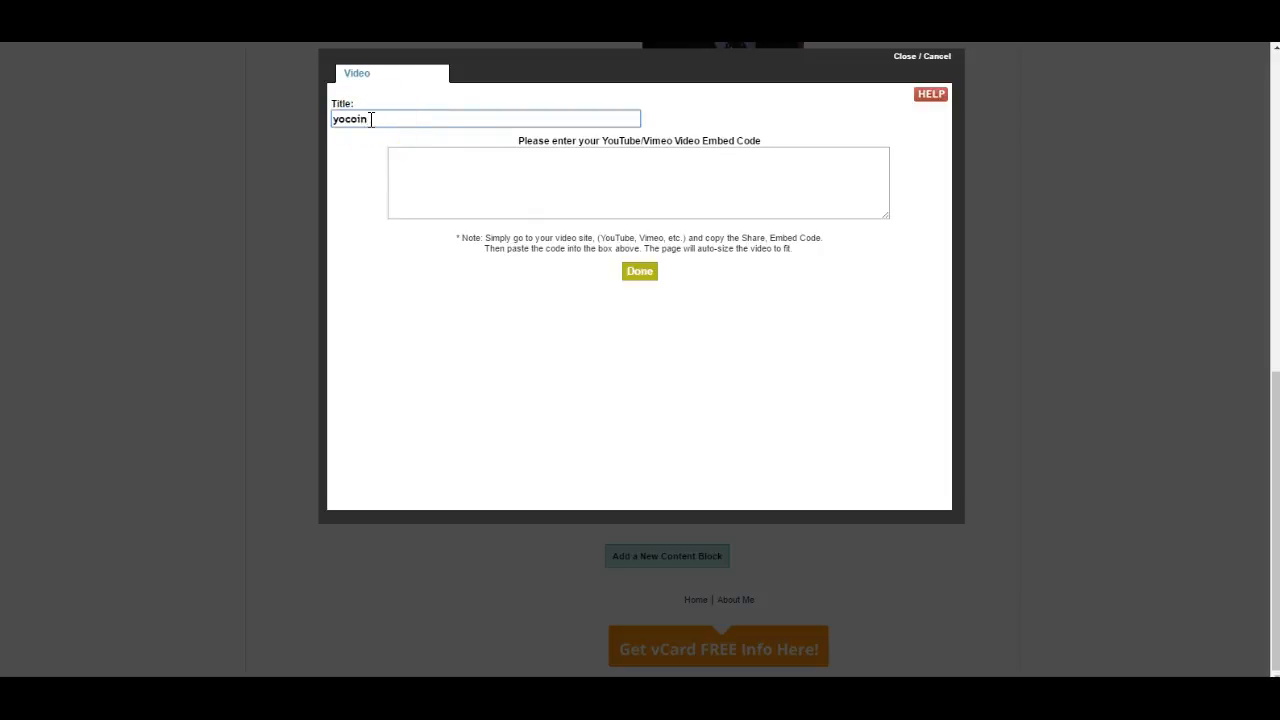
pyautogui.click(411, 160)
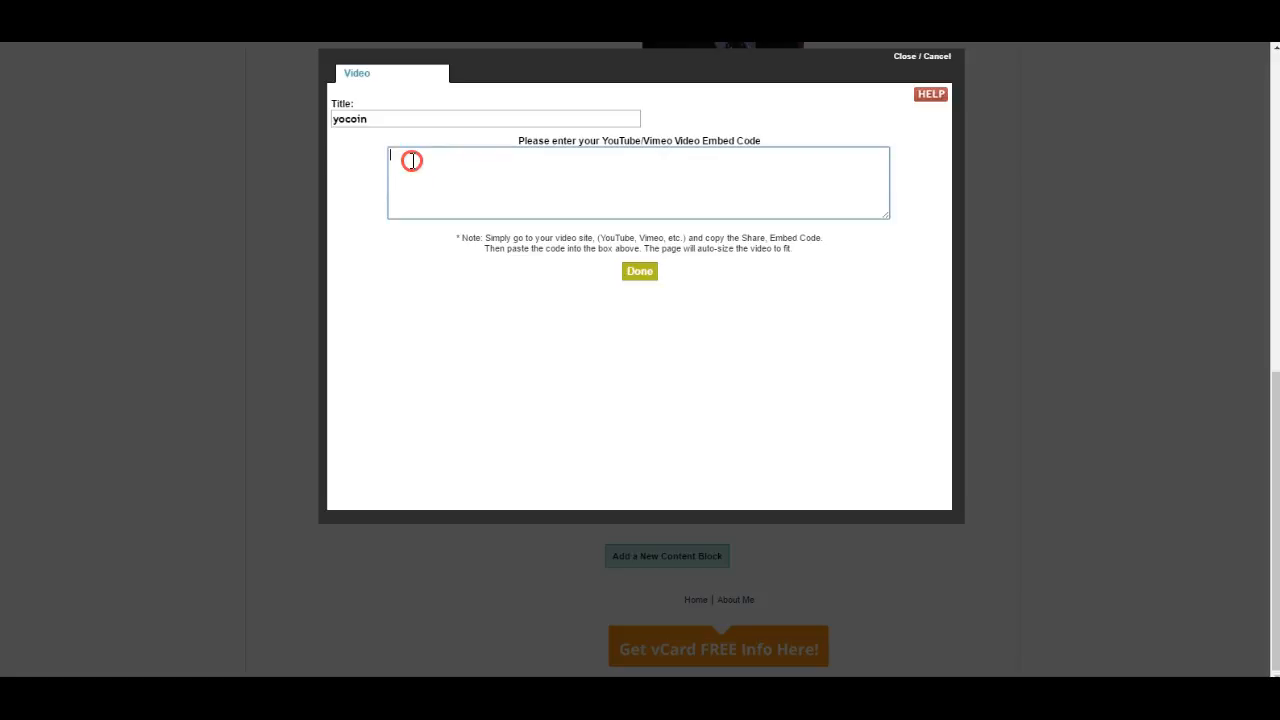
pyautogui.rightClick(412, 160)
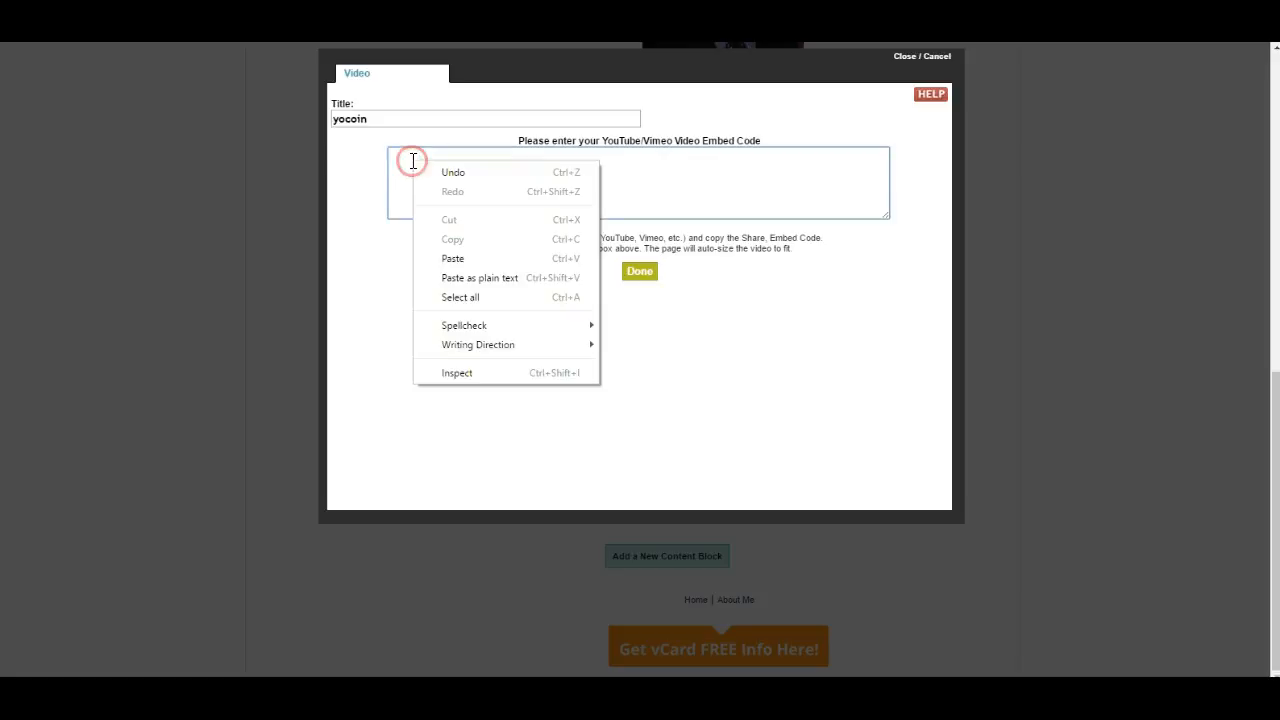
pyautogui.click(464, 266)
pyautogui.click(635, 275)
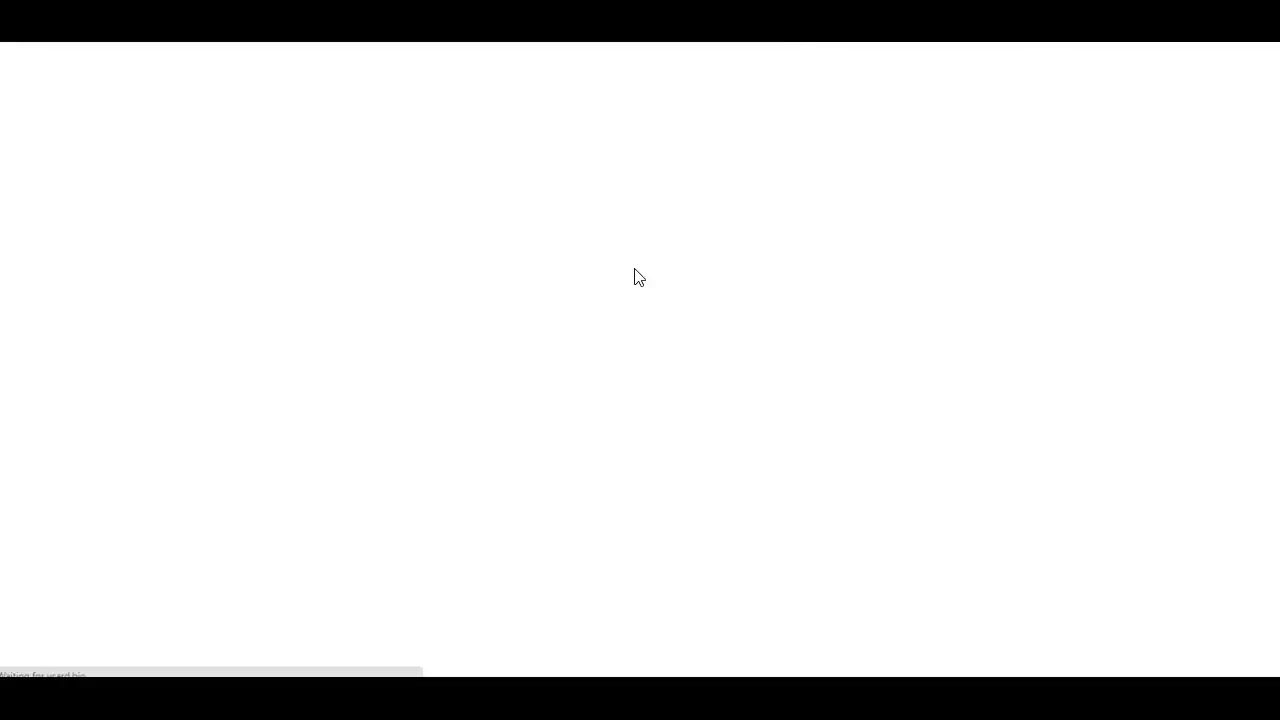
# - Review the About YOCOIN paragraph block and the embedded yocoin video block on the Home page, including their editing options
pyautogui.scroll(-3, 737, 250)
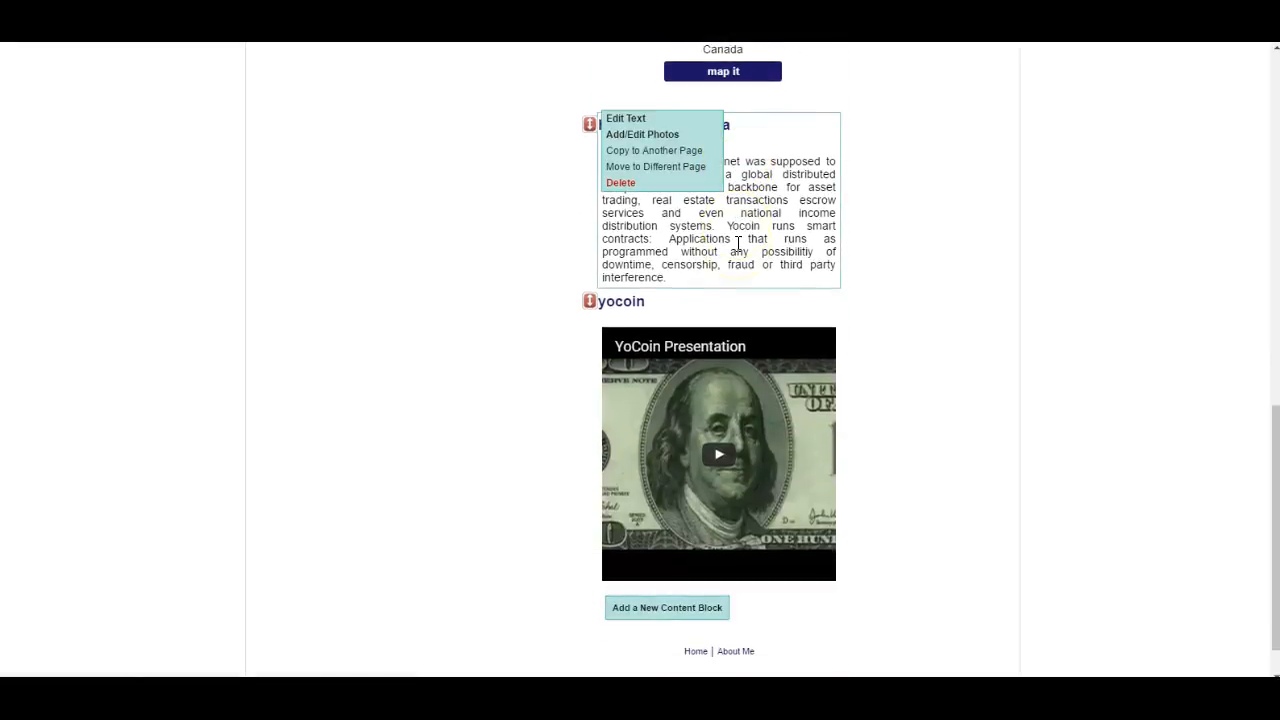
pyautogui.moveTo(674, 318)
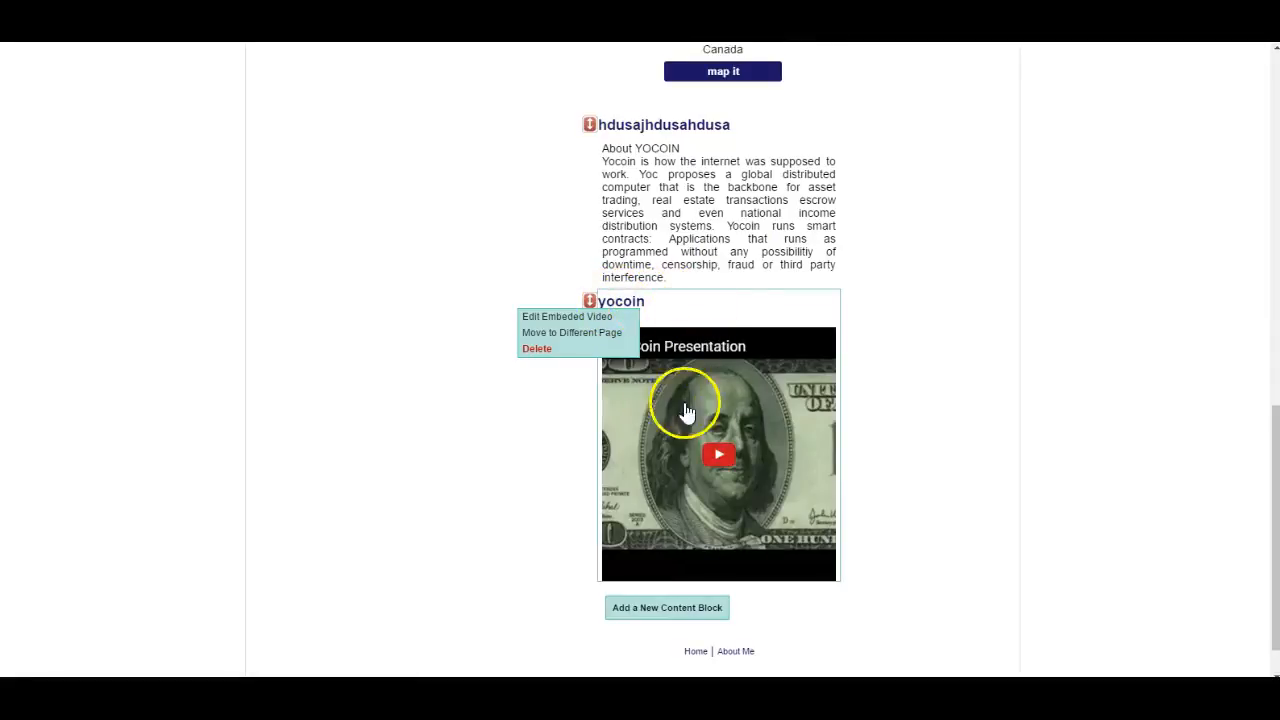
pyautogui.moveTo(730, 255)
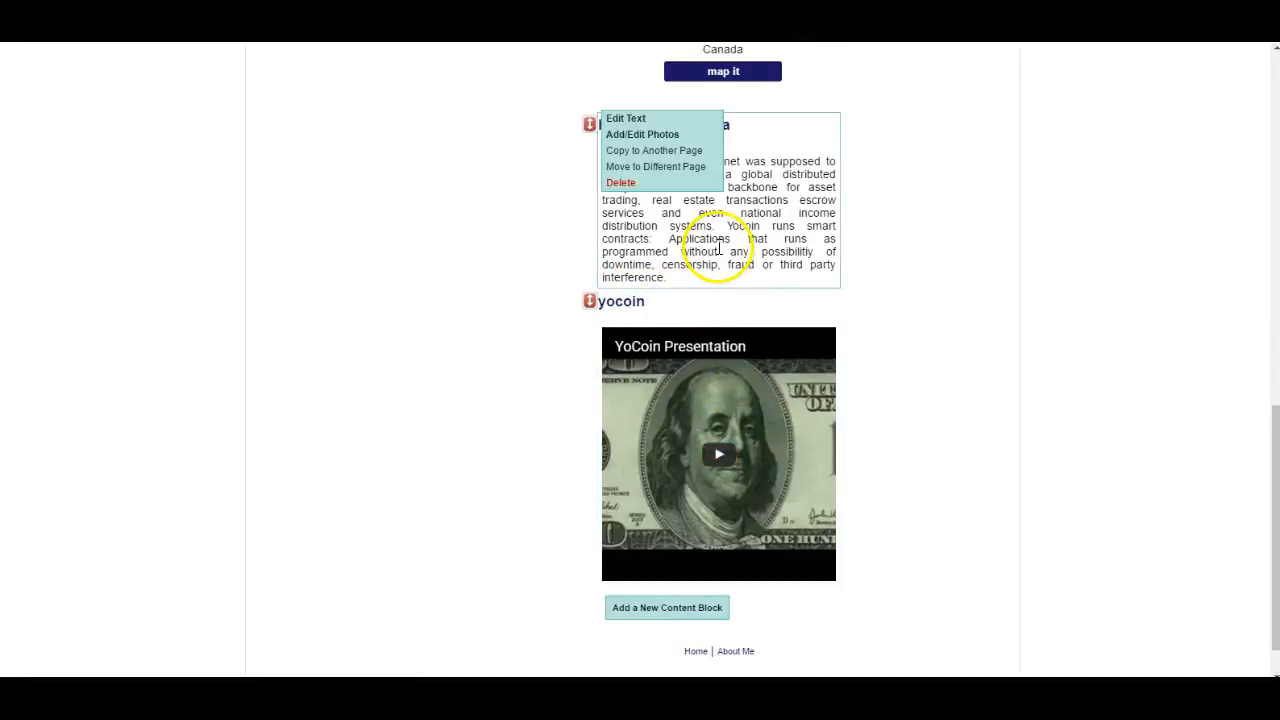
pyautogui.scroll(2, 757, 250)
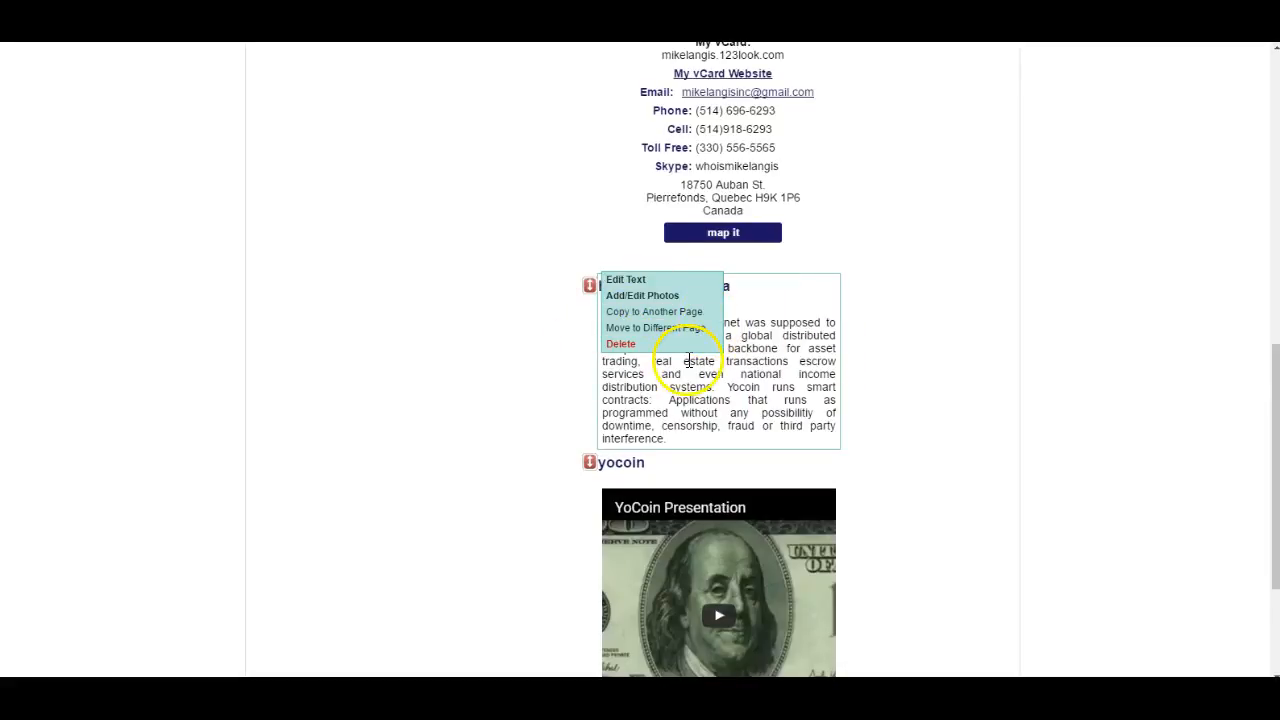
pyautogui.scroll(-2, 763, 423)
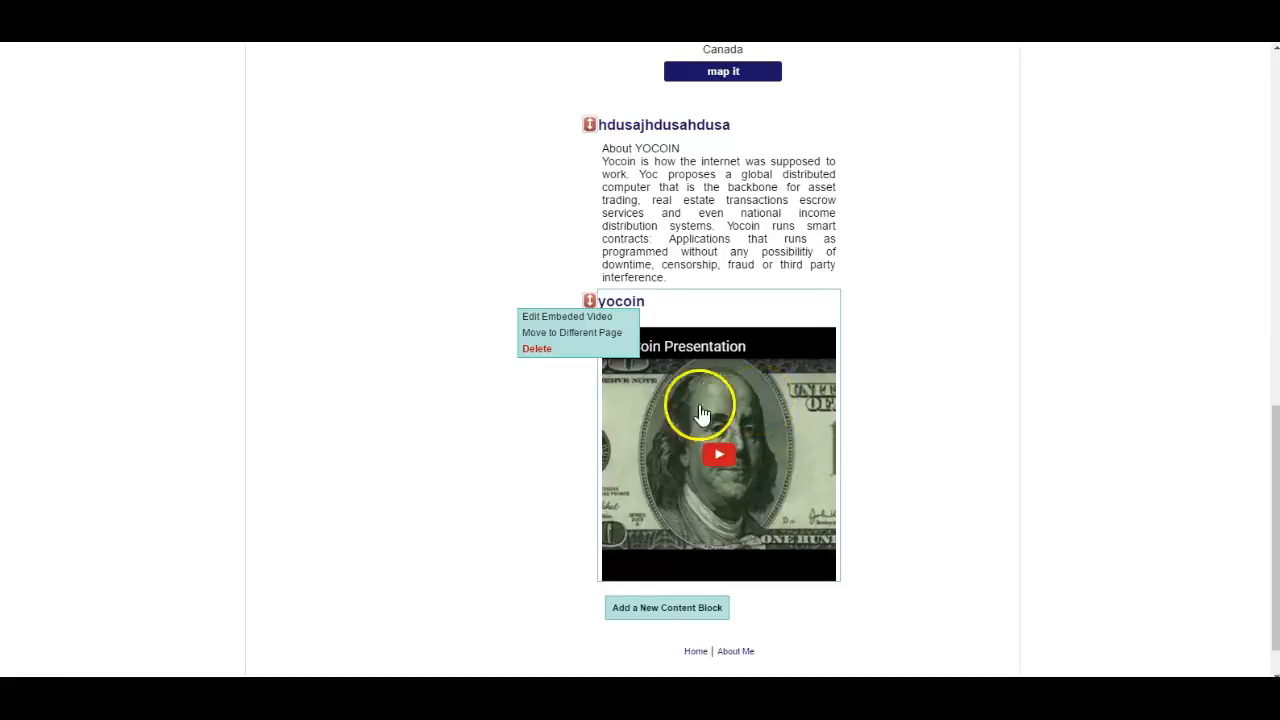
pyautogui.scroll(-1, 771, 420)
pyautogui.scroll(4, 688, 213)
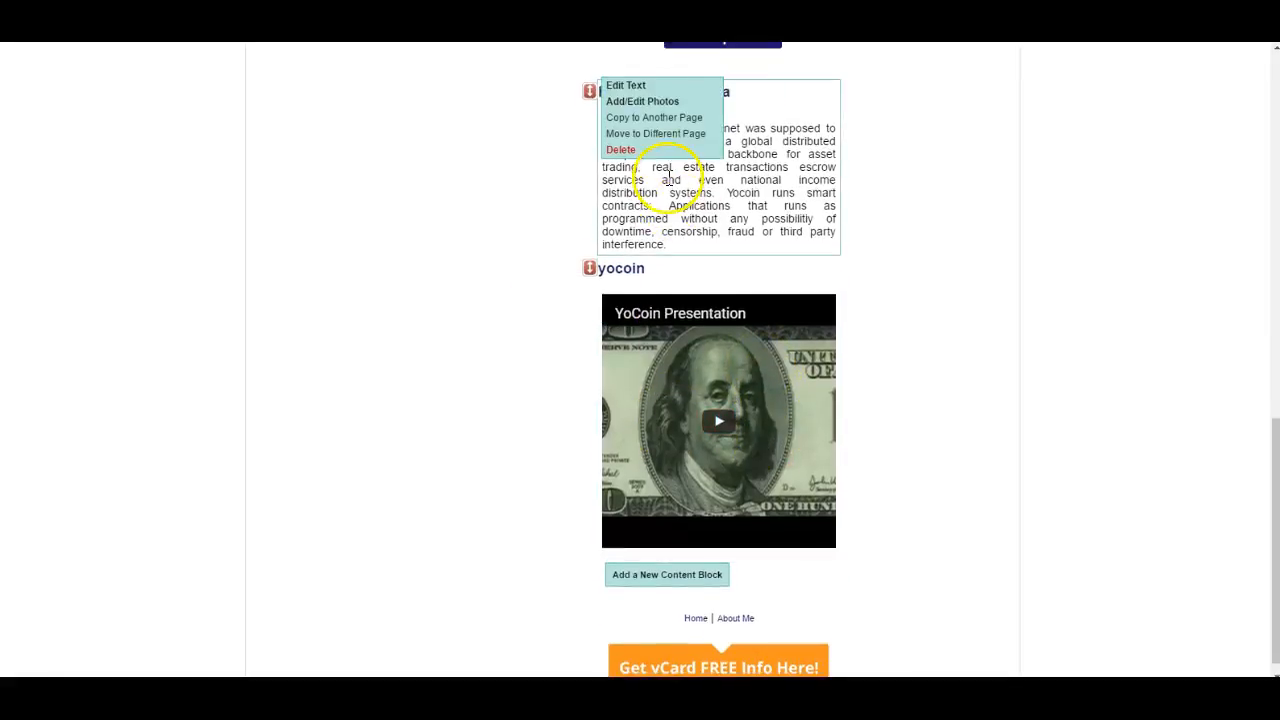
pyautogui.scroll(-4, 740, 275)
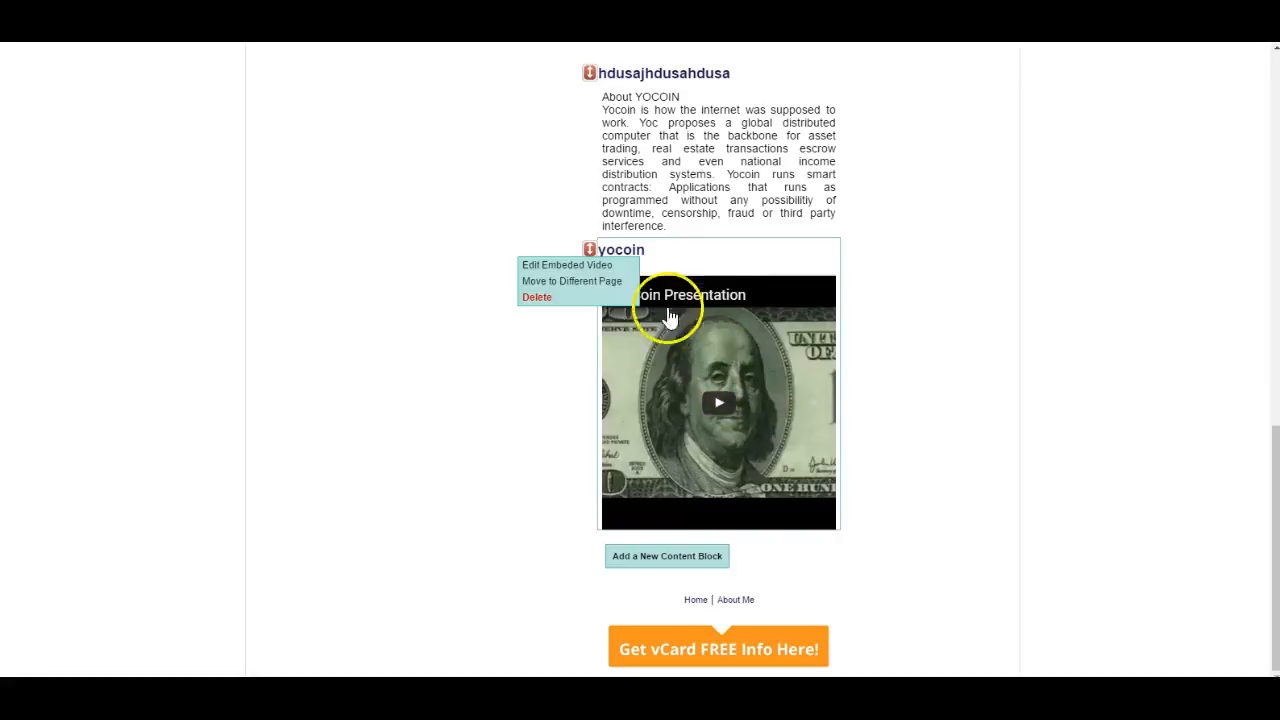
# - Add a Photos / Slideshows content block to the Home page and title it Who Is Enagic?
pyautogui.moveTo(697, 234)
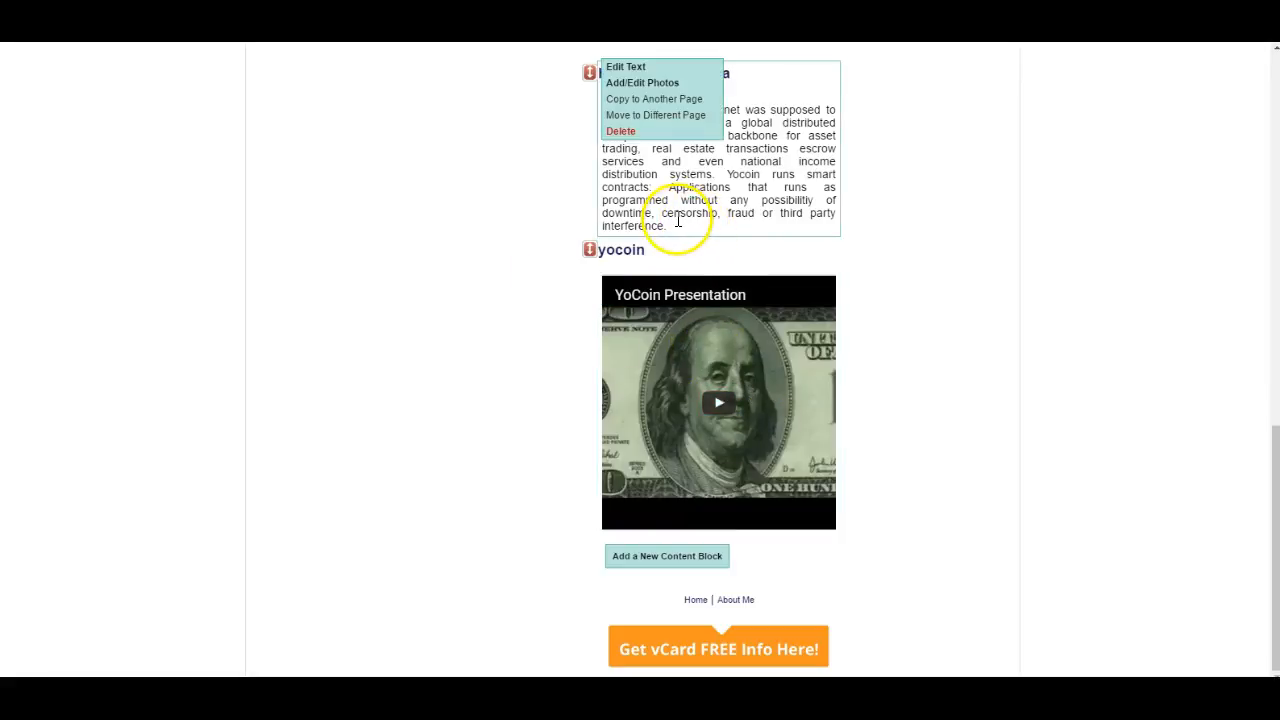
pyautogui.click(677, 566)
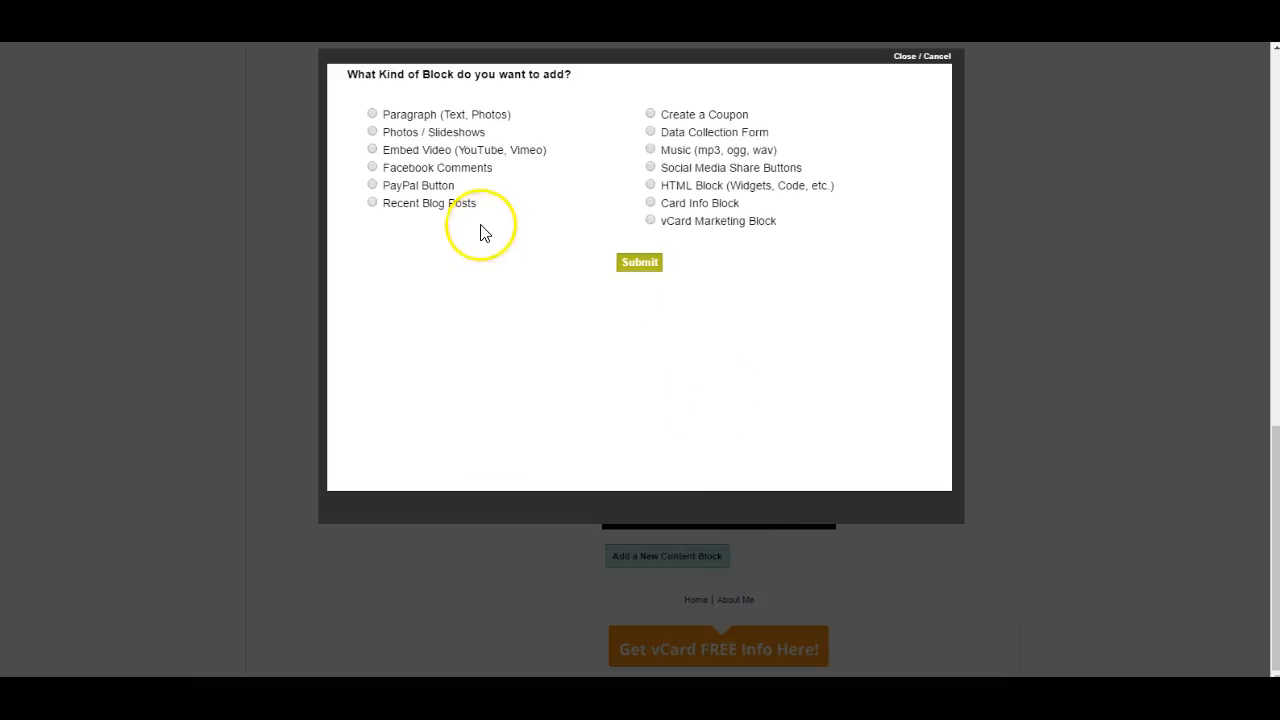
pyautogui.click(372, 133)
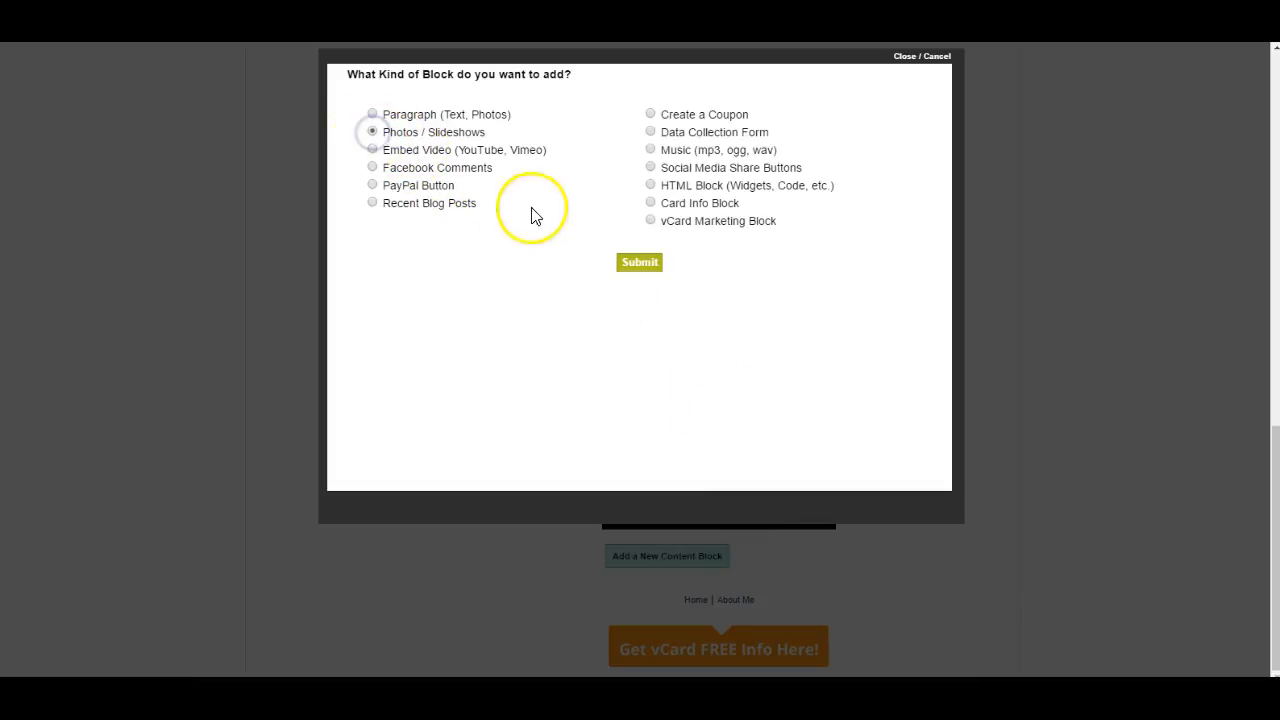
pyautogui.click(641, 263)
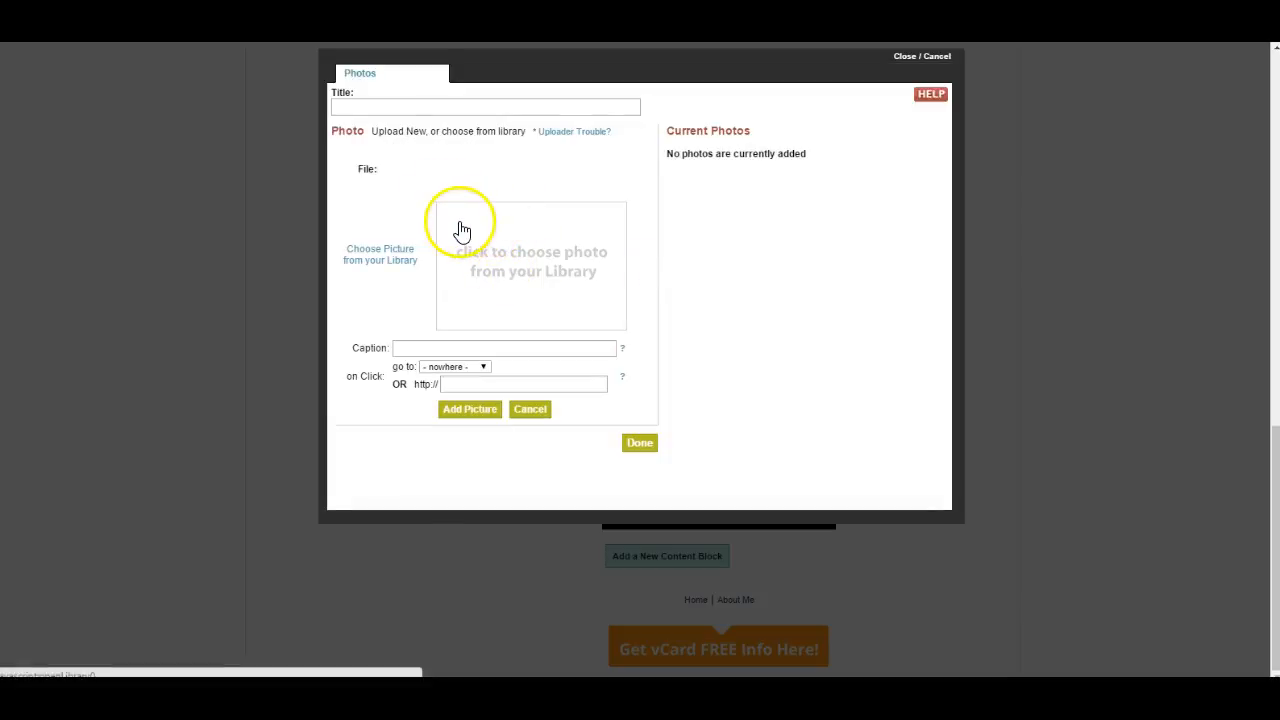
pyautogui.click(380, 104)
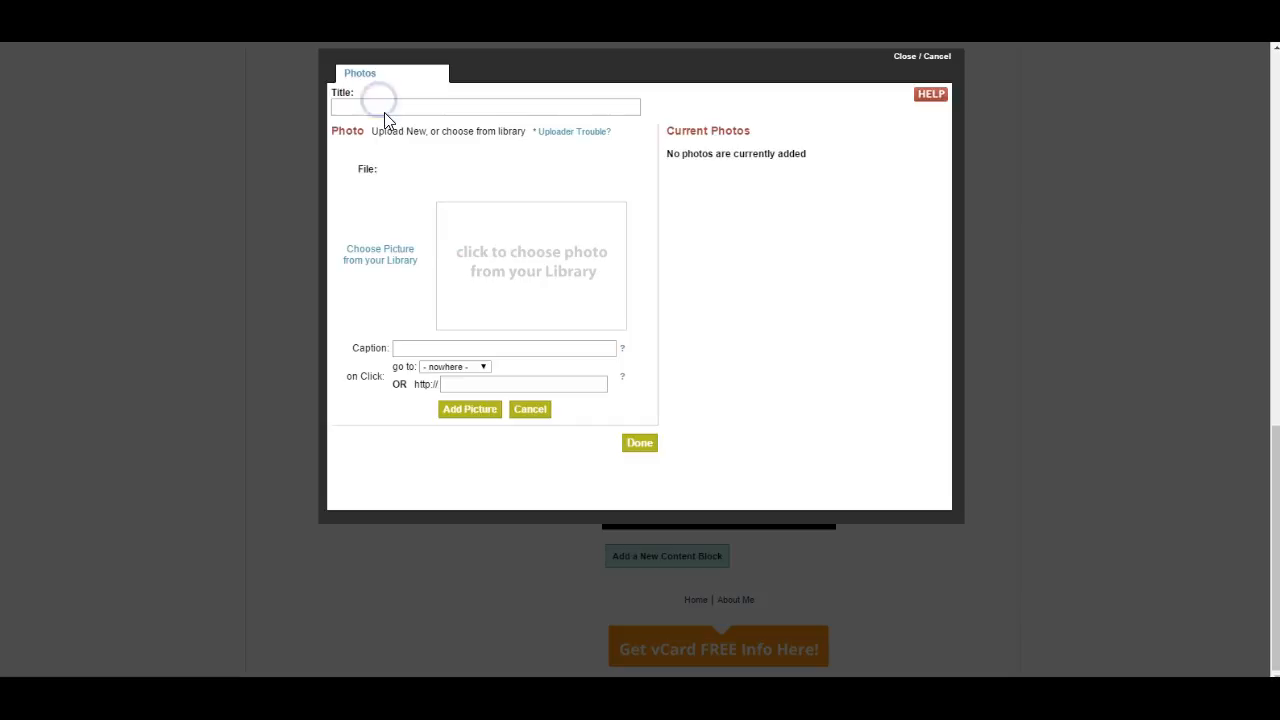
pyautogui.click(367, 107)
pyautogui.click(370, 106)
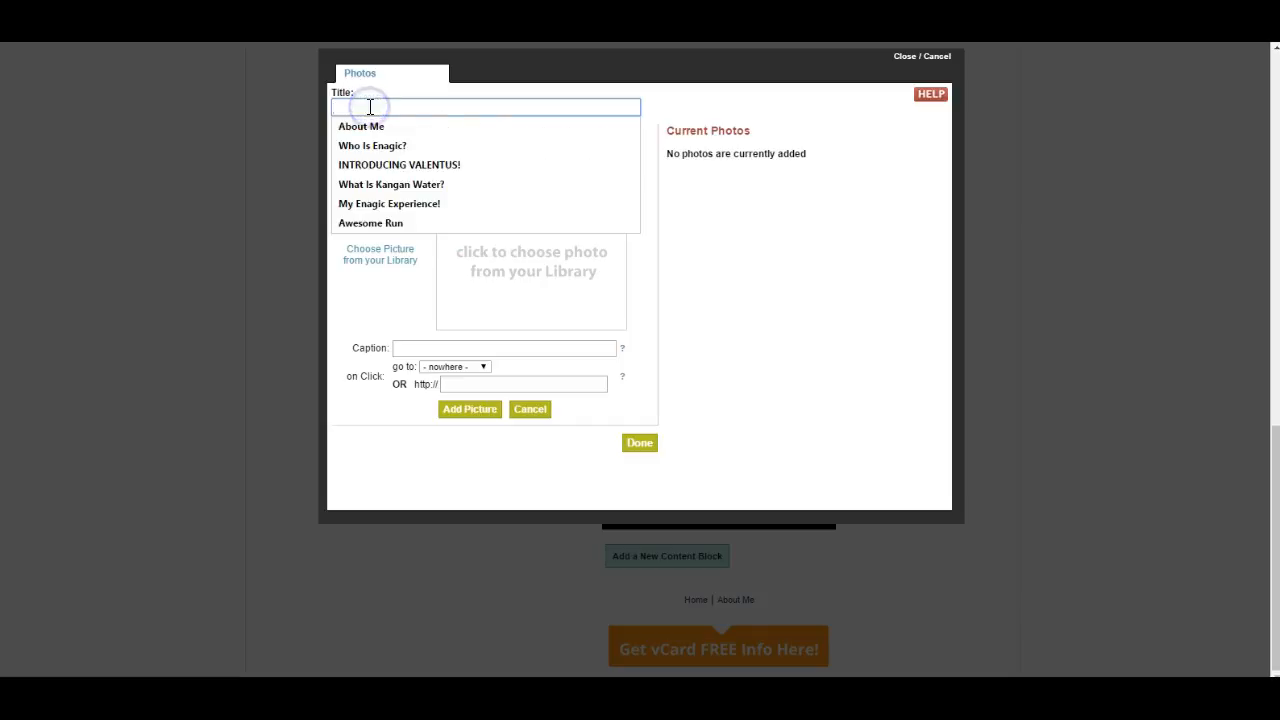
pyautogui.click(372, 146)
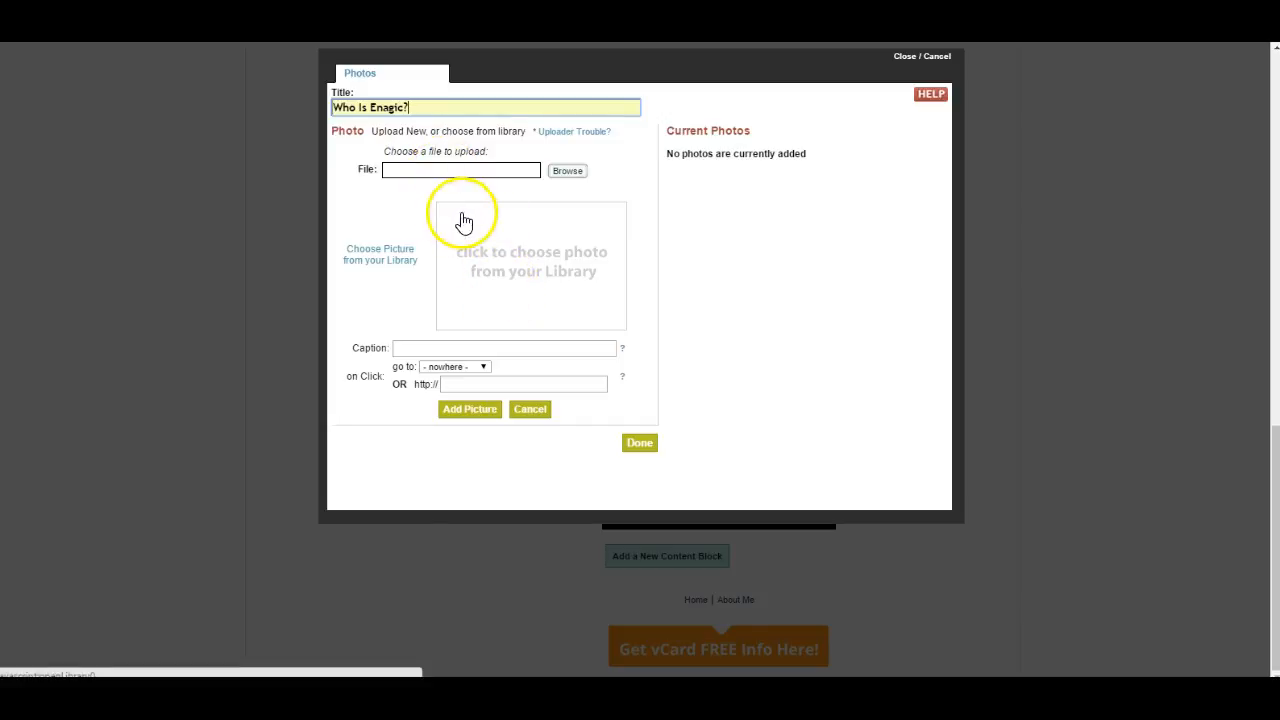
# - Upload car insurance.jpg from the Pictures folder and add it as a picture to the photo block
pyautogui.click(567, 172)
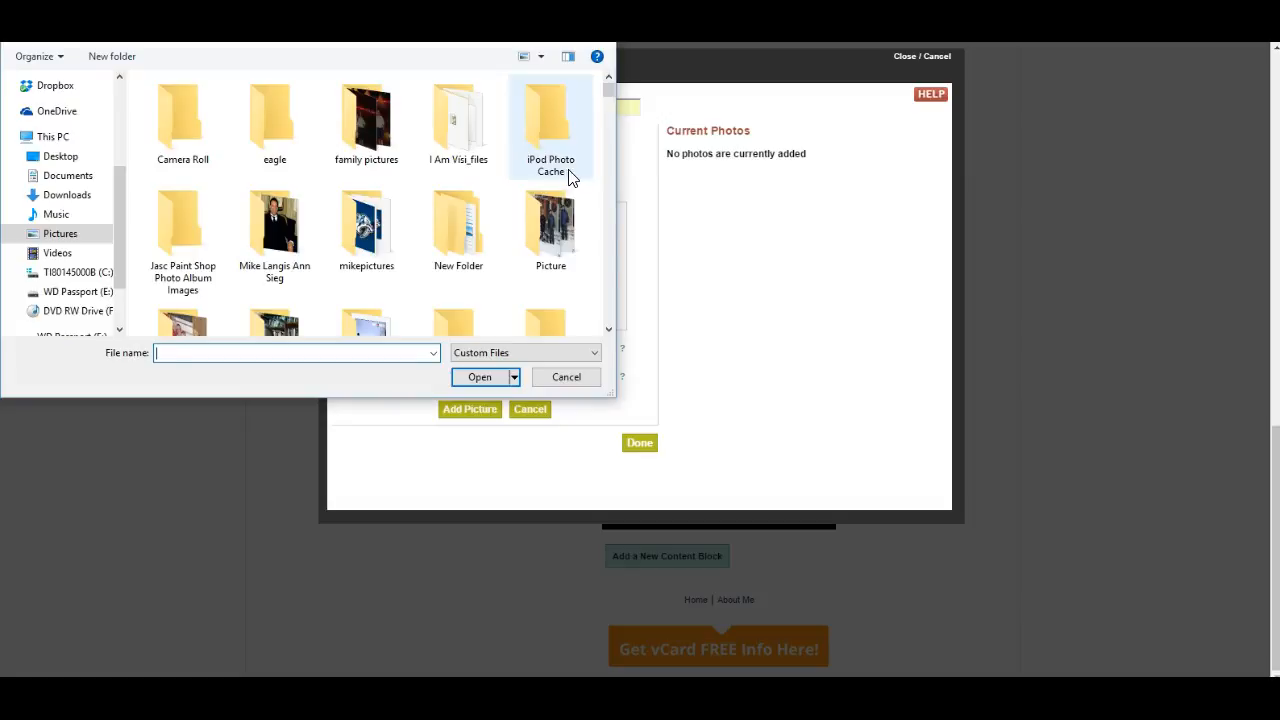
pyautogui.scroll(-10, 266, 290)
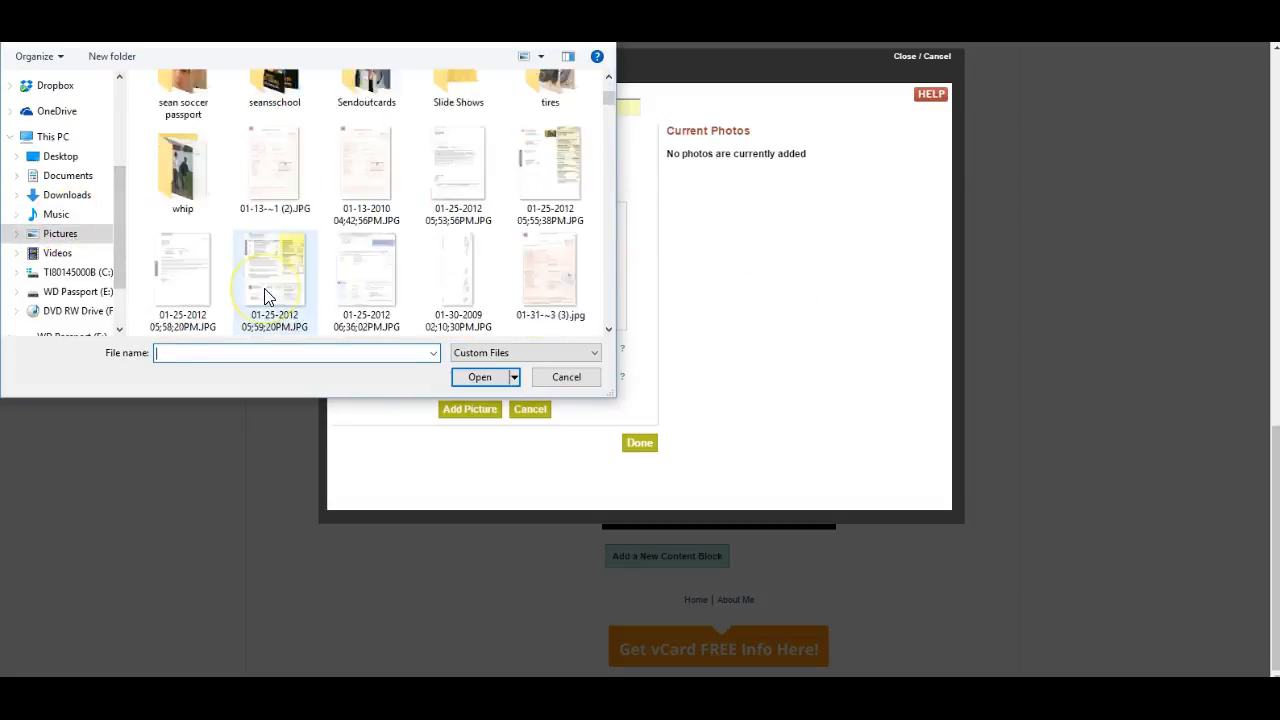
pyautogui.scroll(-10, 266, 296)
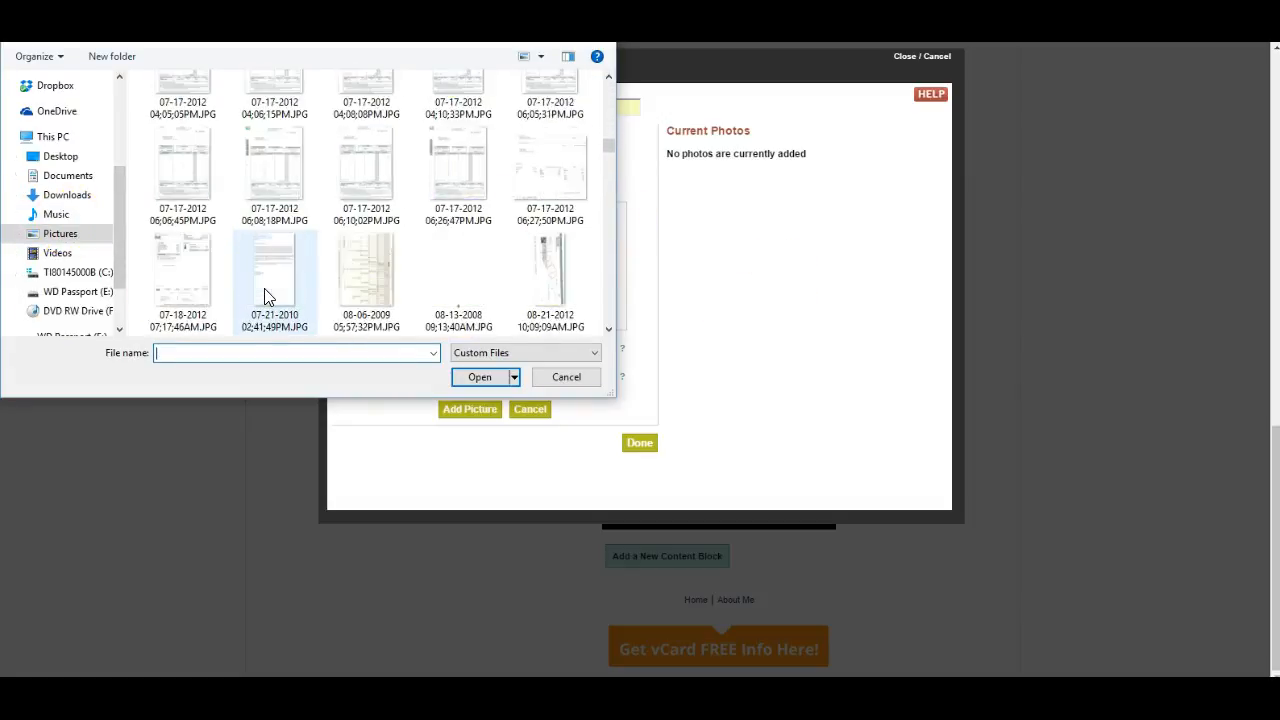
pyautogui.scroll(-3, 266, 296)
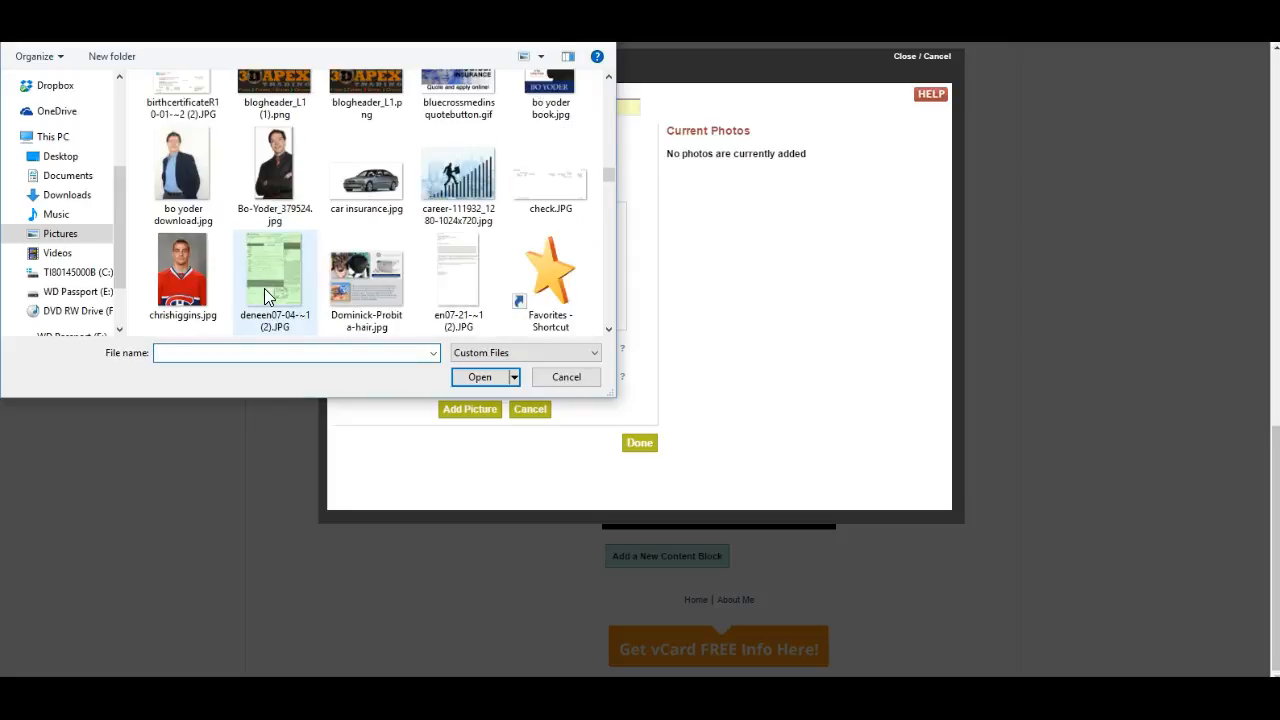
pyautogui.click(367, 183)
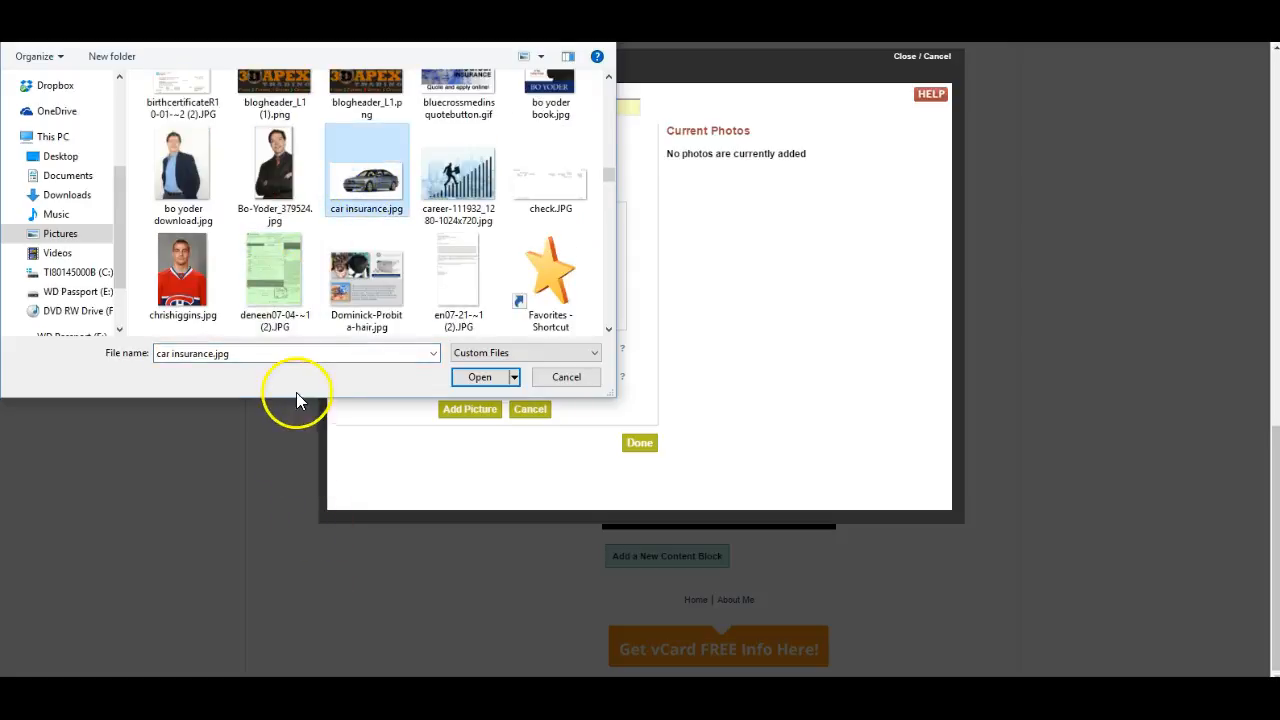
pyautogui.click(480, 376)
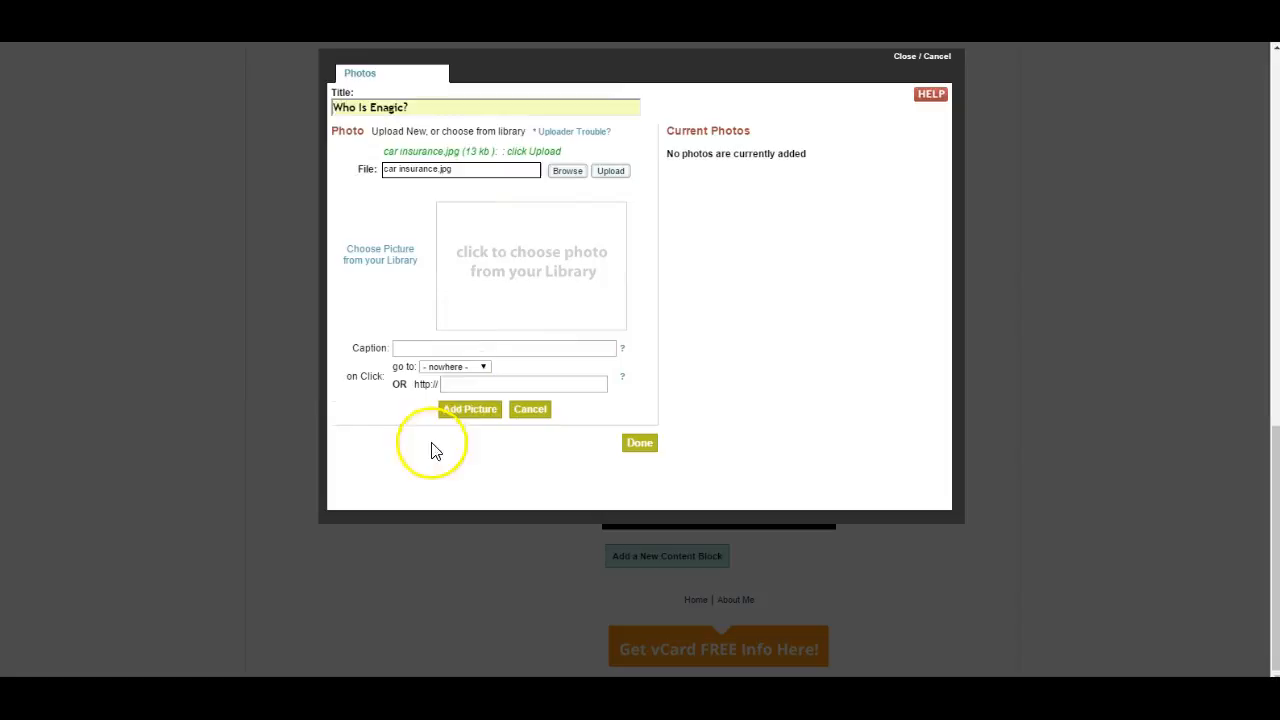
pyautogui.click(610, 171)
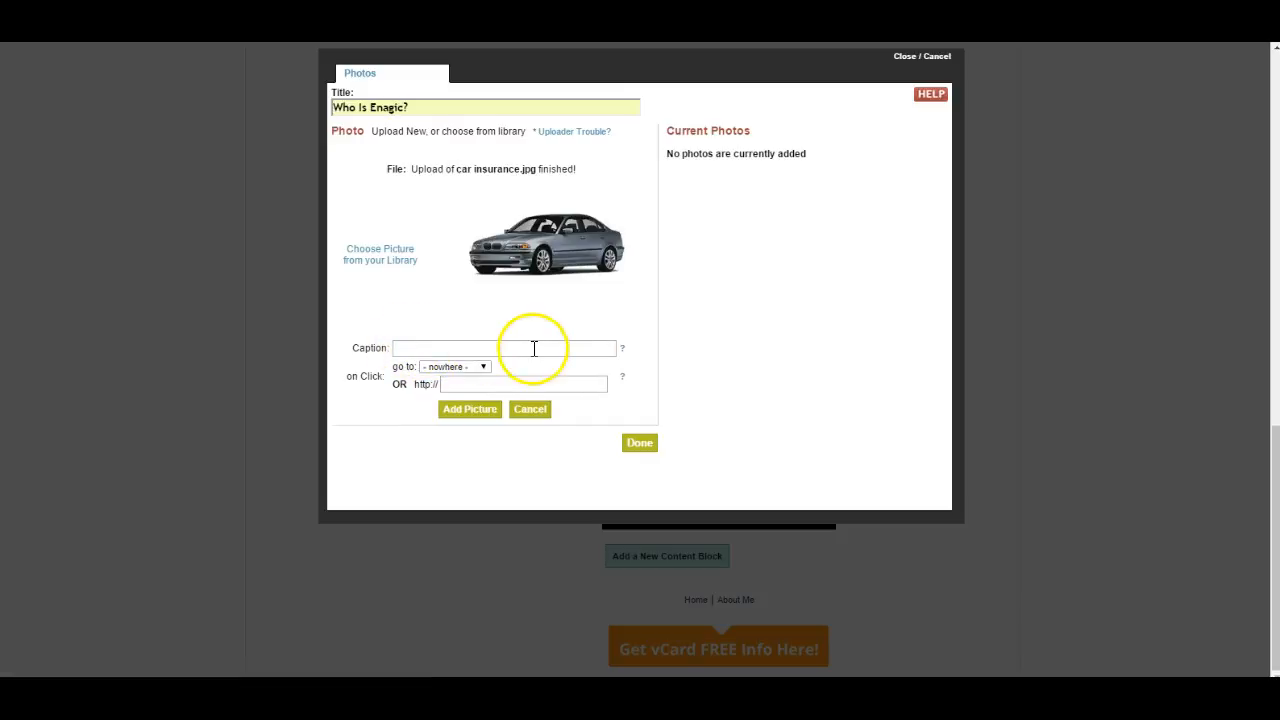
pyautogui.click(472, 411)
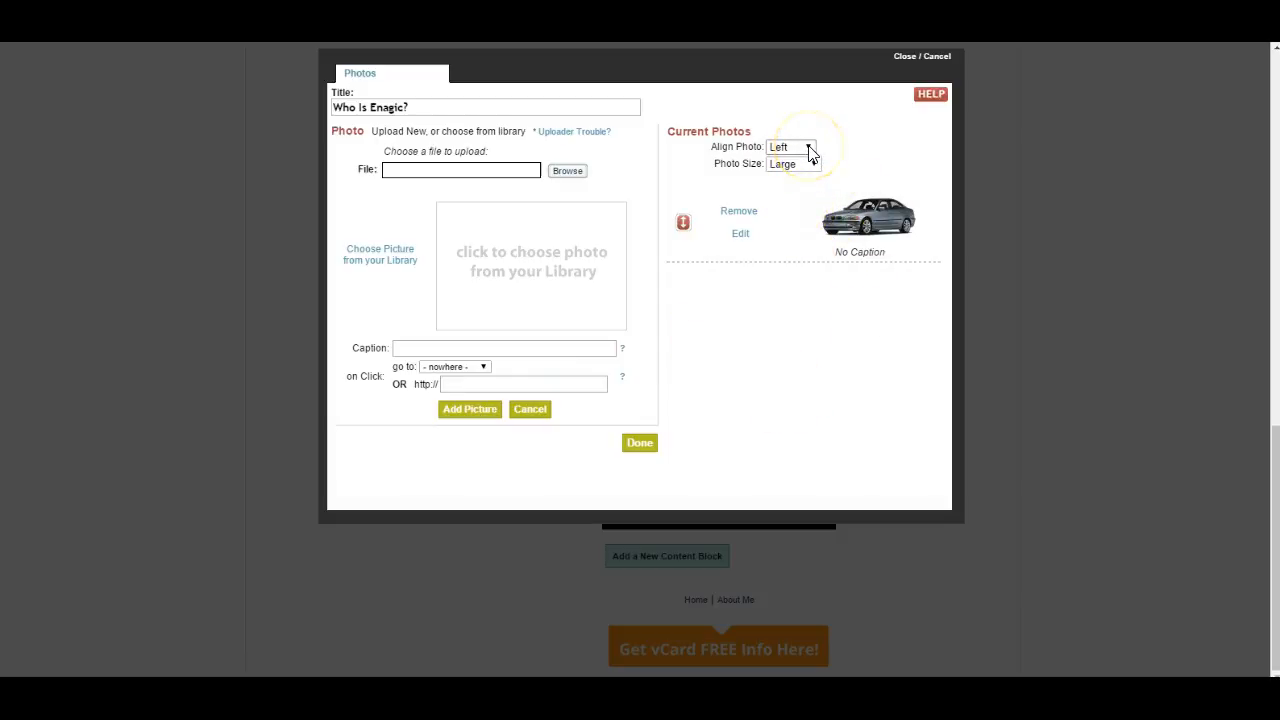
# - Align the car photo to Center with the Large photo size and finish the photo block
pyautogui.click(810, 150)
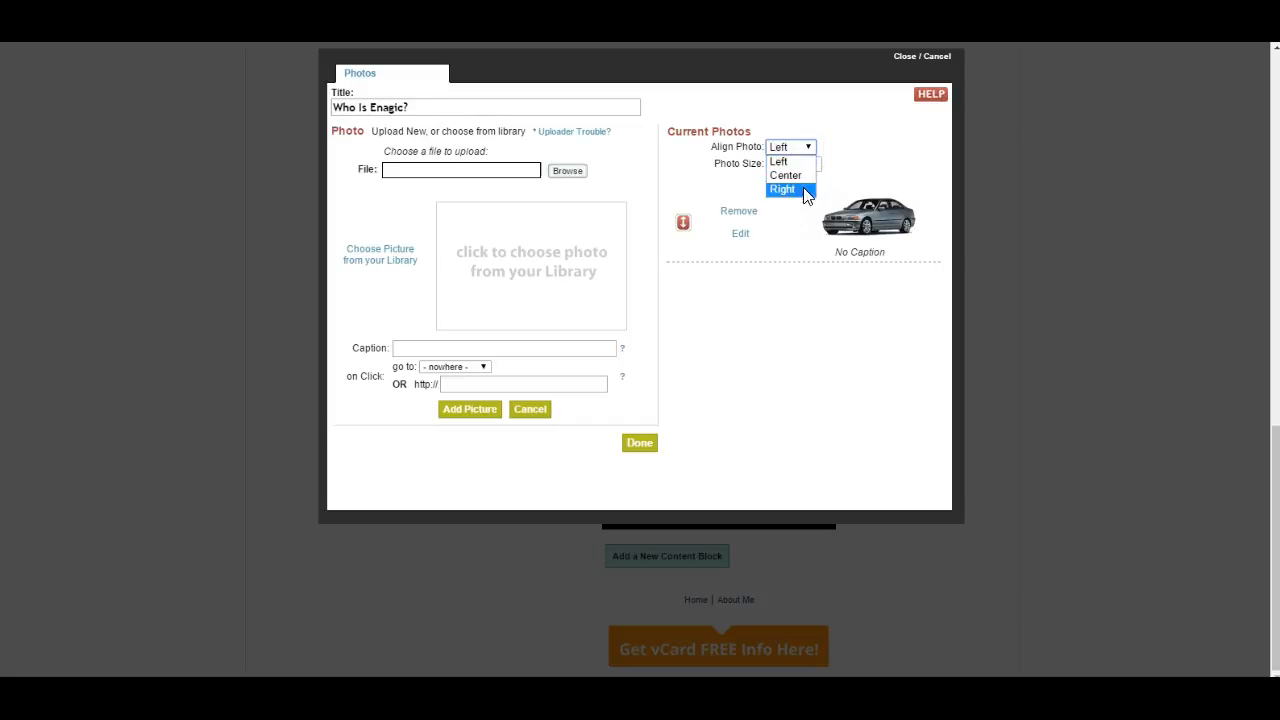
pyautogui.click(790, 176)
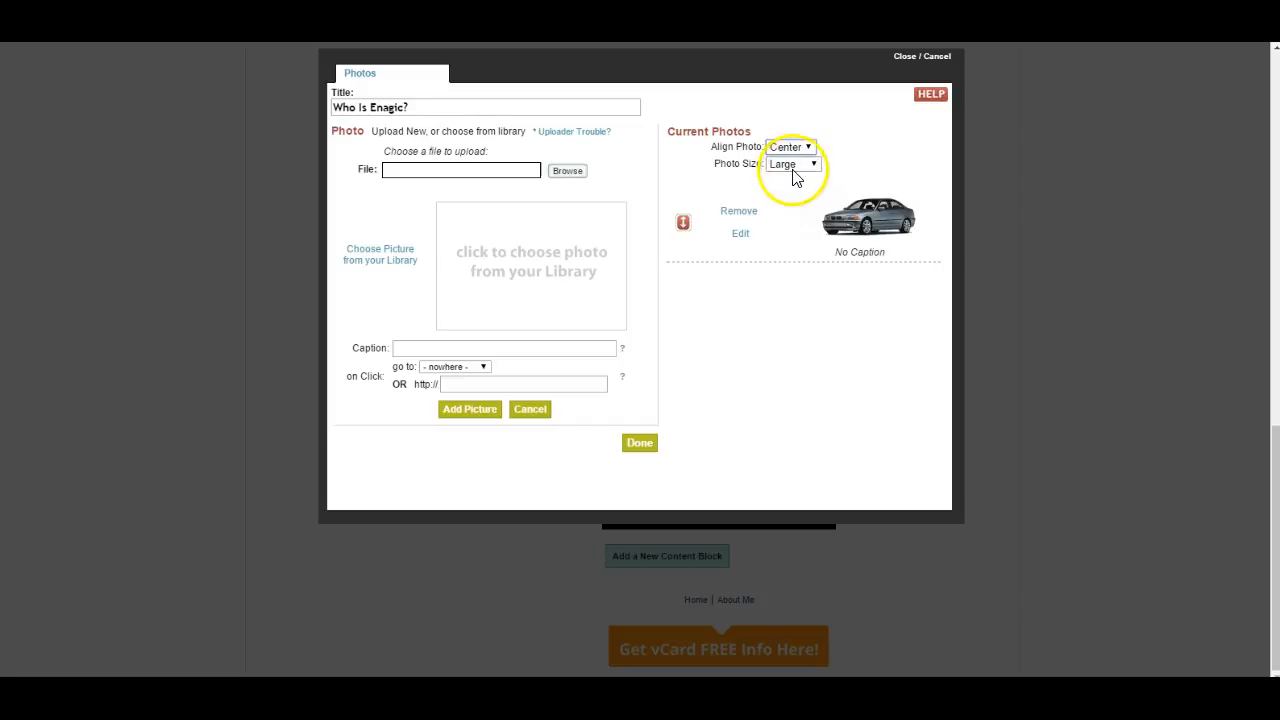
pyautogui.click(816, 166)
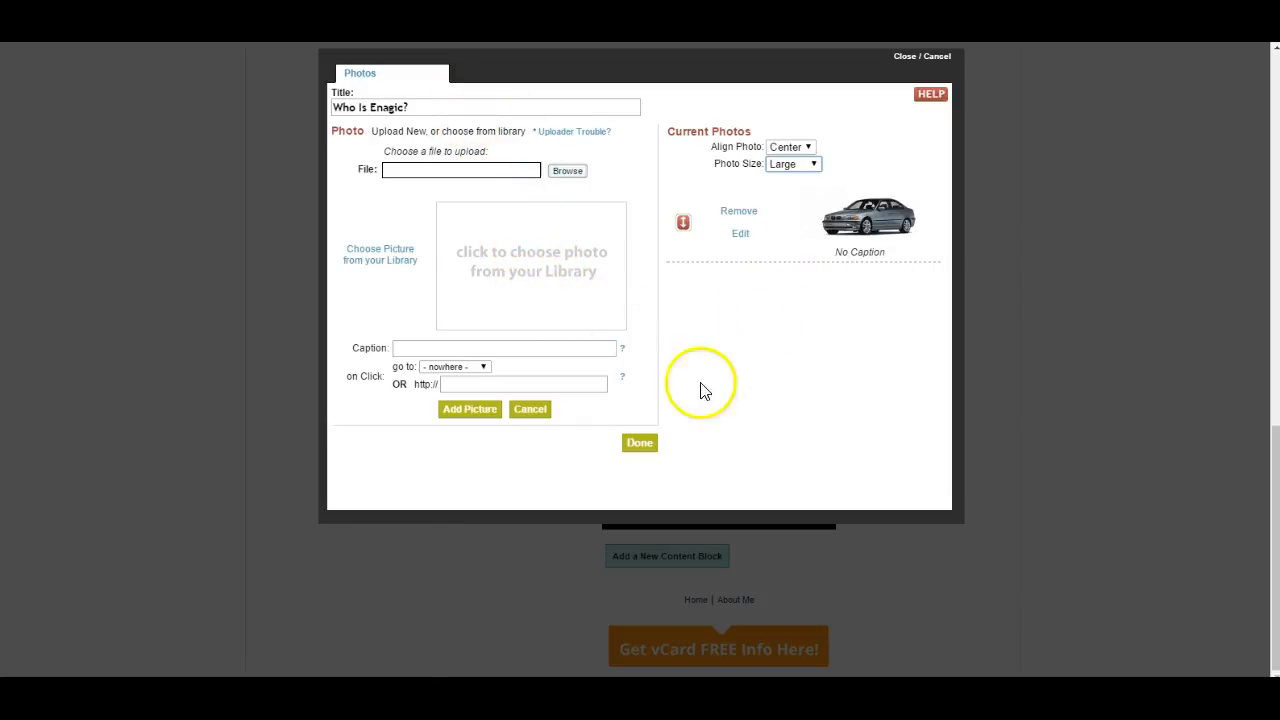
pyautogui.click(641, 446)
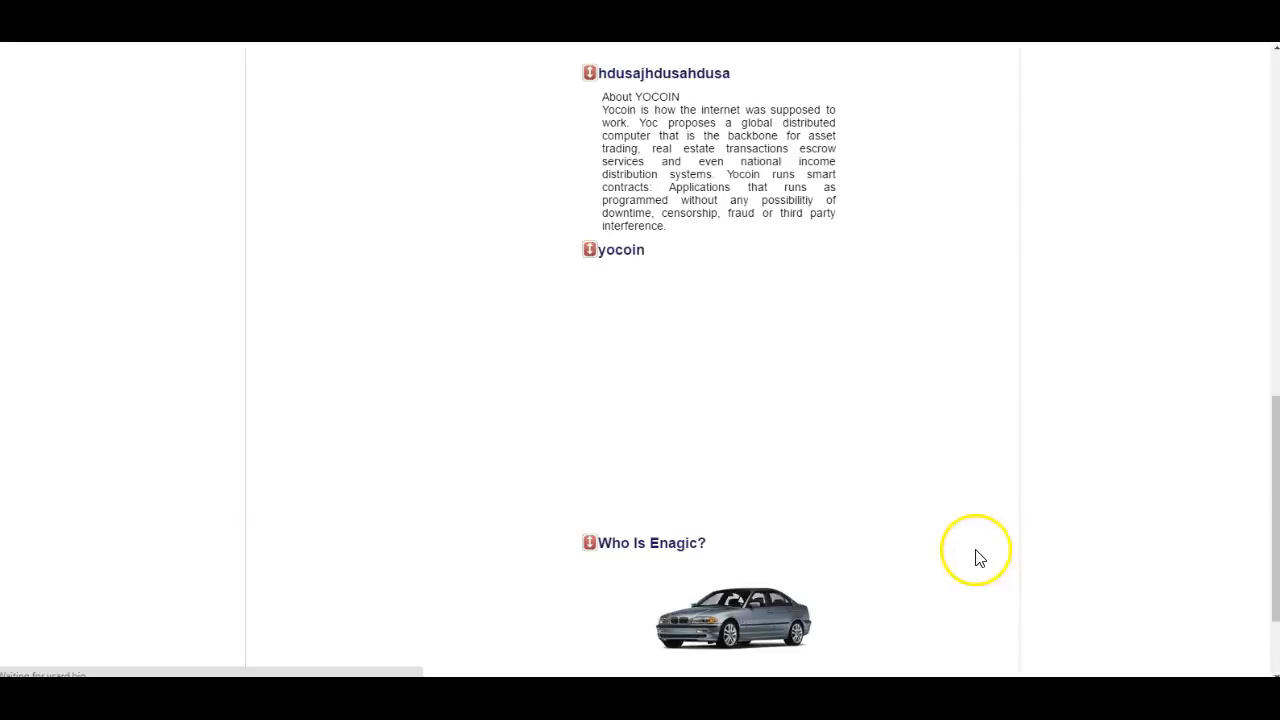
# - Review the new photo block along with the business card, text and video blocks on the Home page
pyautogui.scroll(-2, 854, 503)
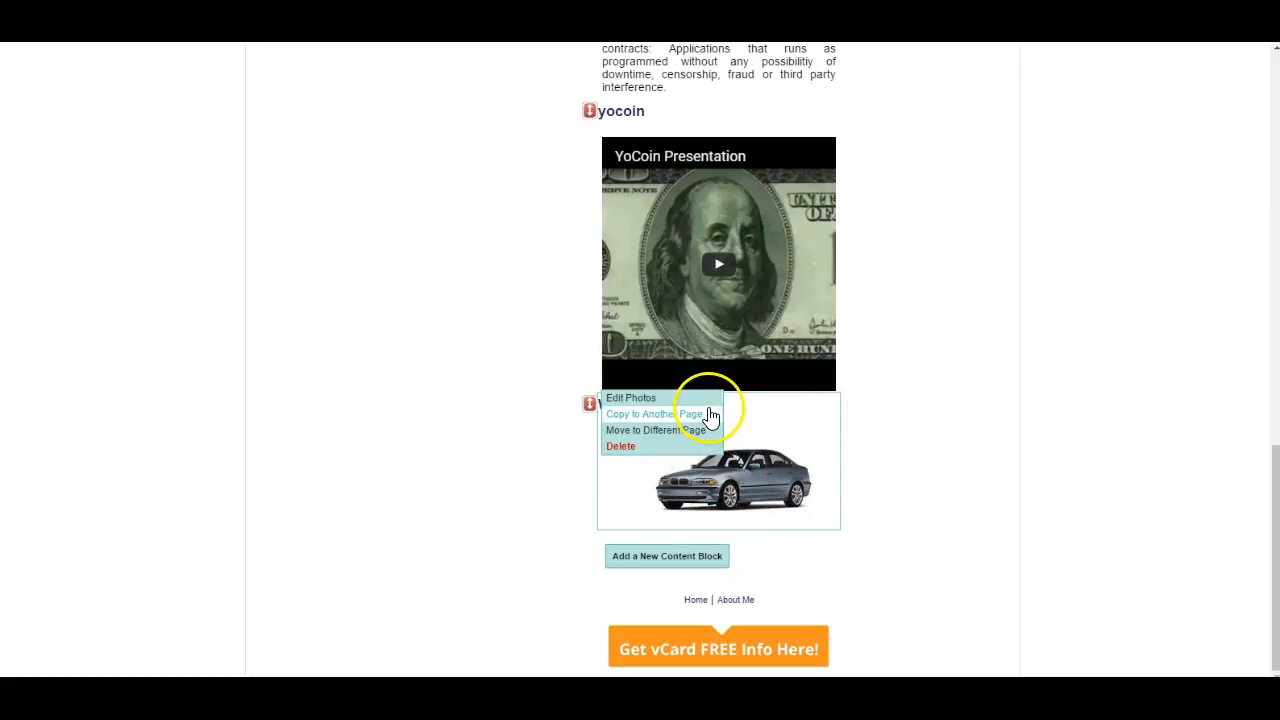
pyautogui.scroll(2, 711, 416)
pyautogui.scroll(8, 709, 414)
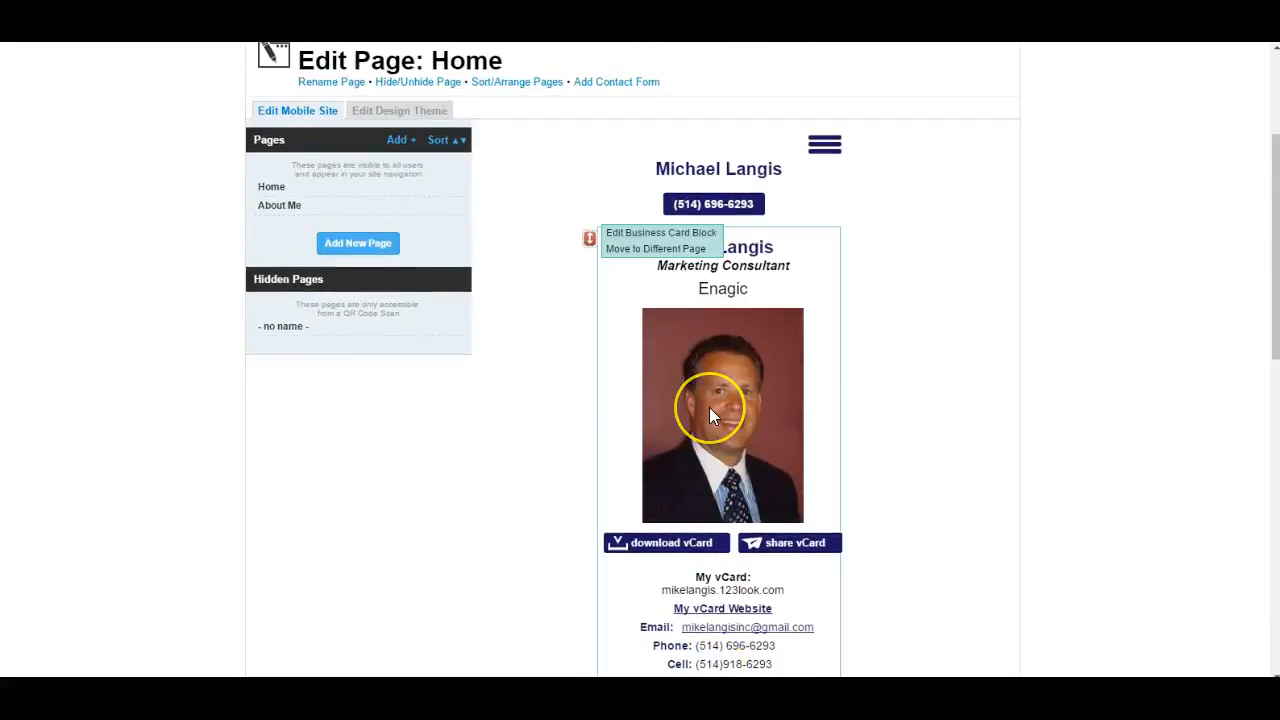
pyautogui.scroll(-4, 710, 412)
pyautogui.scroll(-5, 713, 416)
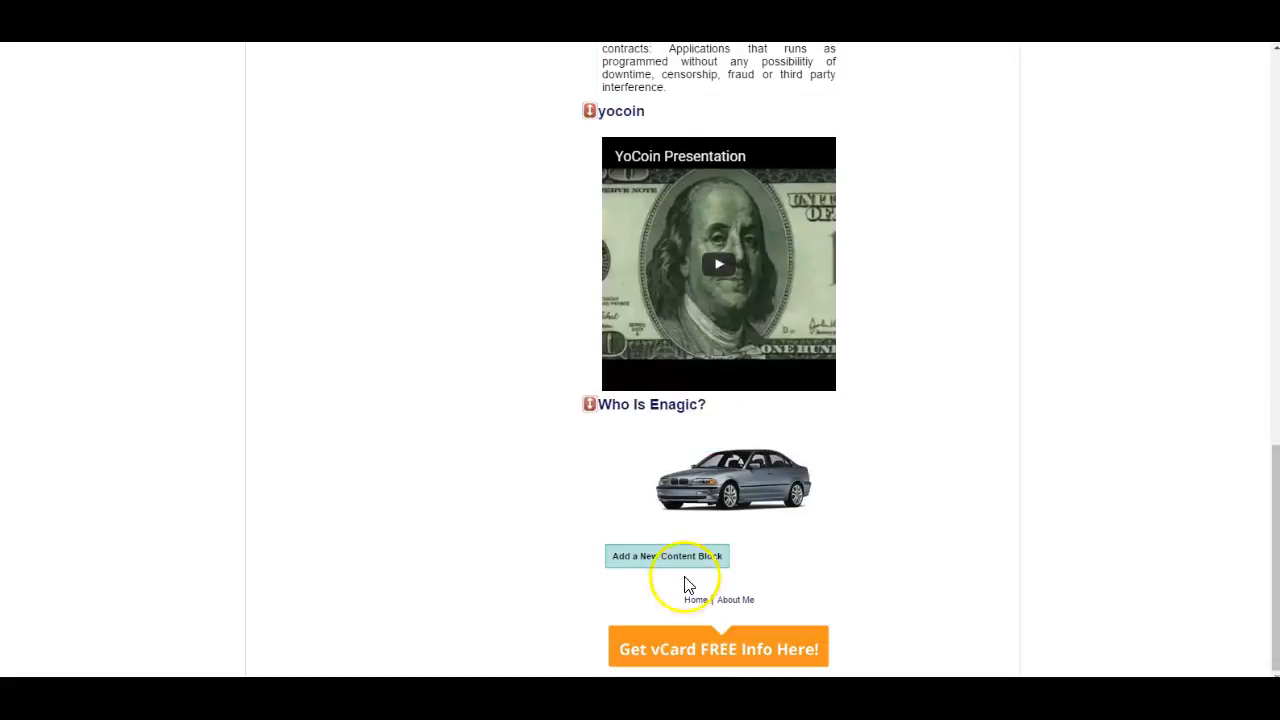
pyautogui.scroll(4, 663, 568)
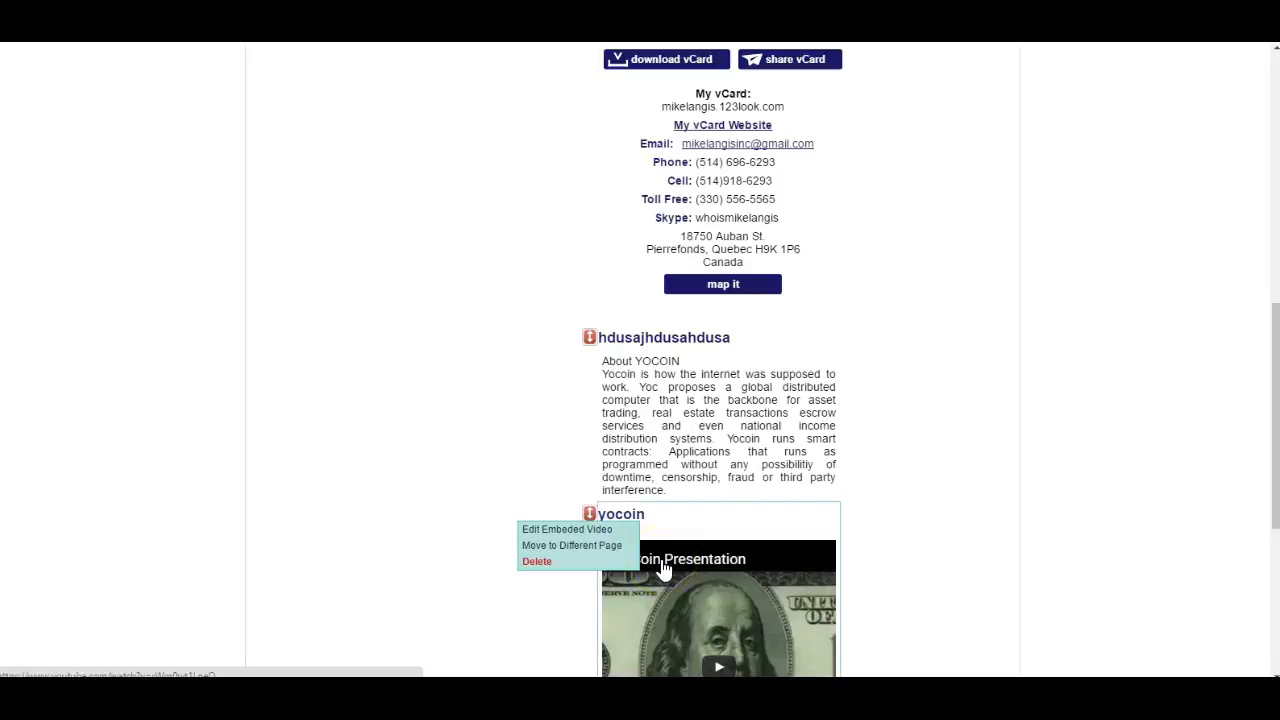
pyautogui.scroll(4, 597, 289)
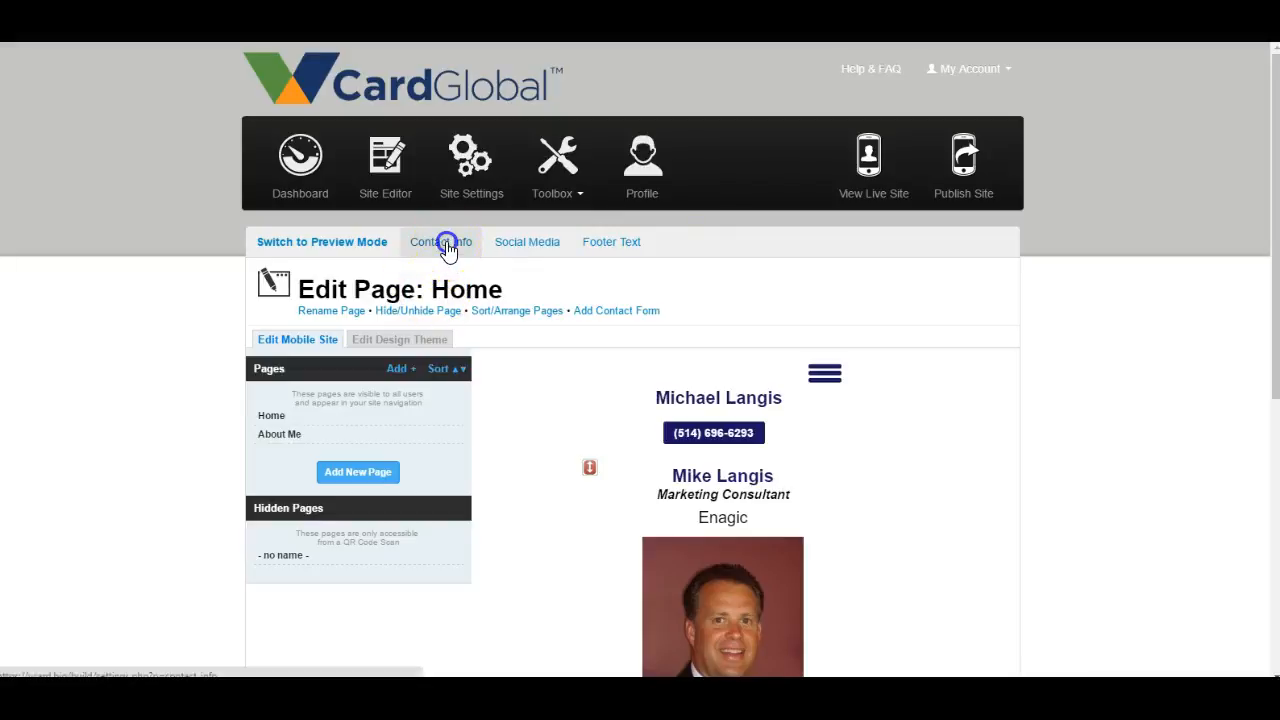
# - Open the Contact Info settings and review the business card photo, layout choices and contact fields
pyautogui.scroll(-3, 515, 304)
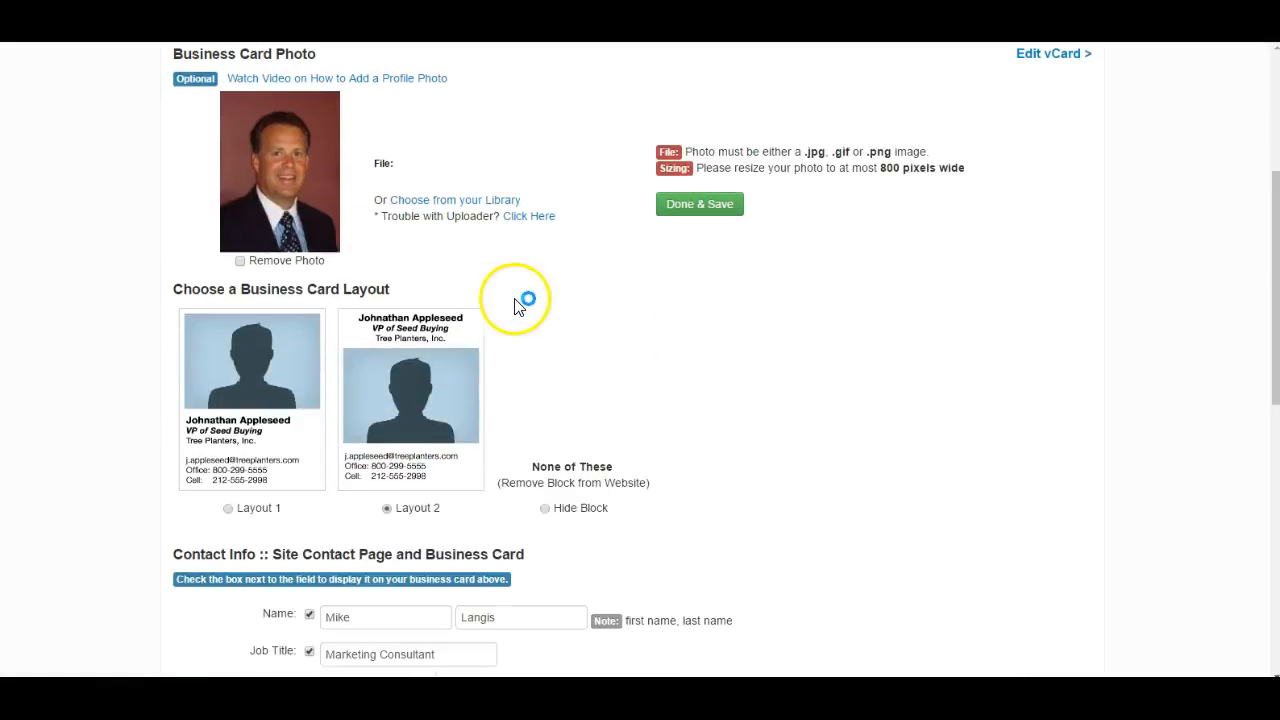
pyautogui.scroll(-5, 515, 306)
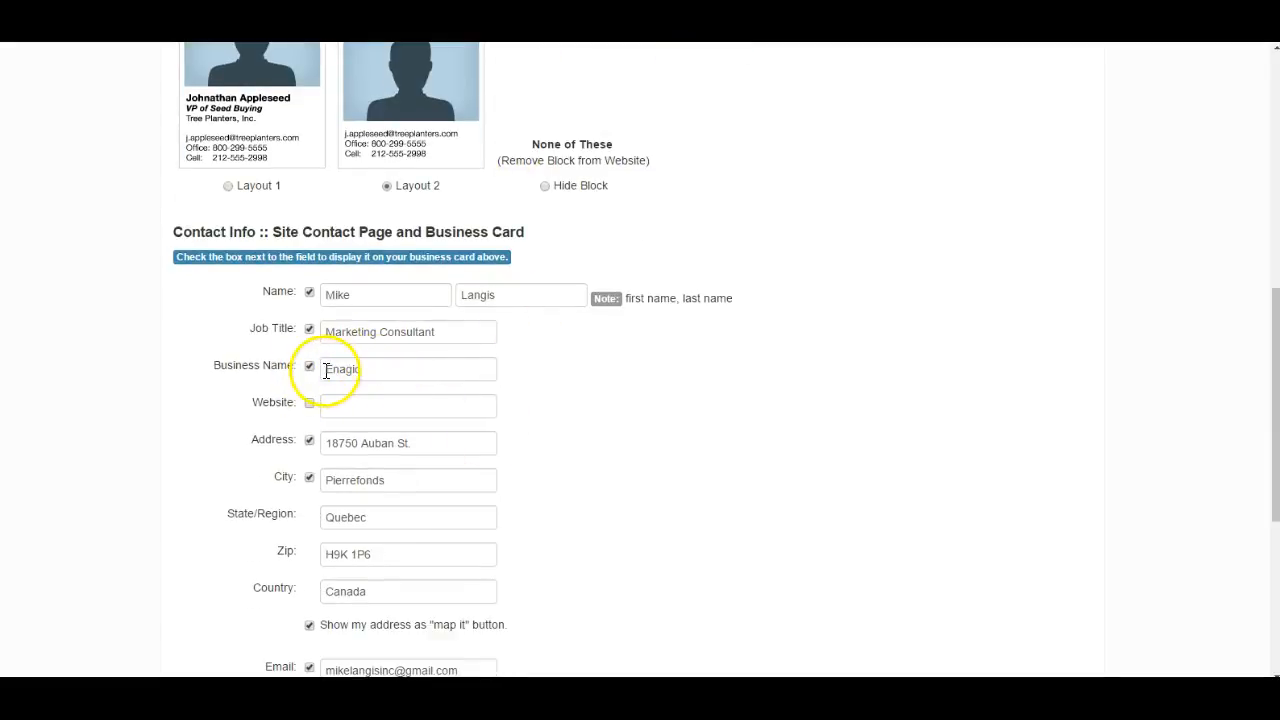
pyautogui.scroll(-5, 480, 371)
pyautogui.scroll(8, 478, 374)
pyautogui.scroll(6, 474, 376)
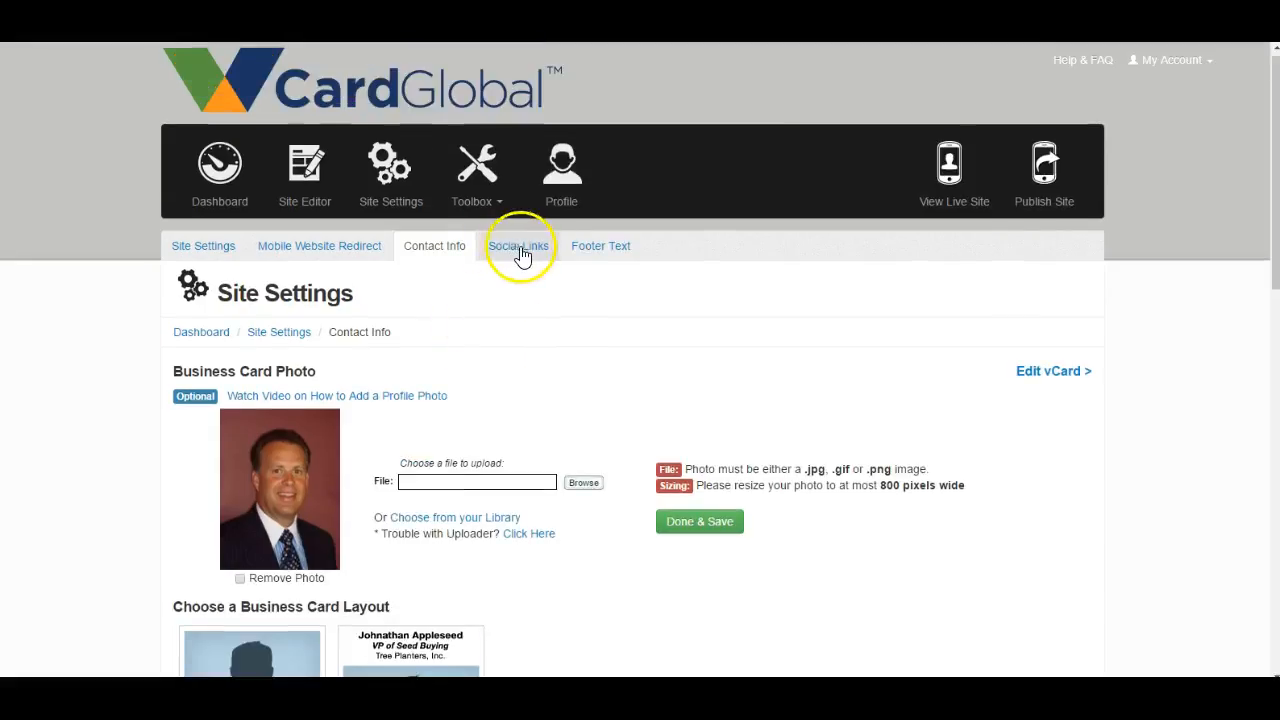
# - Look at the Toolbox options, then examine the Site Settings page from the site overview to the contact form email
pyautogui.click(480, 205)
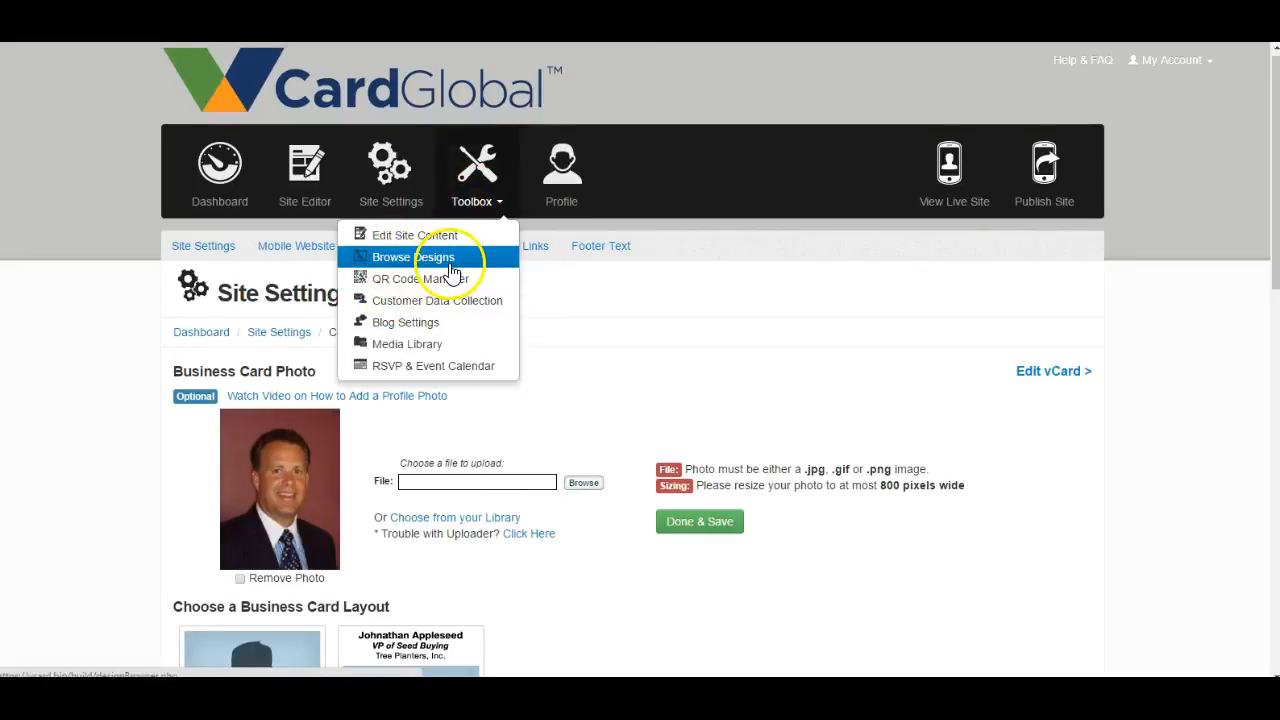
pyautogui.click(403, 213)
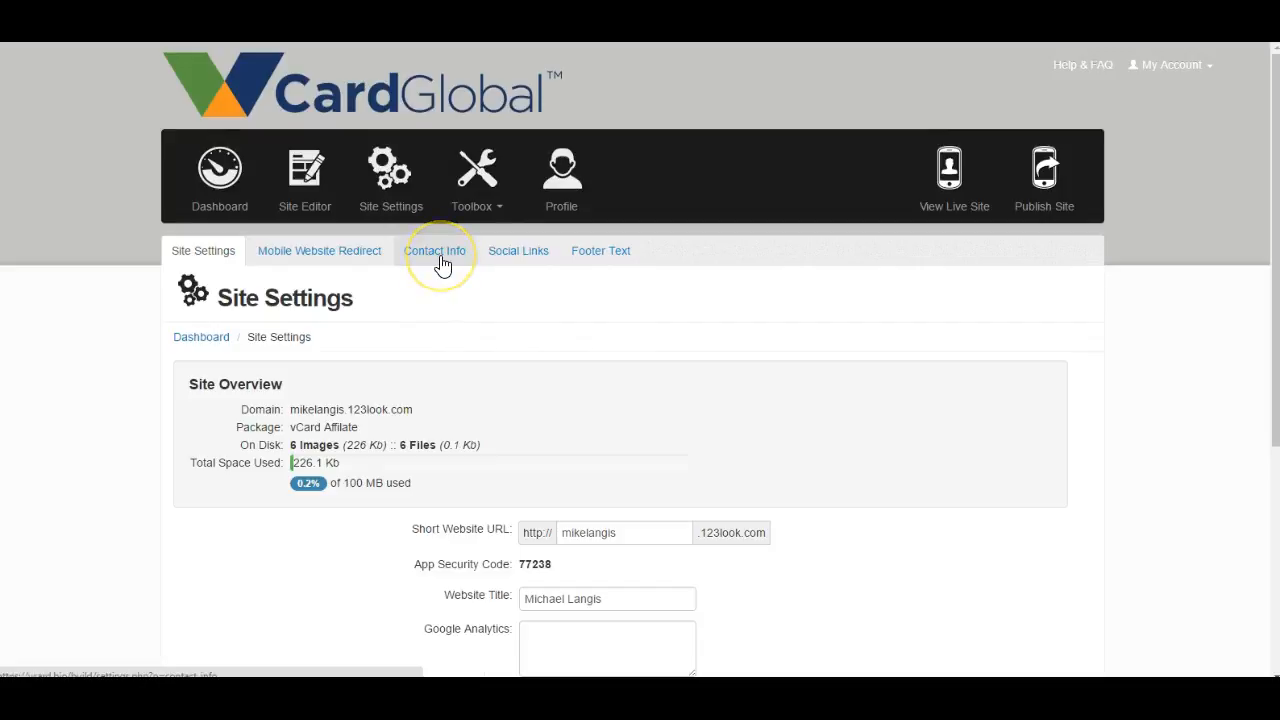
pyautogui.scroll(-1, 443, 265)
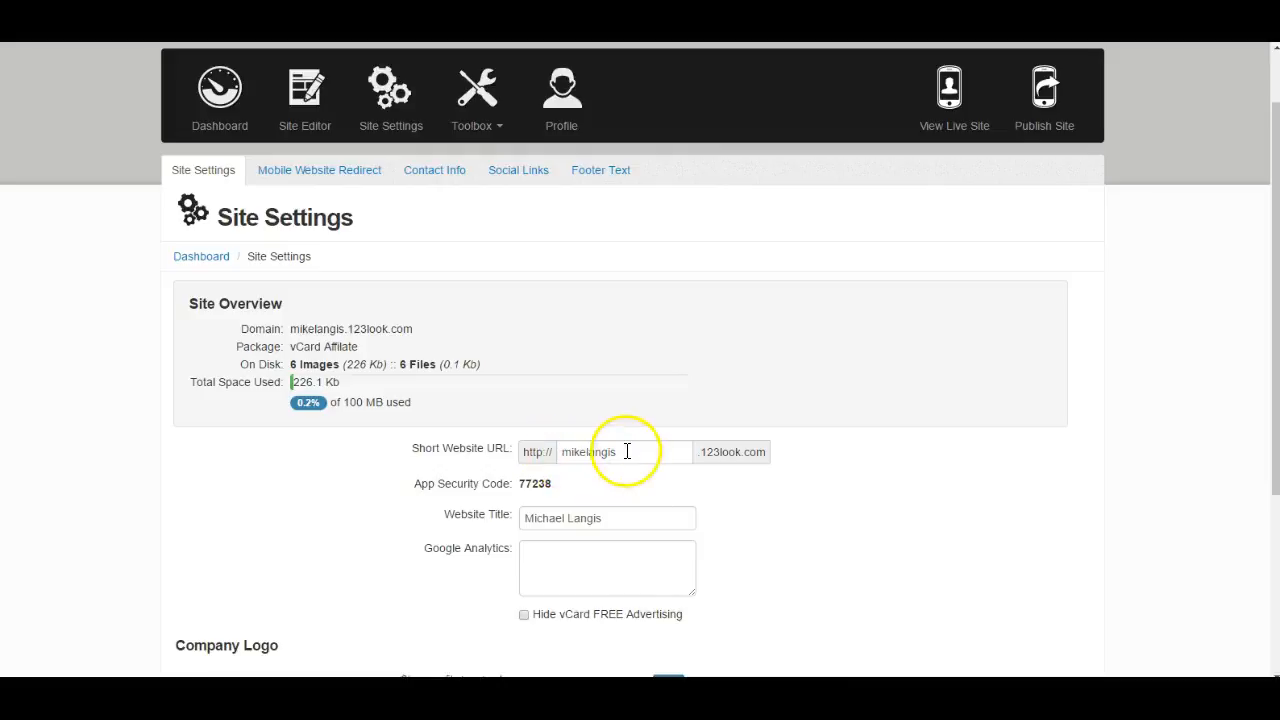
pyautogui.scroll(-3, 630, 451)
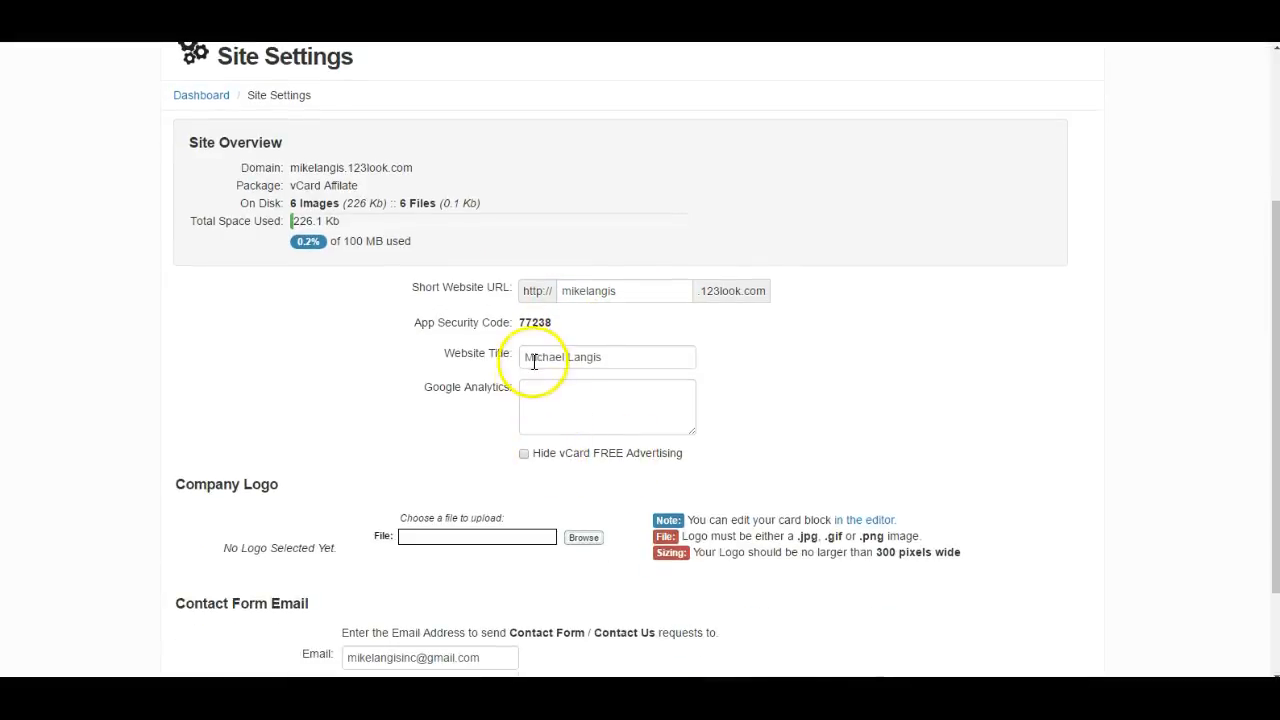
pyautogui.scroll(-3, 545, 420)
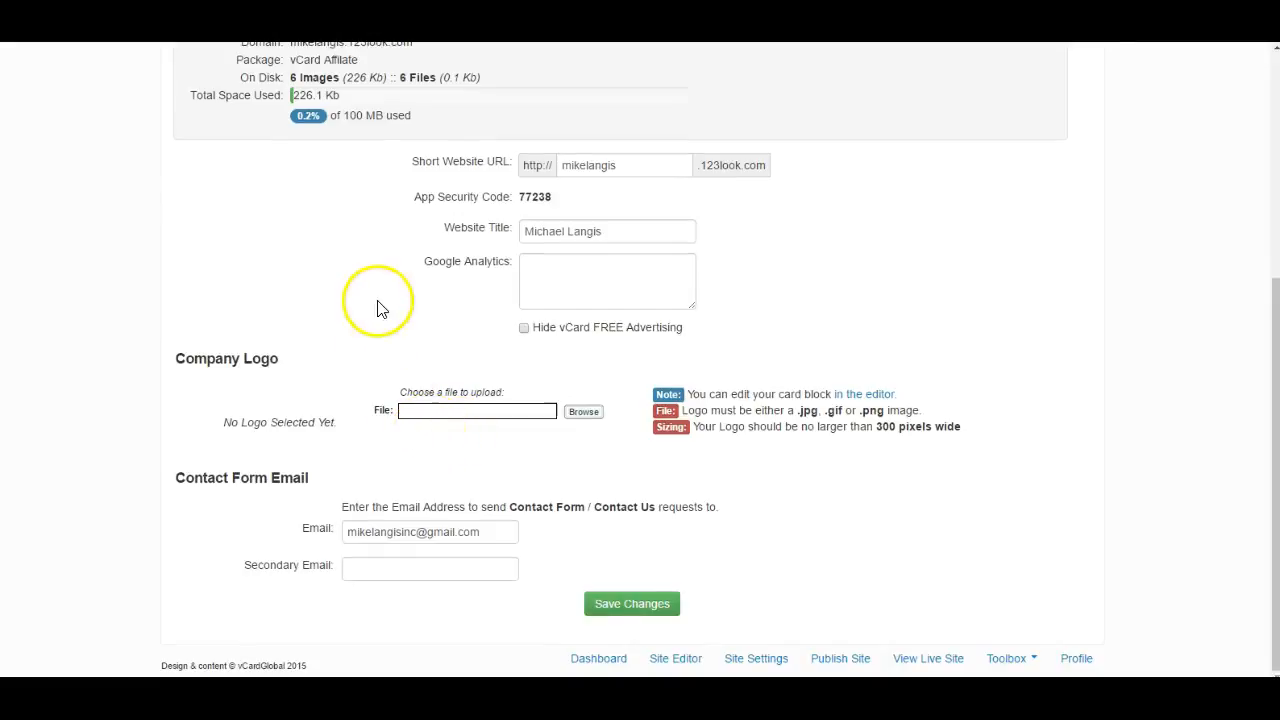
# - Upload download.jpg yocoin 1.jpg from the Desktop folder as the company logo
pyautogui.scroll(8, 370, 260)
pyautogui.scroll(-4, 511, 353)
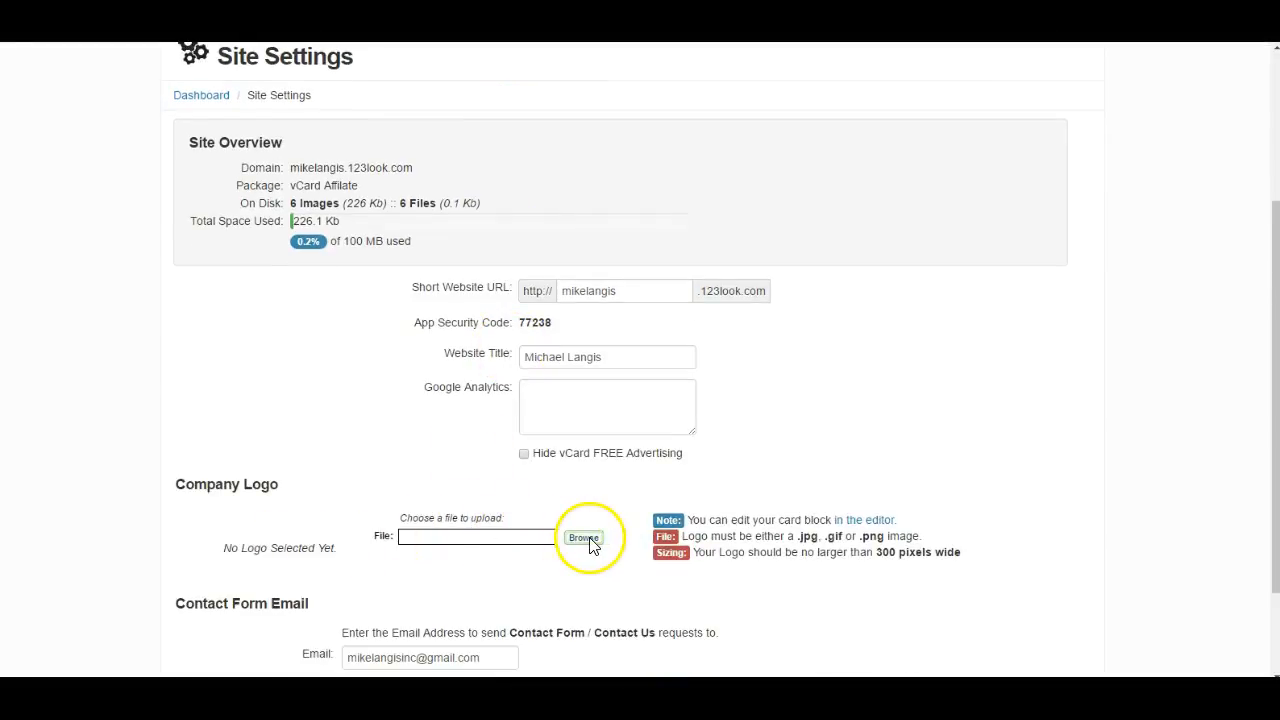
pyautogui.click(584, 538)
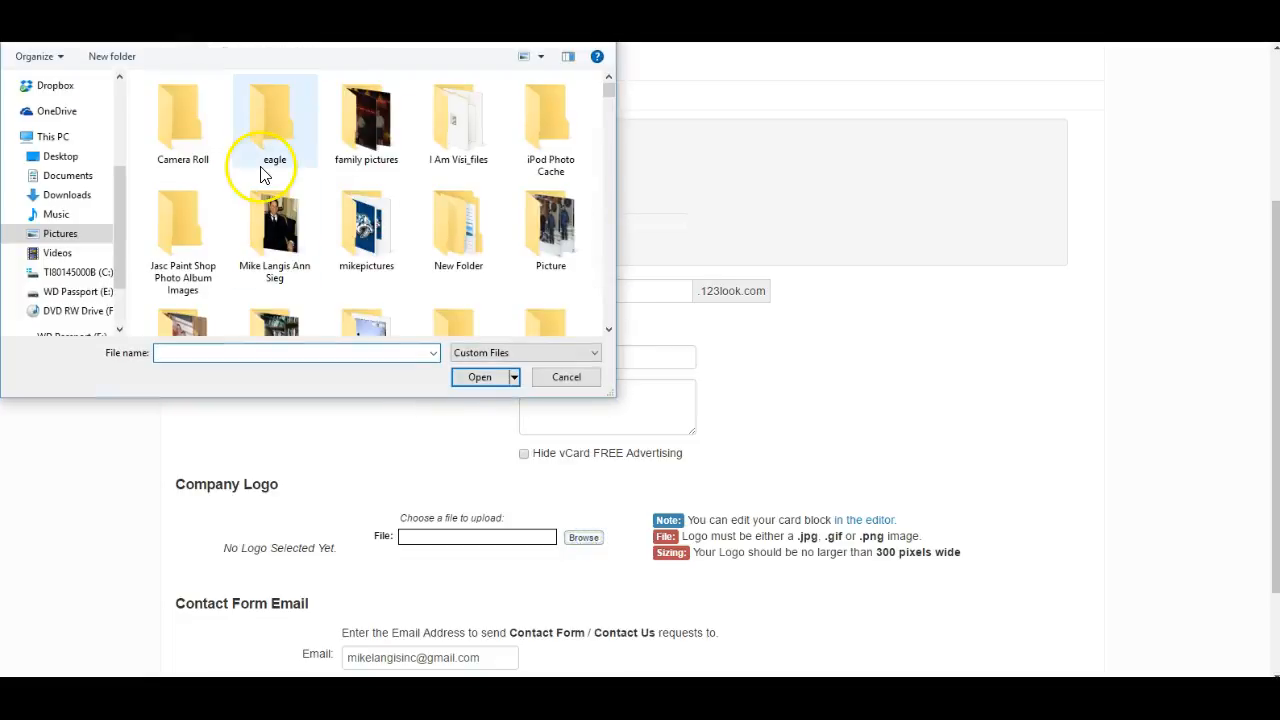
pyautogui.click(60, 157)
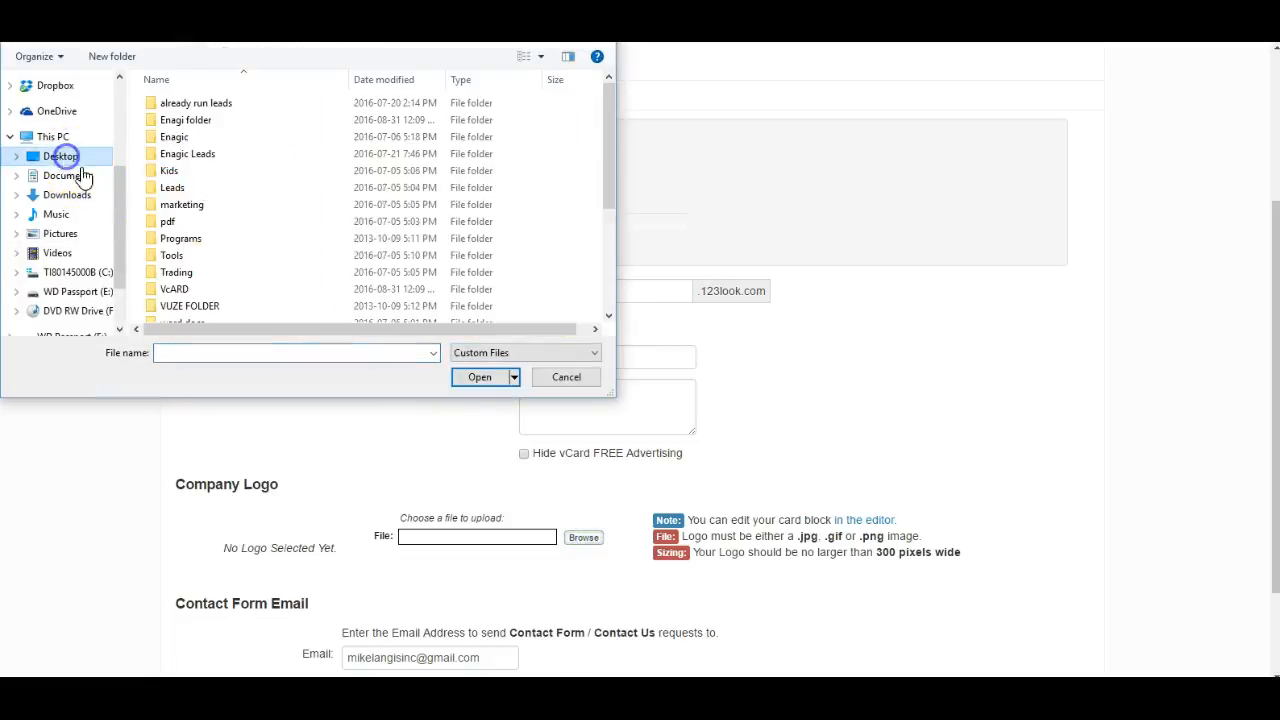
pyautogui.scroll(-3, 260, 180)
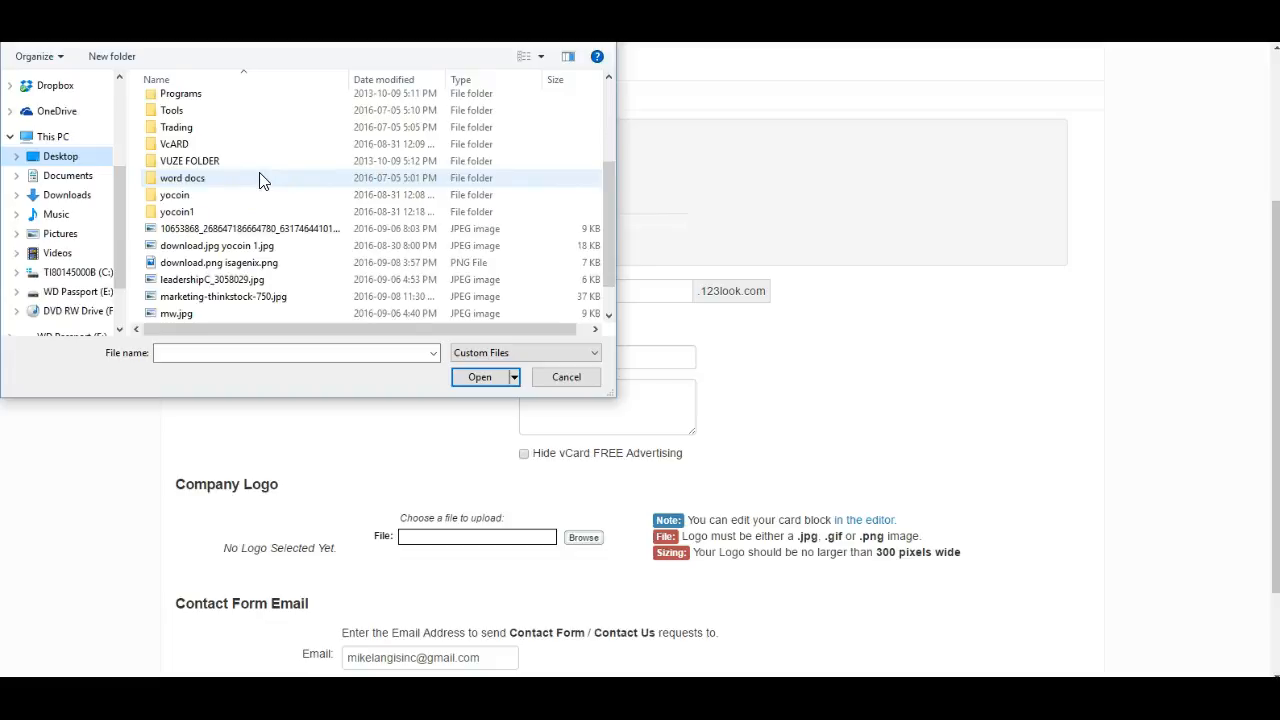
pyautogui.click(240, 248)
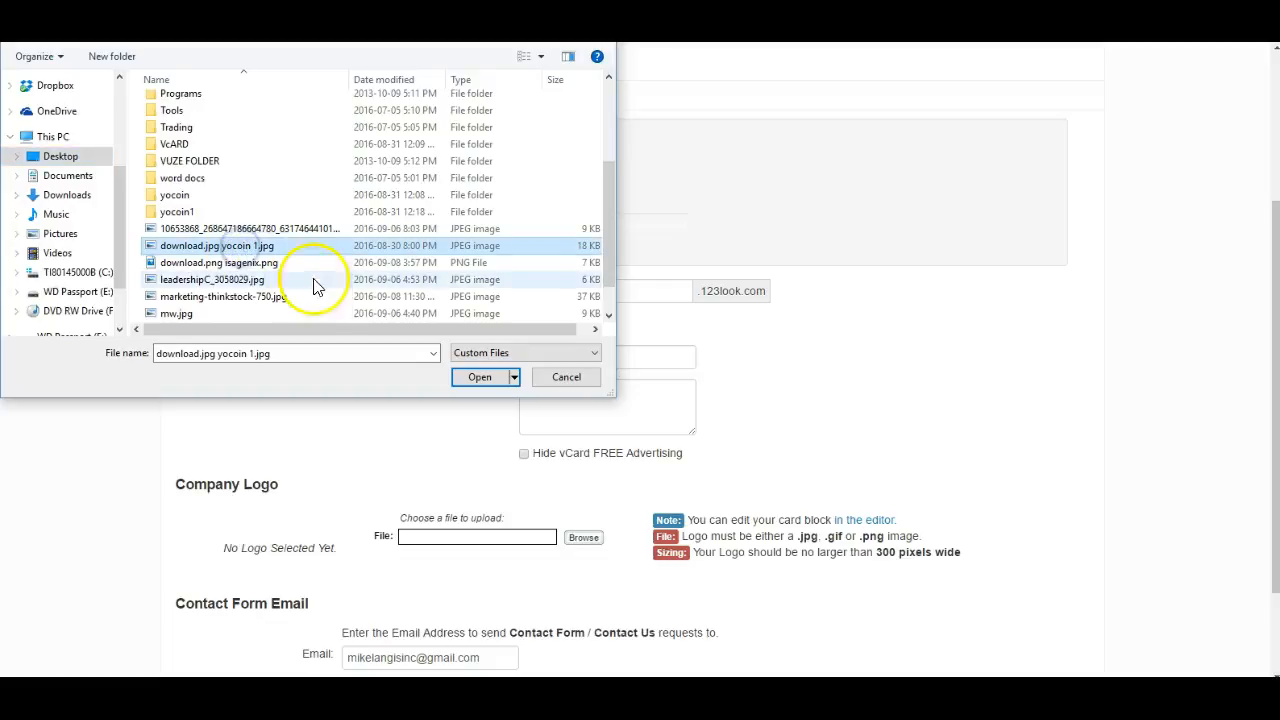
pyautogui.click(480, 380)
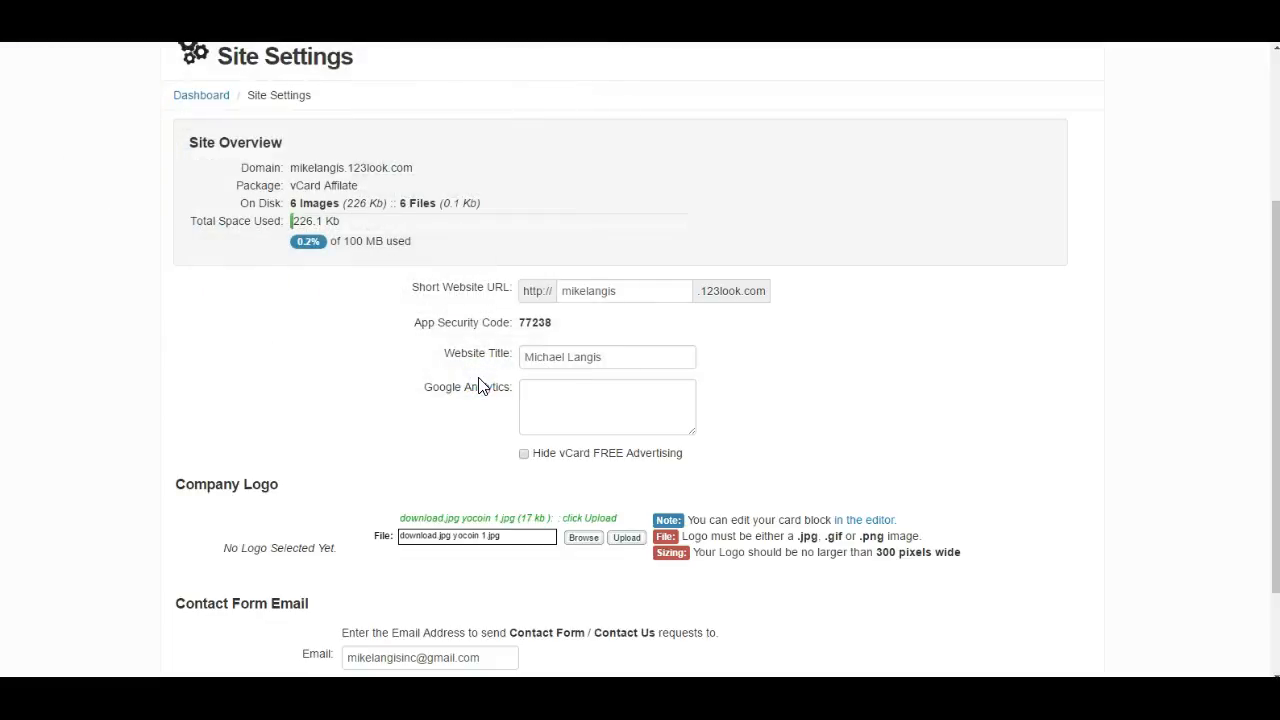
pyautogui.click(630, 541)
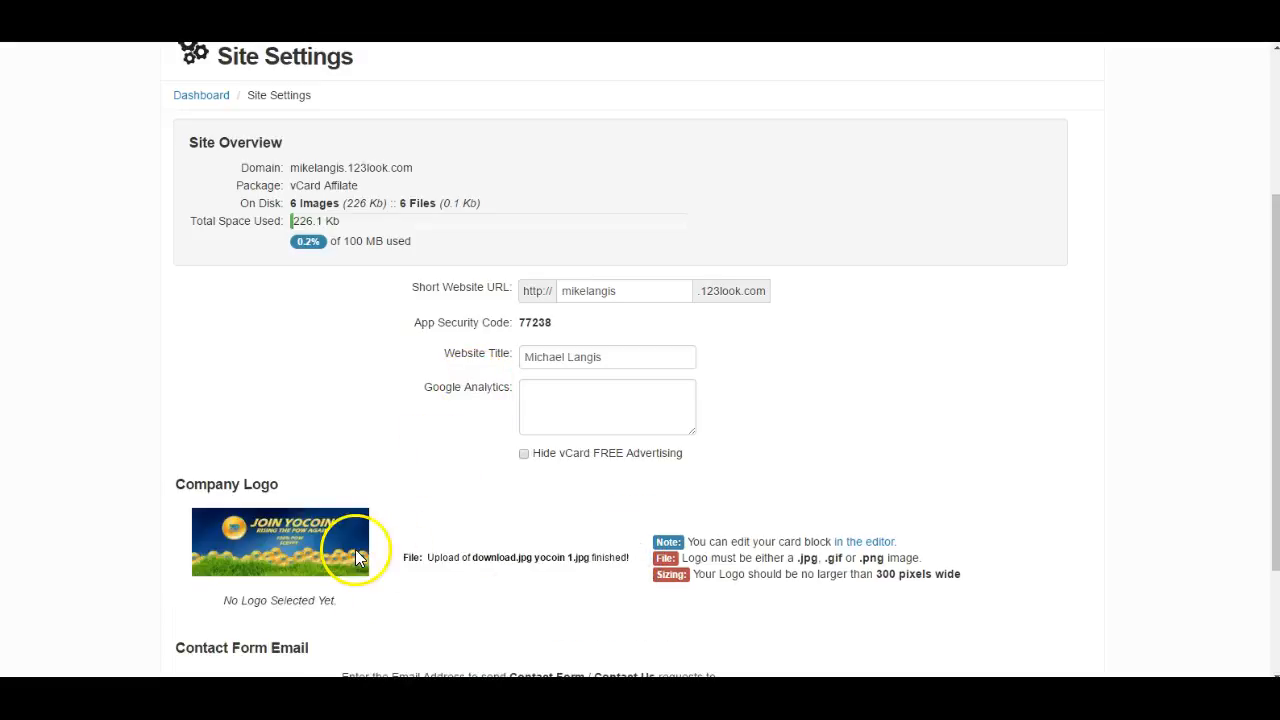
# - Save the Site Settings changes and check the Company Logo section
pyautogui.scroll(-2, 321, 535)
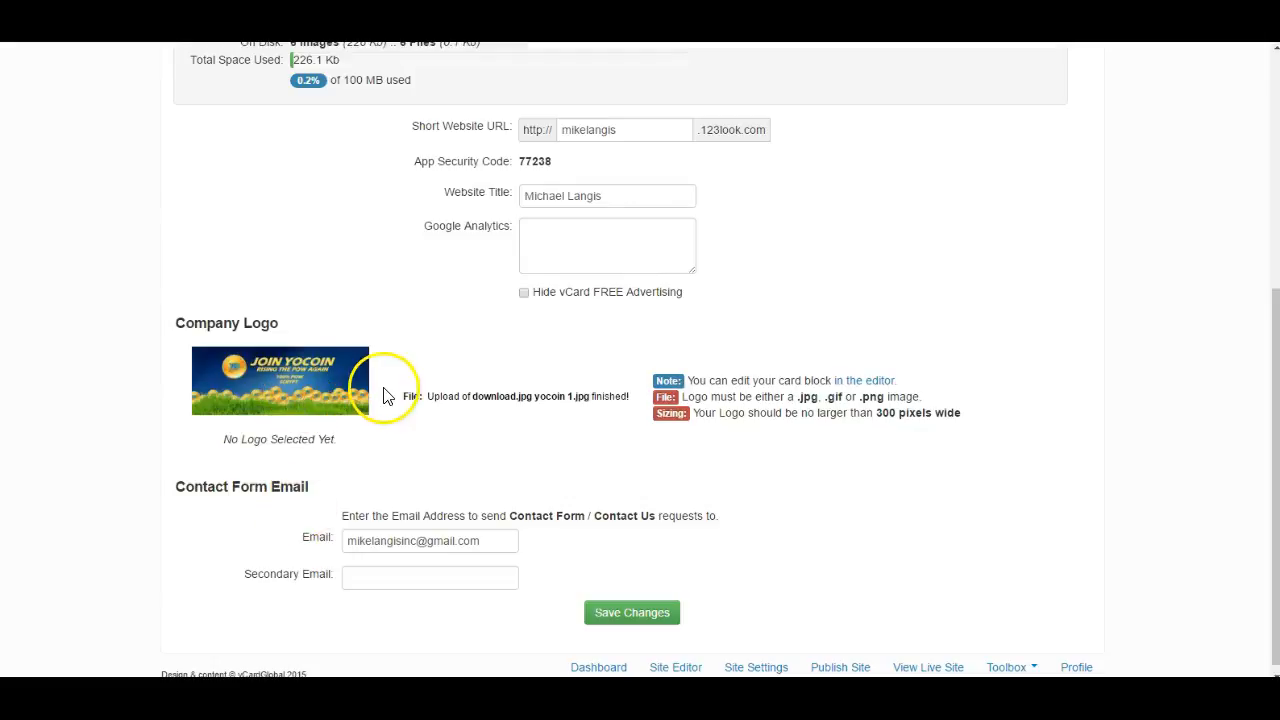
pyautogui.click(628, 617)
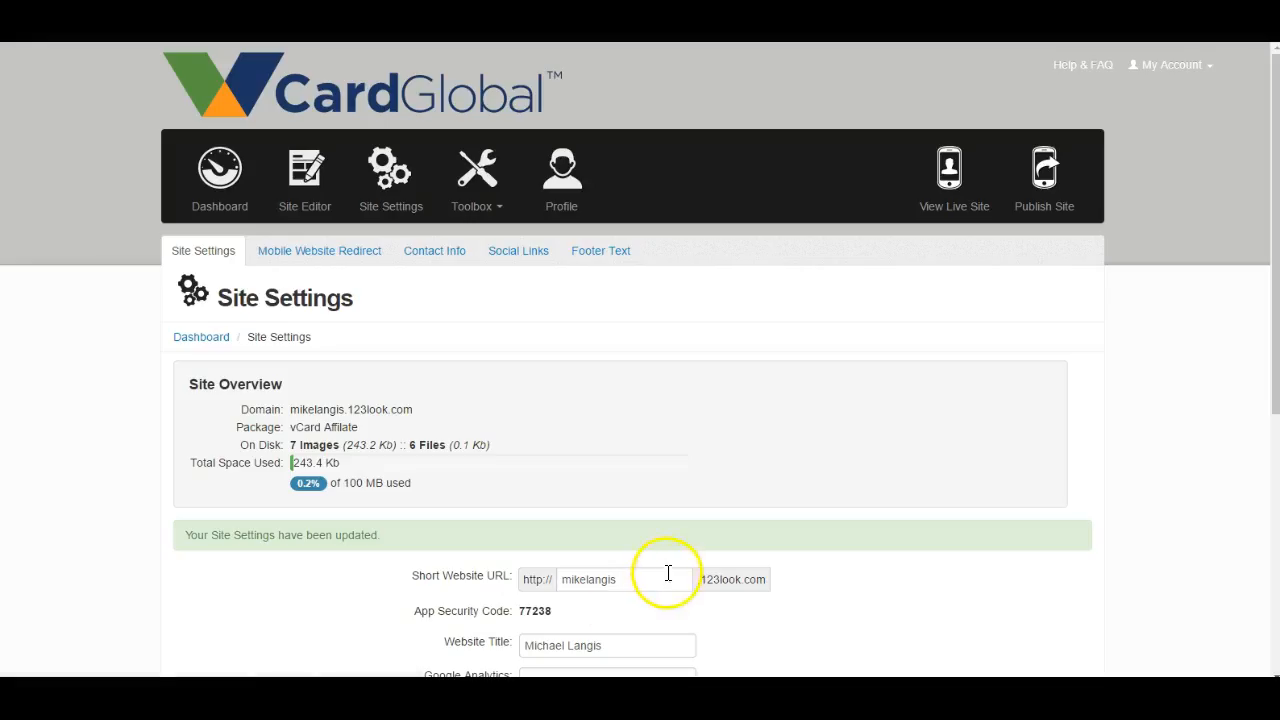
pyautogui.scroll(-1, 668, 577)
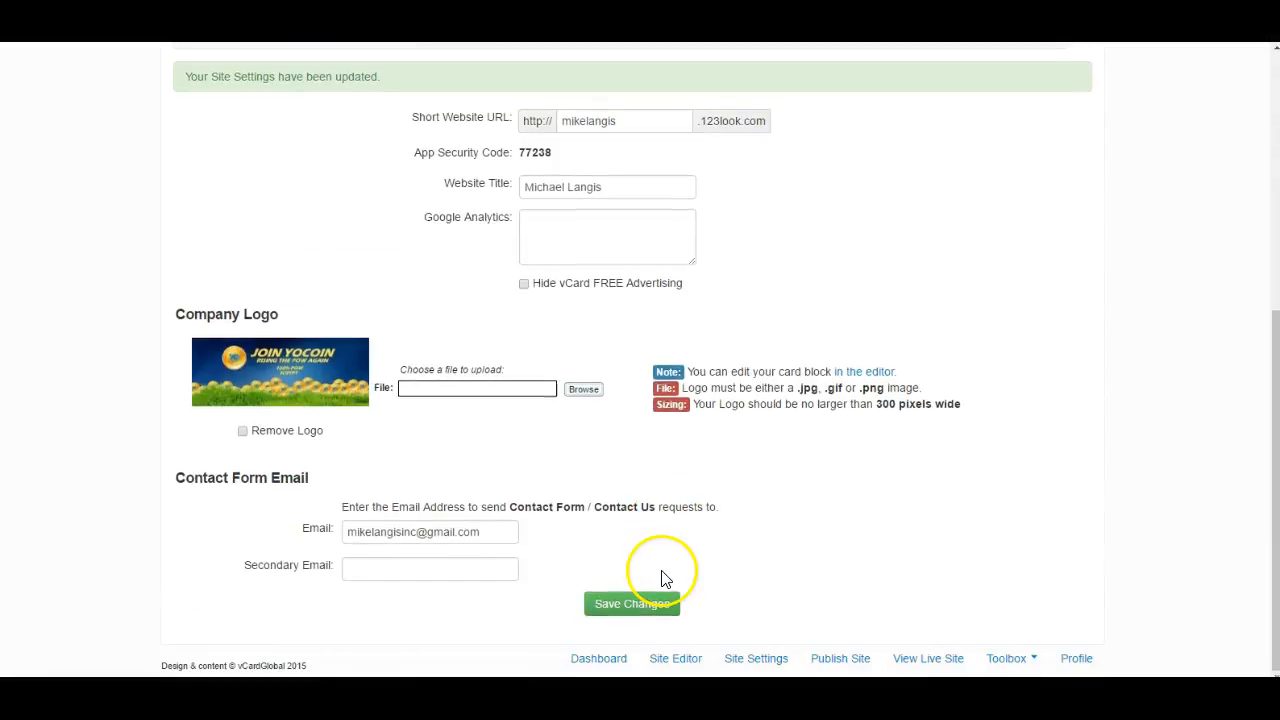
pyautogui.scroll(5, 661, 578)
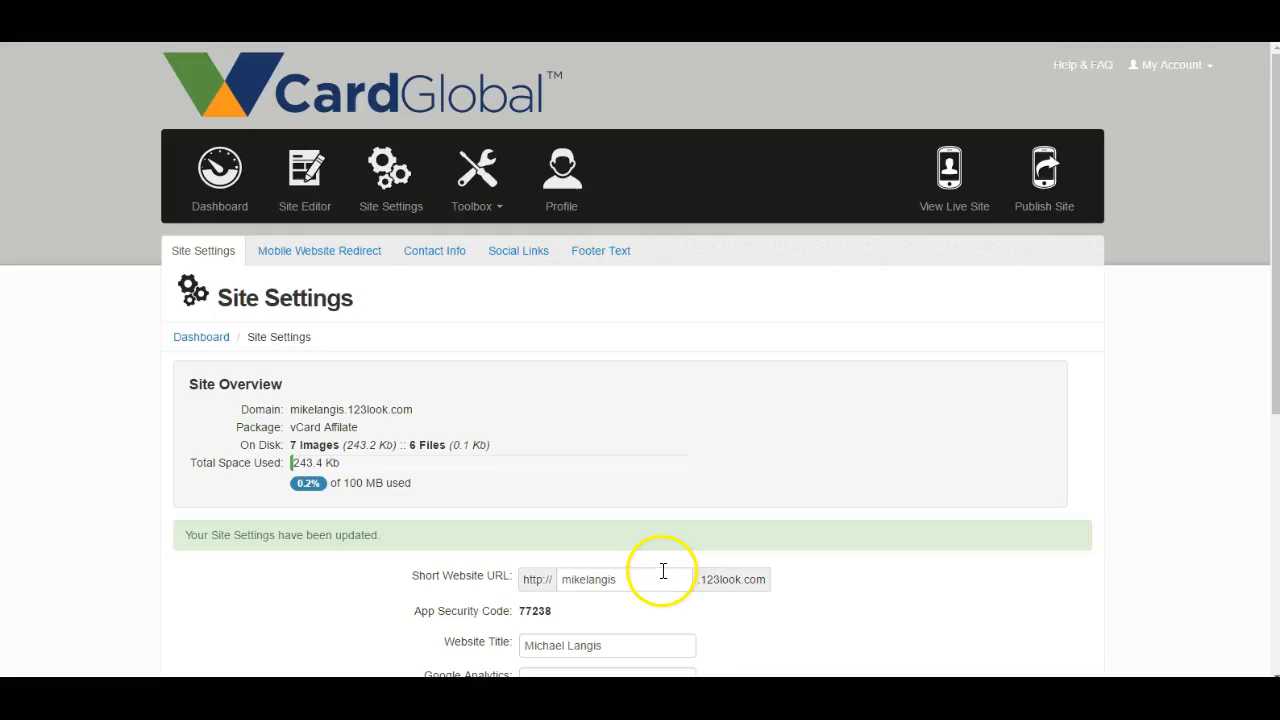
# - Publish the site and review the logo, video and car photo on the live vCard
pyautogui.click(1046, 178)
pyautogui.click(966, 200)
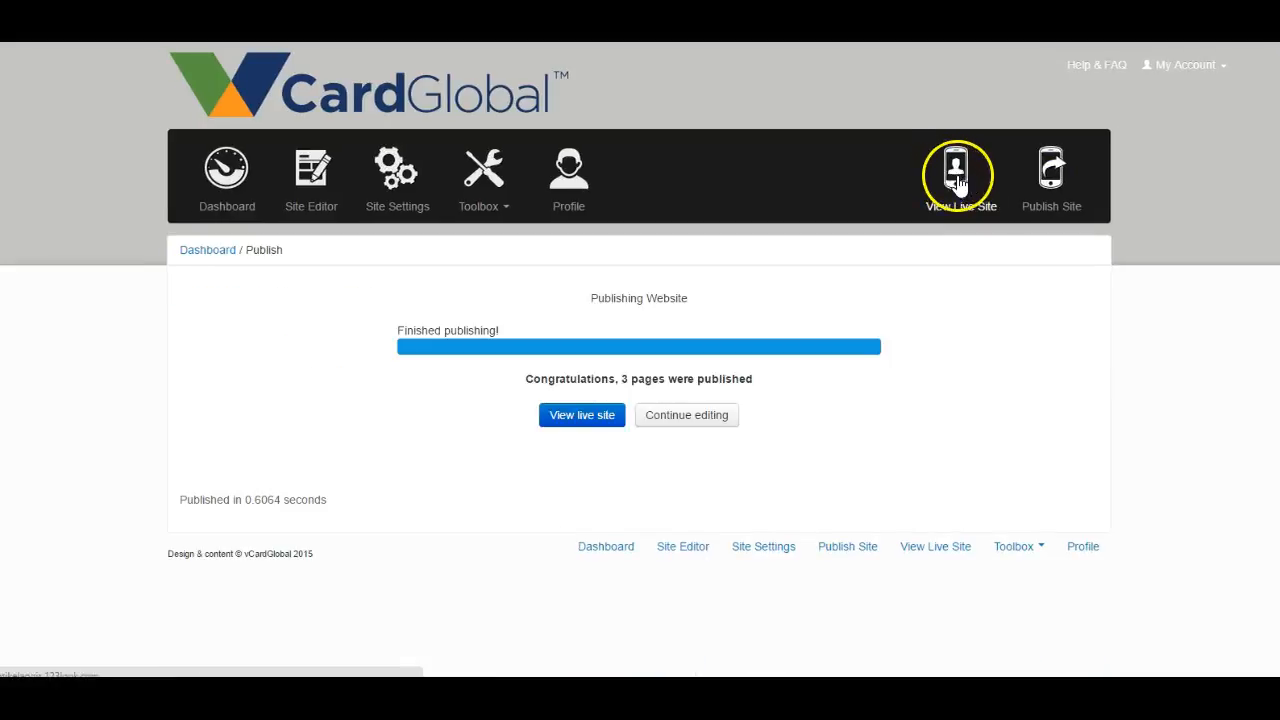
pyautogui.click(955, 175)
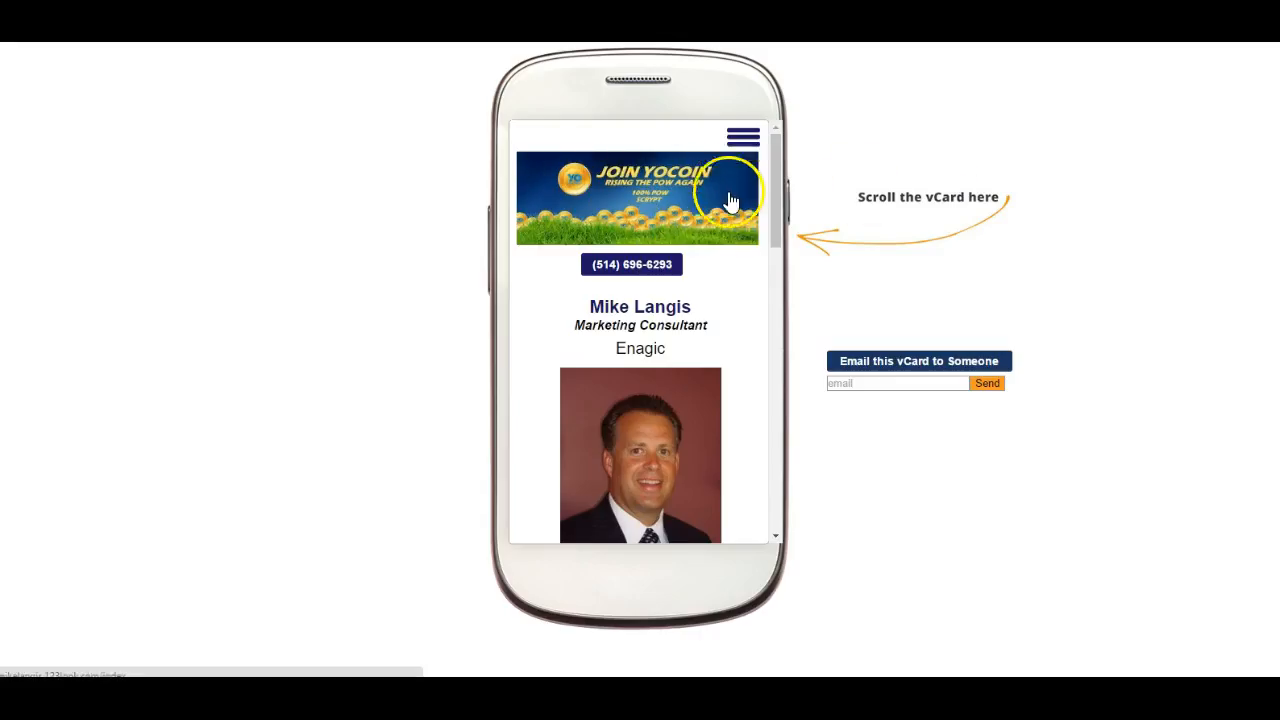
pyautogui.scroll(-8, 663, 286)
pyautogui.scroll(-10, 673, 298)
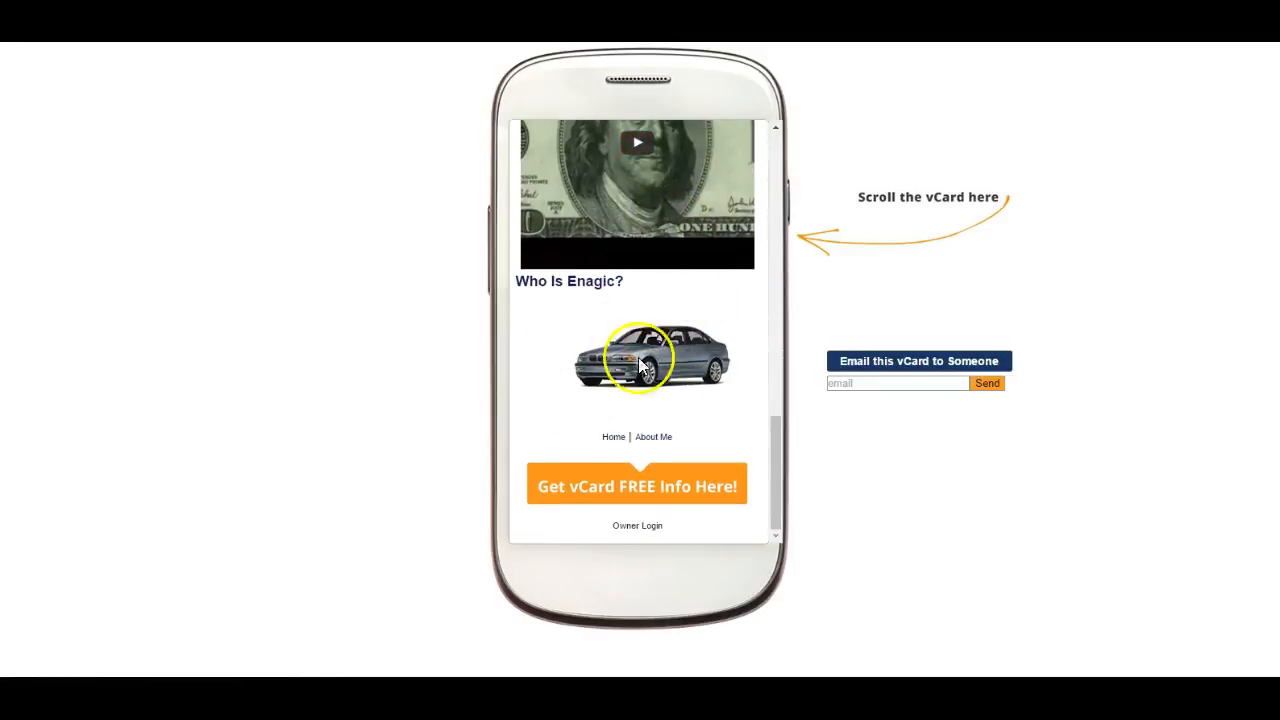
pyautogui.scroll(15, 640, 300)
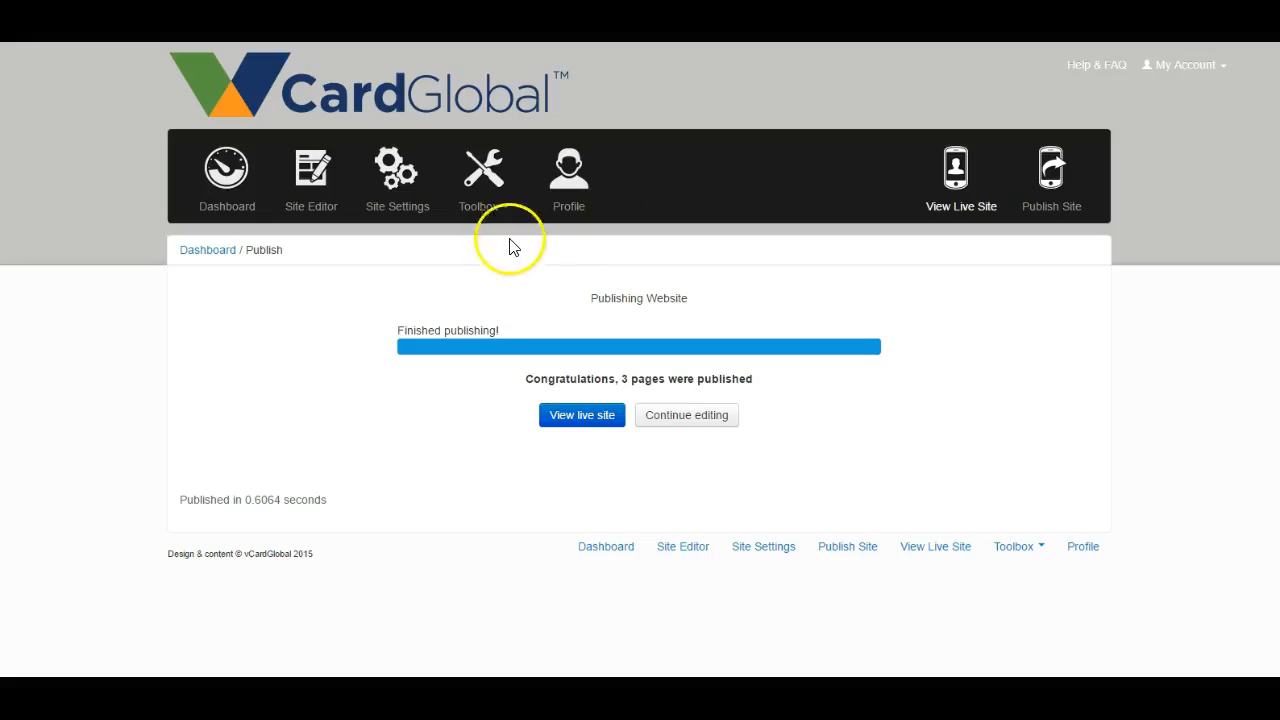
# - Open the Home page in the Site Editor, set Add Contact Form to Yes and save the page settings
pyautogui.click(407, 217)
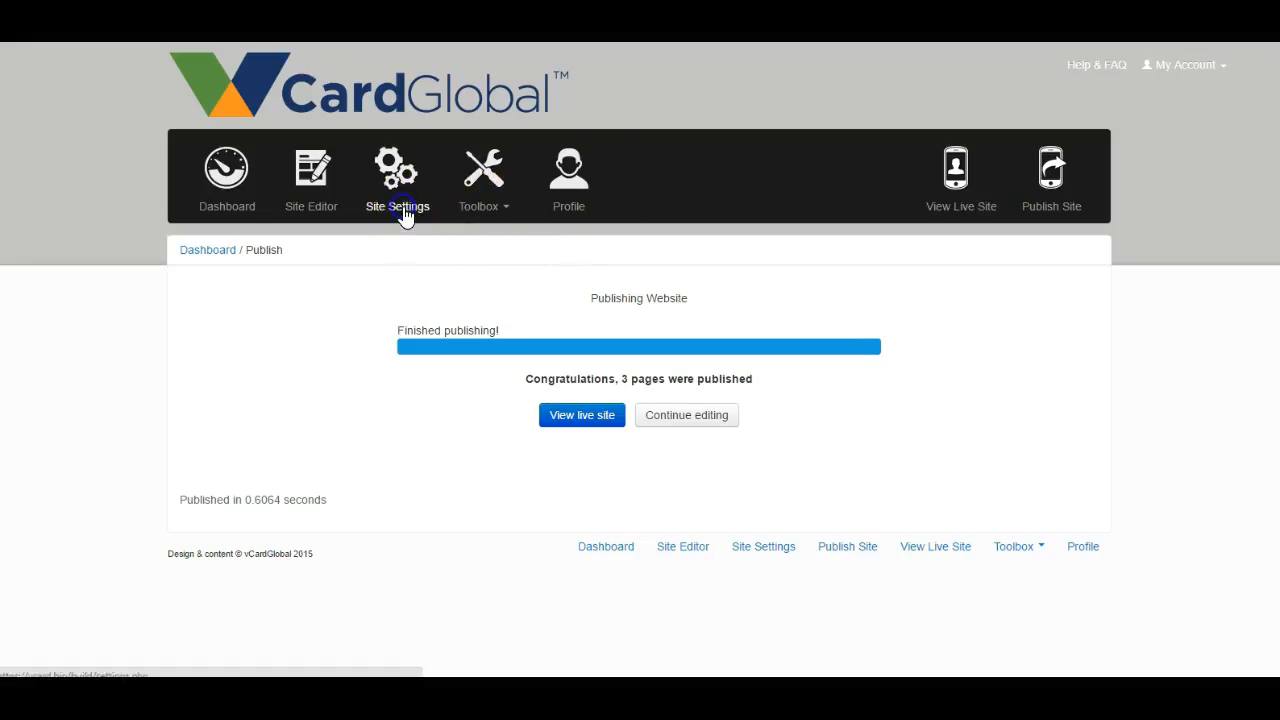
pyautogui.click(313, 215)
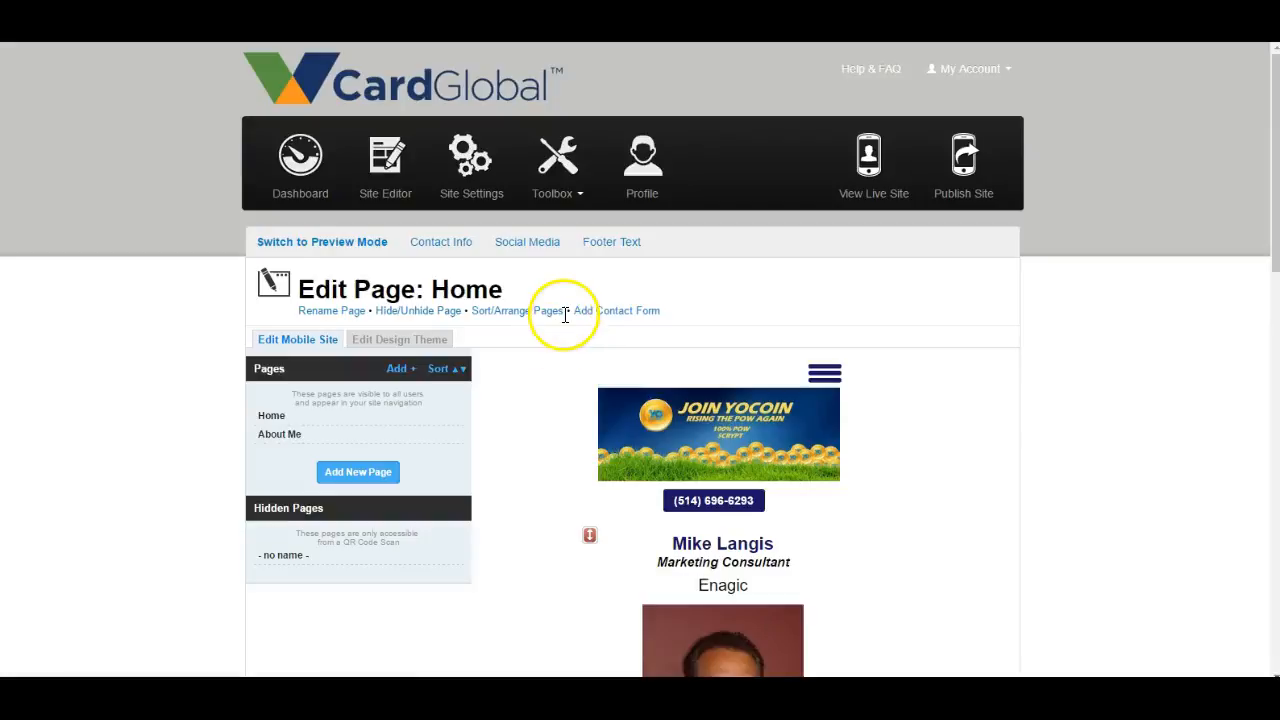
pyautogui.click(622, 316)
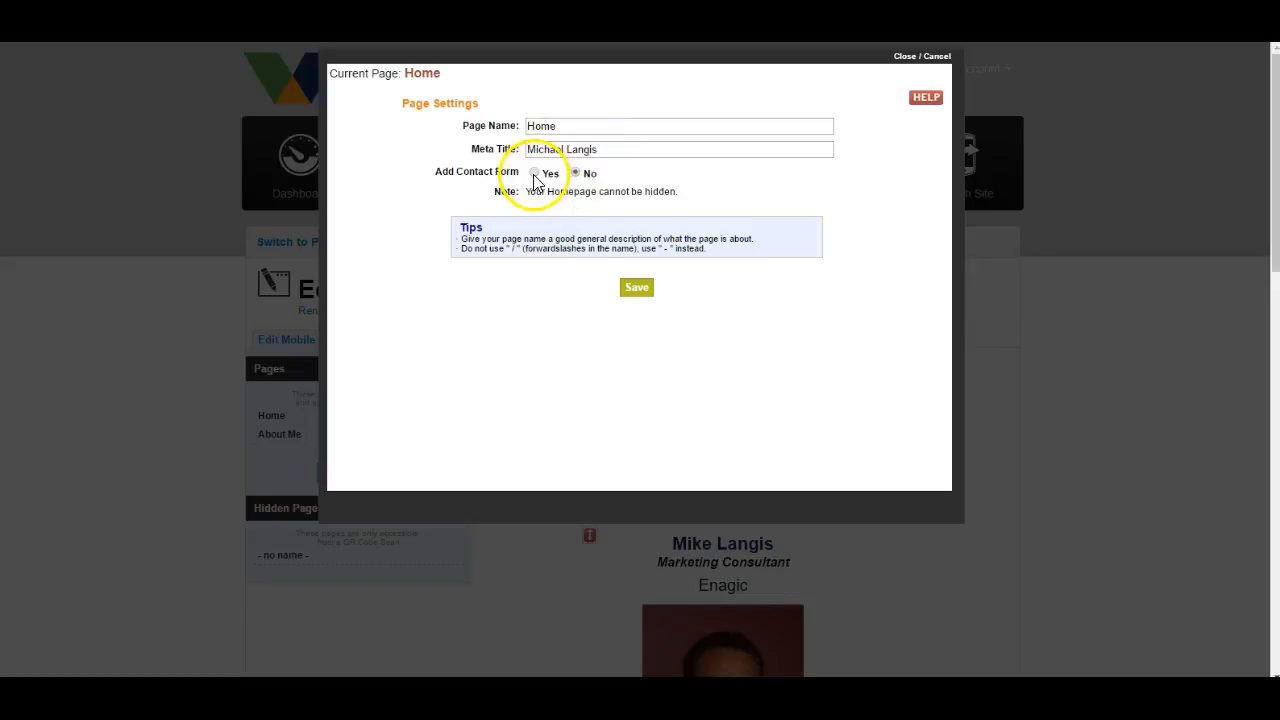
pyautogui.click(643, 285)
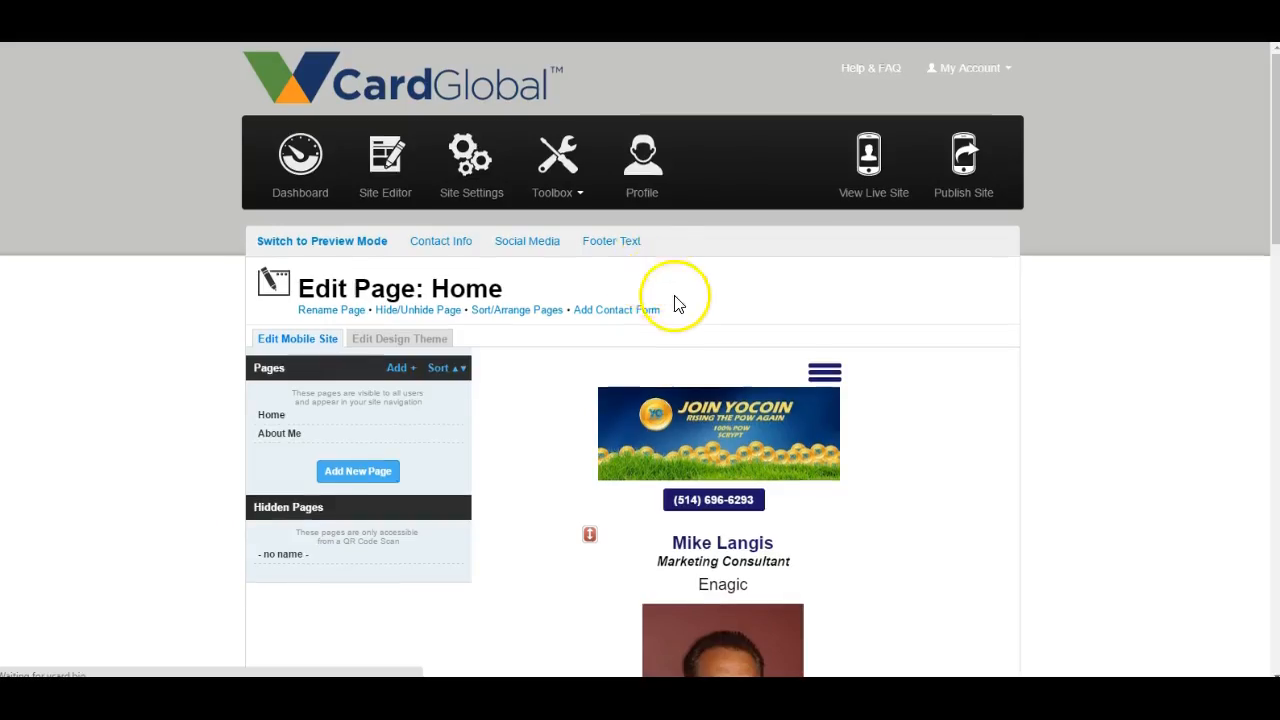
pyautogui.scroll(-2, 677, 297)
pyautogui.scroll(3, 728, 227)
# - Republish the site pages and examine the contact form below the car photo on the live vCard
pyautogui.click(966, 152)
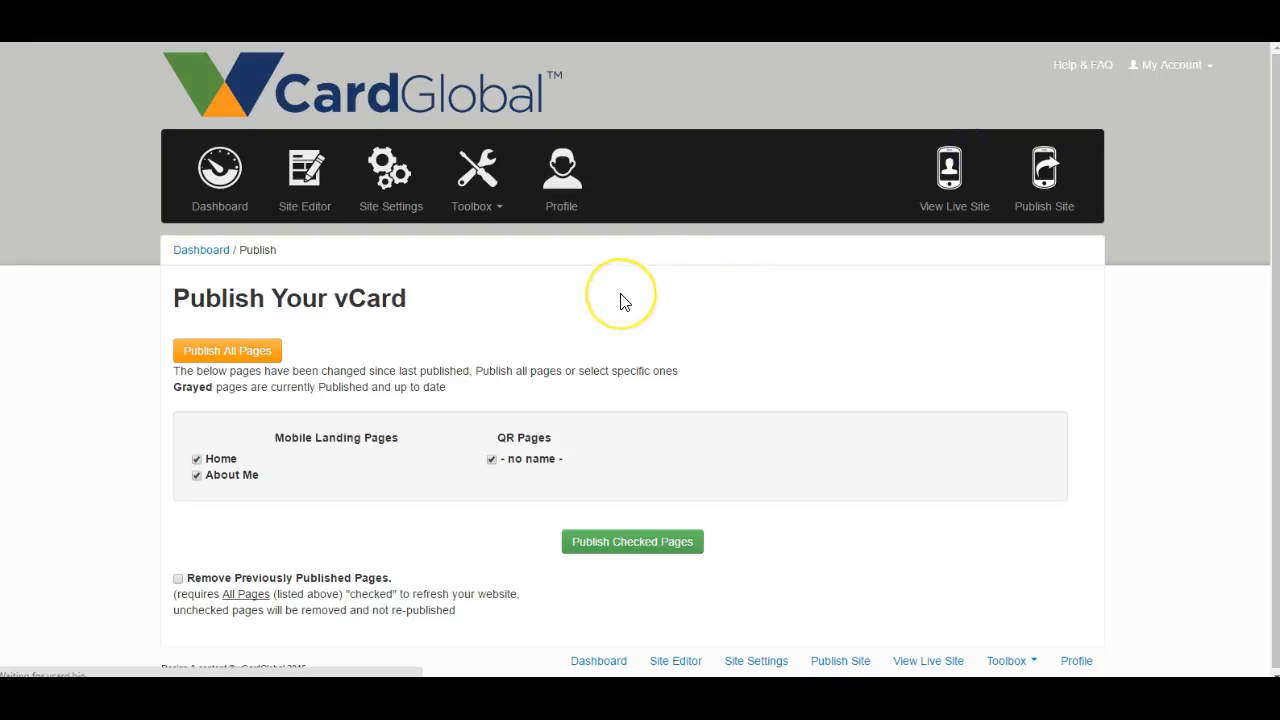
pyautogui.click(957, 172)
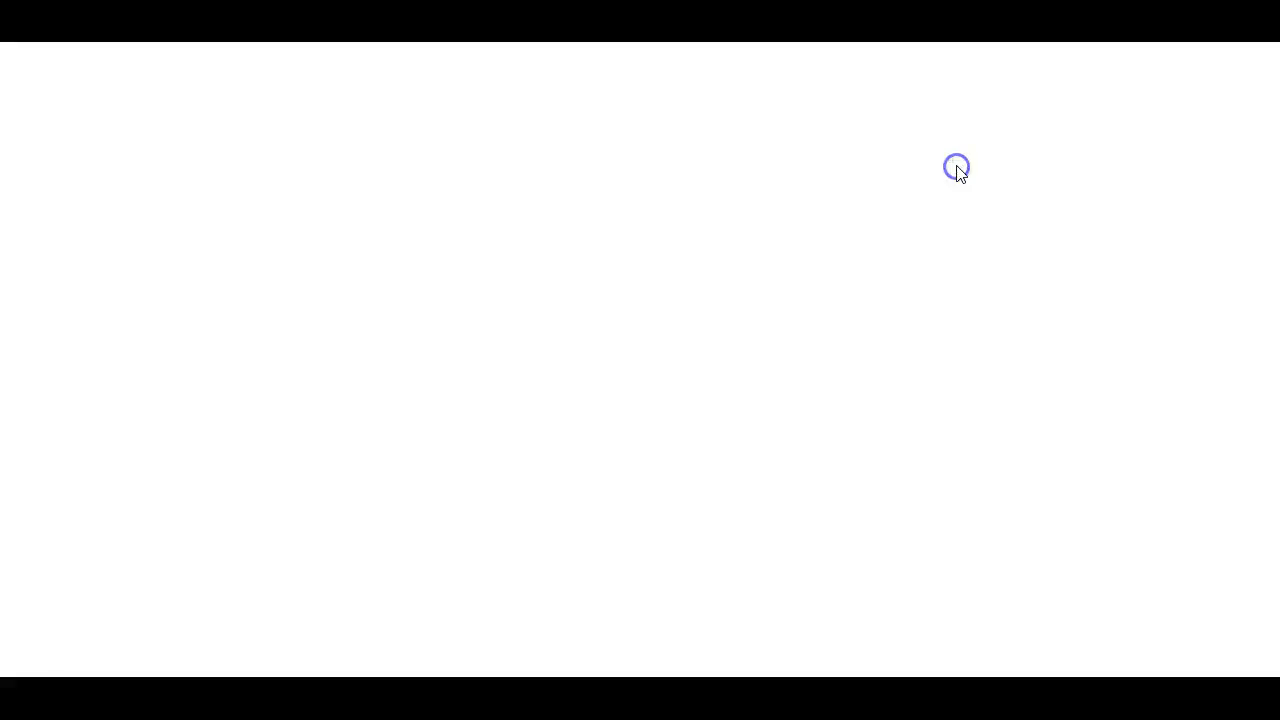
pyautogui.scroll(-5, 680, 260)
pyautogui.scroll(-10, 668, 278)
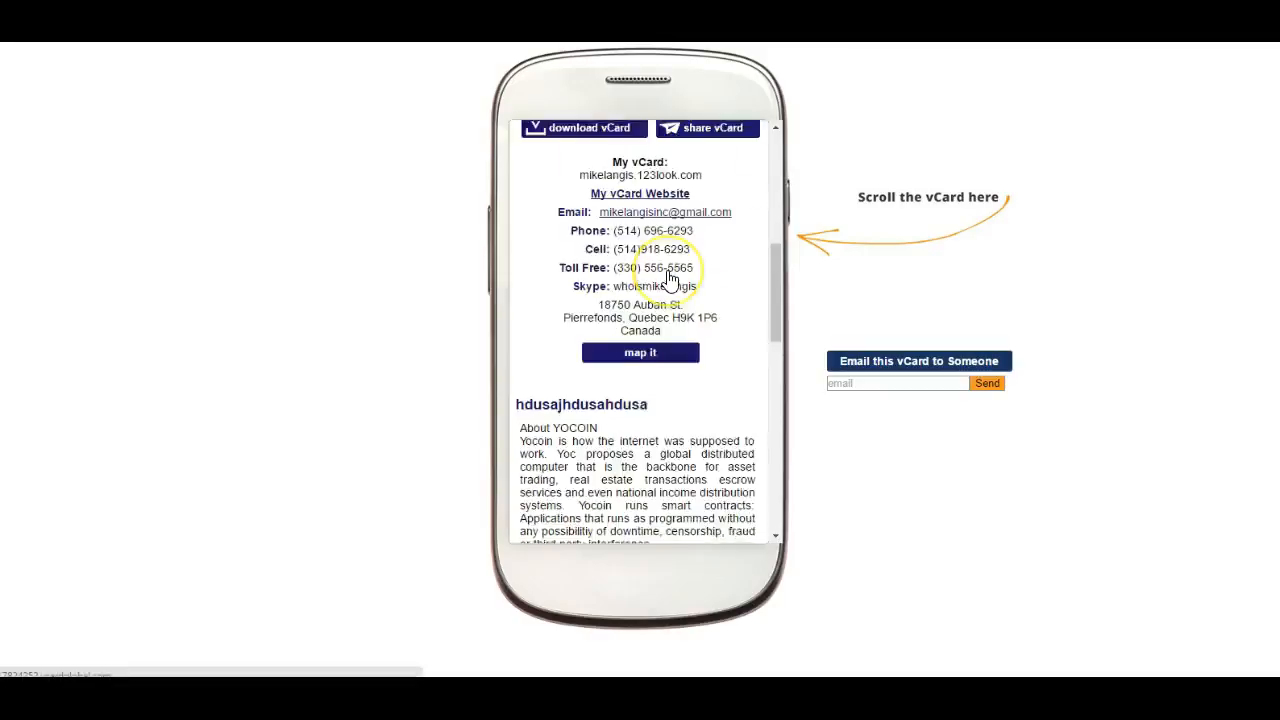
pyautogui.scroll(-6, 670, 280)
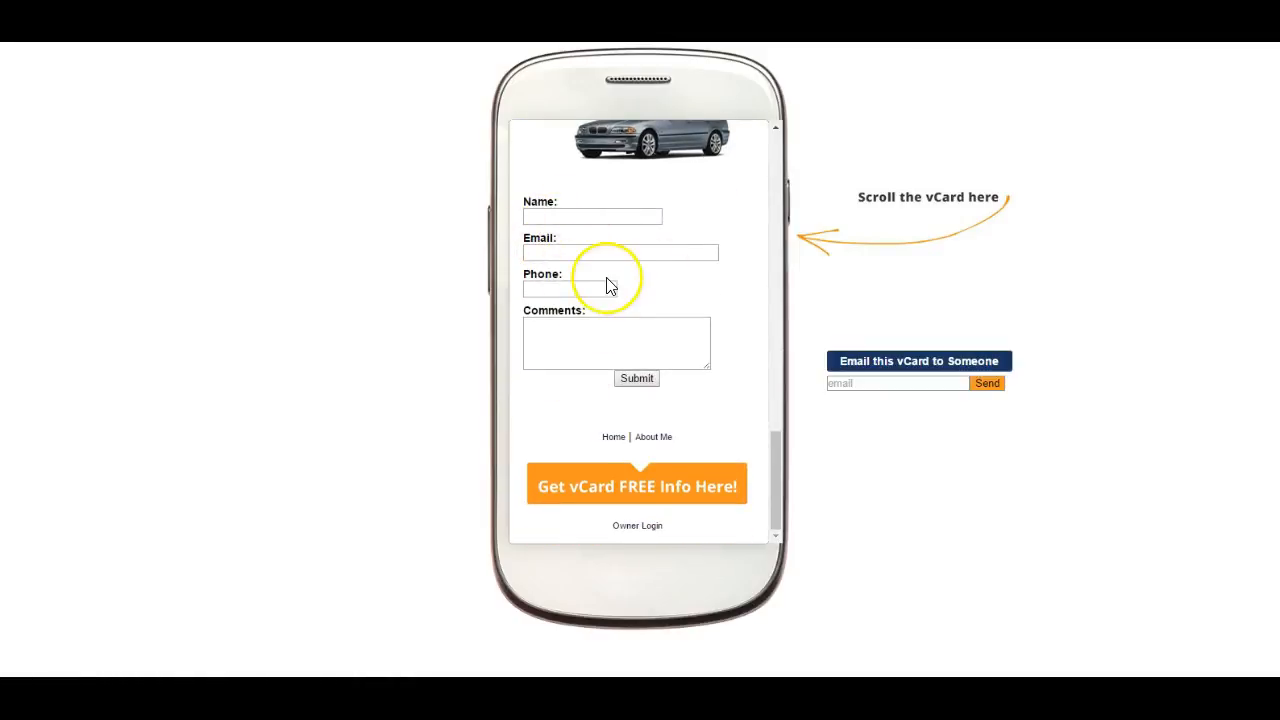
pyautogui.scroll(3, 606, 277)
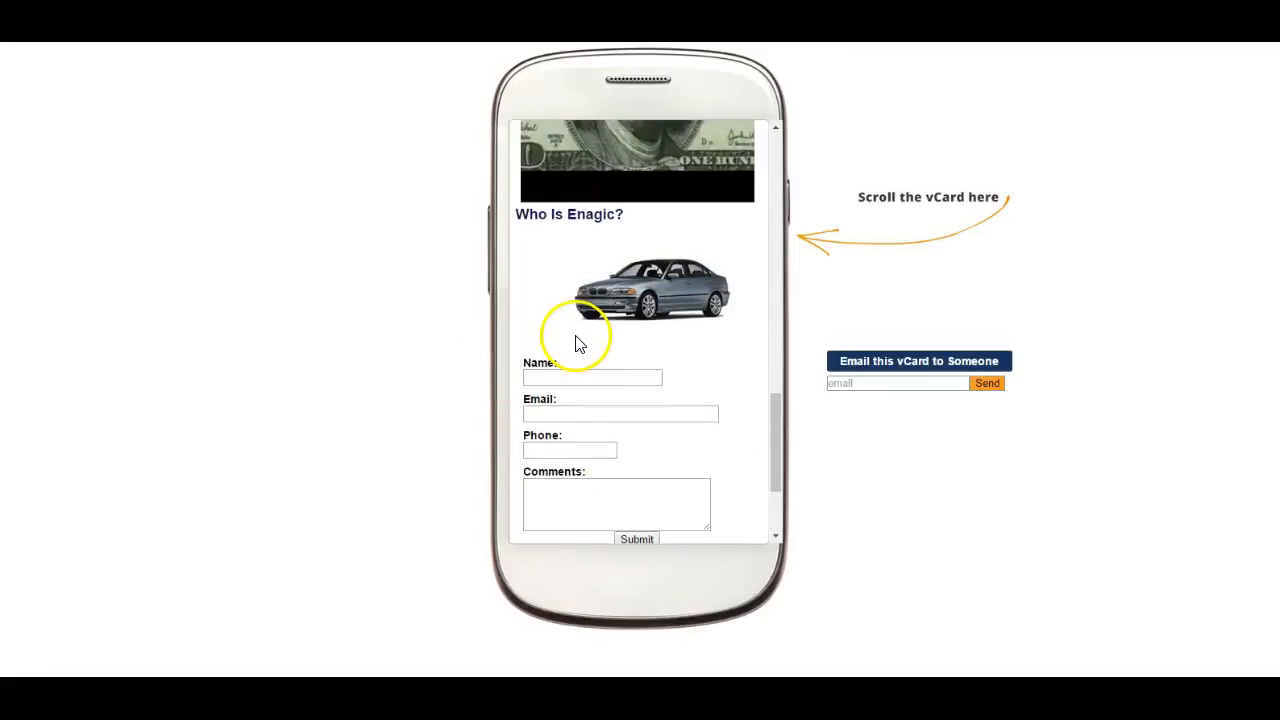
pyautogui.scroll(-2, 577, 344)
pyautogui.scroll(-1, 577, 344)
pyautogui.scroll(4, 574, 334)
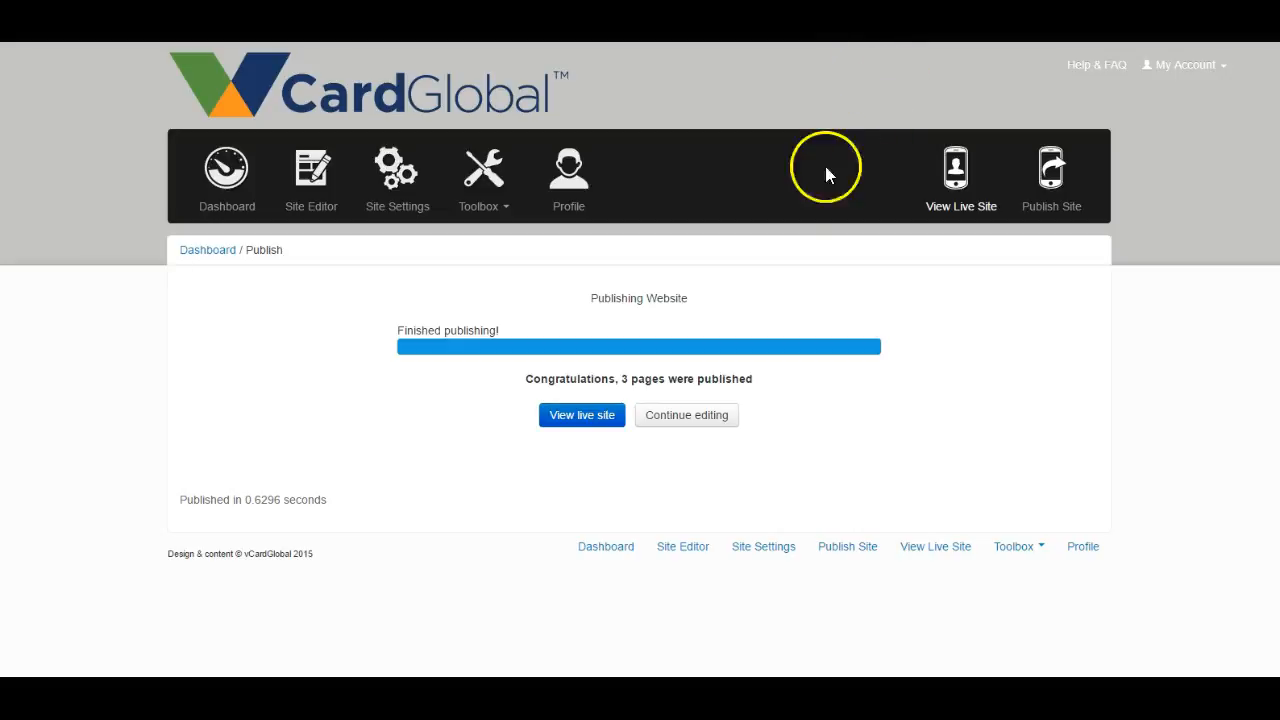
pyautogui.click(397, 183)
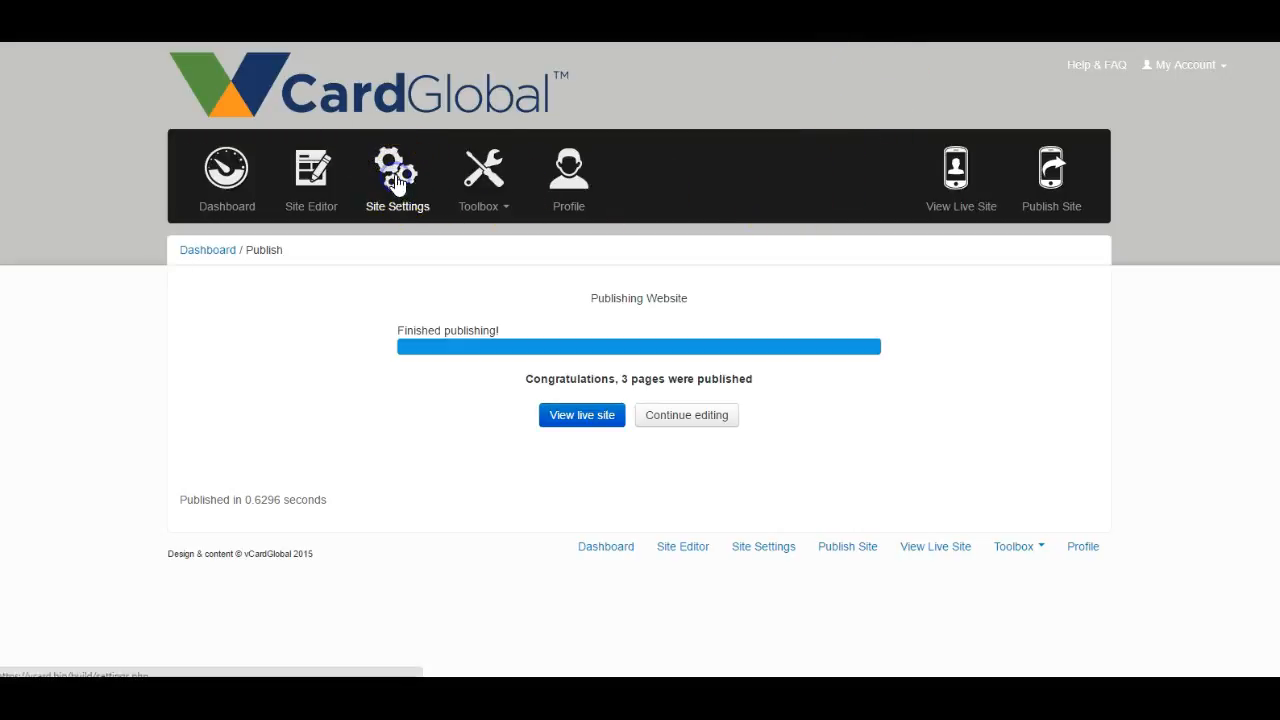
pyautogui.scroll(-3, 586, 277)
pyautogui.scroll(3, 586, 277)
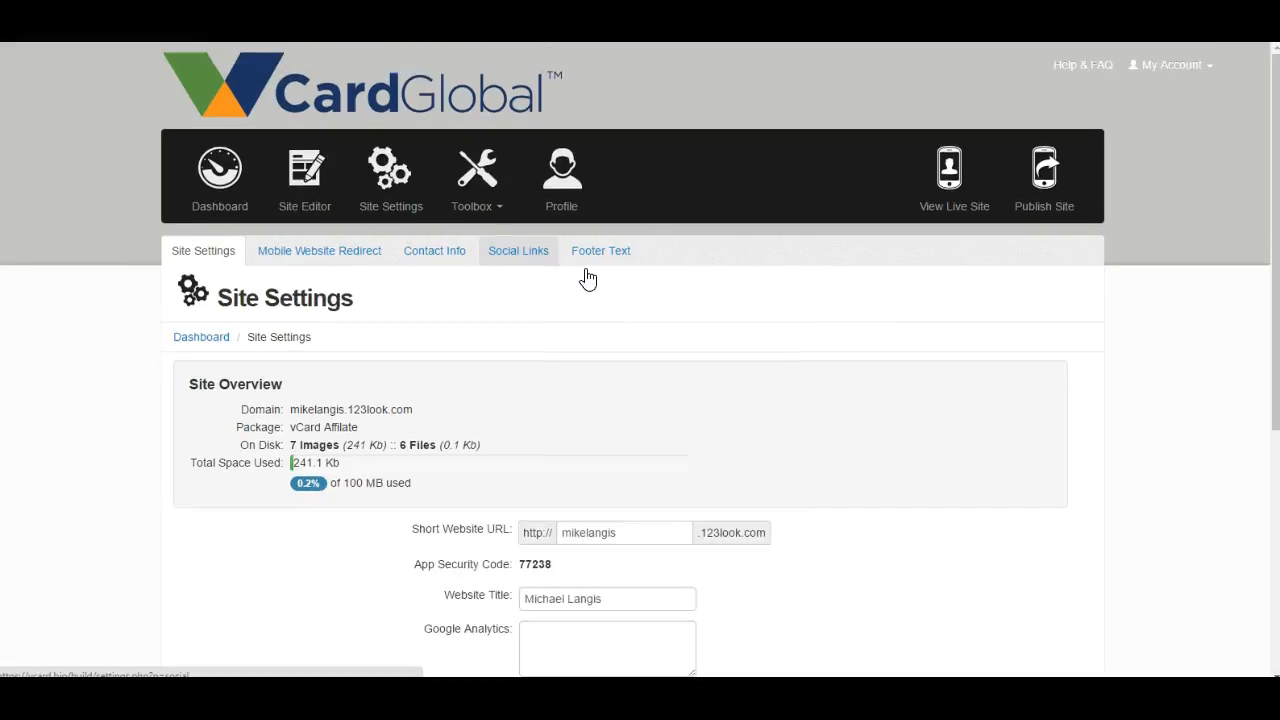
# - Return to the Home page editor and add a Paragraph (Text, Photos) content block below the car photo
pyautogui.click(305, 207)
pyautogui.scroll(-5, 687, 391)
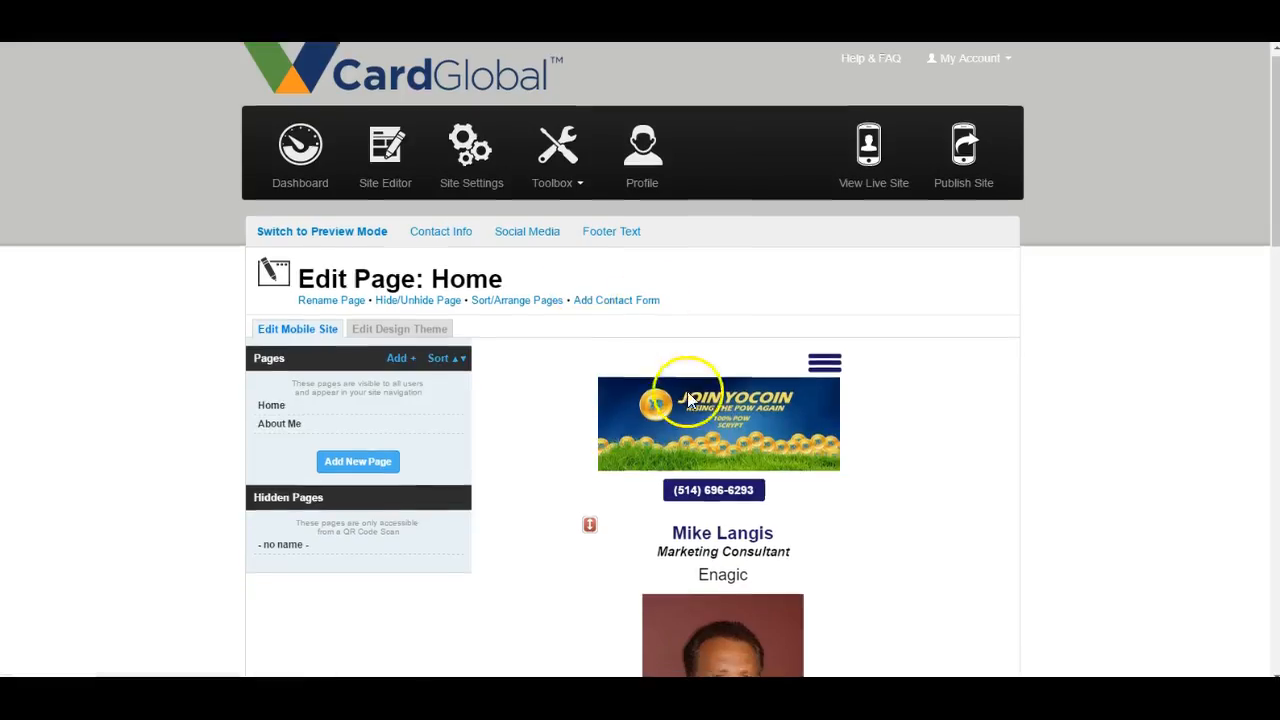
pyautogui.scroll(-10, 687, 350)
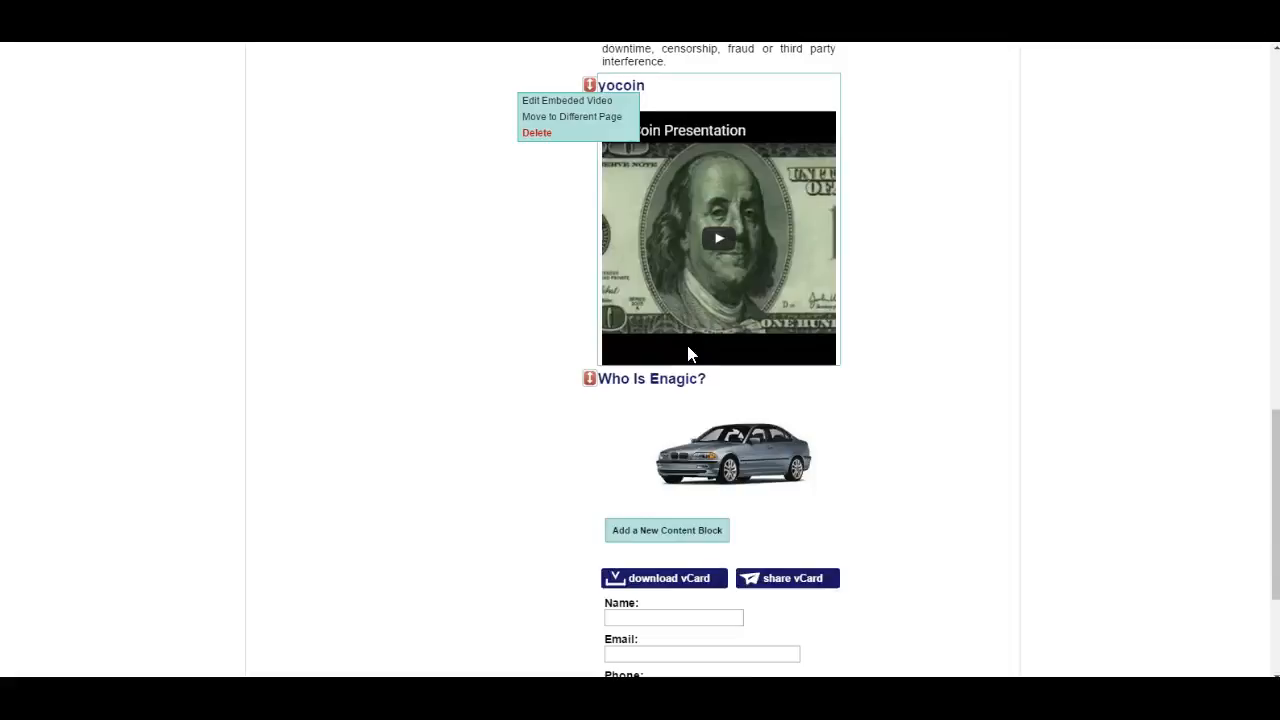
pyautogui.scroll(-2, 690, 355)
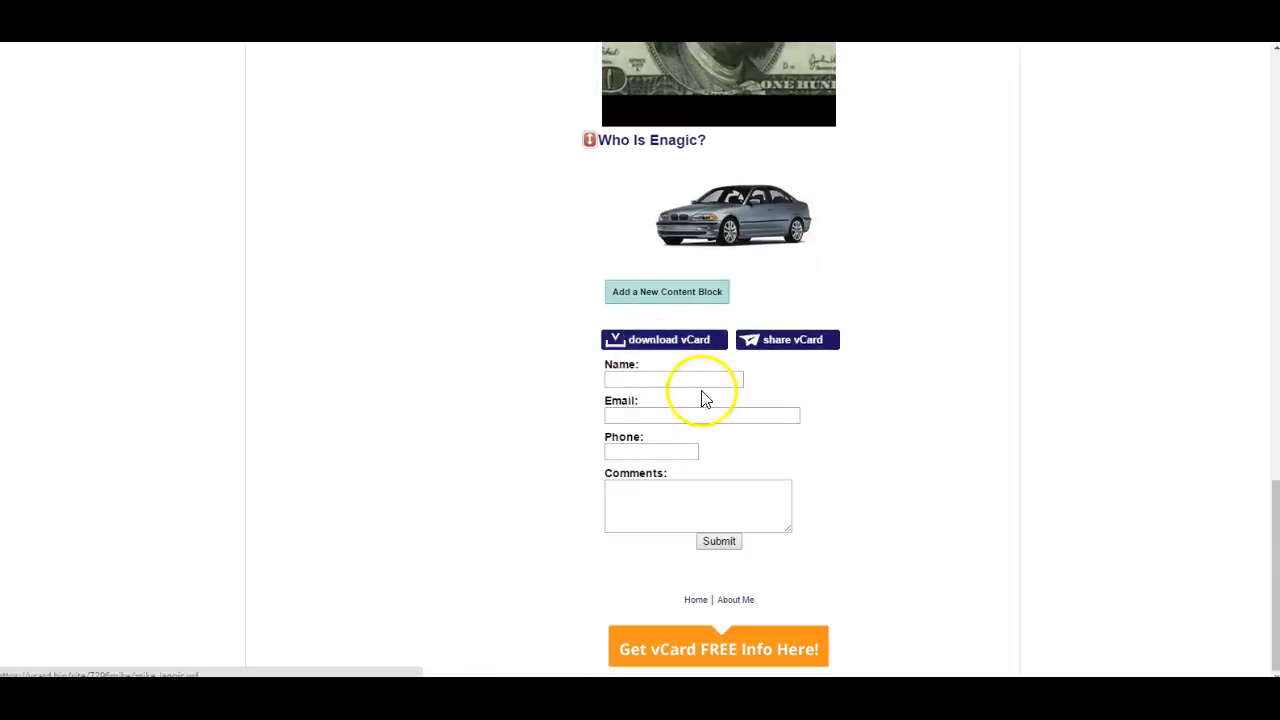
pyautogui.click(656, 305)
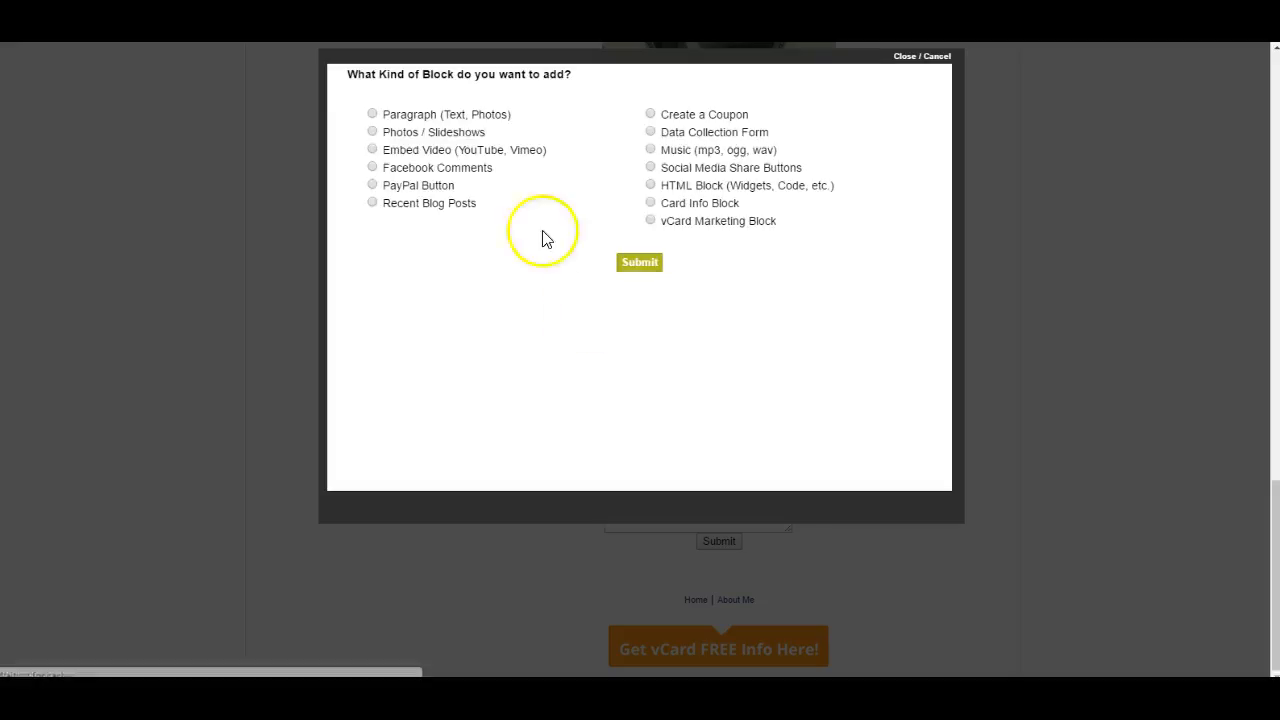
pyautogui.click(372, 115)
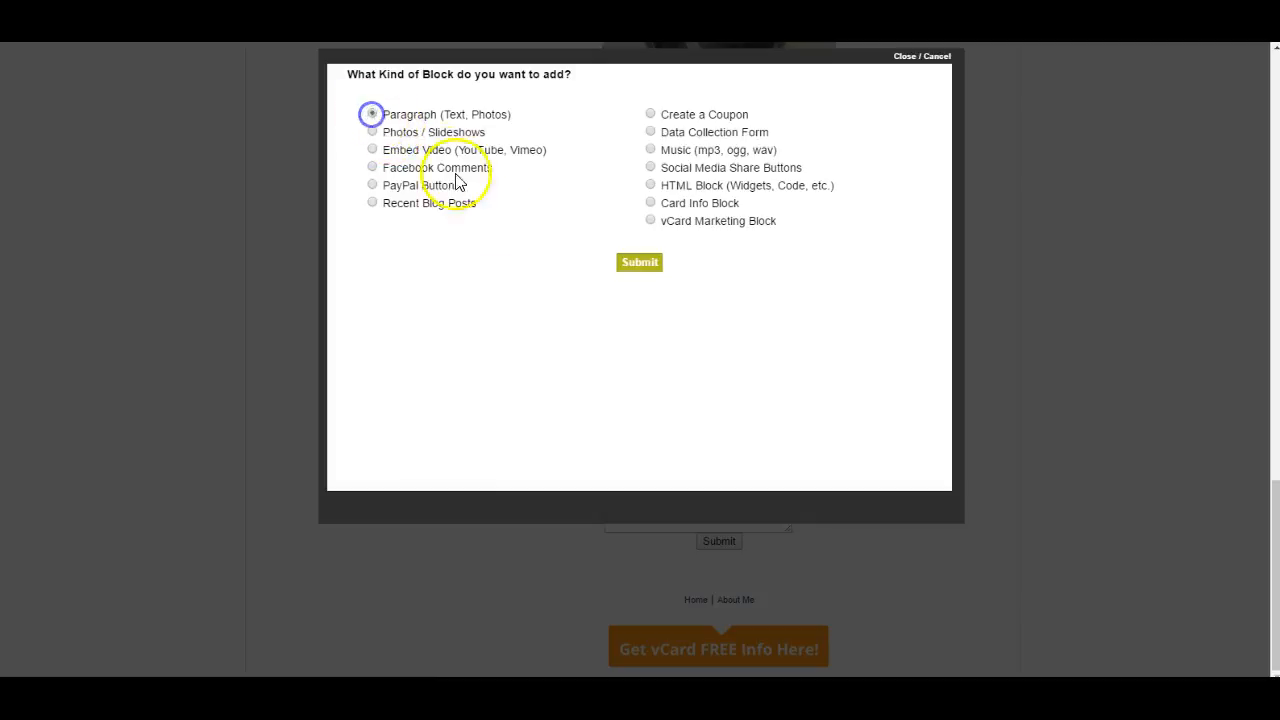
pyautogui.click(640, 268)
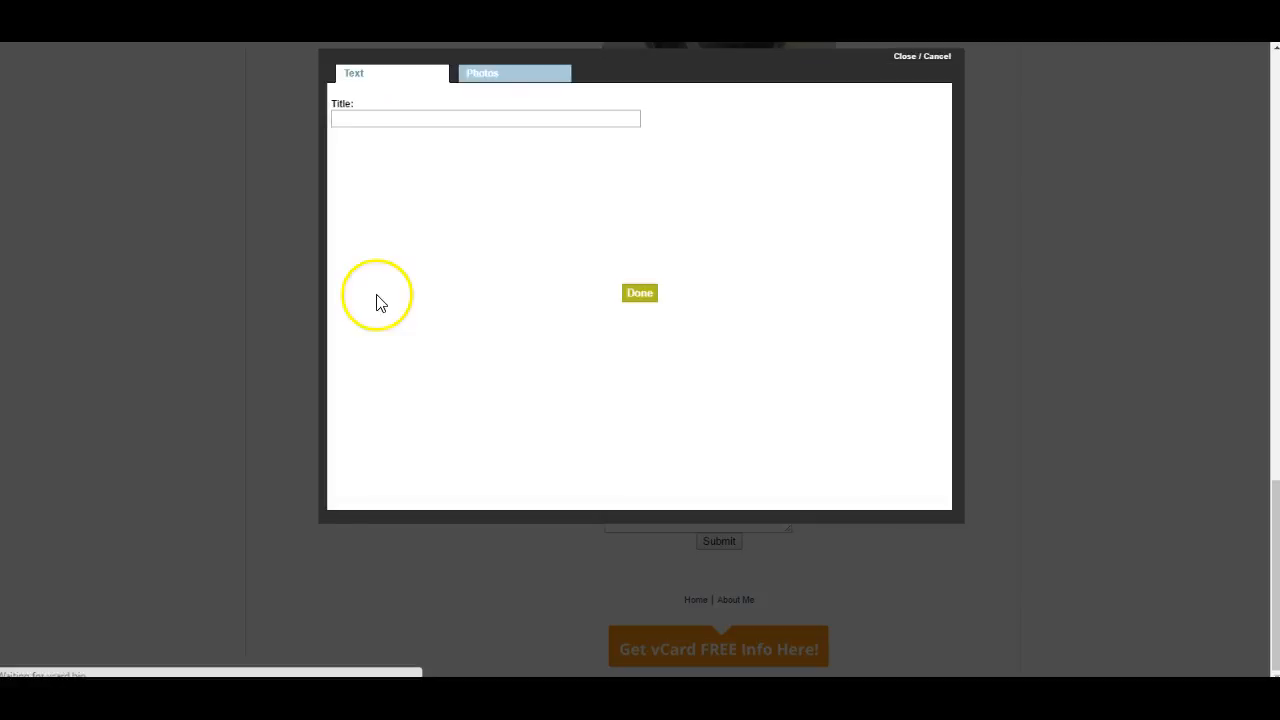
# - Set the new paragraph block's title to "Contact Me For More Information"
pyautogui.click(372, 118)
pyautogui.write('ct Me For More Information')
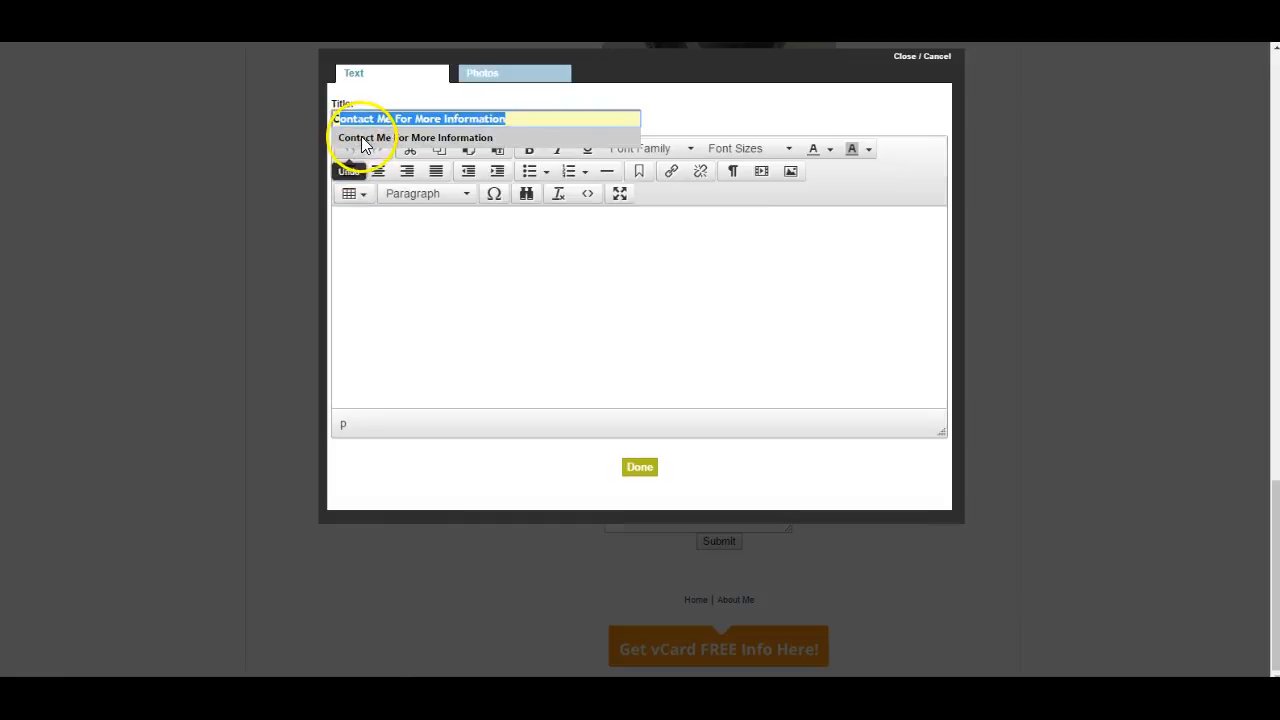
pyautogui.click(361, 136)
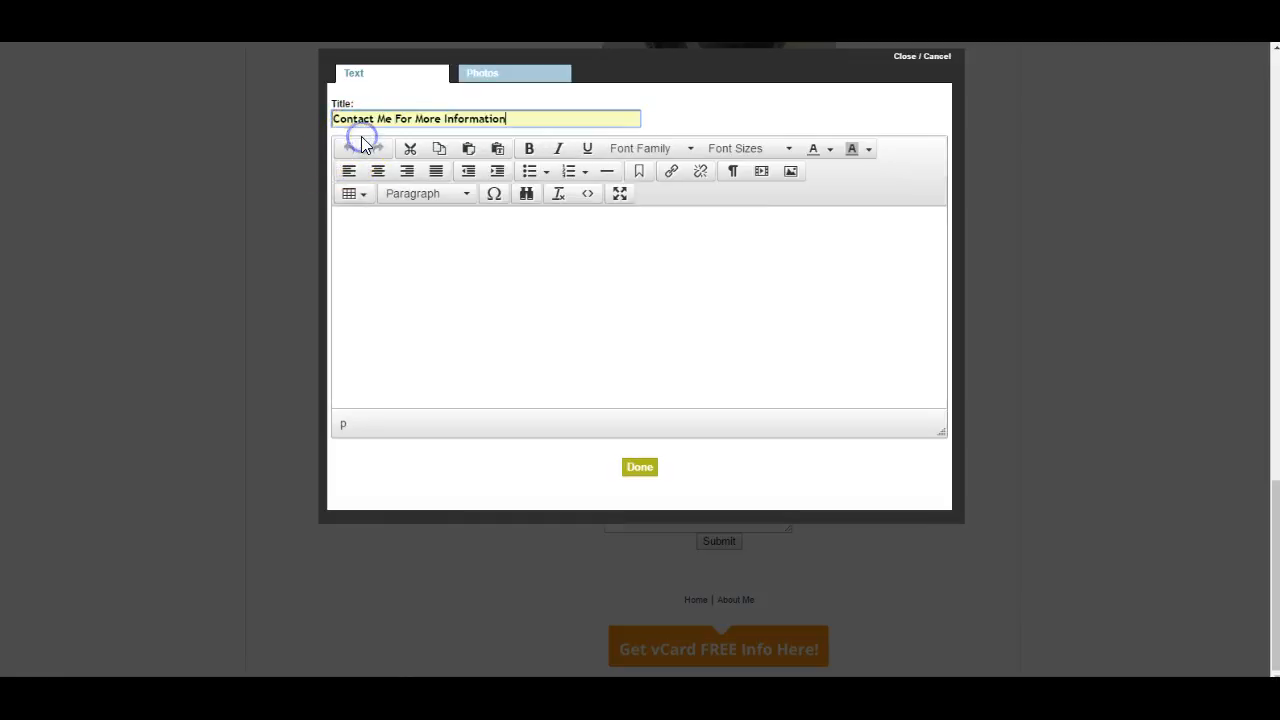
pyautogui.click(531, 150)
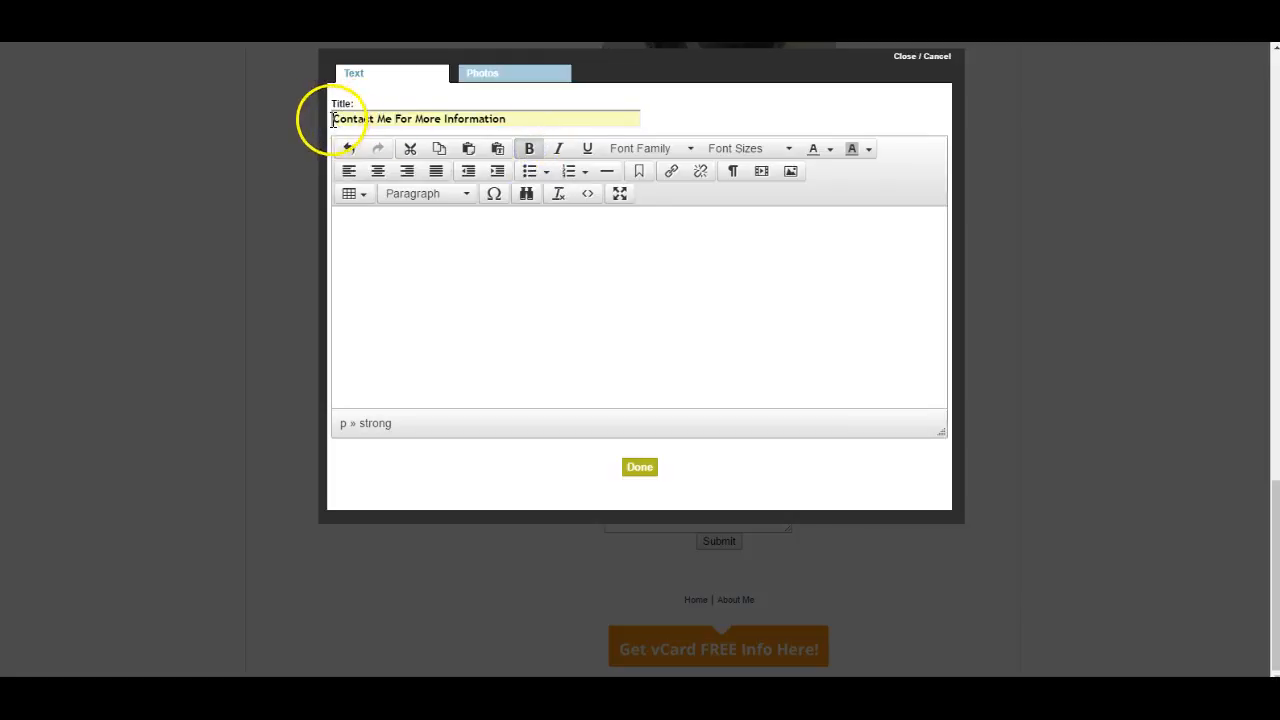
pyautogui.moveTo(333, 119); pyautogui.dragTo(464, 121)
pyautogui.click(529, 148)
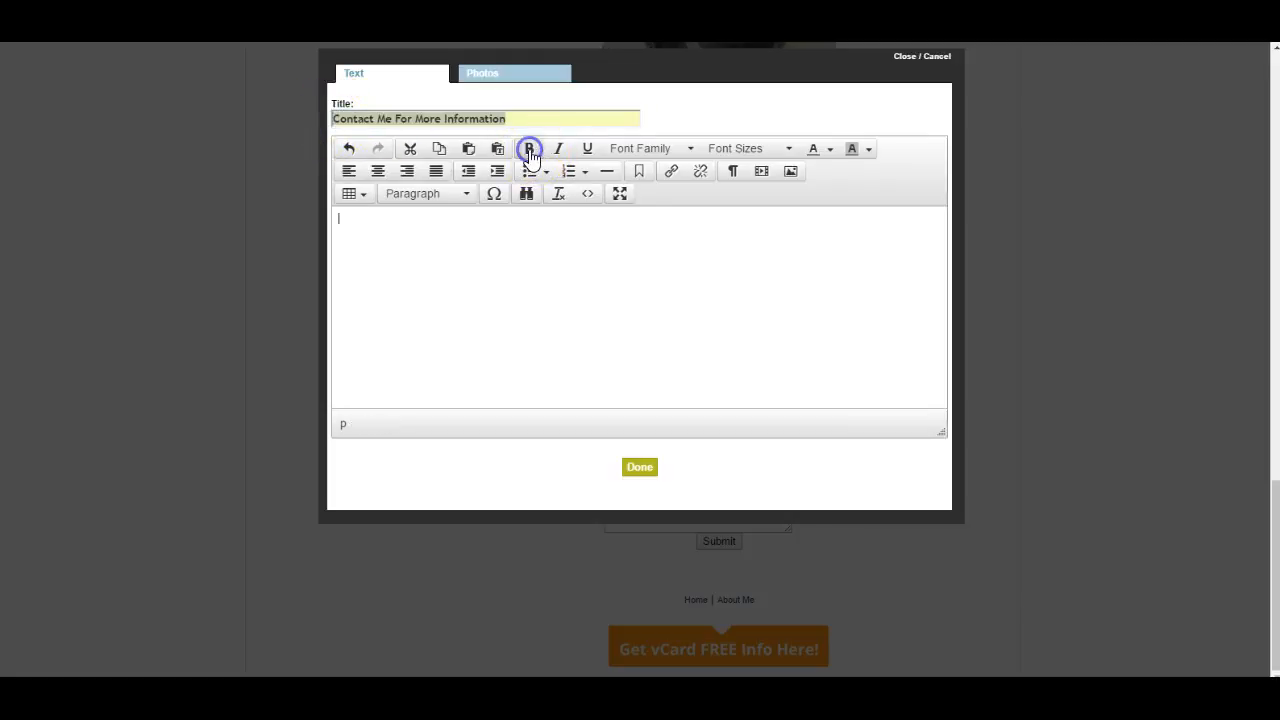
# - Save the "Contact Me For More Information" paragraph block and republish the site pages
pyautogui.click(640, 470)
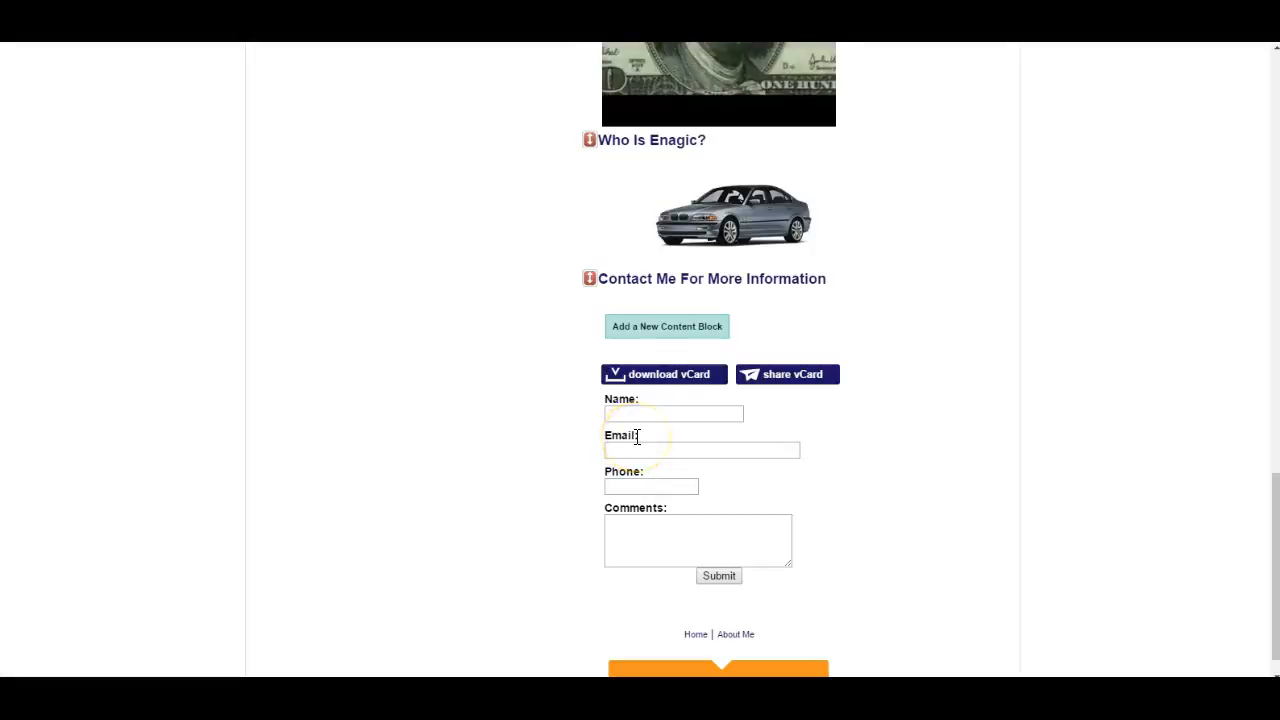
pyautogui.scroll(8, 714, 243)
pyautogui.scroll(6, 951, 249)
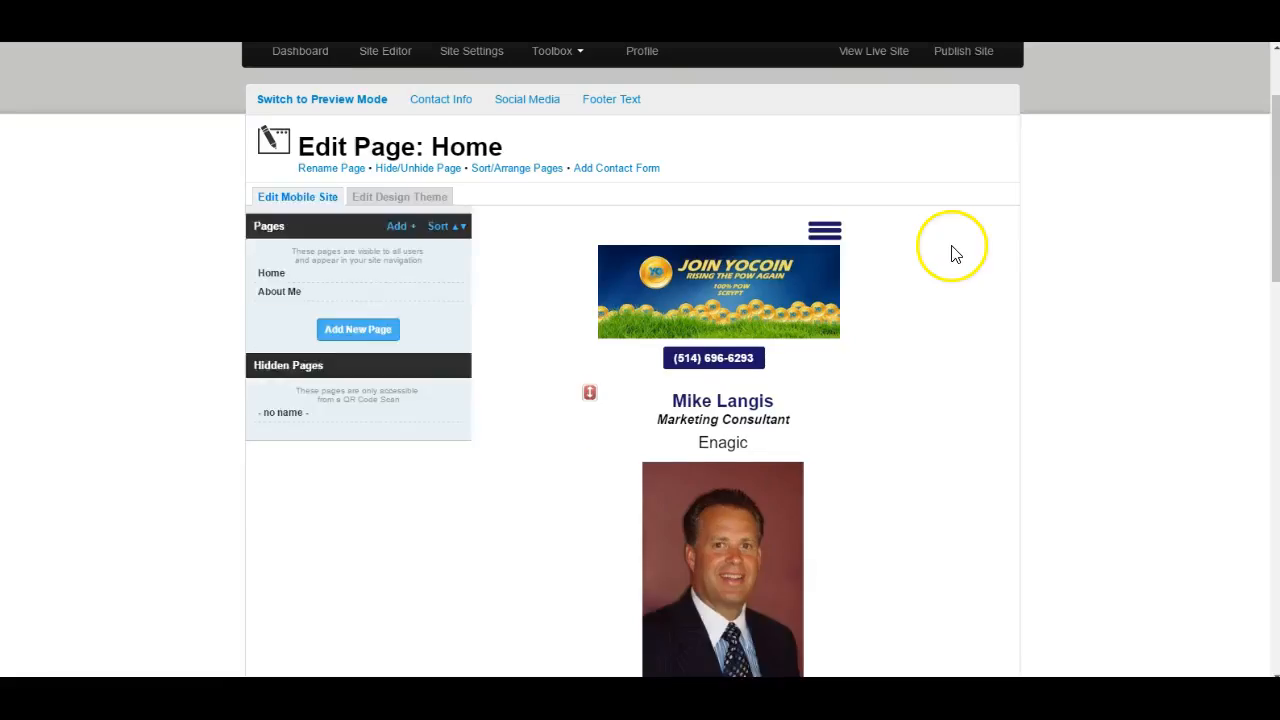
pyautogui.click(966, 86)
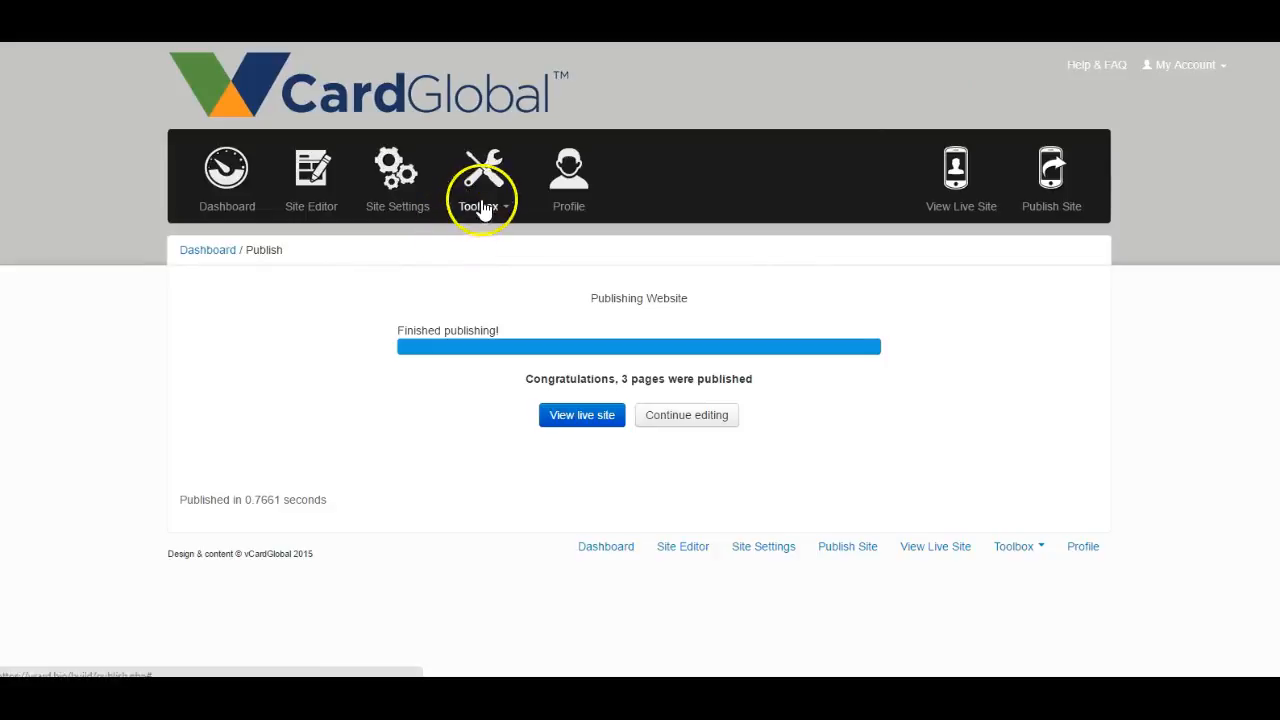
# - Open the live vCard and check the new heading above the contact form
pyautogui.click(958, 205)
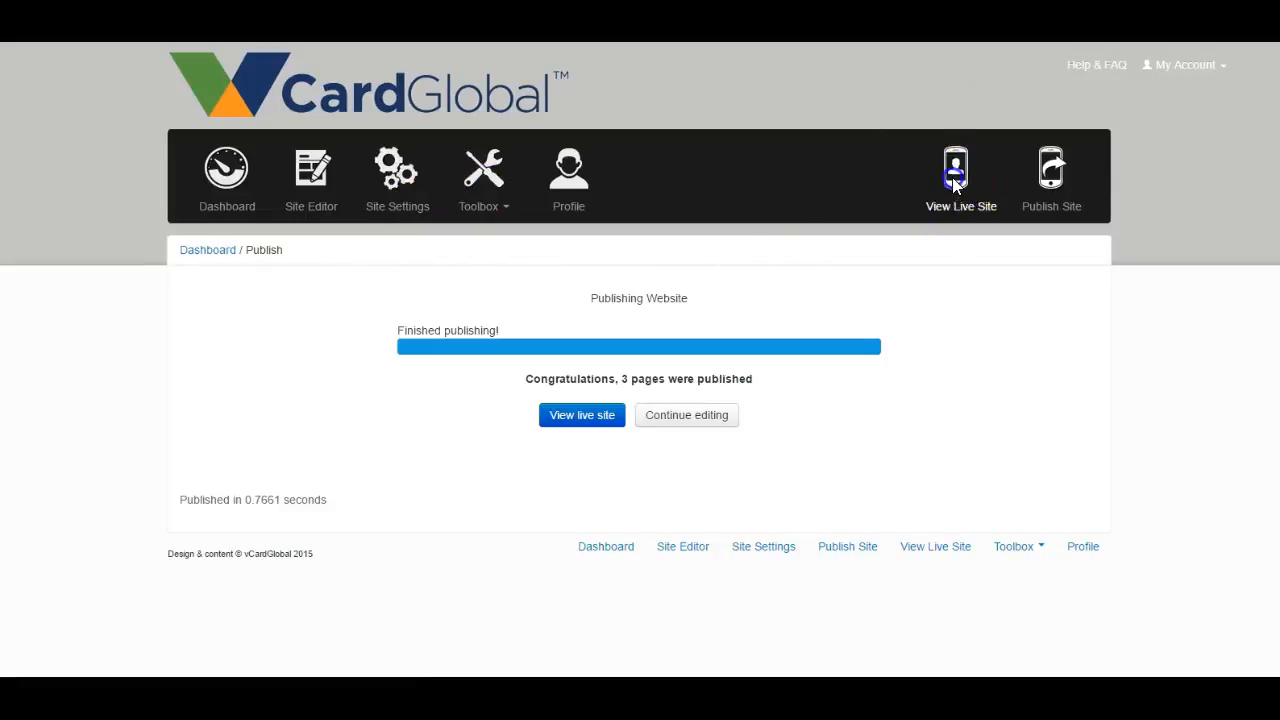
pyautogui.scroll(-15, 676, 347)
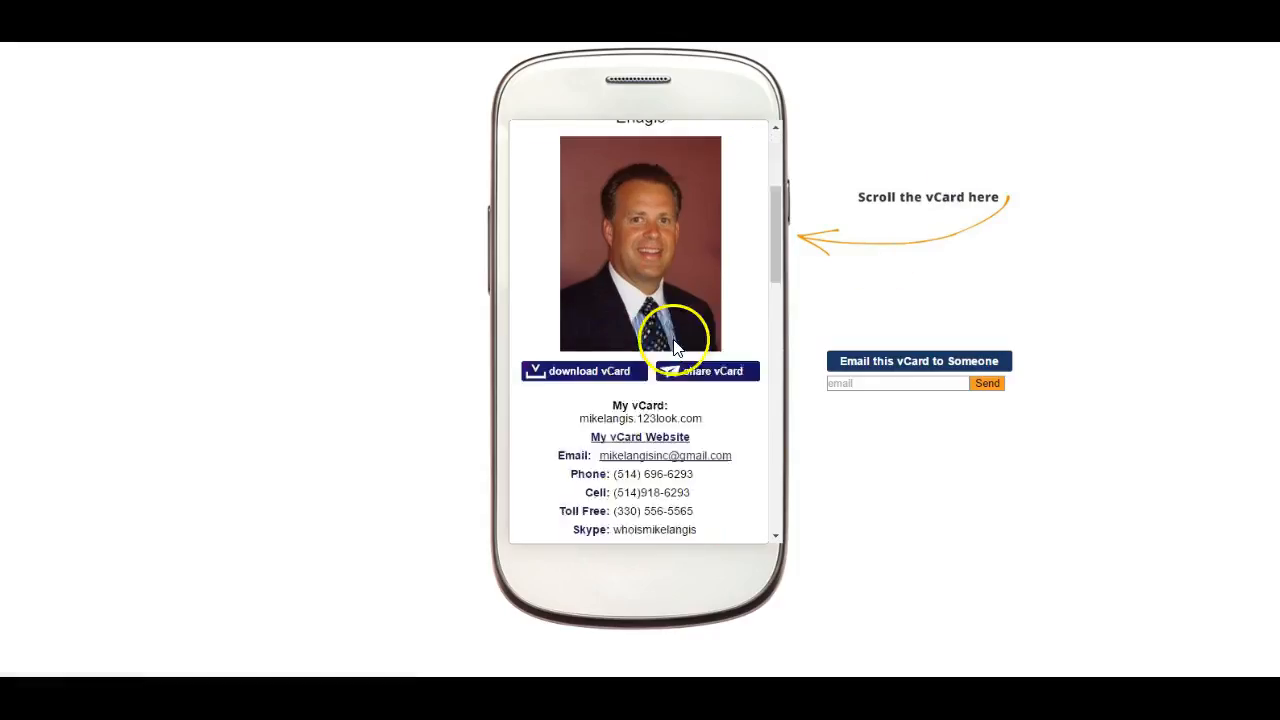
pyautogui.scroll(-3, 673, 345)
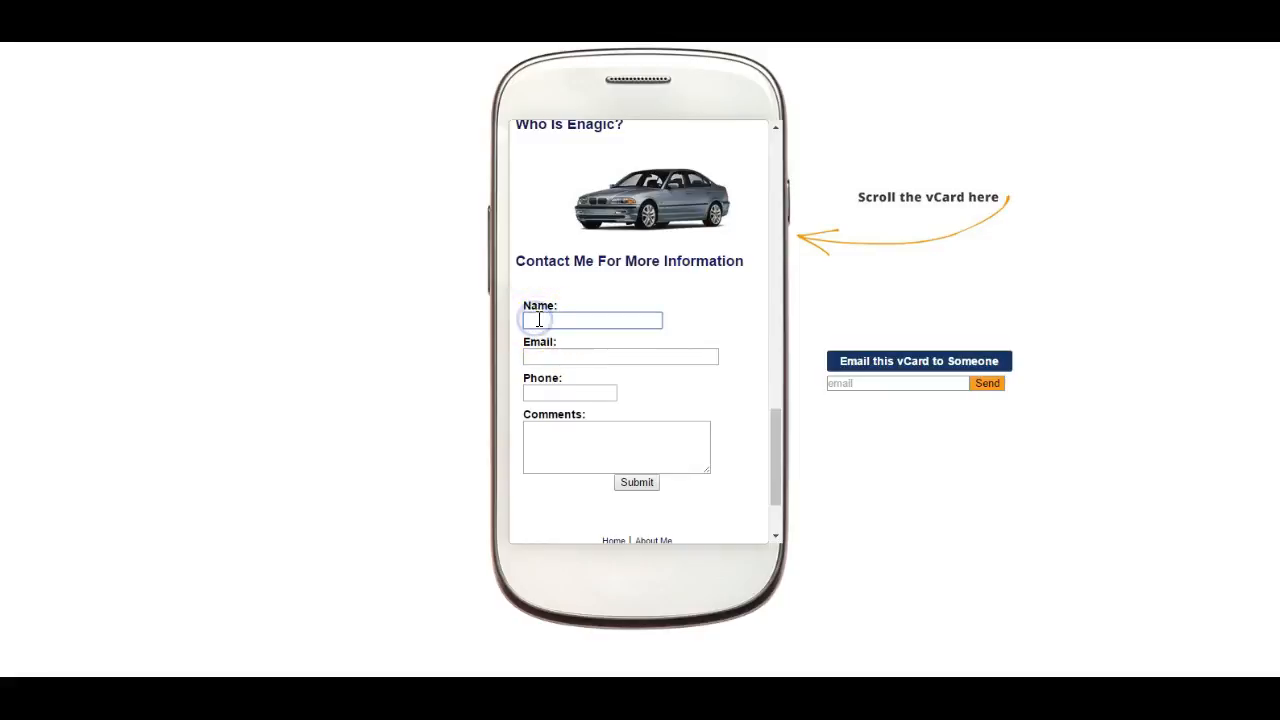
# - Fill in the live contact form's name, email and phone fields with test entries and enter "esdferf" as the comment, without submitting
pyautogui.click(556, 356)
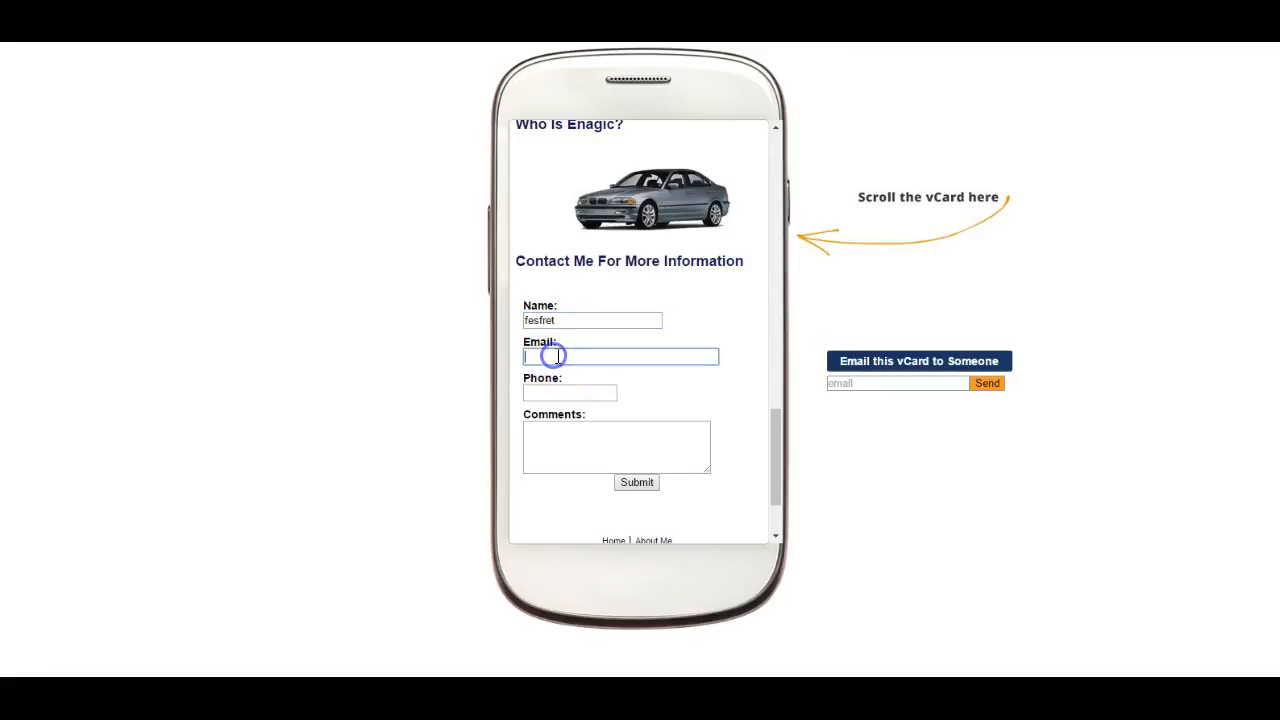
pyautogui.write('fdsferf')
pyautogui.click(538, 390)
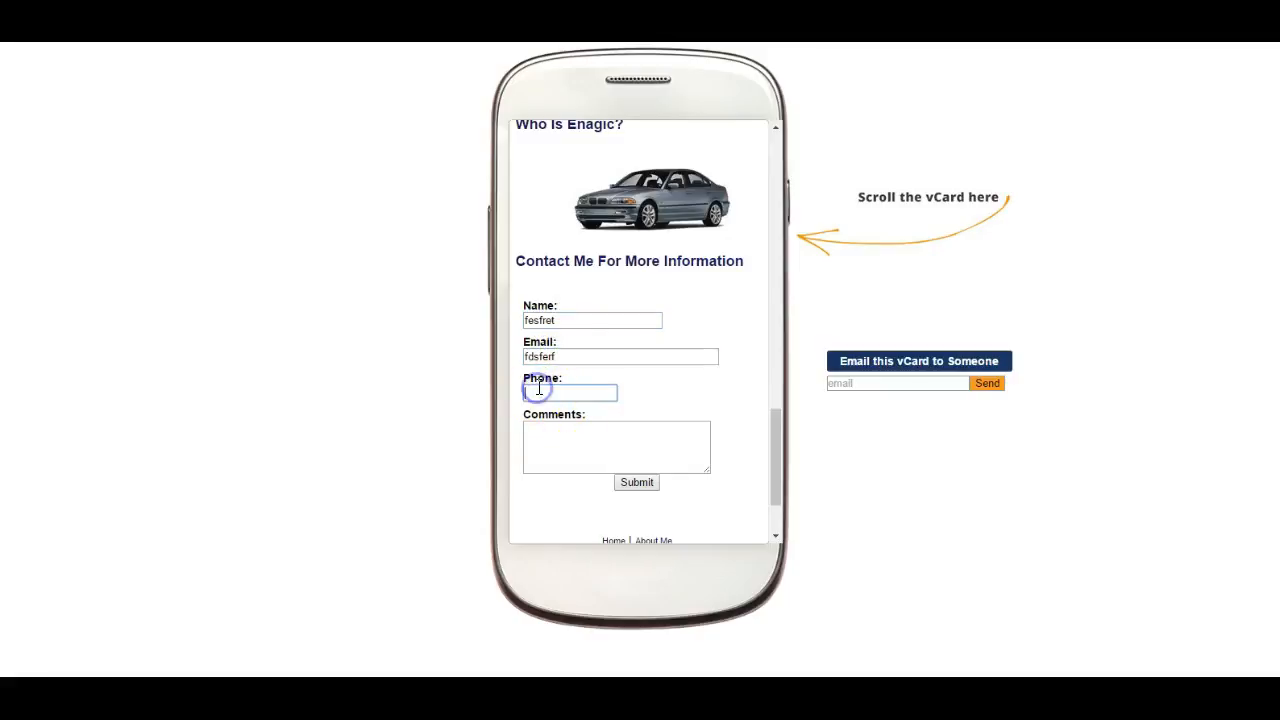
pyautogui.click(557, 444)
pyautogui.write('esdferf')
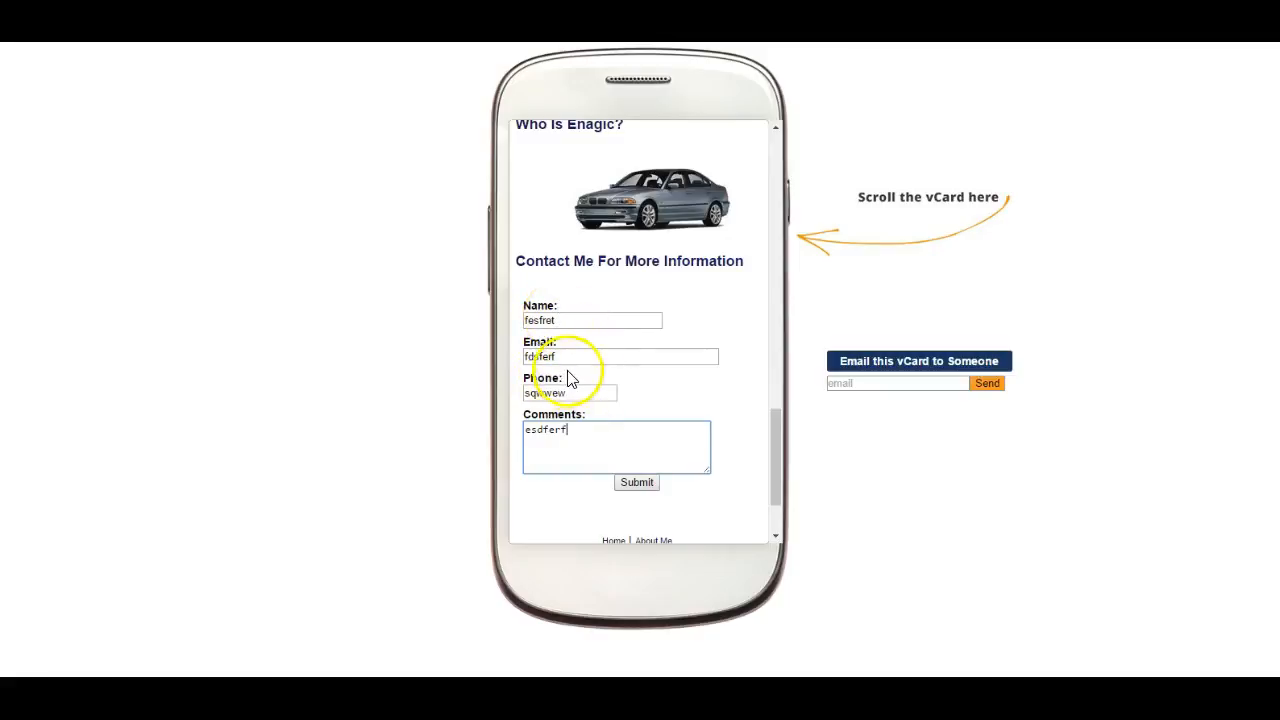
# - Open the About Me page of the live vCard and read through its introduction text
pyautogui.scroll(3, 625, 455)
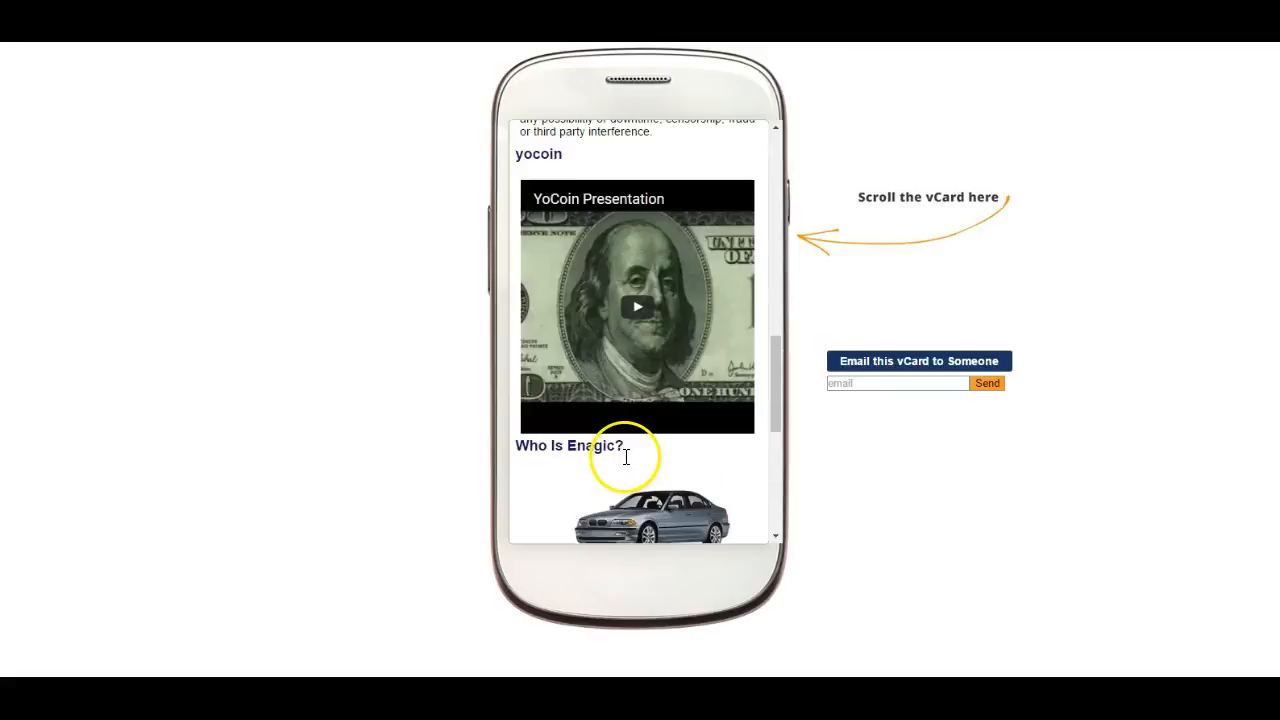
pyautogui.scroll(-4, 625, 455)
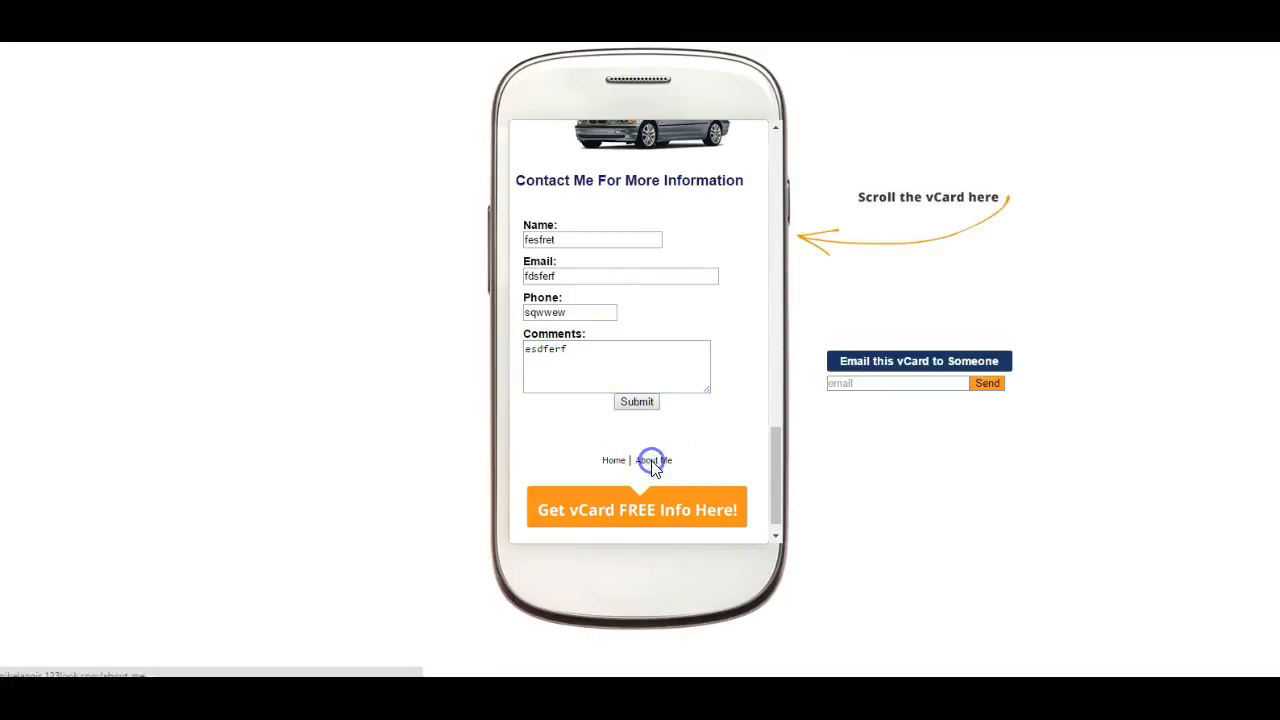
pyautogui.click(652, 462)
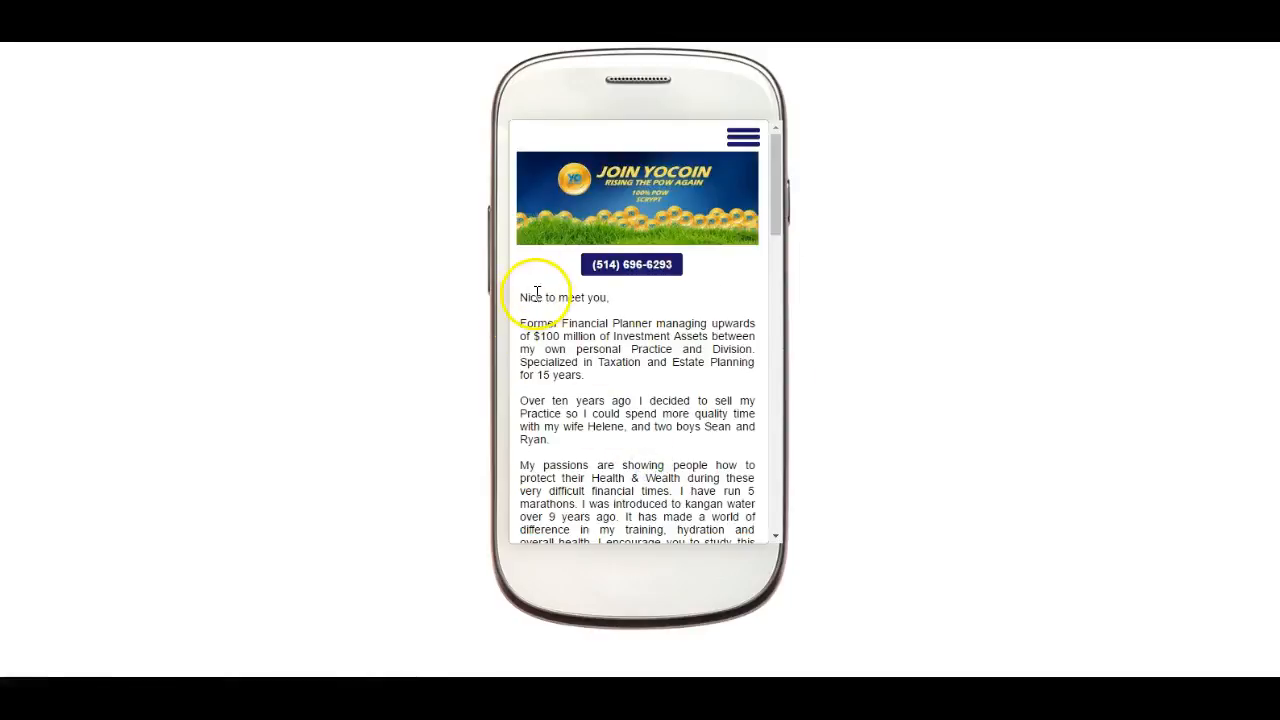
pyautogui.scroll(-1, 537, 297)
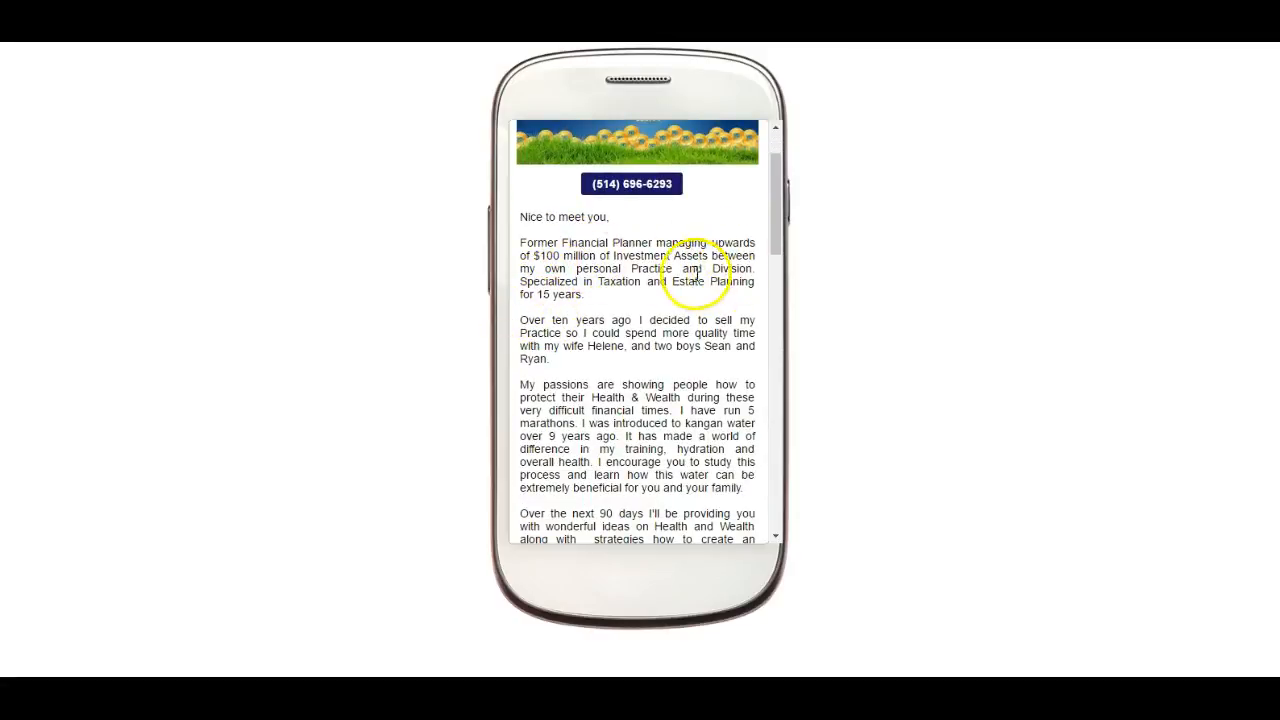
pyautogui.scroll(-1, 550, 320)
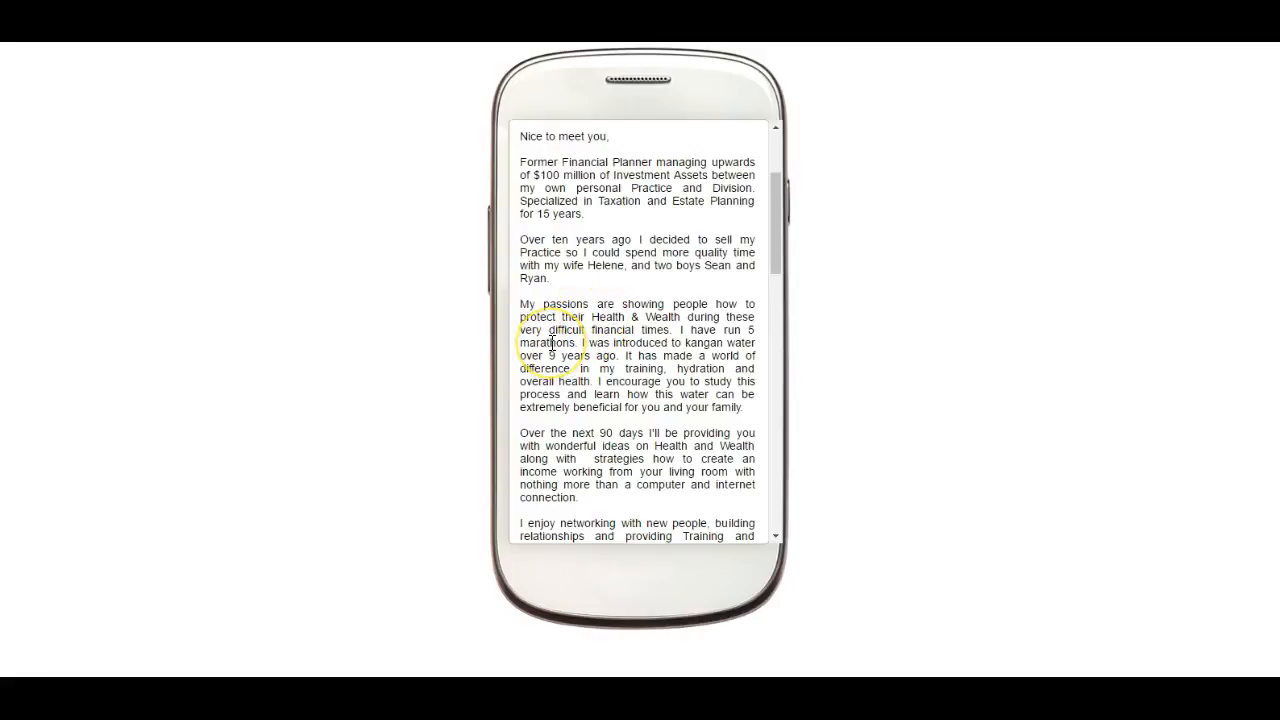
pyautogui.scroll(-8, 551, 343)
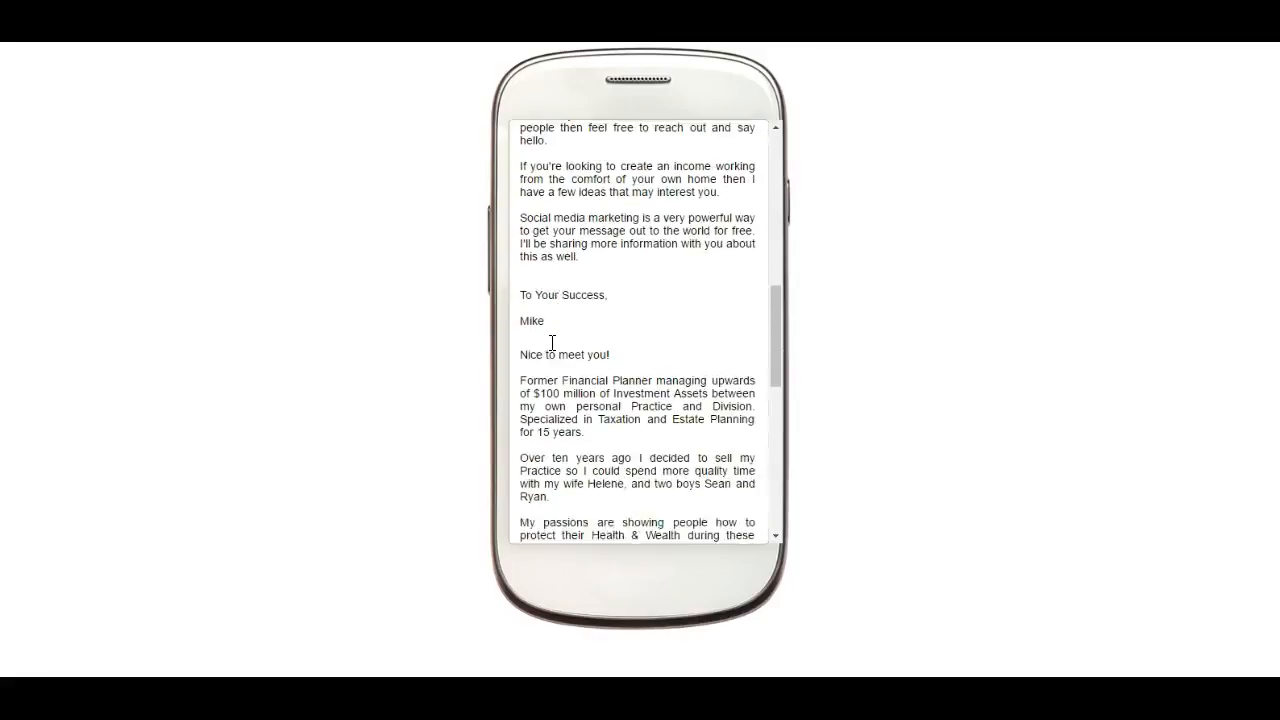
pyautogui.scroll(10, 551, 343)
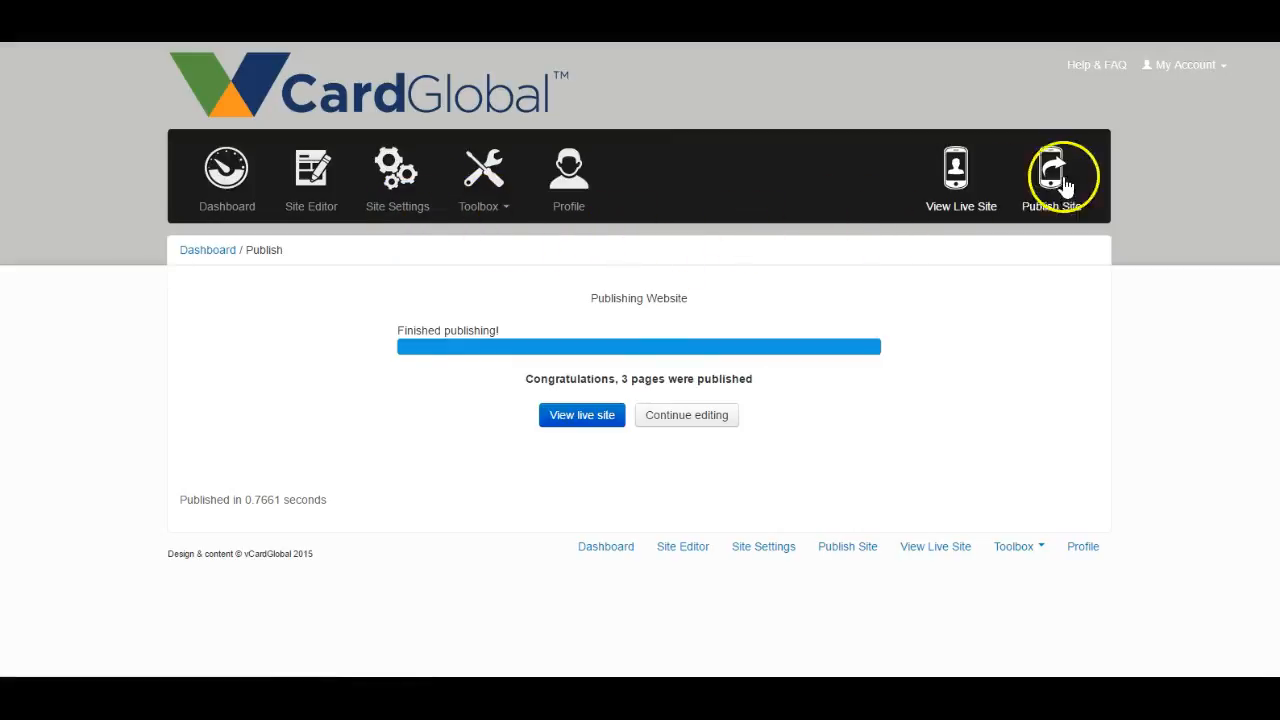
# - Reopen the live vCard and review the Home page from the header banner down to the contact form
pyautogui.click(950, 190)
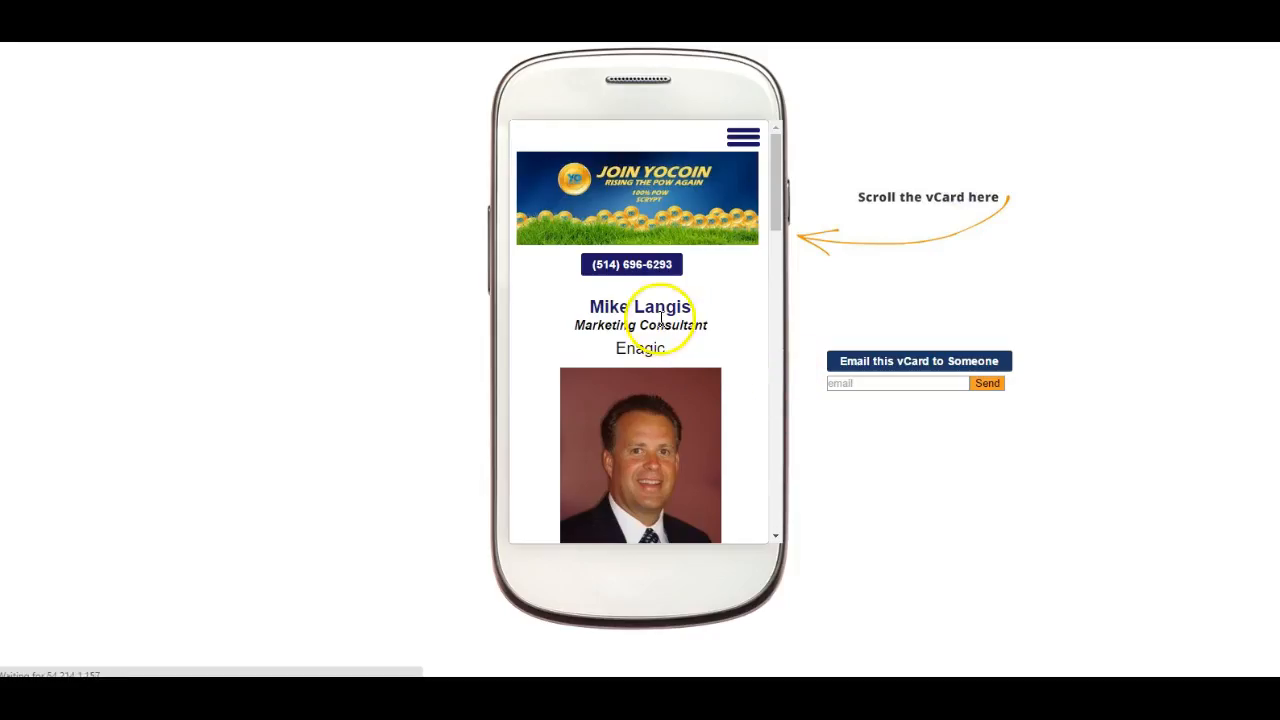
pyautogui.scroll(-15, 660, 318)
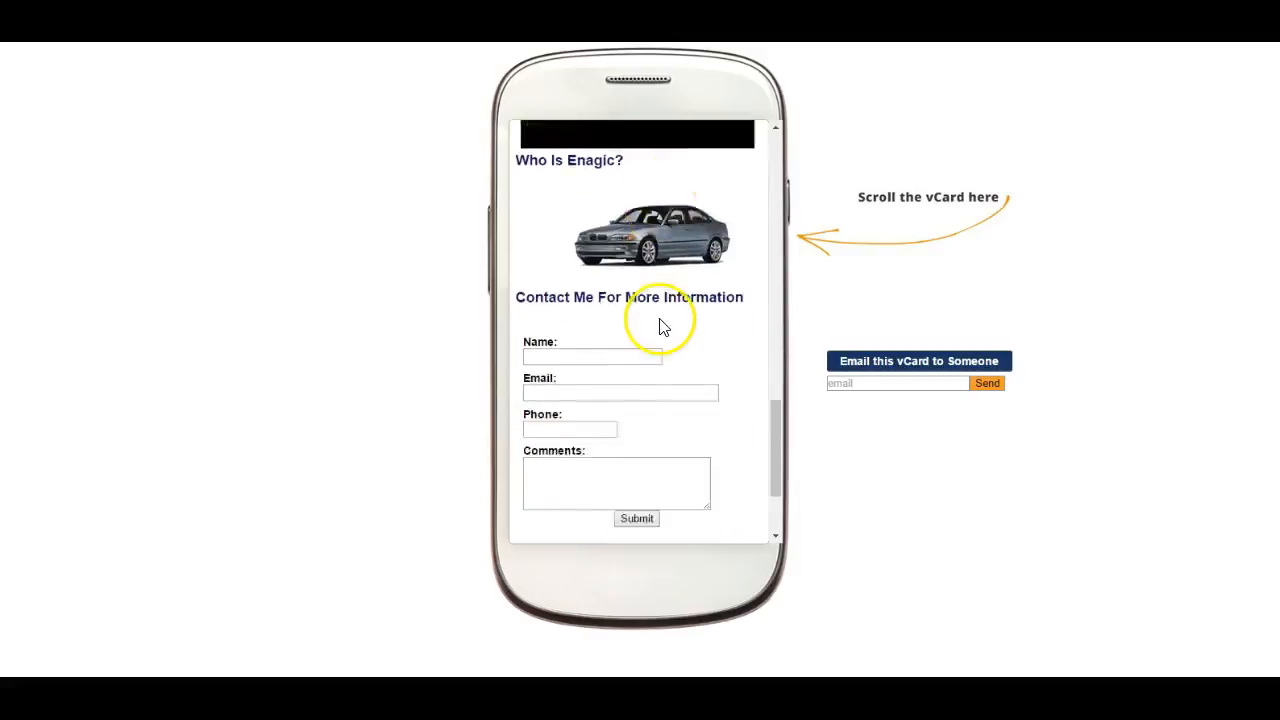
pyautogui.scroll(-3, 660, 322)
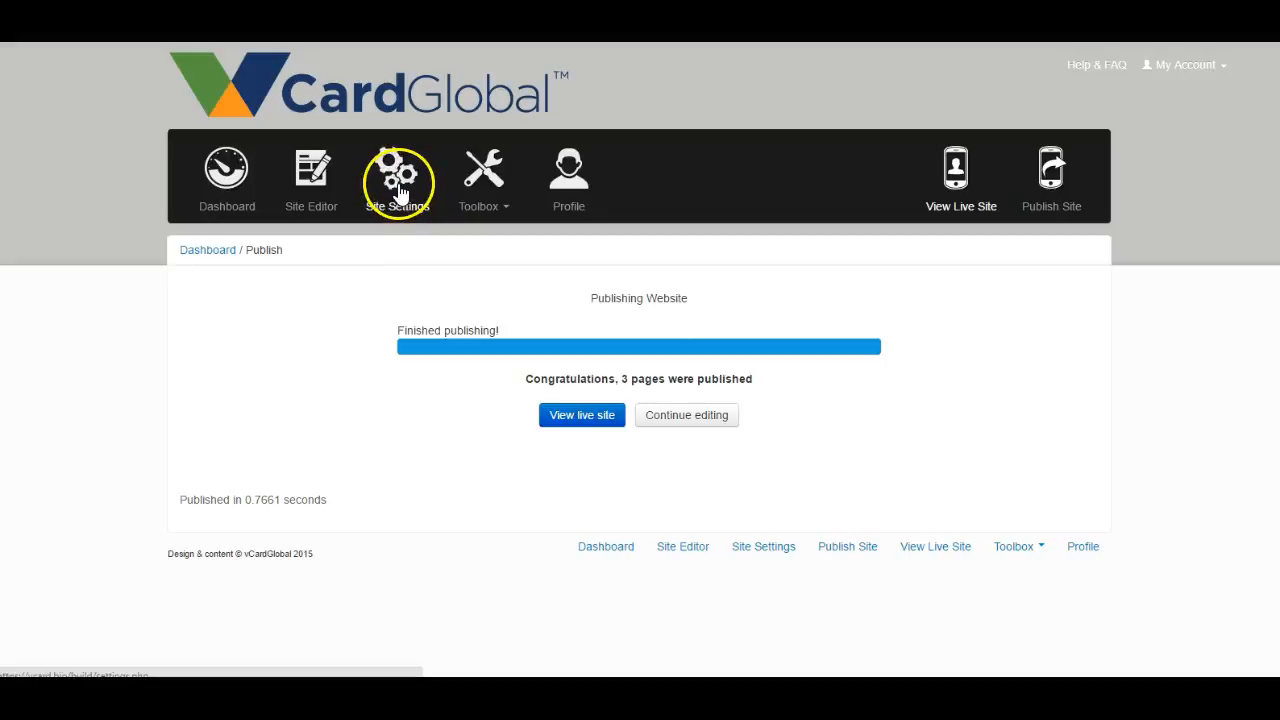
pyautogui.click(978, 177)
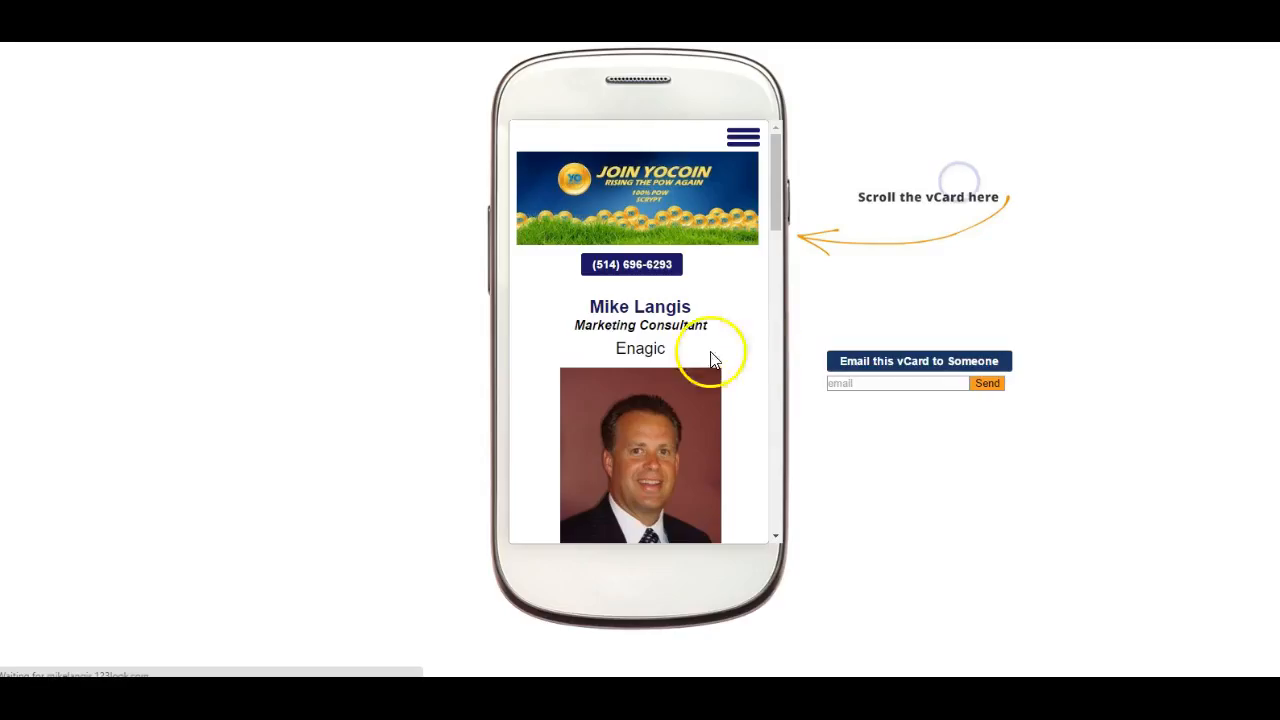
pyautogui.scroll(-3, 640, 285)
pyautogui.scroll(-10, 638, 276)
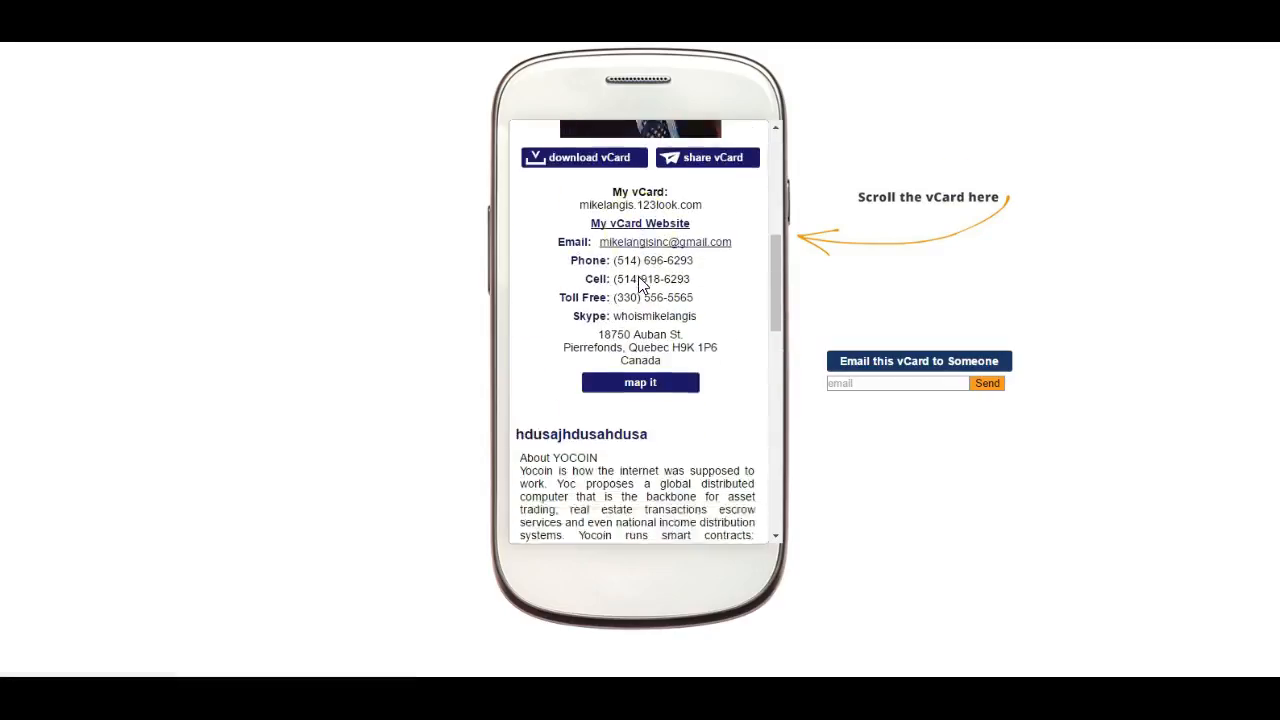
pyautogui.scroll(-3, 638, 276)
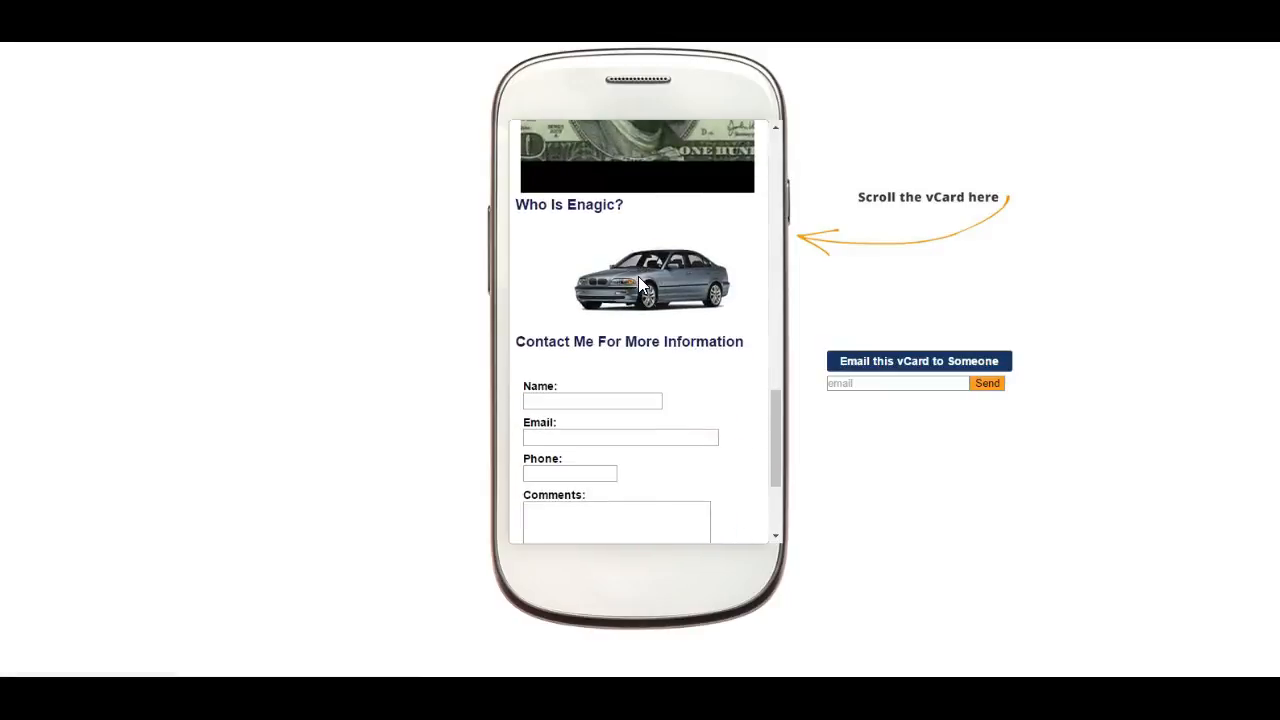
pyautogui.scroll(10, 638, 276)
pyautogui.scroll(5, 638, 285)
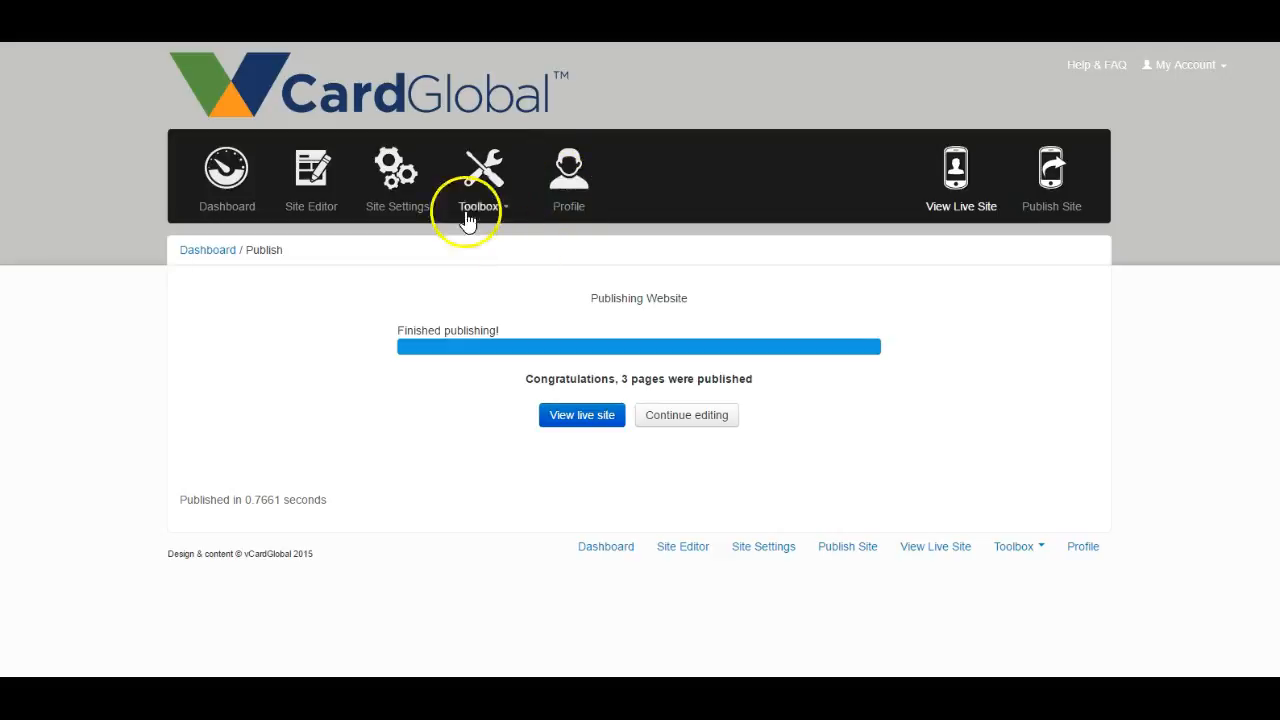
# - Open the Design Browser and look through the available card designs down to Card Fade
pyautogui.click(404, 209)
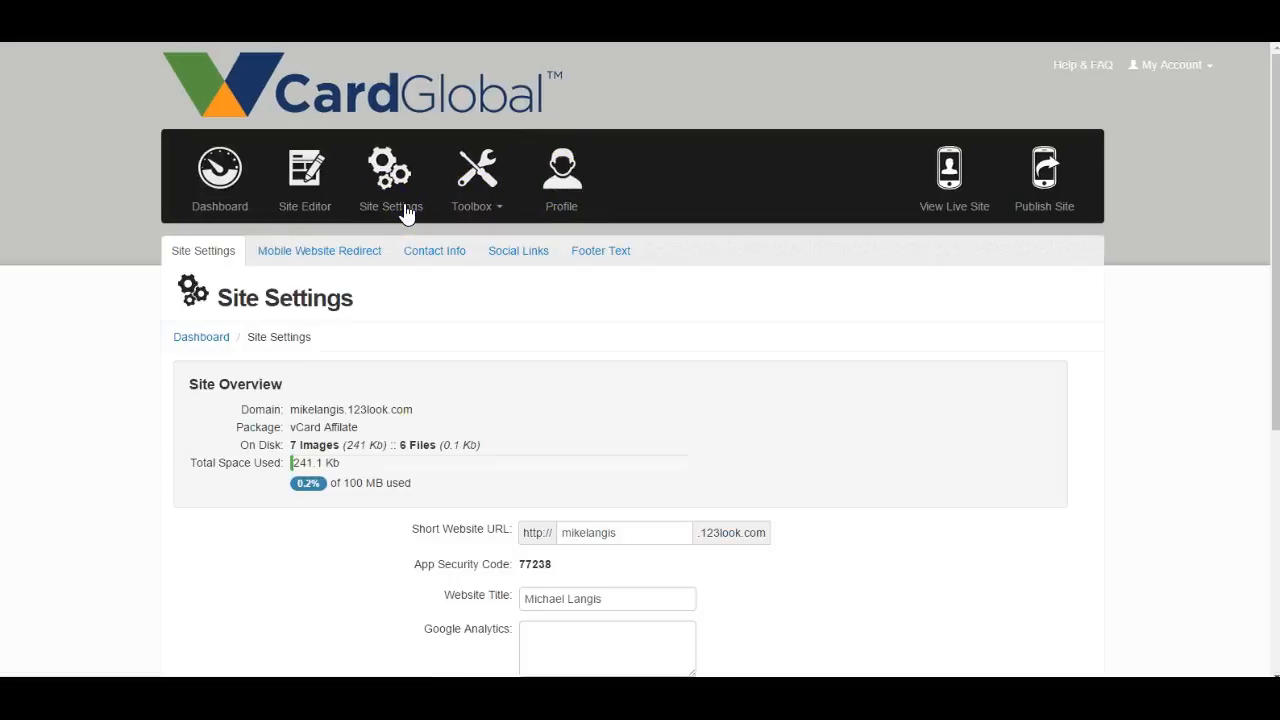
pyautogui.click(485, 209)
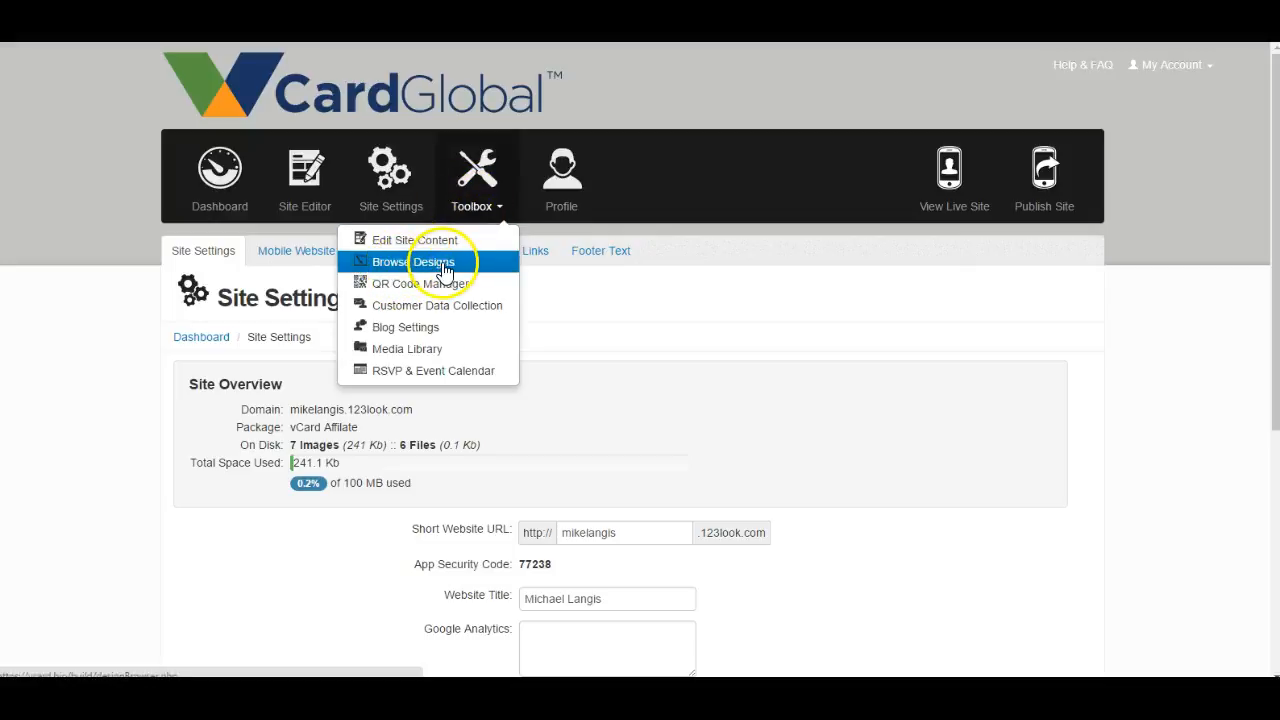
pyautogui.click(443, 264)
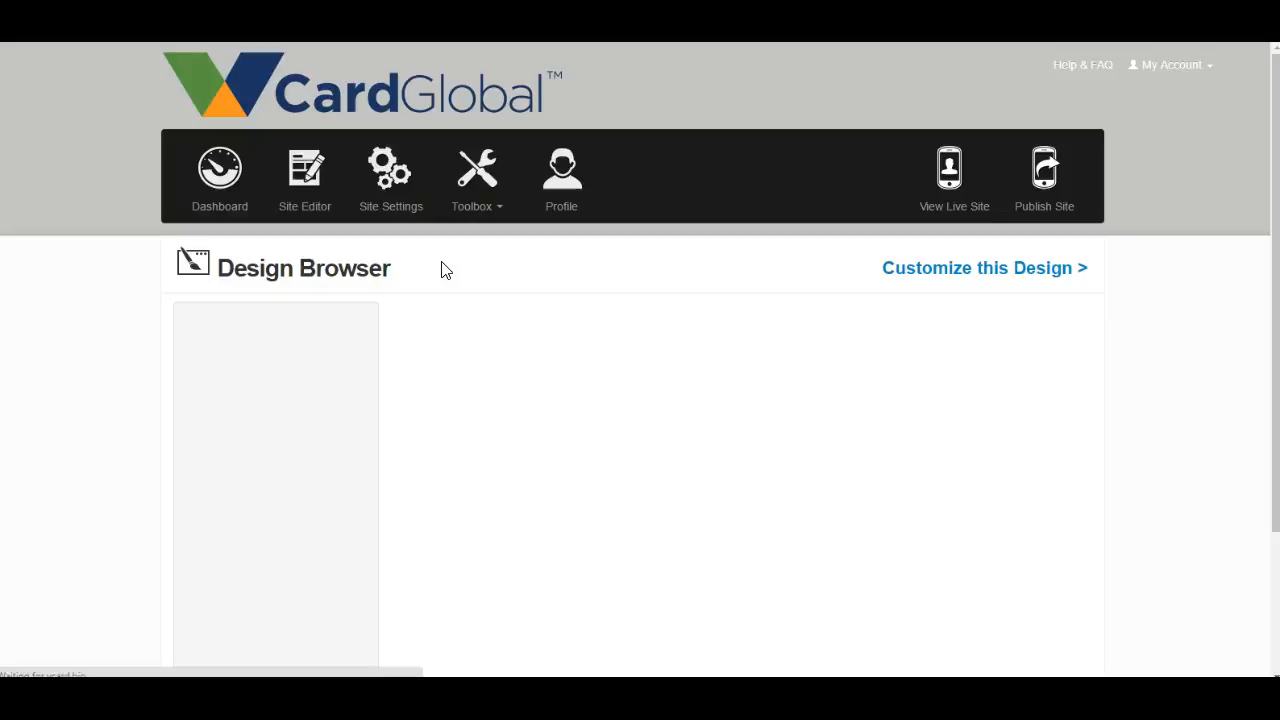
pyautogui.scroll(-3, 333, 355)
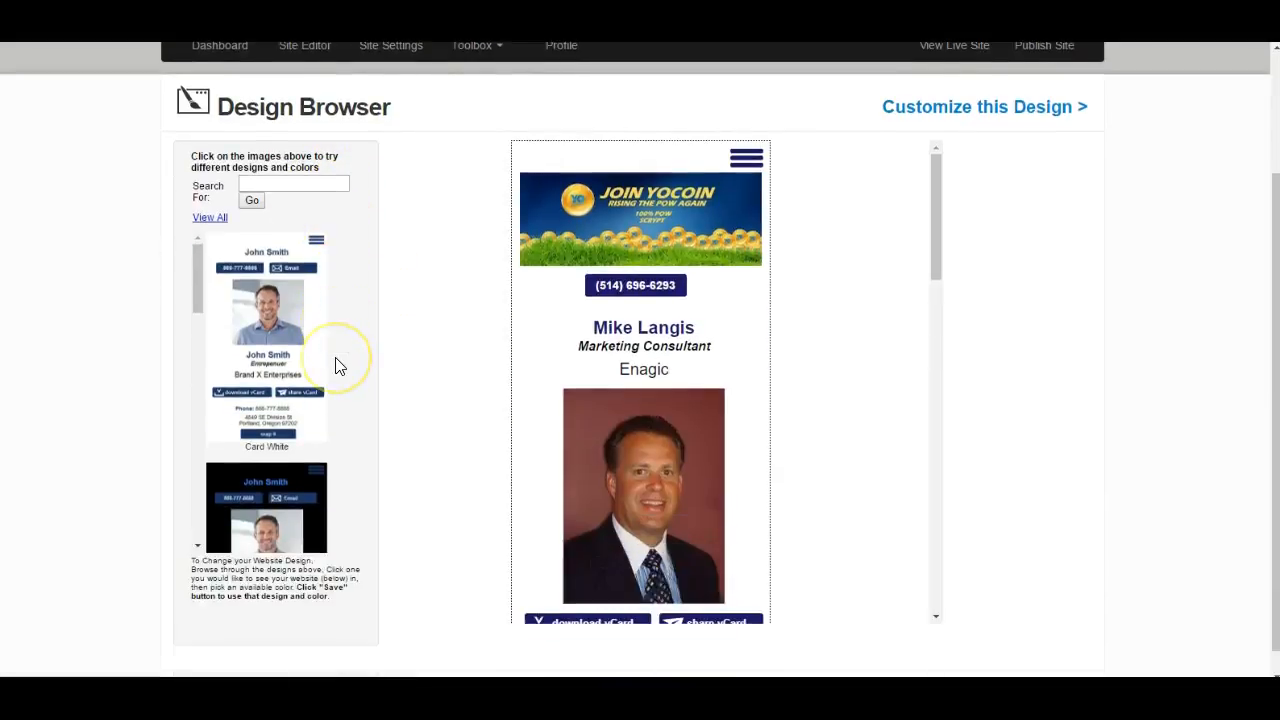
pyautogui.scroll(-2, 321, 378)
pyautogui.scroll(2, 321, 376)
pyautogui.scroll(-6, 318, 375)
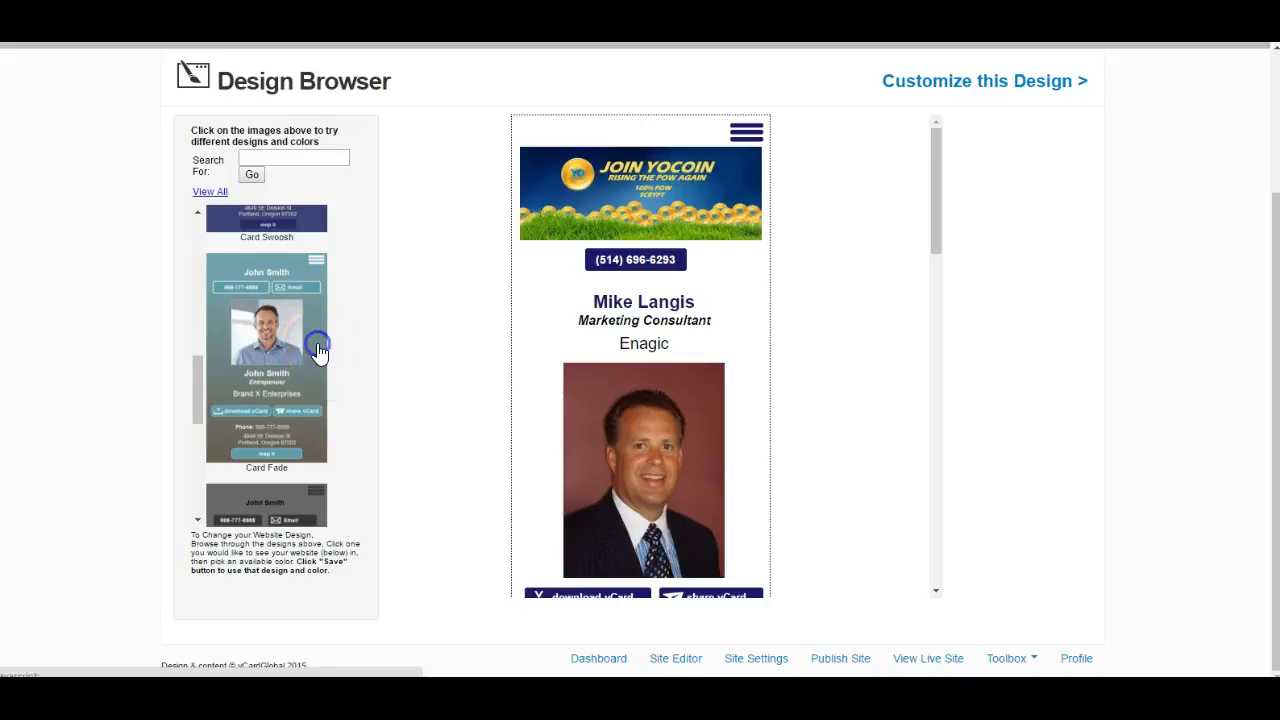
# - Apply and save the Card Fade mobile design, and publish the checked Home, About Me and QR pages
pyautogui.click(317, 345)
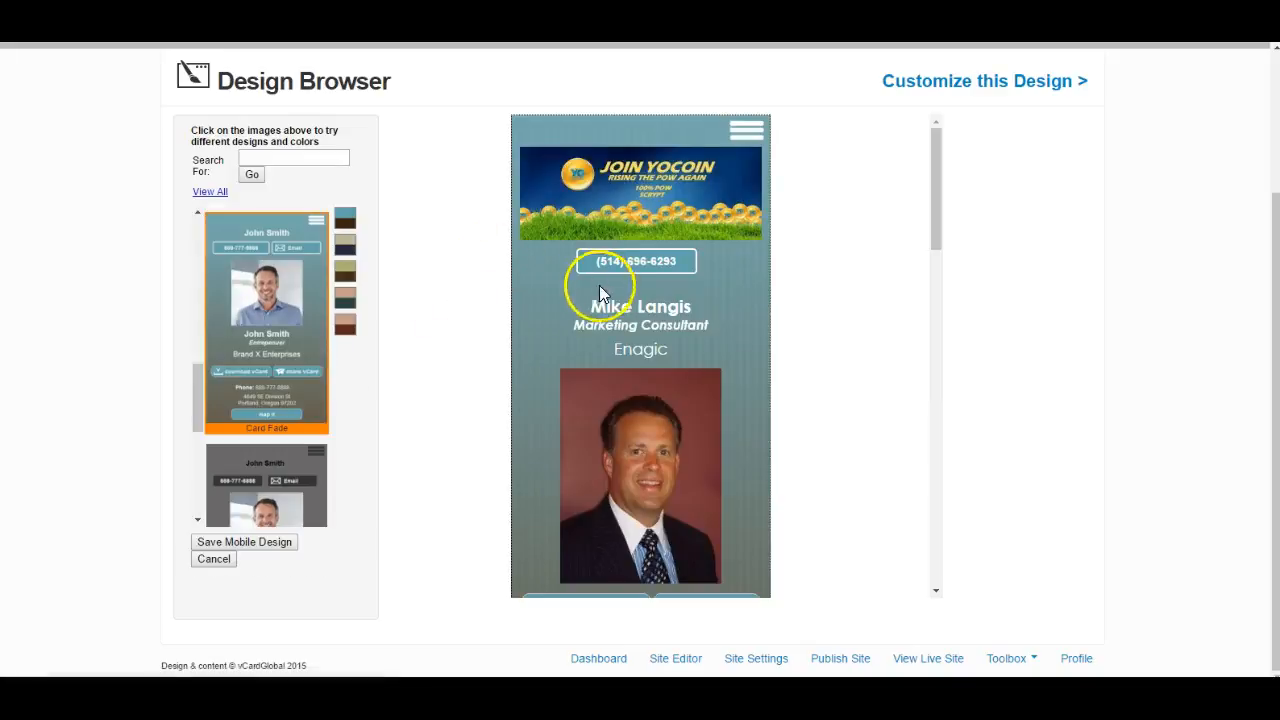
pyautogui.scroll(-2, 554, 356)
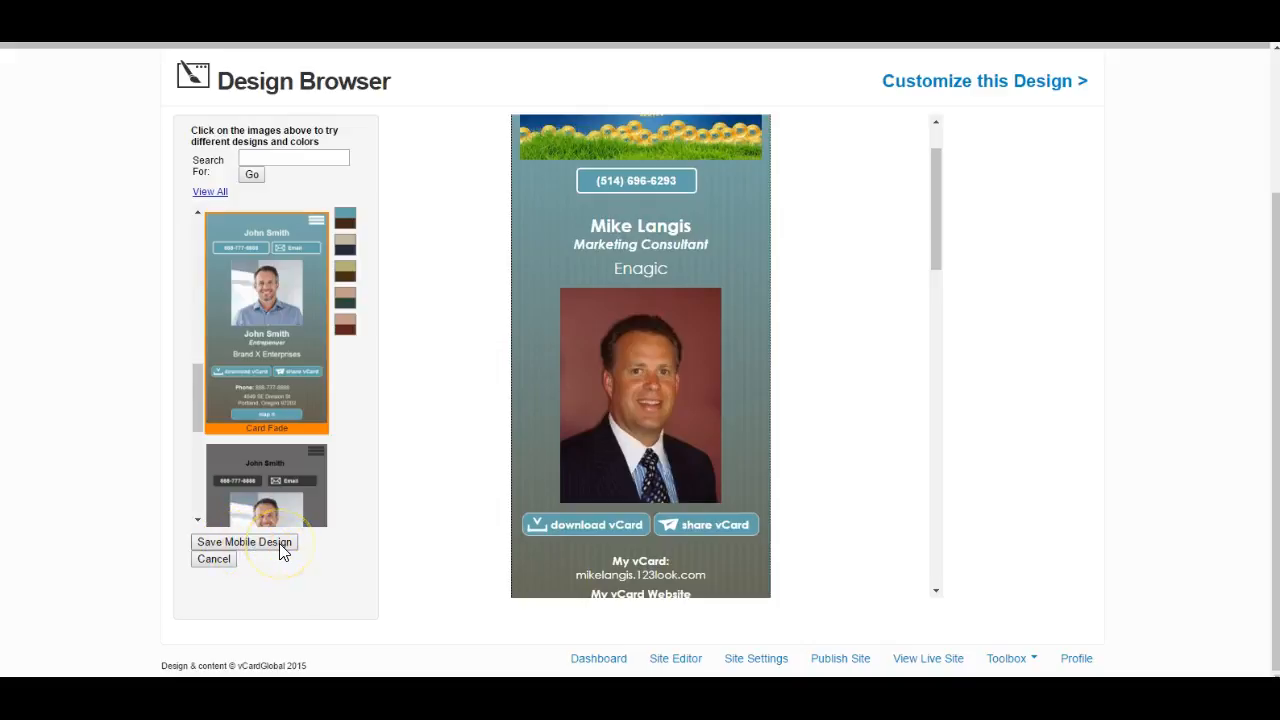
pyautogui.click(281, 548)
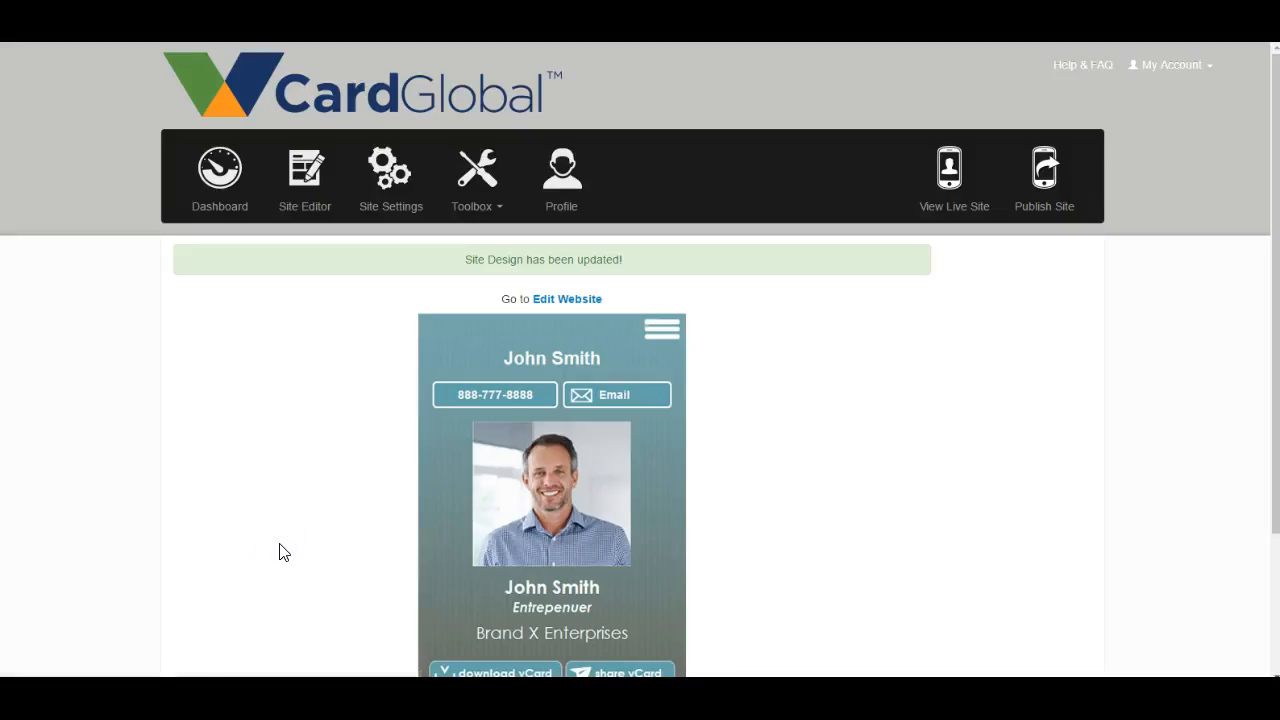
pyautogui.click(1045, 172)
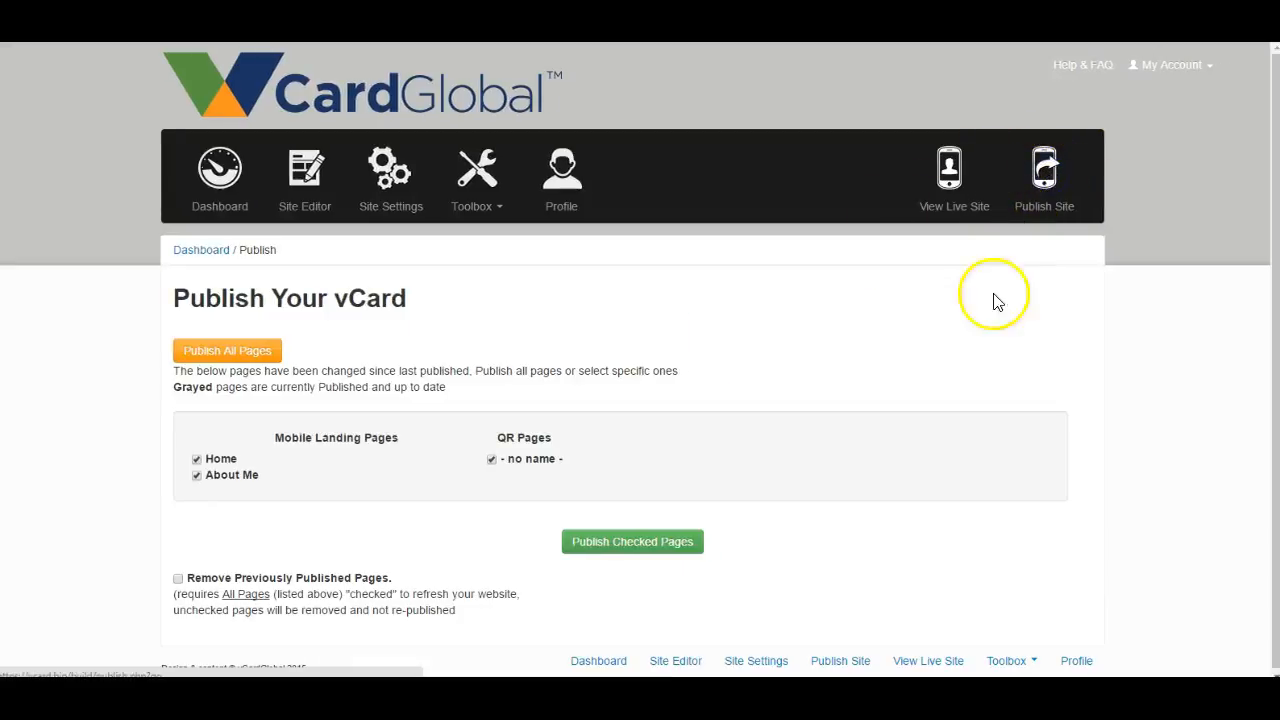
pyautogui.click(690, 540)
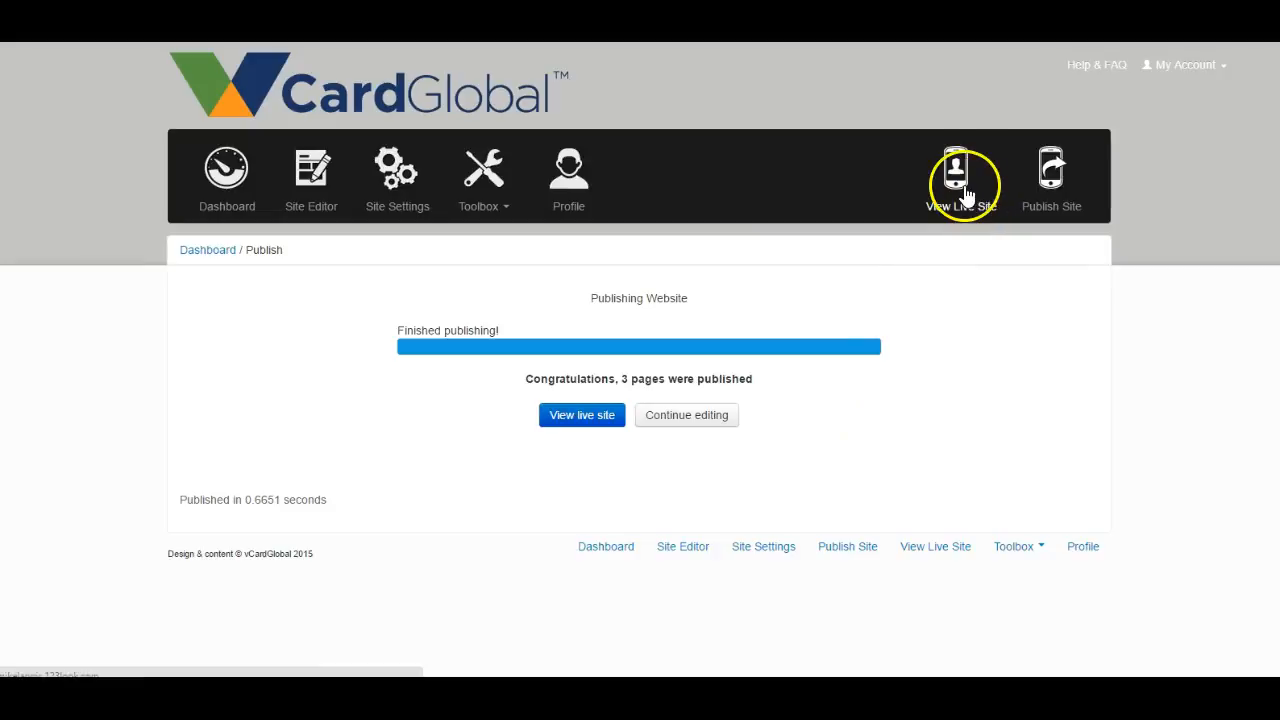
# - Open the live vCard and review the Home page in its published design, from the header banner down to the footer links
pyautogui.click(957, 176)
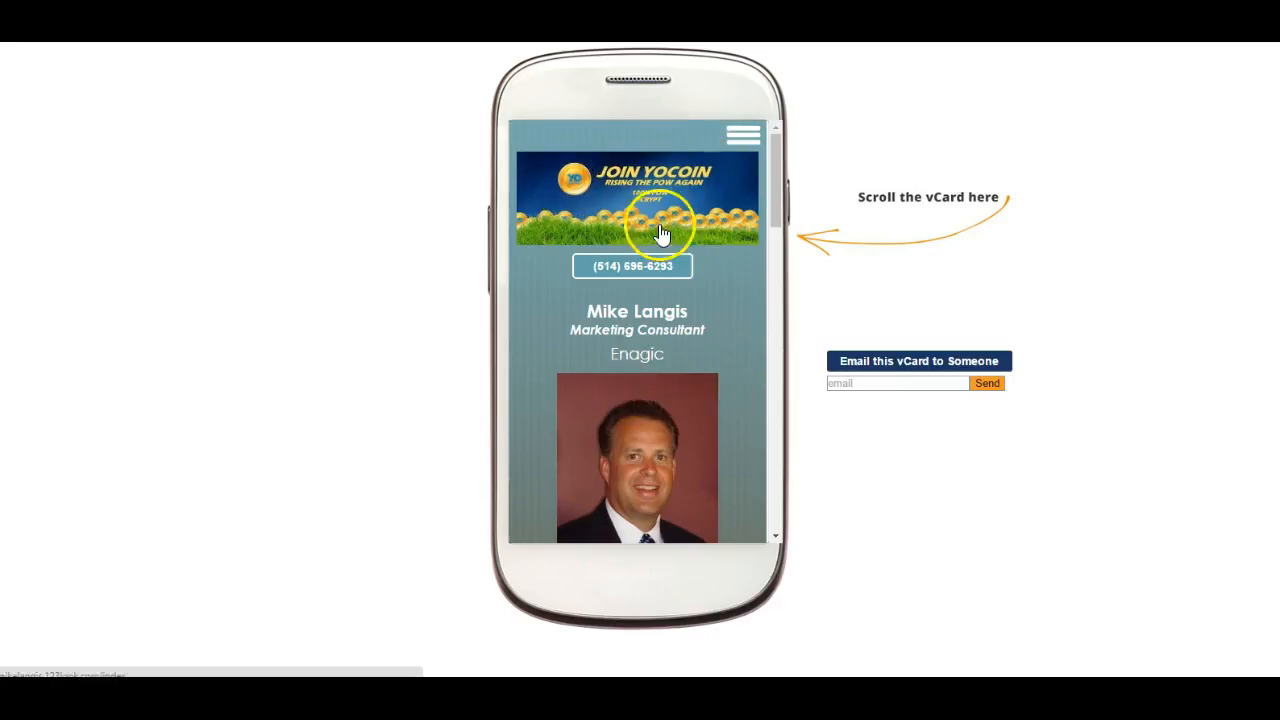
pyautogui.scroll(-1, 683, 291)
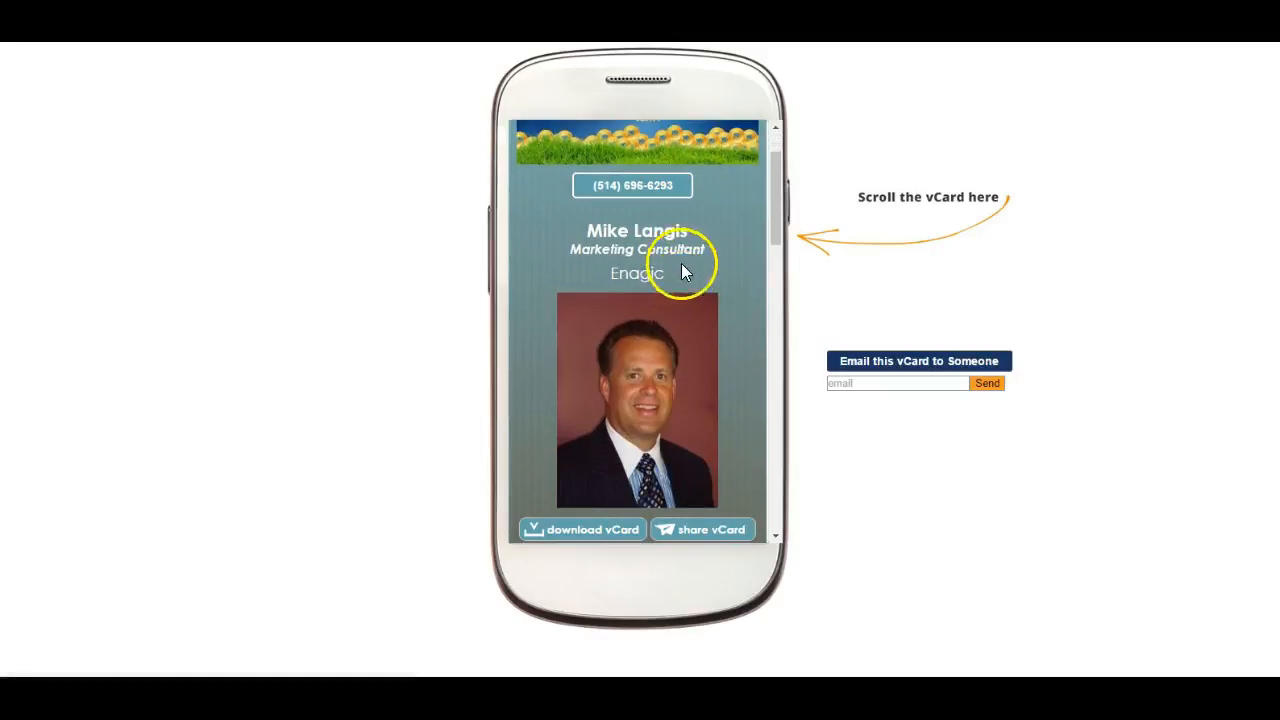
pyautogui.scroll(-4, 672, 287)
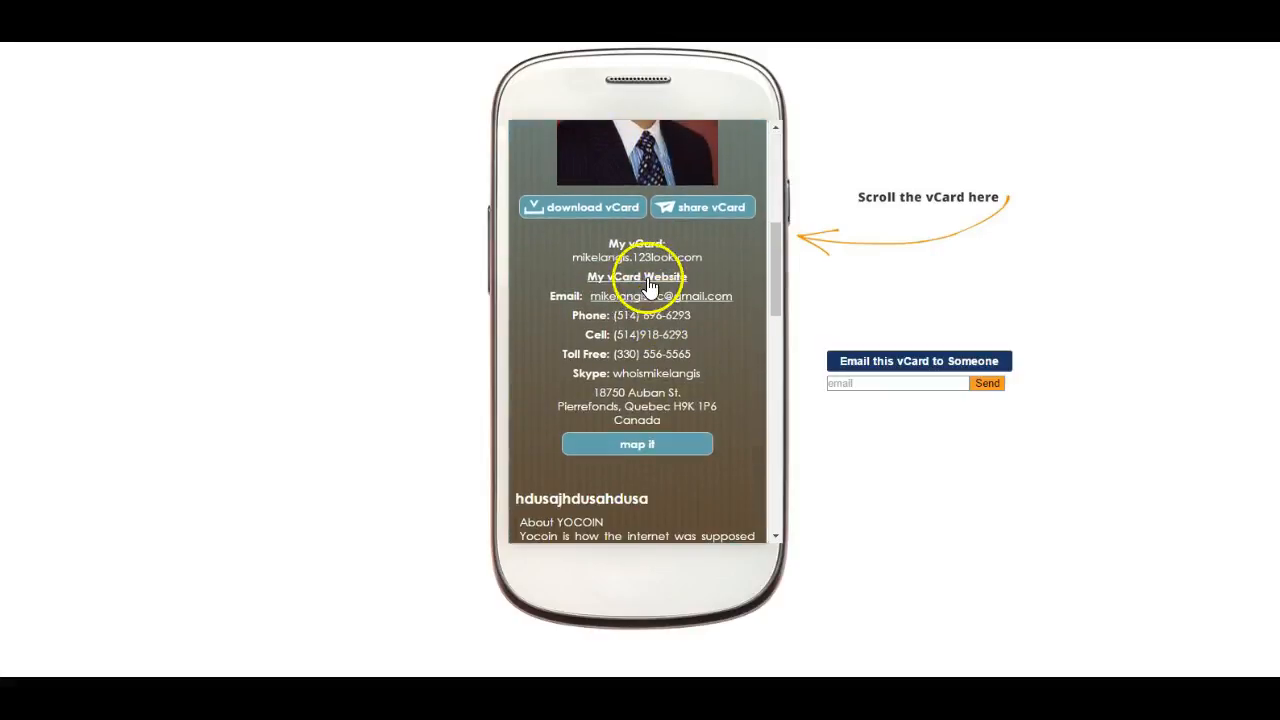
pyautogui.scroll(-2, 645, 287)
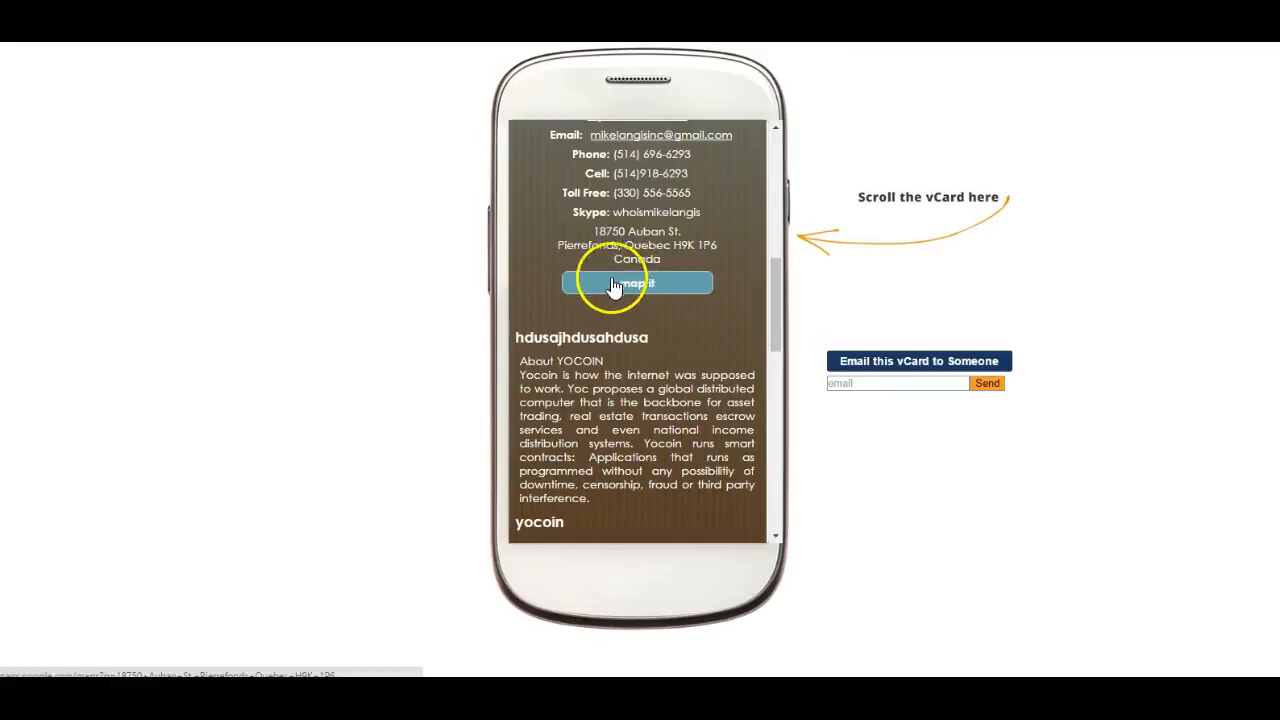
pyautogui.scroll(-2, 610, 300)
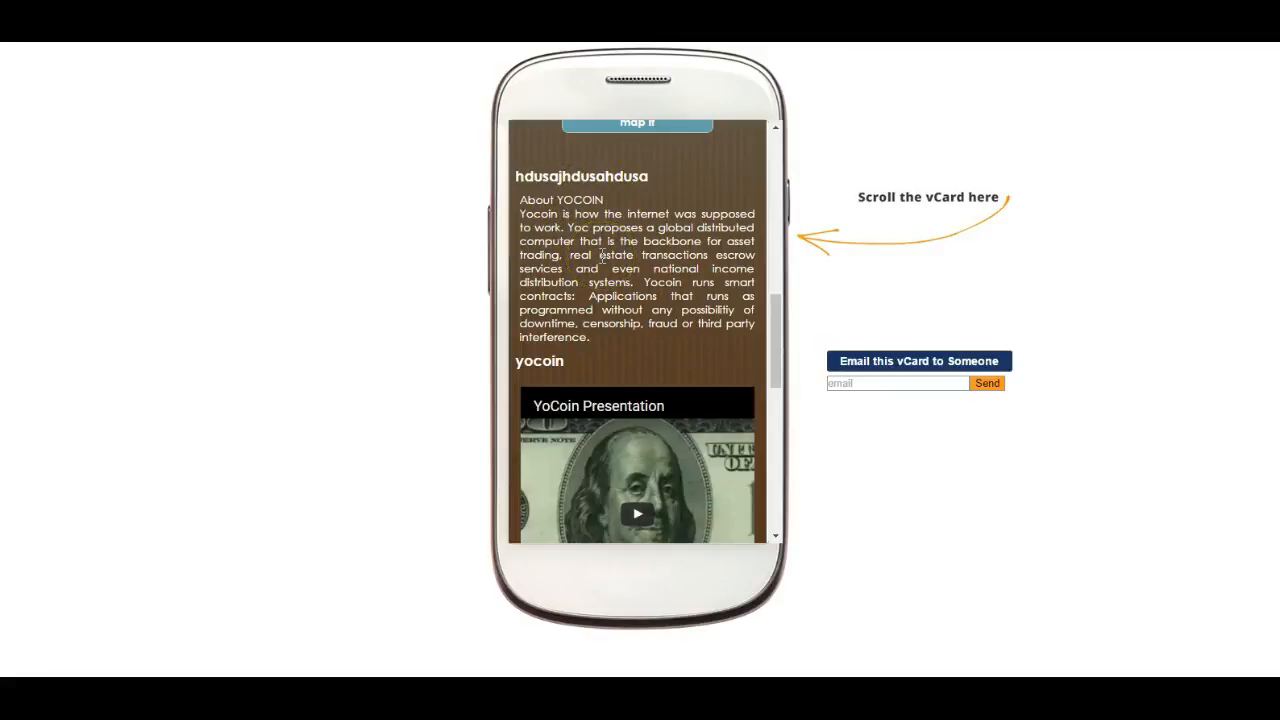
pyautogui.scroll(-3, 603, 255)
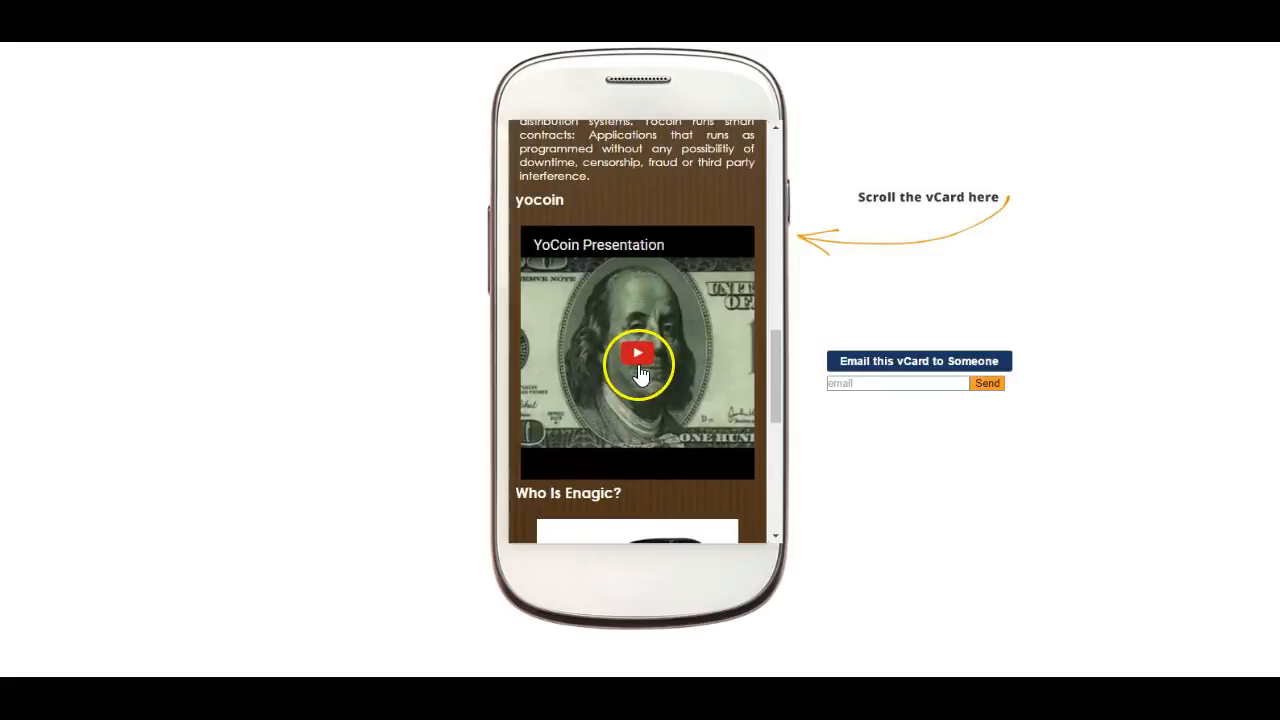
pyautogui.scroll(-3, 640, 372)
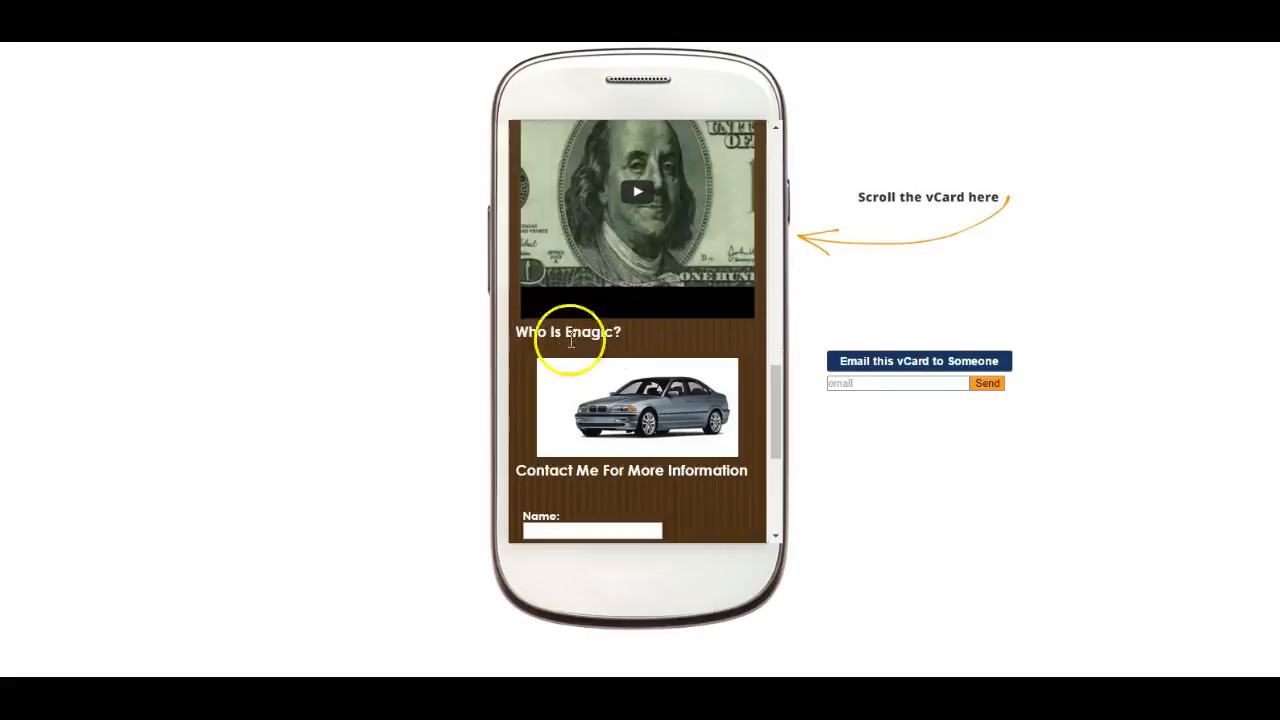
pyautogui.scroll(-3, 625, 345)
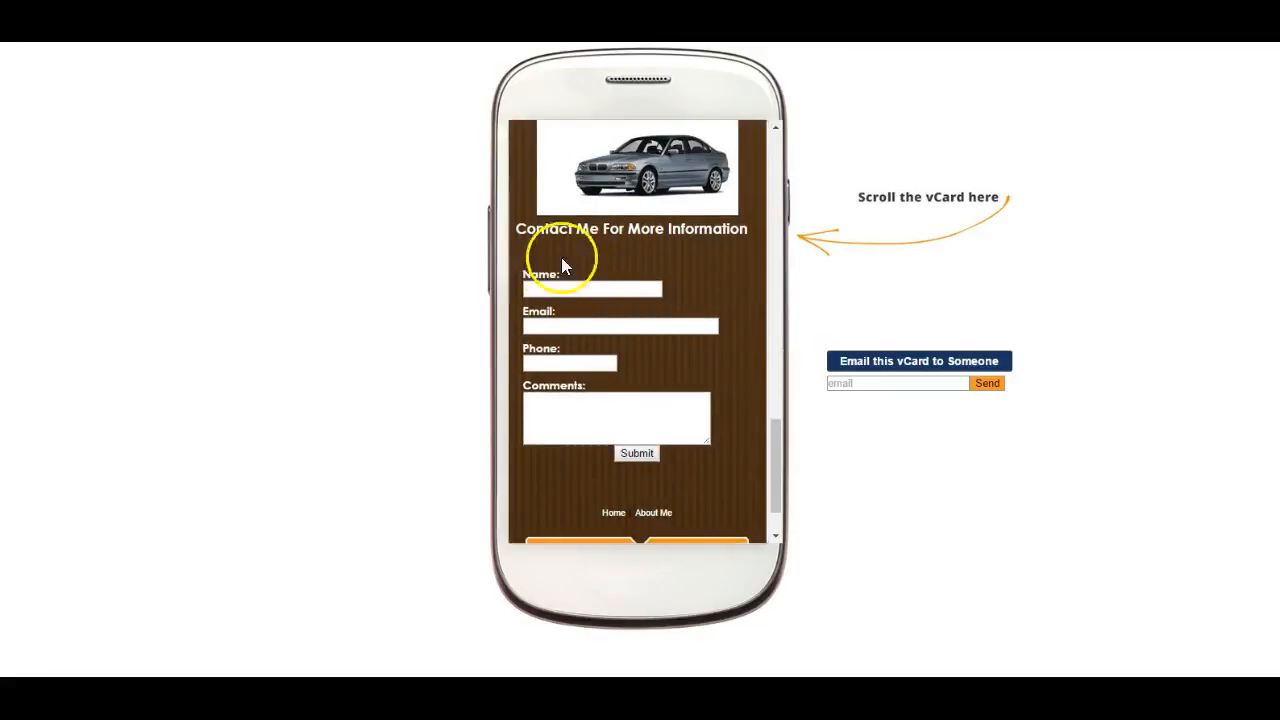
pyautogui.scroll(-2, 590, 320)
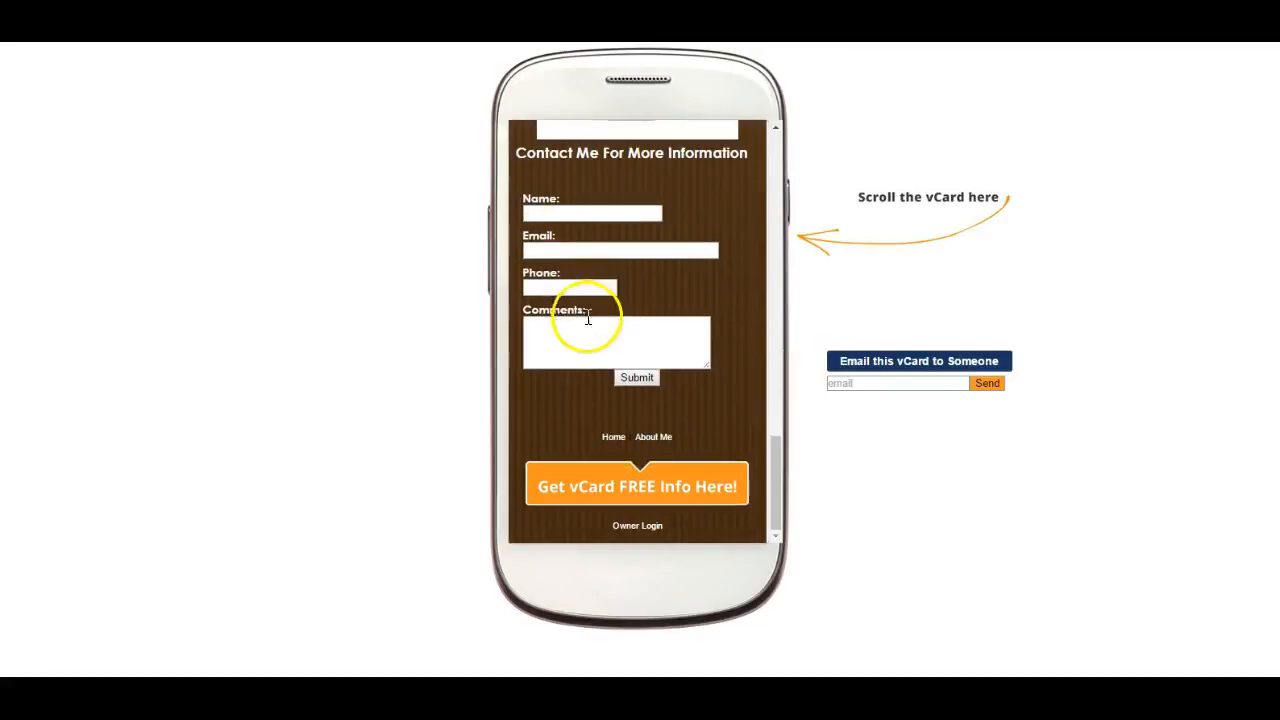
# - Recheck the live card's background between the header banner and the contact form, and return to the site Dashboard
pyautogui.scroll(15, 623, 500)
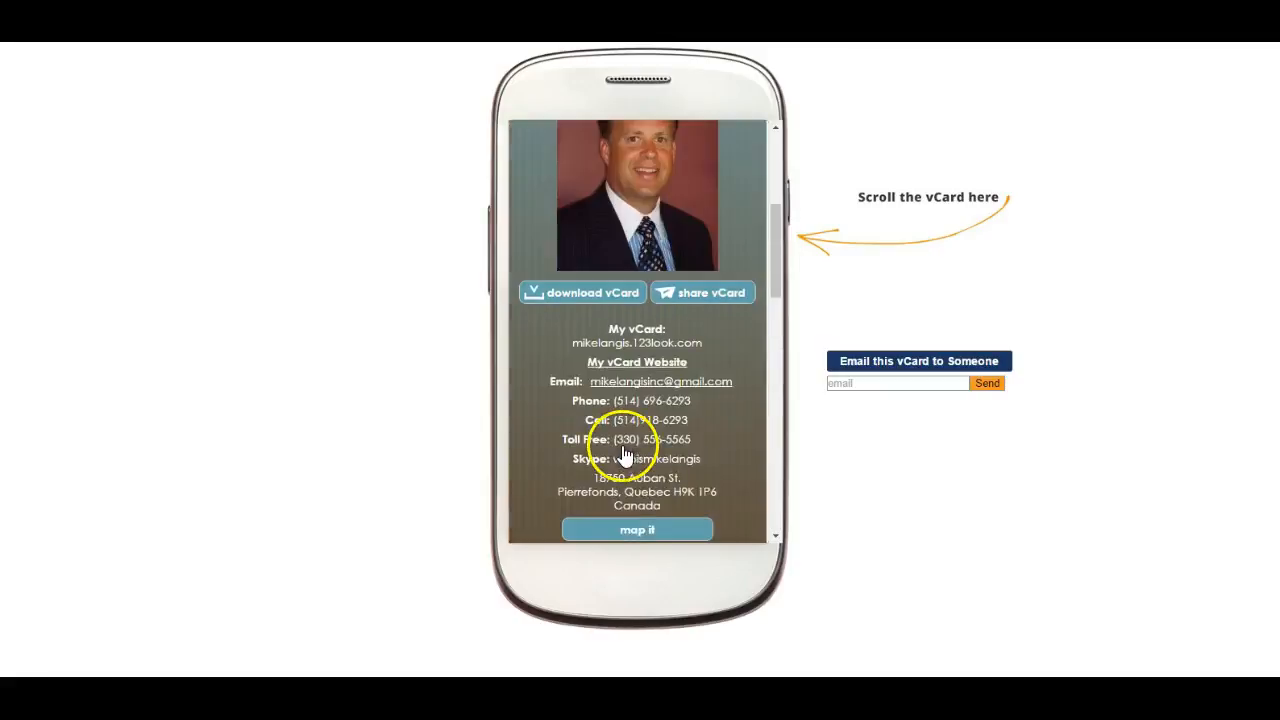
pyautogui.scroll(2, 623, 446)
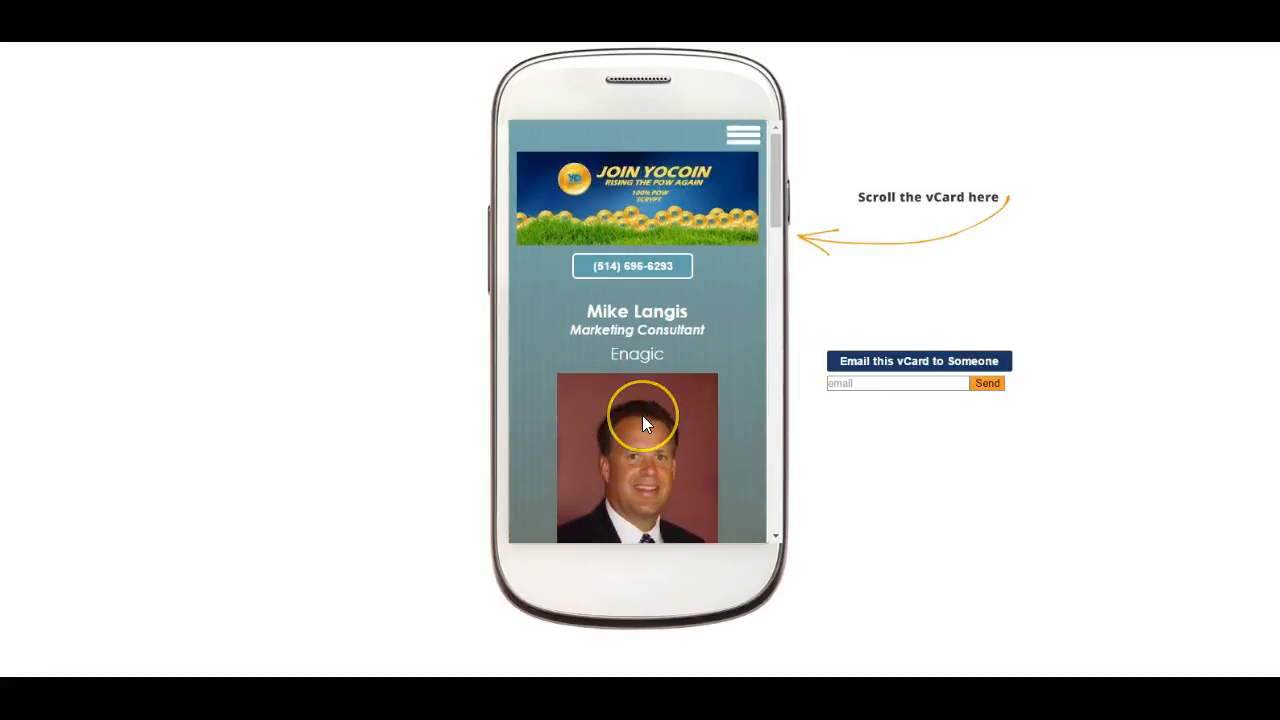
pyautogui.scroll(-10, 642, 415)
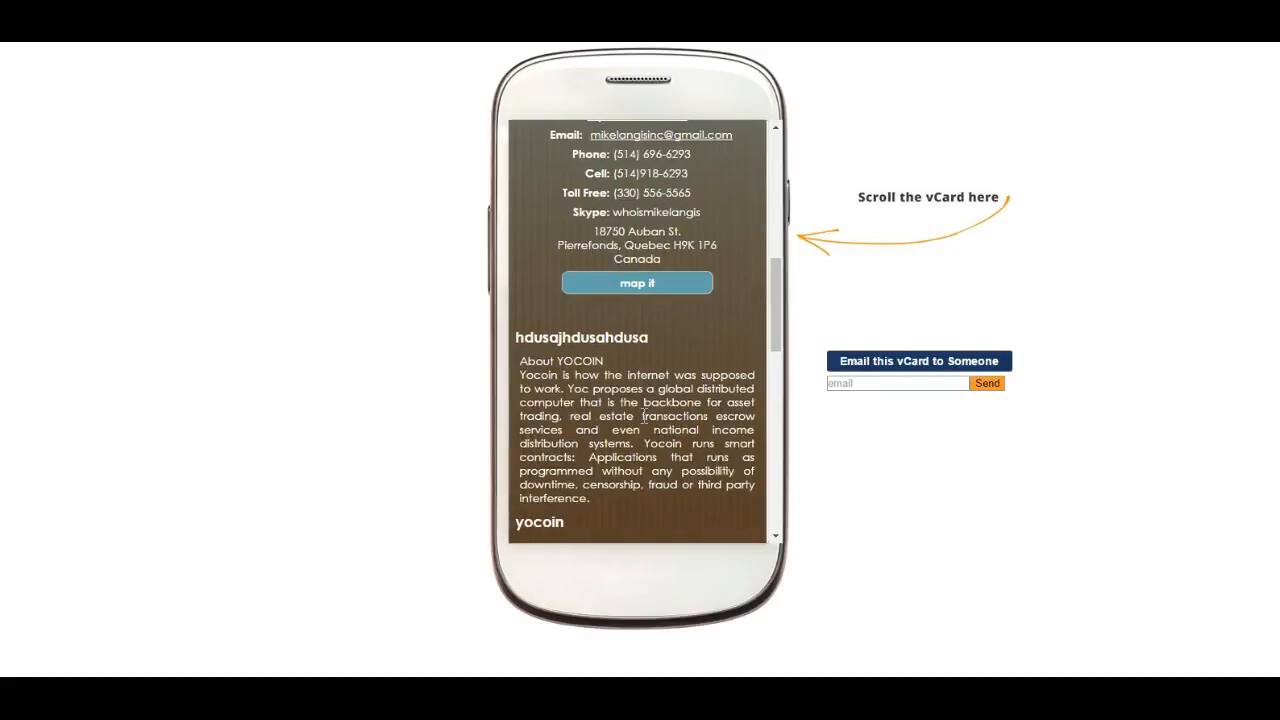
pyautogui.scroll(10, 645, 418)
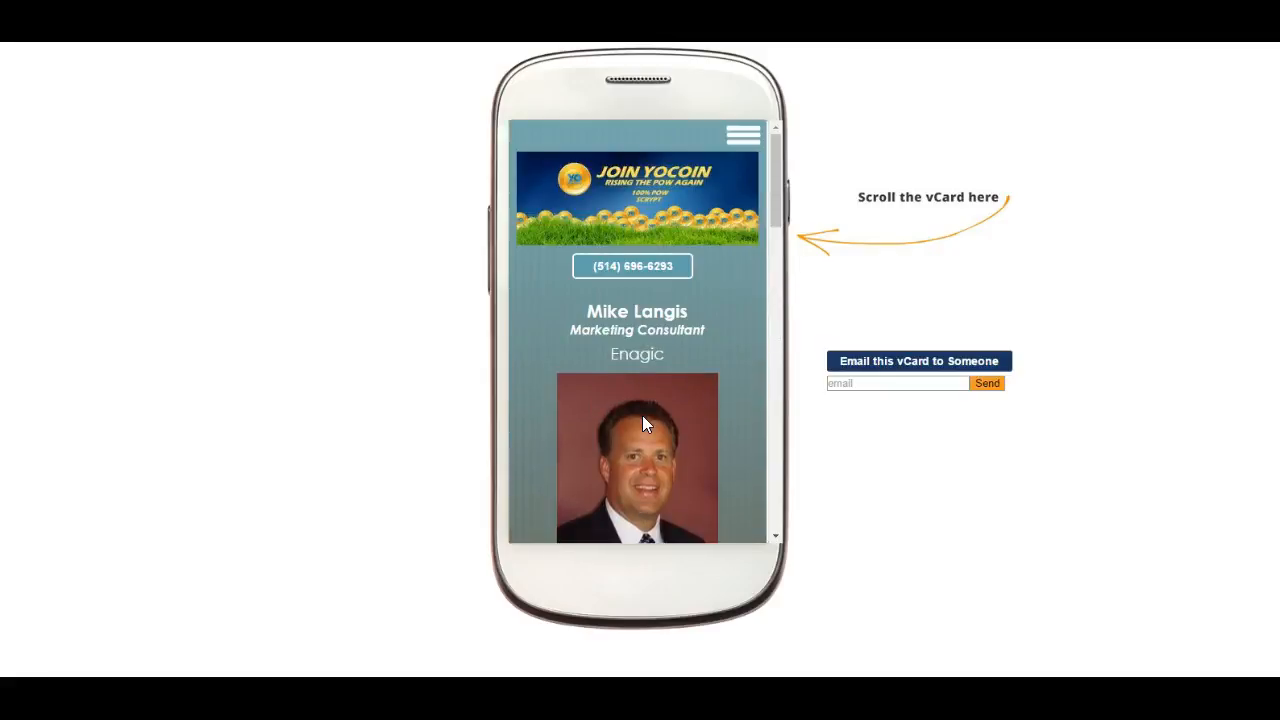
pyautogui.scroll(-12, 643, 378)
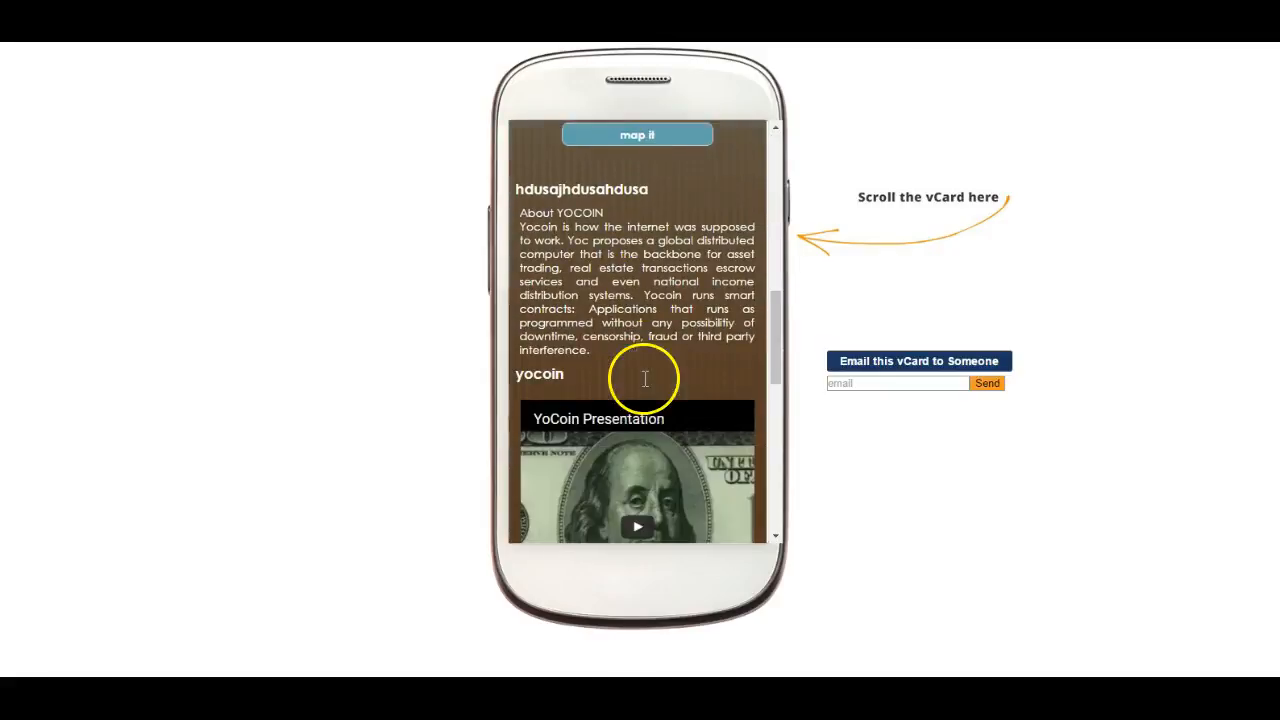
pyautogui.scroll(-10, 644, 386)
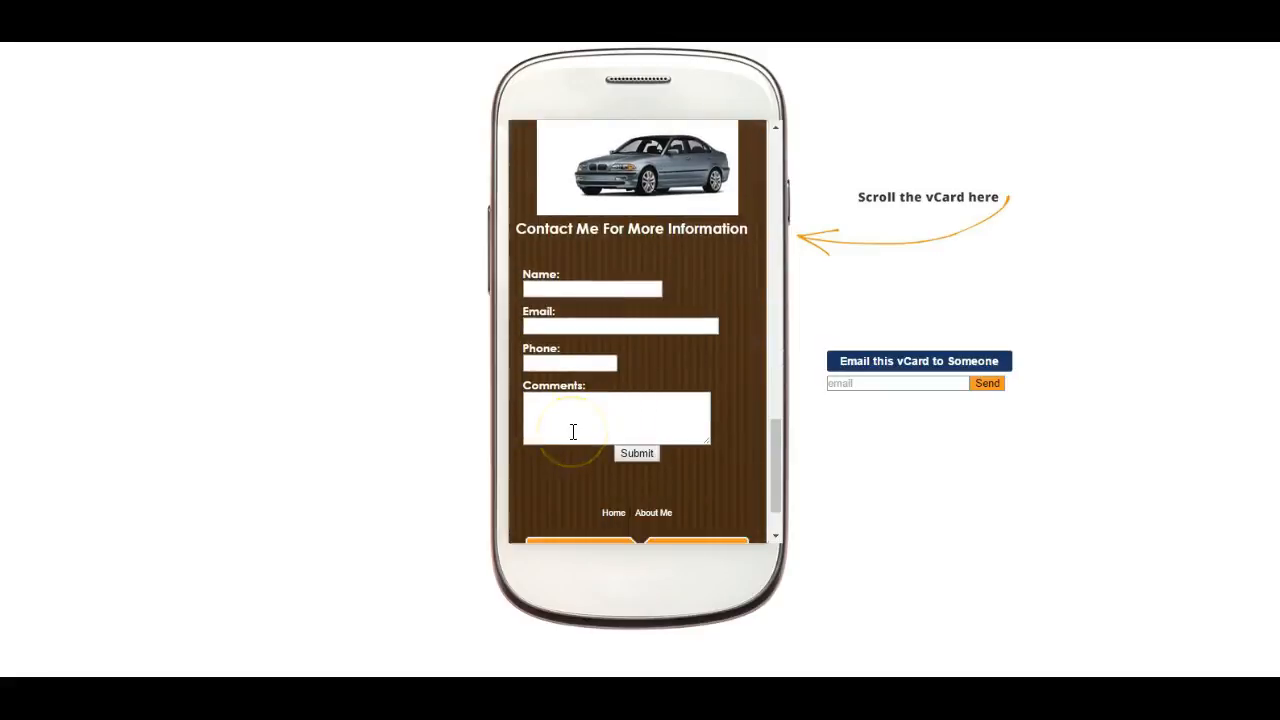
pyautogui.scroll(-2, 573, 435)
pyautogui.scroll(20, 571, 440)
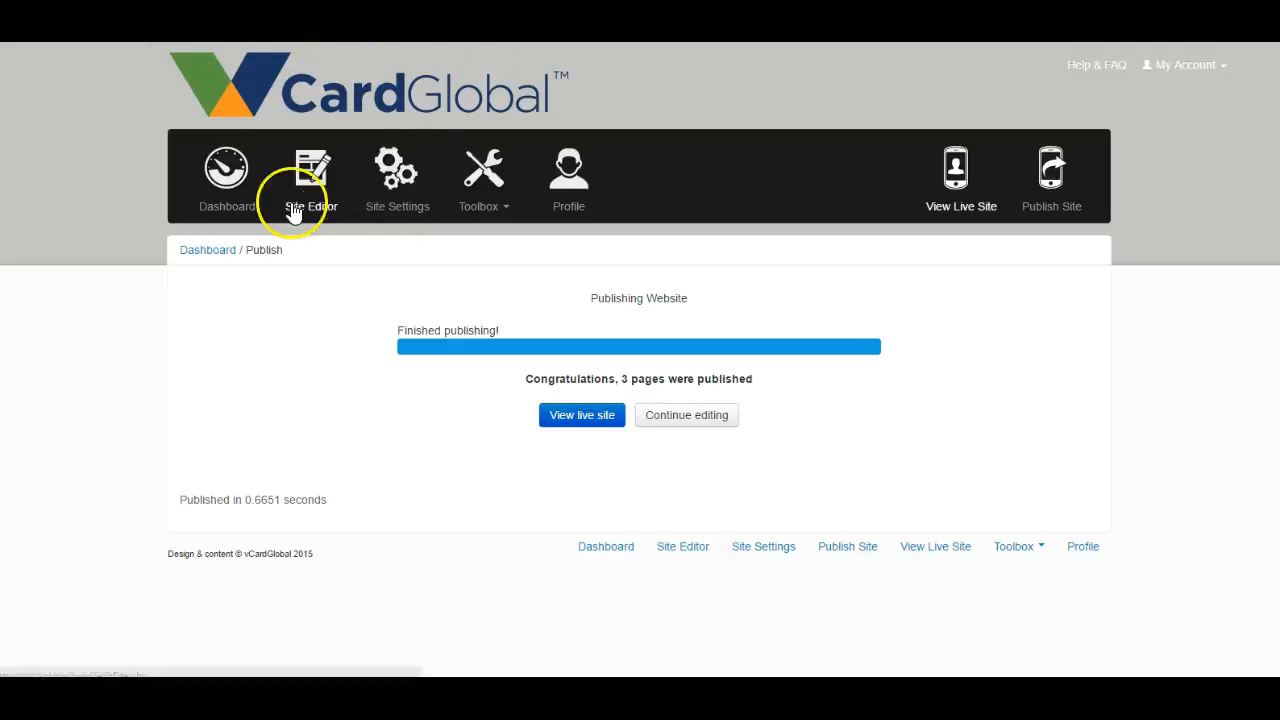
pyautogui.click(241, 198)
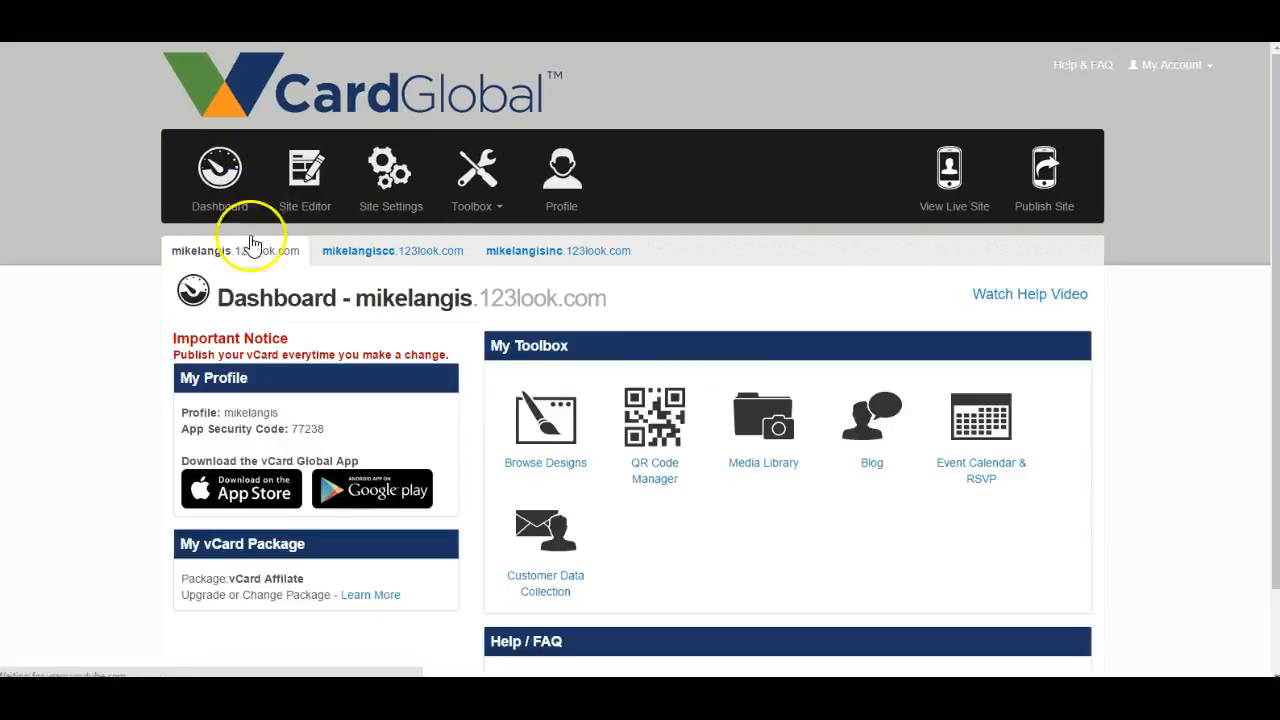
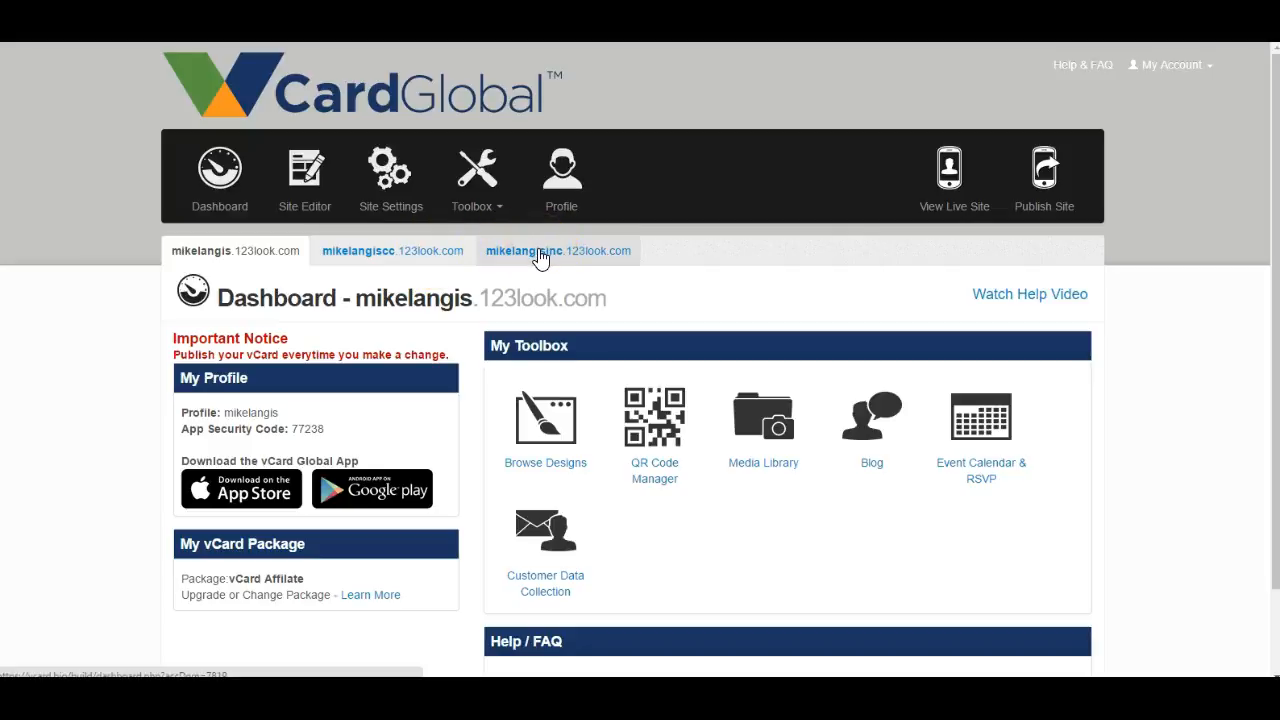
# - Switch to the third listed site and review its live vCard from the header banner through the photo to the contact details
pyautogui.click(538, 252)
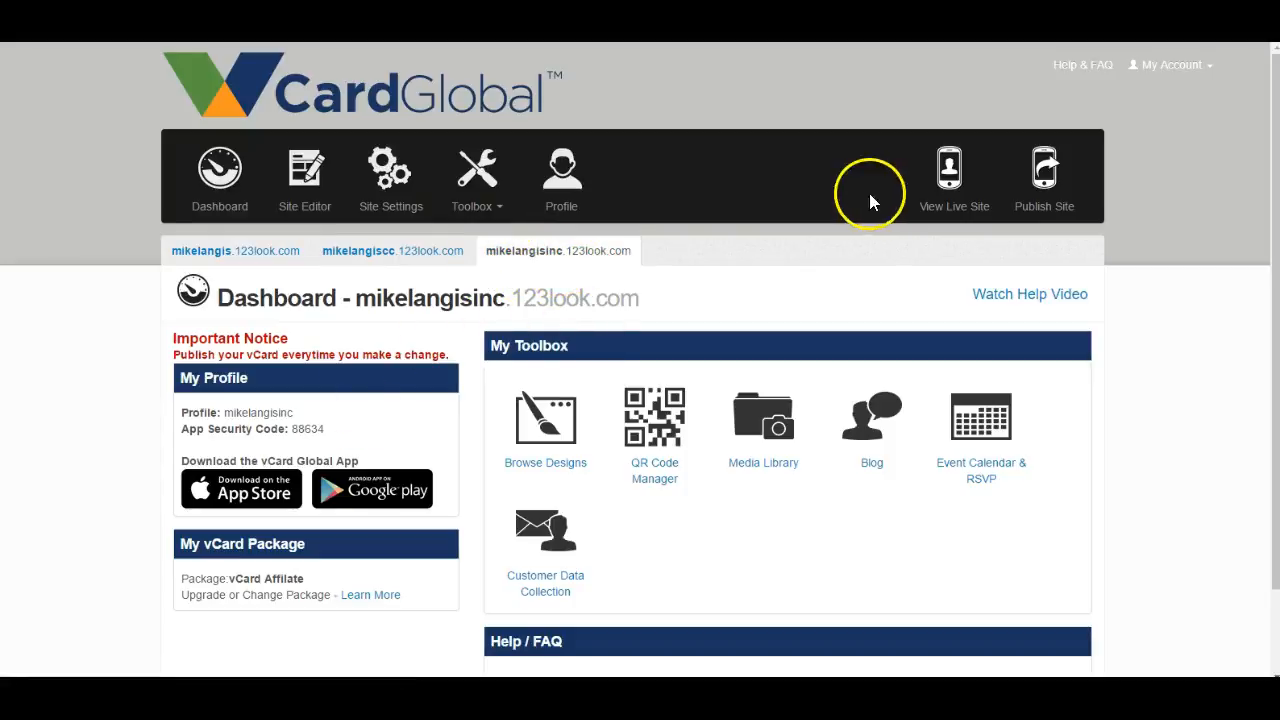
pyautogui.click(952, 183)
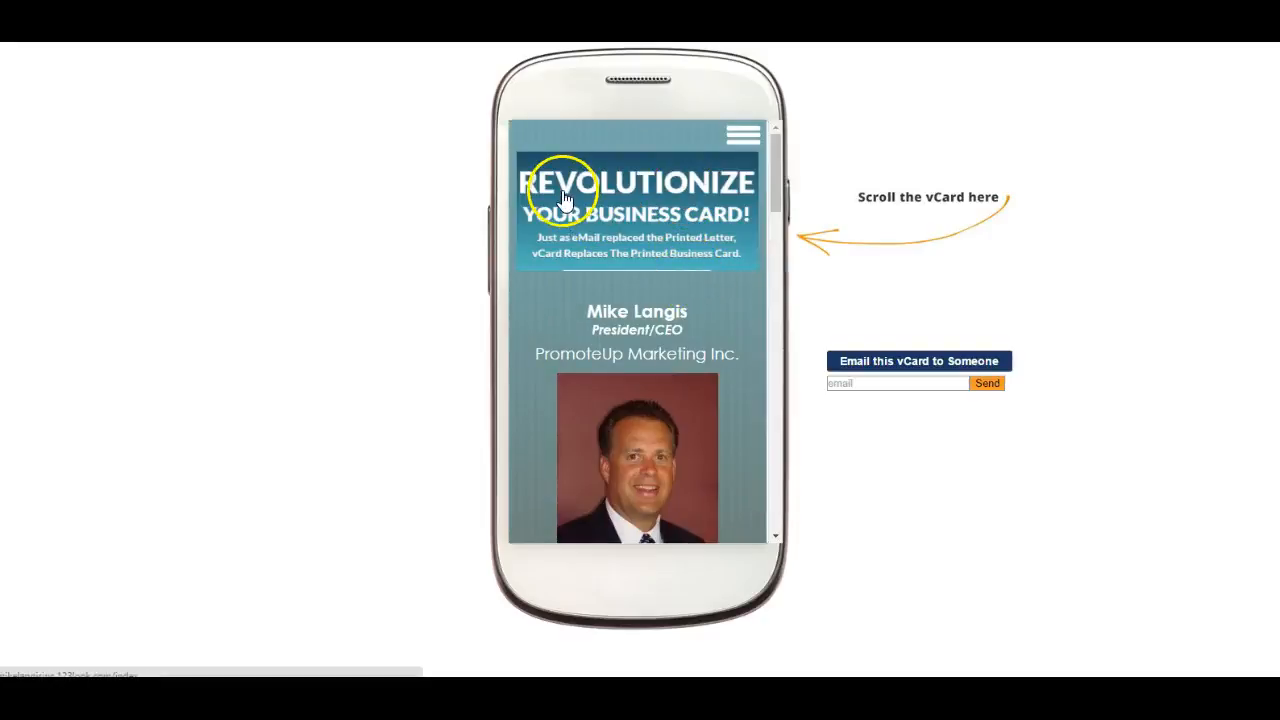
pyautogui.scroll(-1, 610, 199)
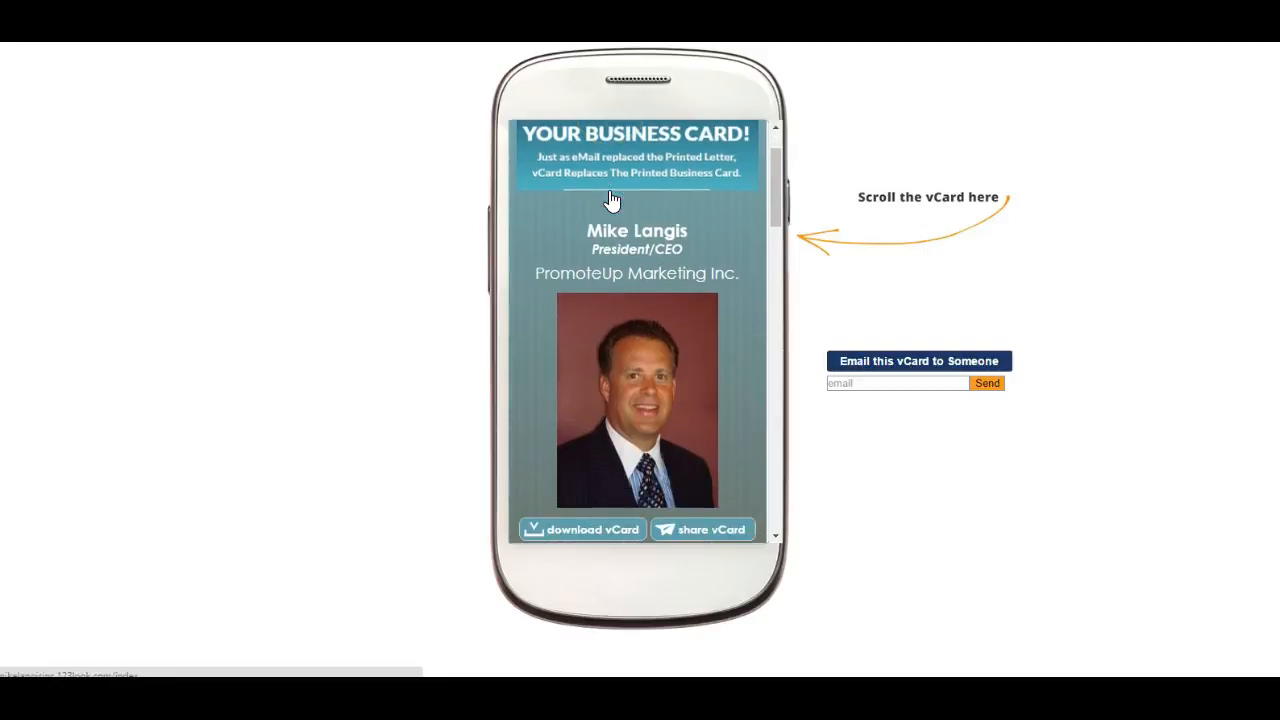
pyautogui.scroll(-1, 617, 195)
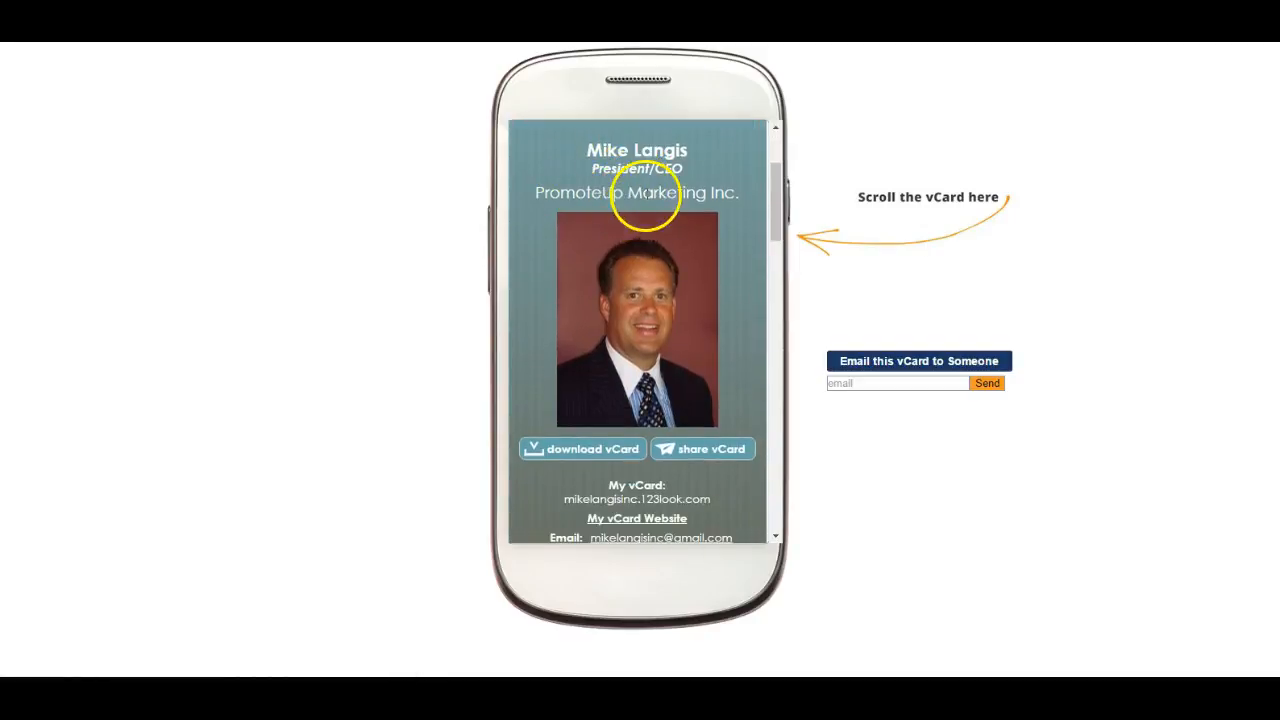
pyautogui.scroll(-1, 697, 199)
pyautogui.scroll(-2, 695, 198)
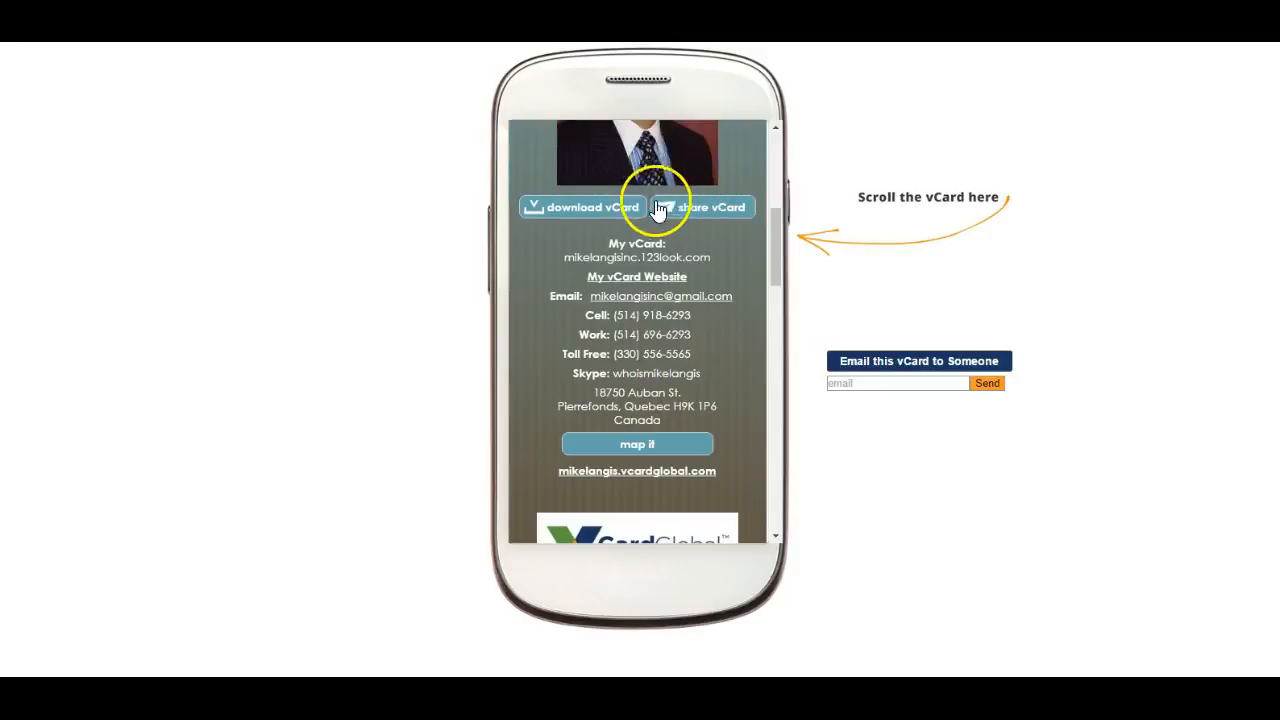
pyautogui.scroll(1, 638, 212)
pyautogui.scroll(2, 637, 210)
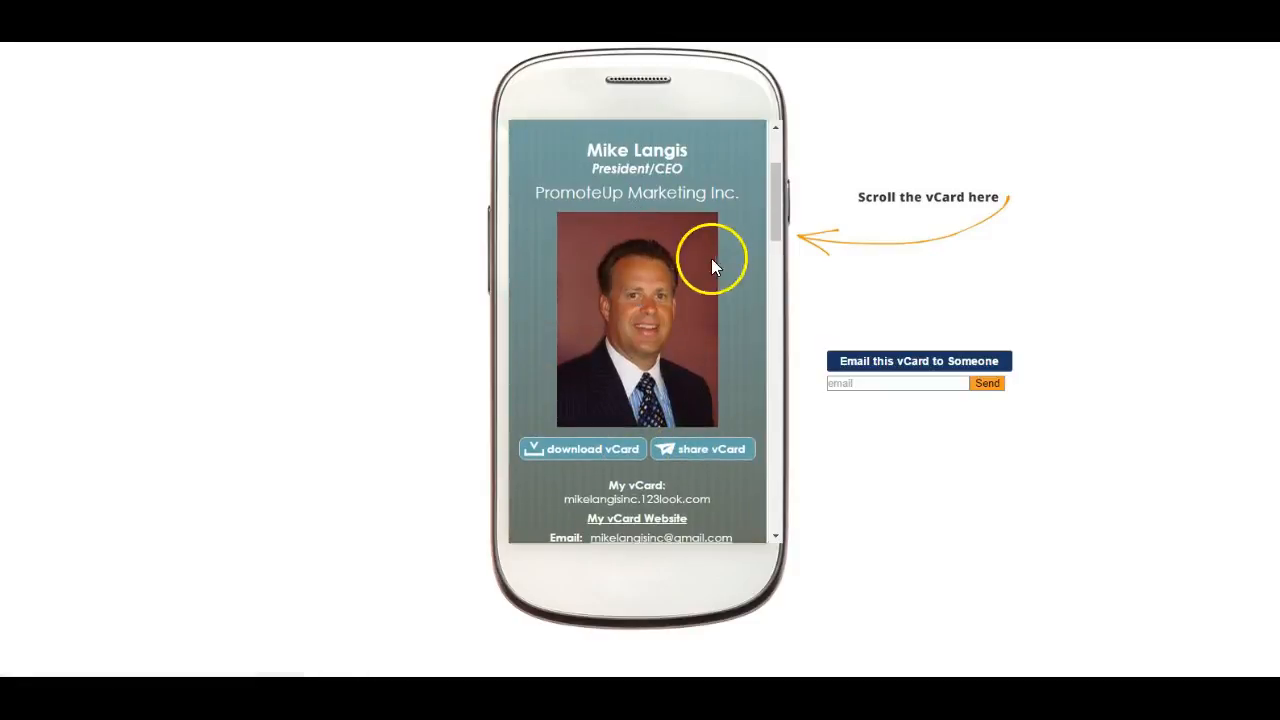
# - Review the live card's contact details, vCard Global promotional image and the title above the embedded video
pyautogui.scroll(-3, 750, 318)
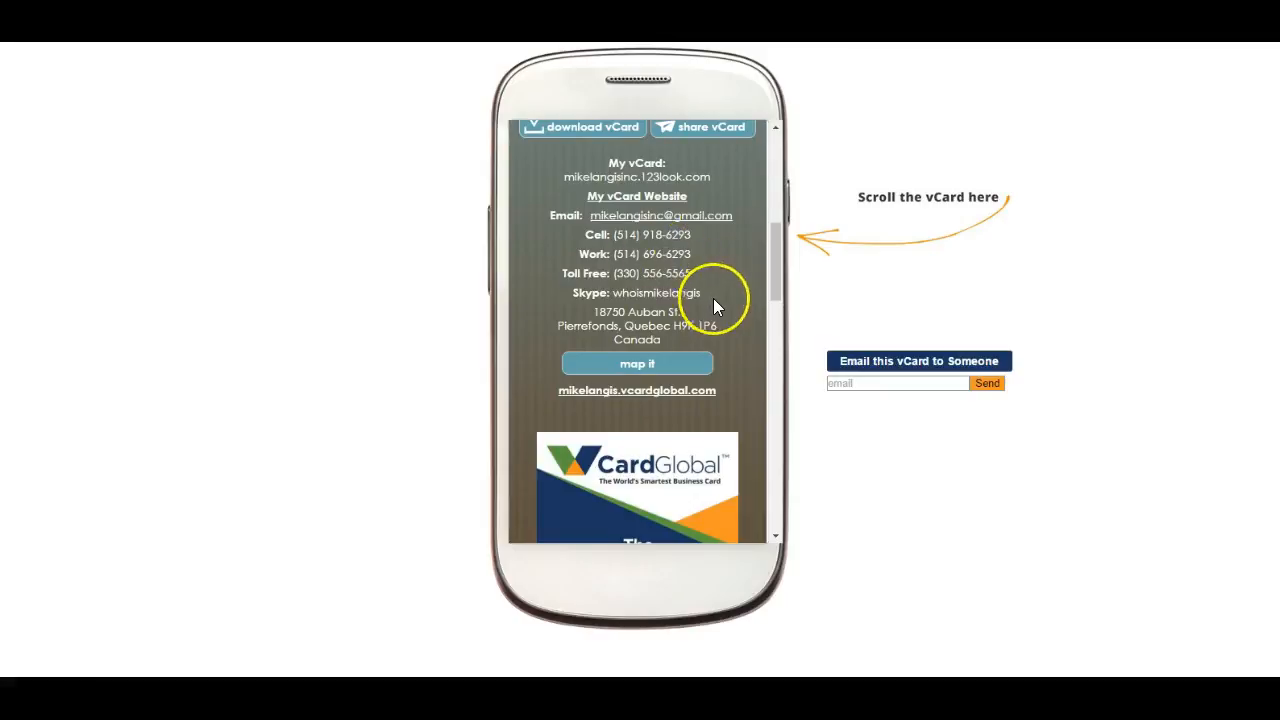
pyautogui.scroll(-3, 710, 302)
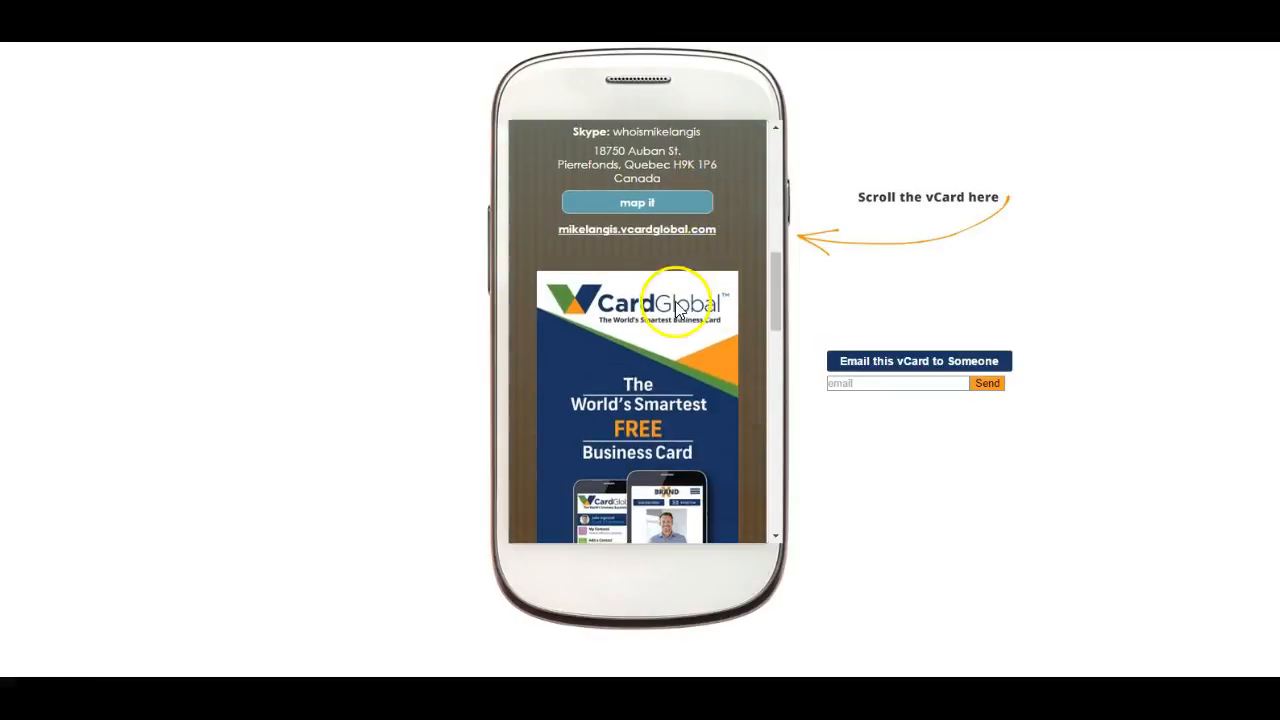
pyautogui.scroll(-1, 648, 316)
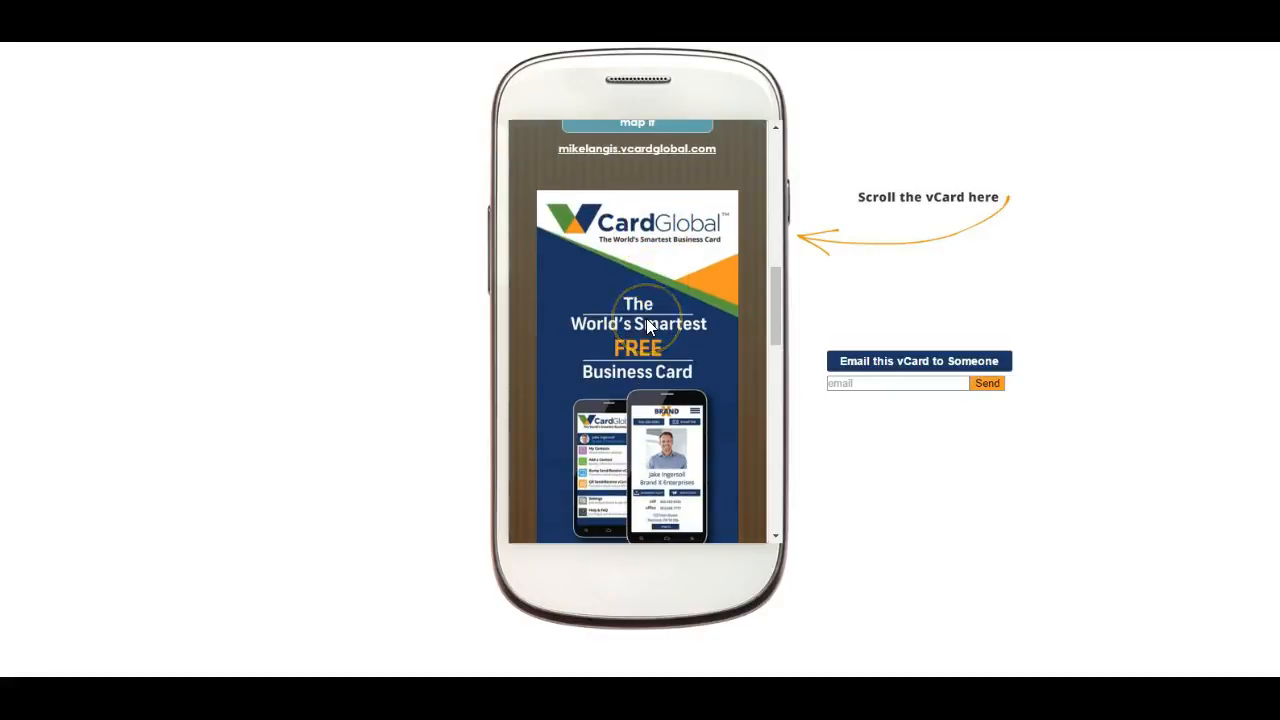
pyautogui.scroll(-1, 630, 318)
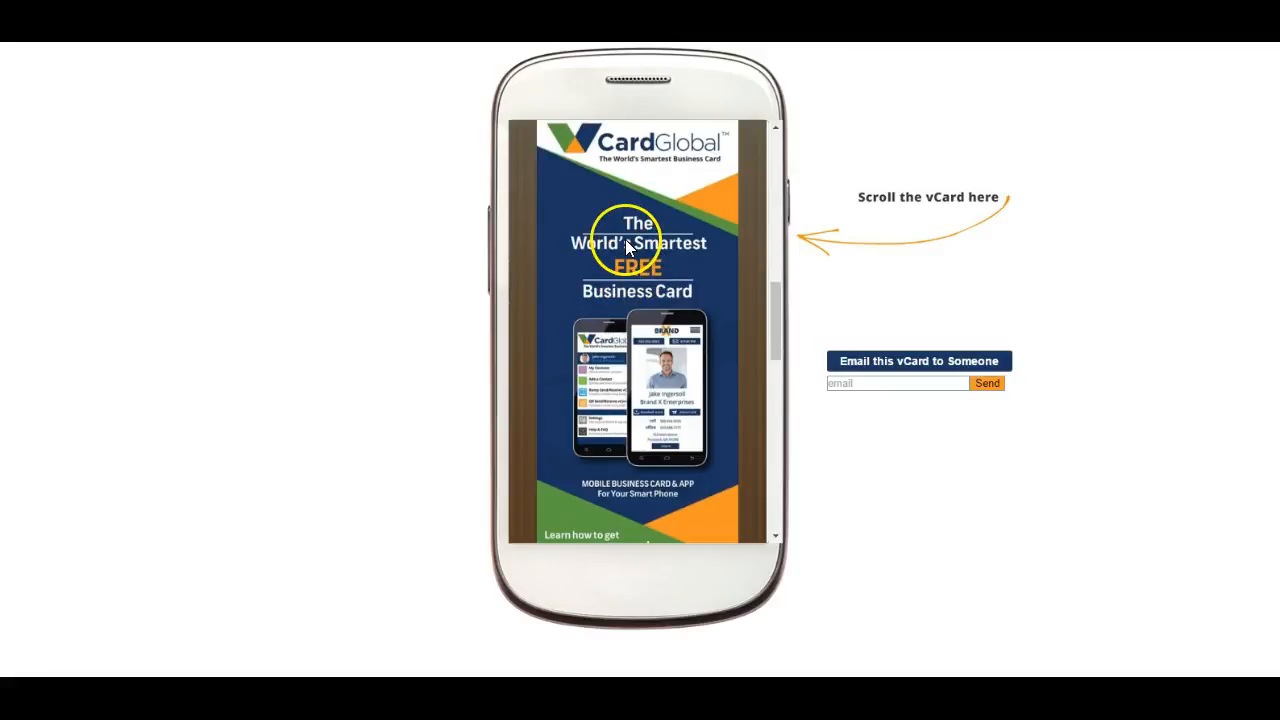
pyautogui.scroll(3, 626, 240)
pyautogui.scroll(-2, 625, 245)
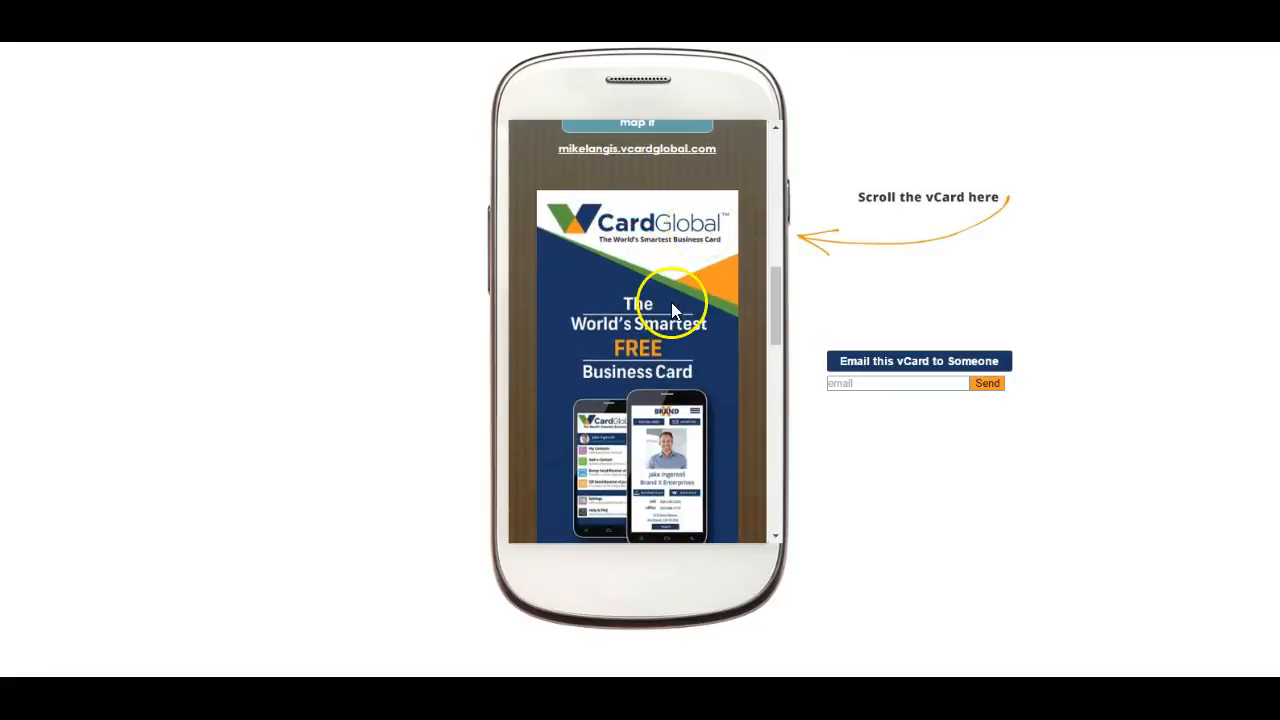
pyautogui.scroll(-3, 672, 306)
pyautogui.scroll(-1, 670, 308)
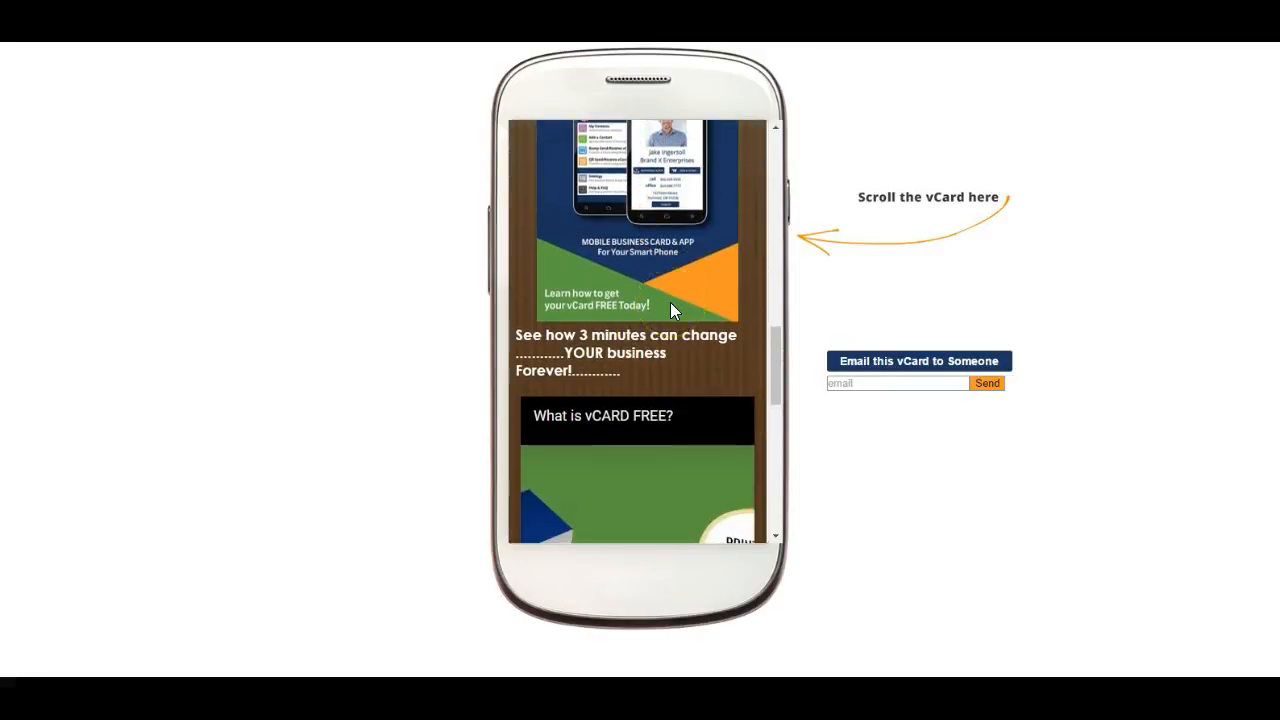
pyautogui.scroll(-1, 670, 302)
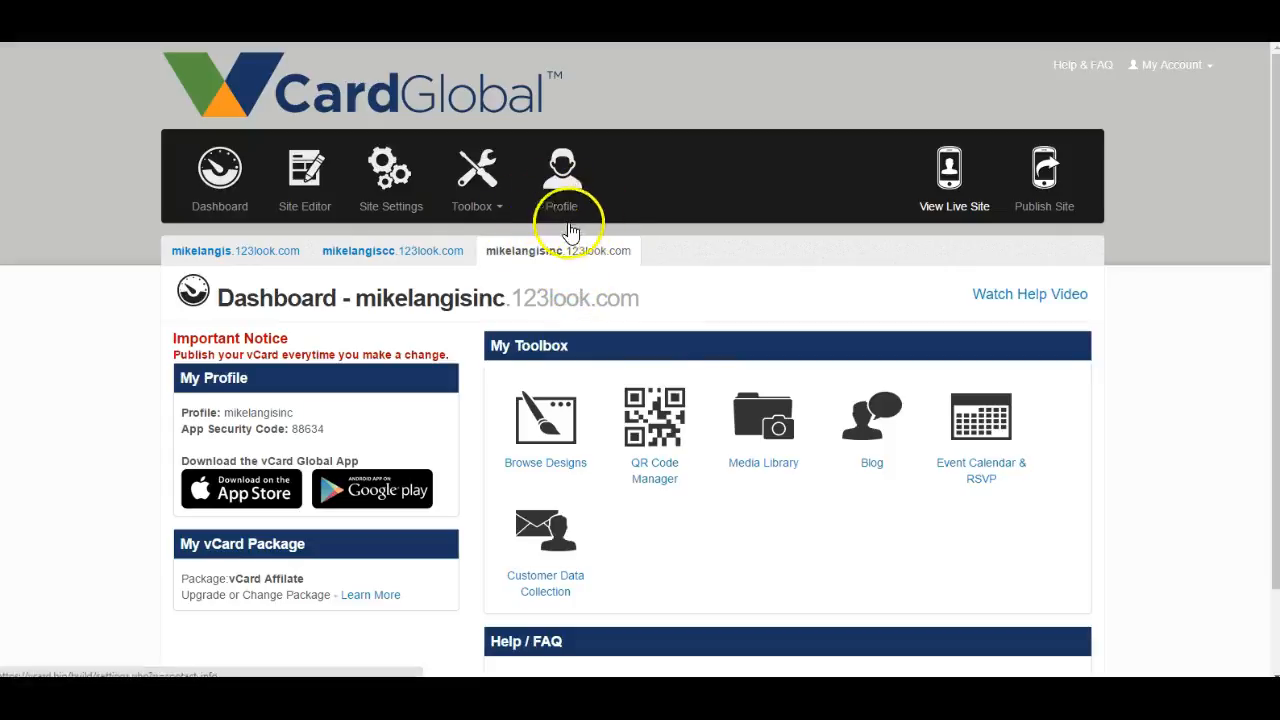
# - In the Site Editor, shorten the dots before "YOUR" in the "See how 3 minutes can change" title to six and save the text block
pyautogui.scroll(-1, 550, 250)
pyautogui.click(316, 135)
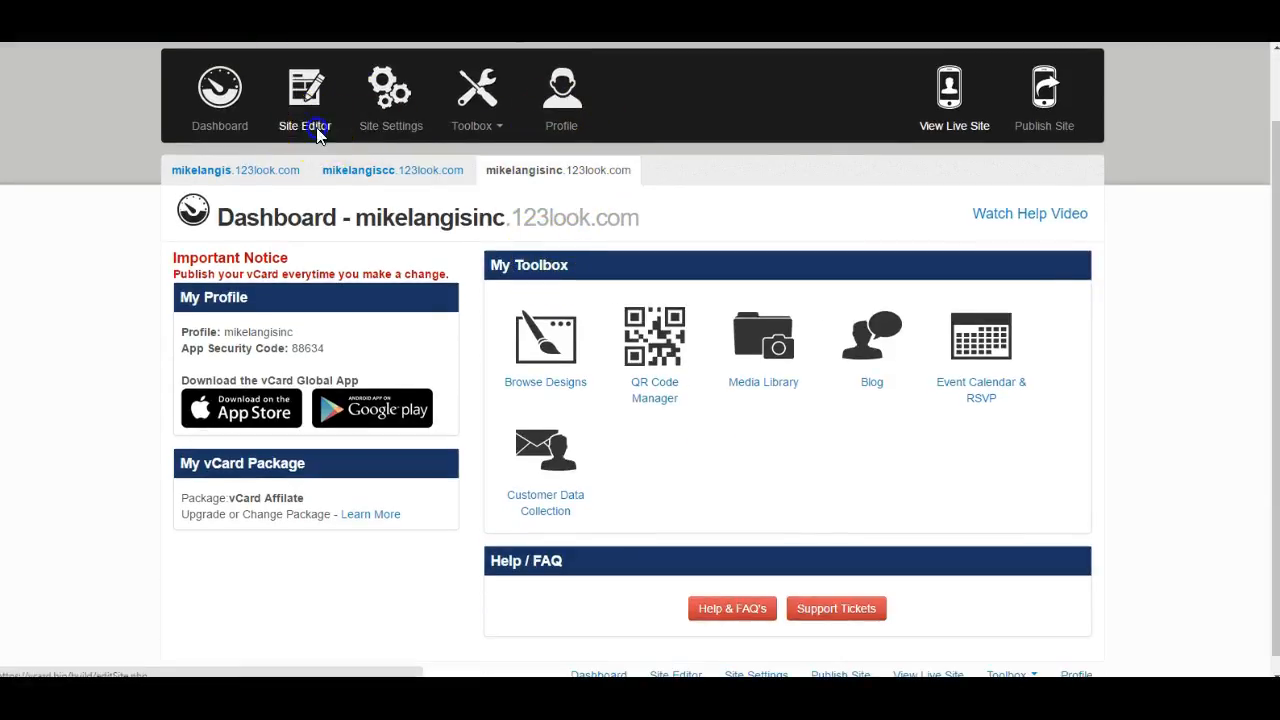
pyautogui.scroll(-4, 749, 423)
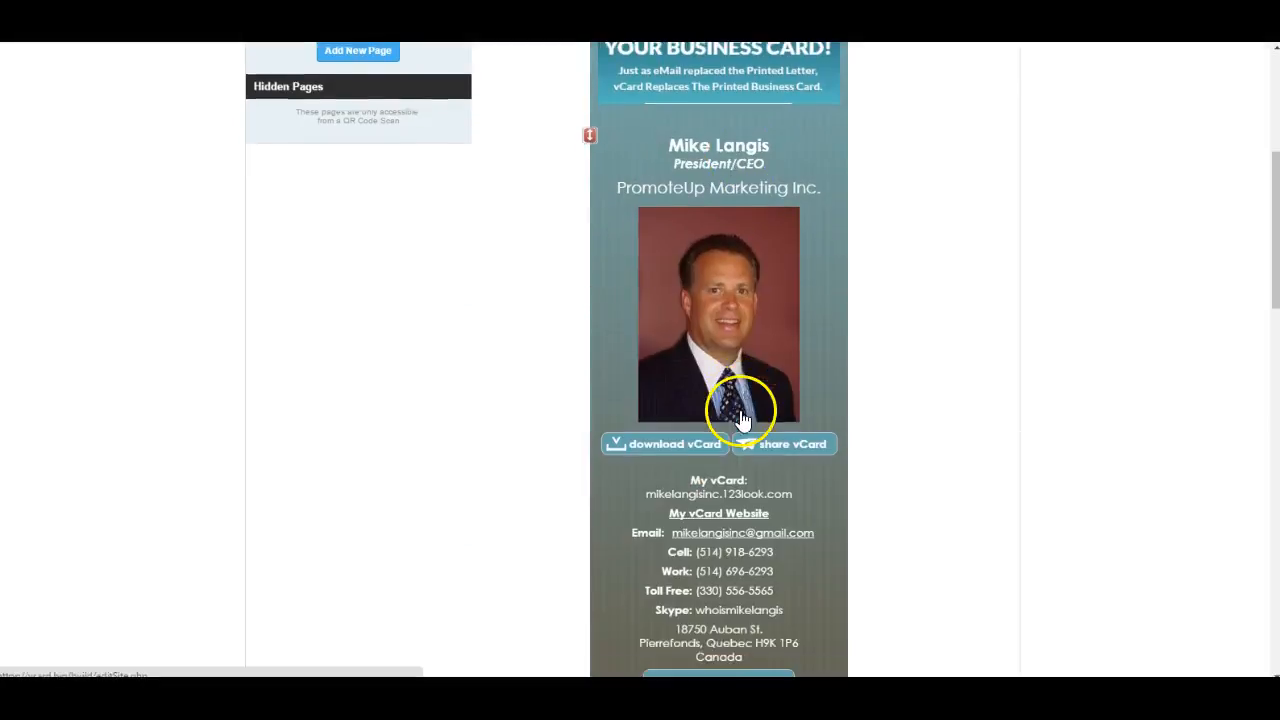
pyautogui.scroll(-9, 740, 415)
pyautogui.moveTo(598, 367)
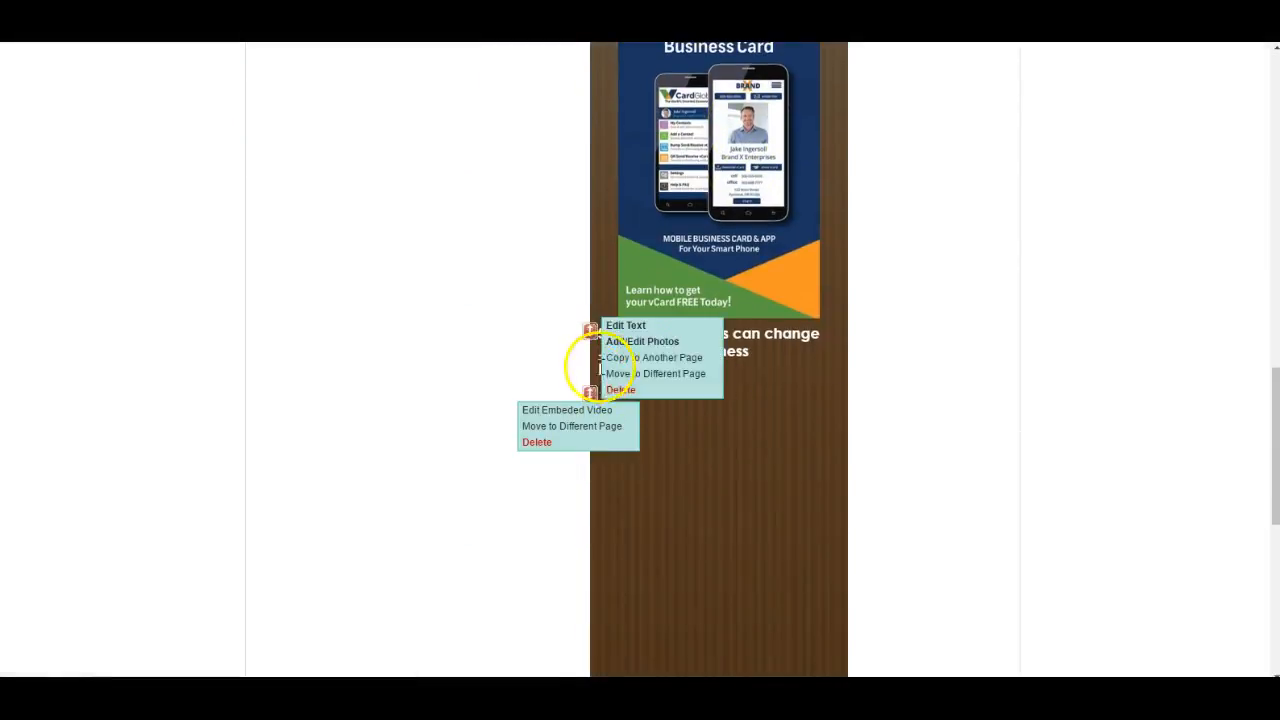
pyautogui.click(633, 333)
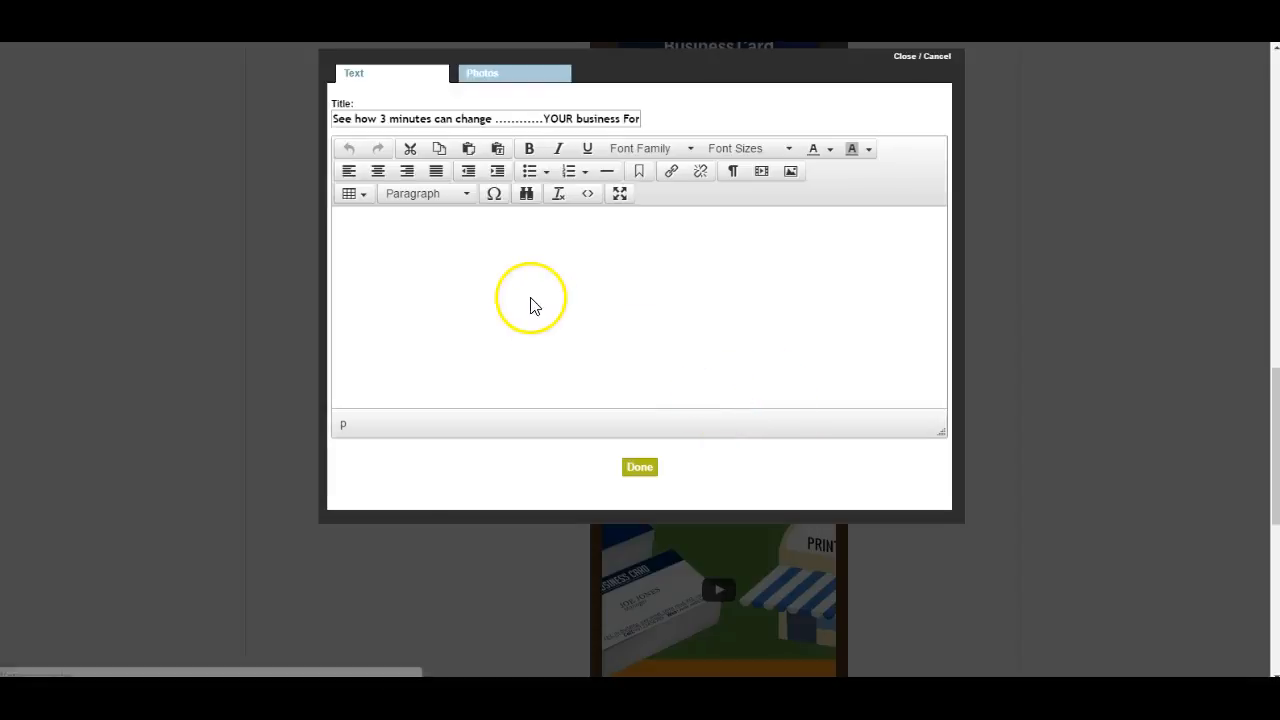
pyautogui.click(519, 119)
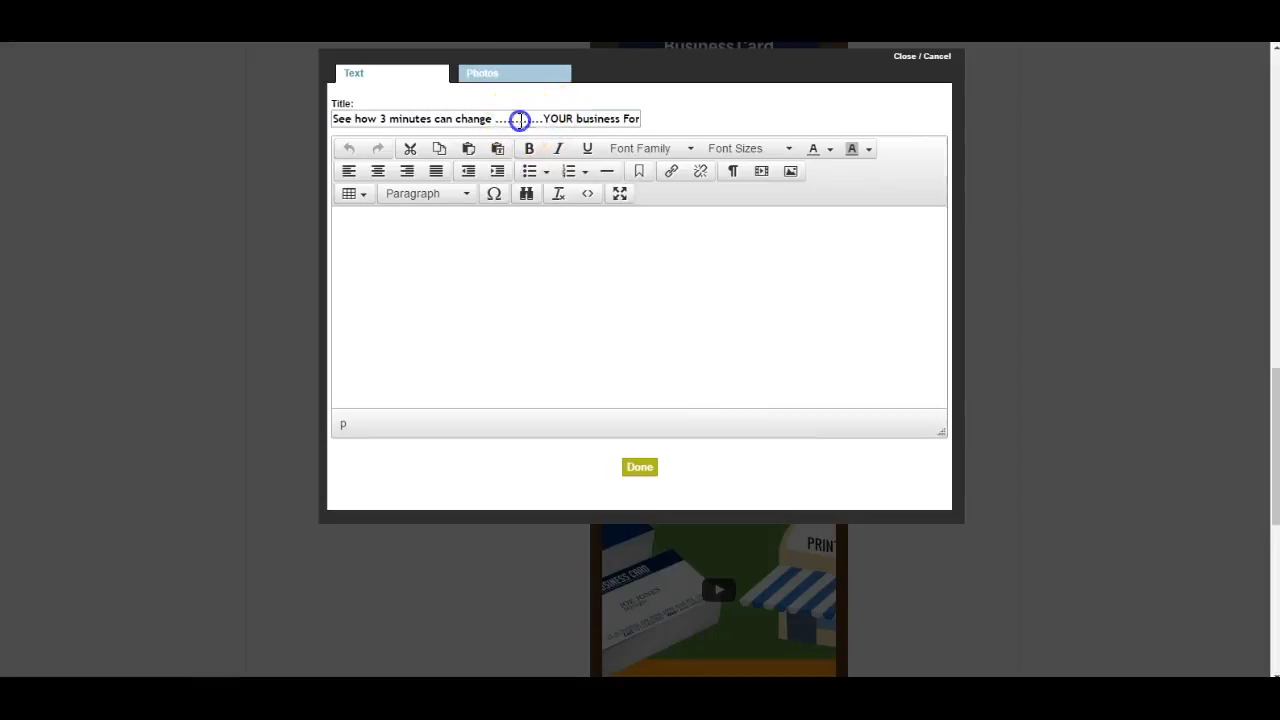
pyautogui.press('Delete')
pyautogui.press('Delete')
pyautogui.press('Delete')
pyautogui.press('Delete')
pyautogui.press('Delete')
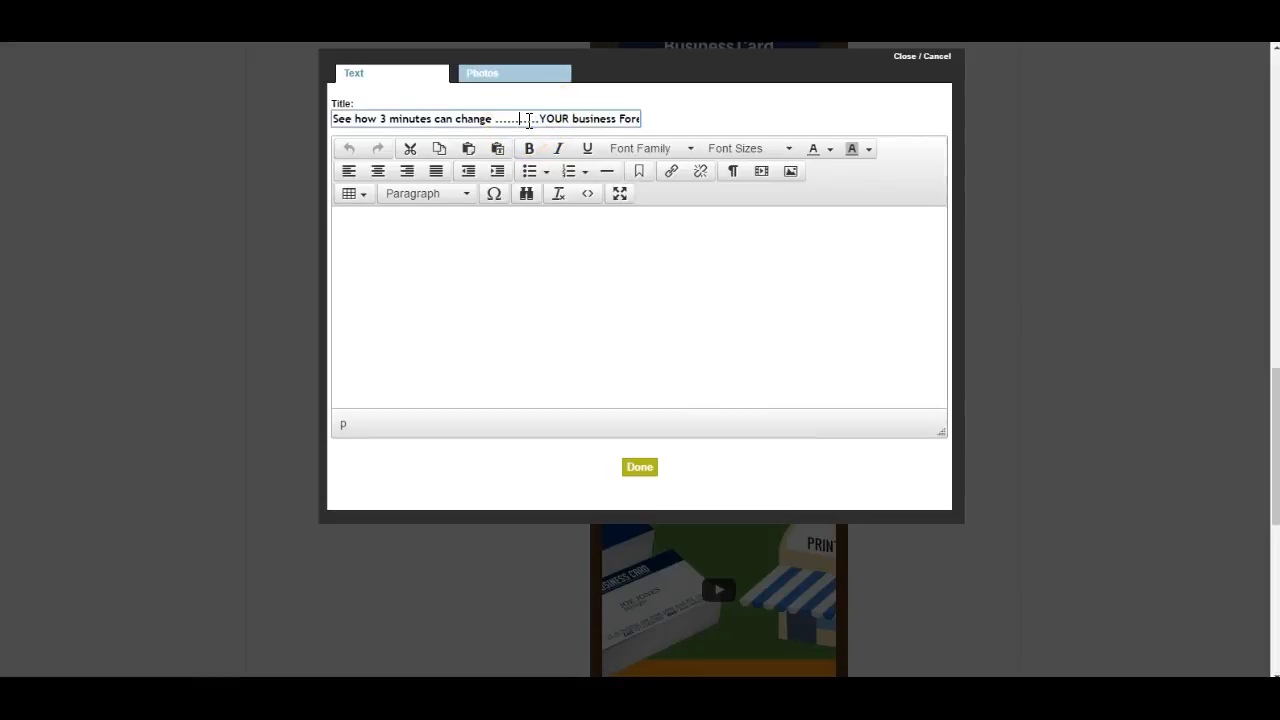
pyautogui.press('Delete')
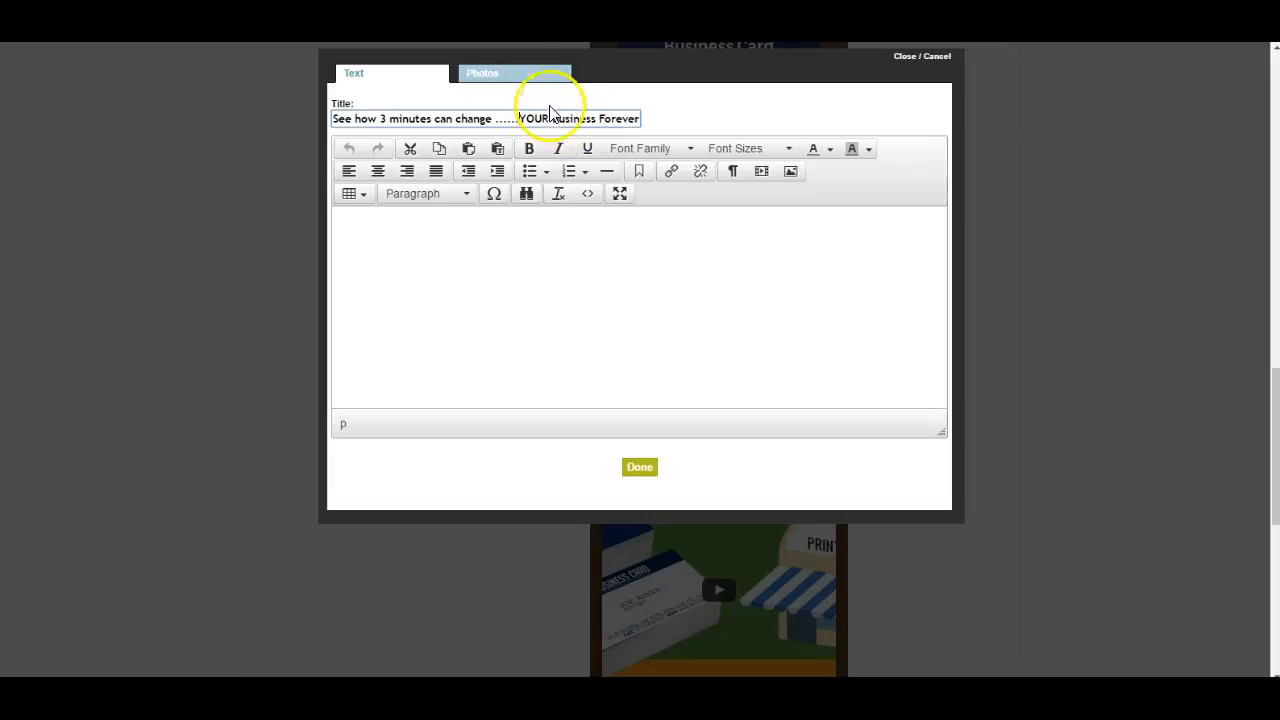
pyautogui.click(642, 468)
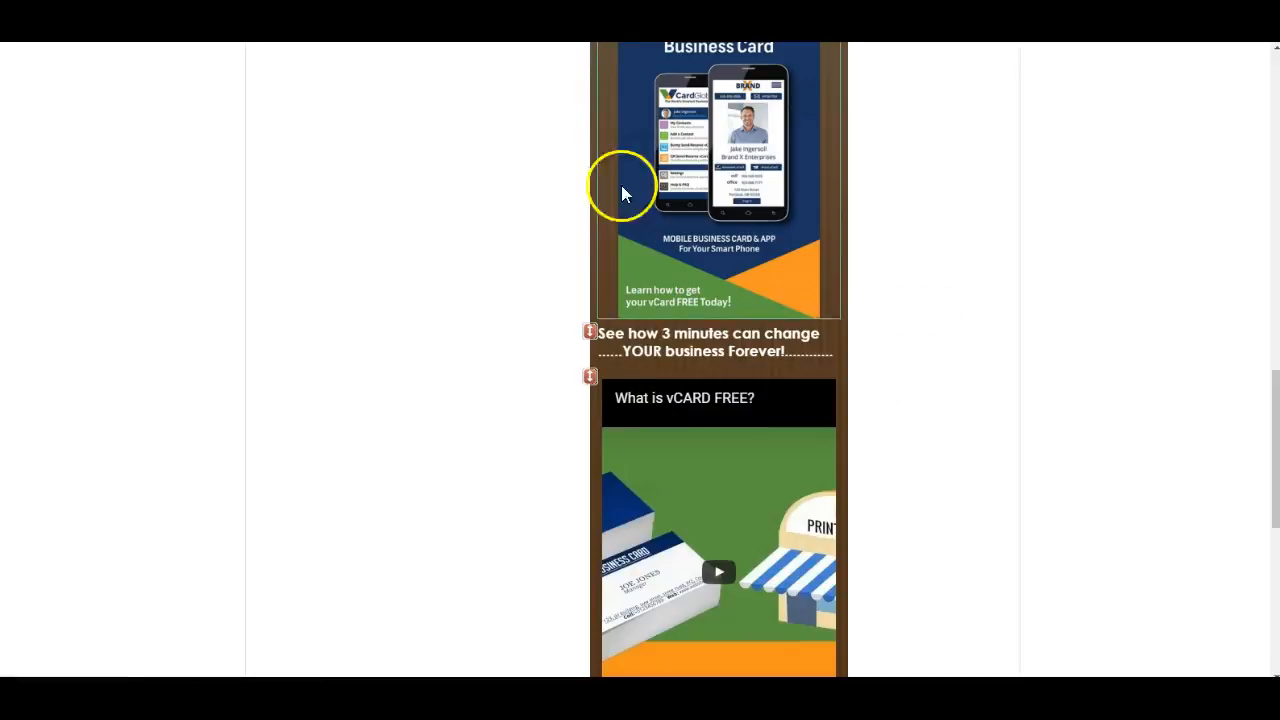
# - Publish the site and check the shortened title above the video on the live vCard
pyautogui.scroll(4, 935, 190)
pyautogui.scroll(10, 950, 185)
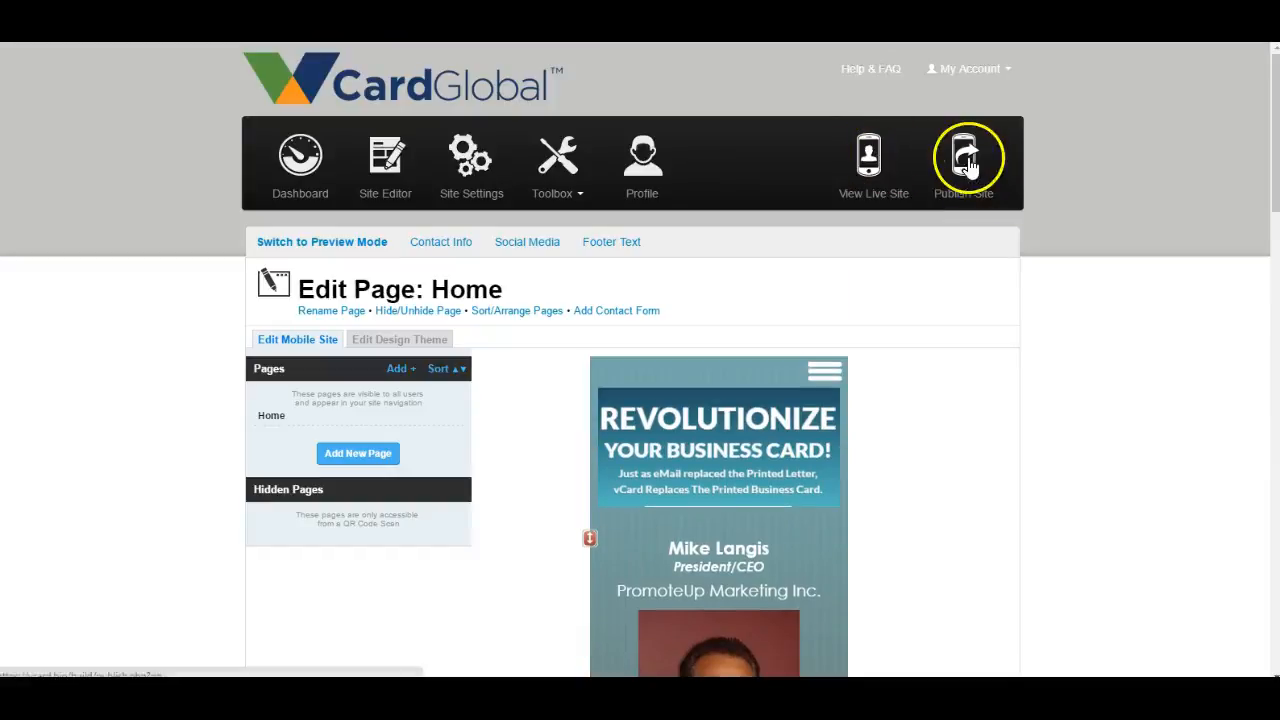
pyautogui.click(963, 157)
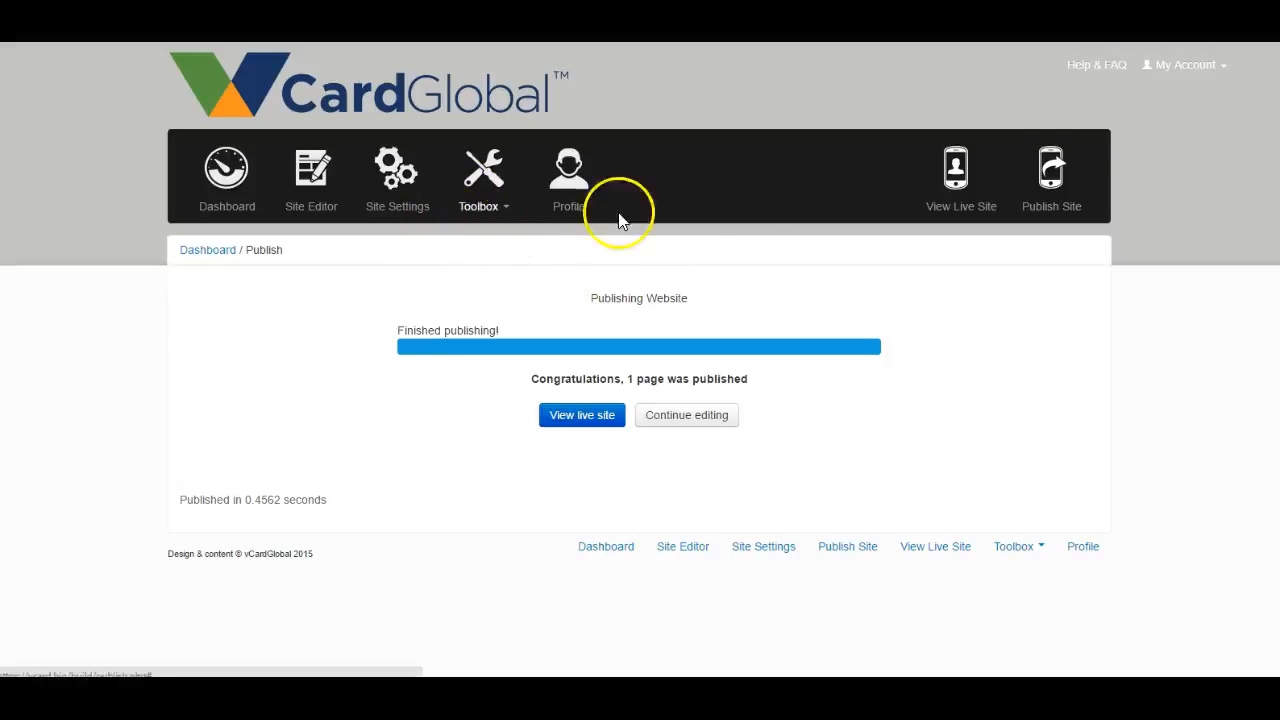
pyautogui.click(966, 175)
pyautogui.scroll(-5, 704, 395)
pyautogui.scroll(-10, 704, 390)
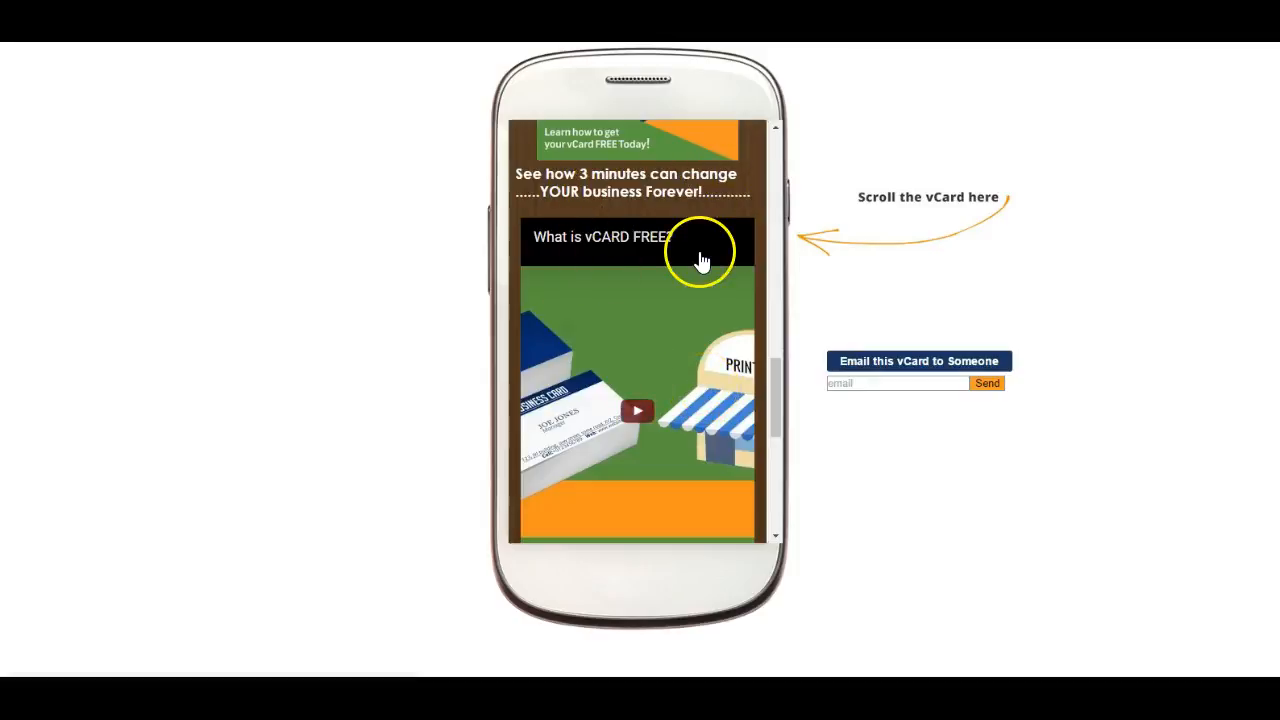
# - Test the embedded "What is vCARD FREE?" video on the live card by playing and pausing it
pyautogui.scroll(-3, 690, 255)
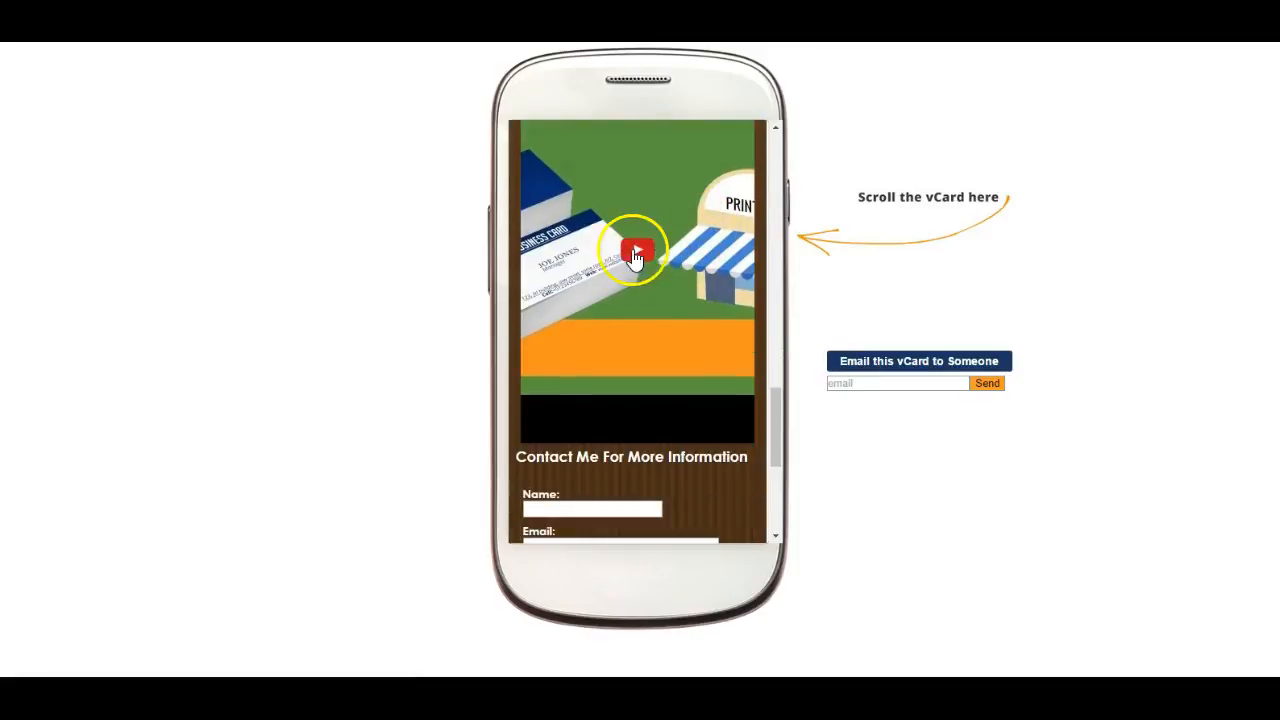
pyautogui.click(638, 253)
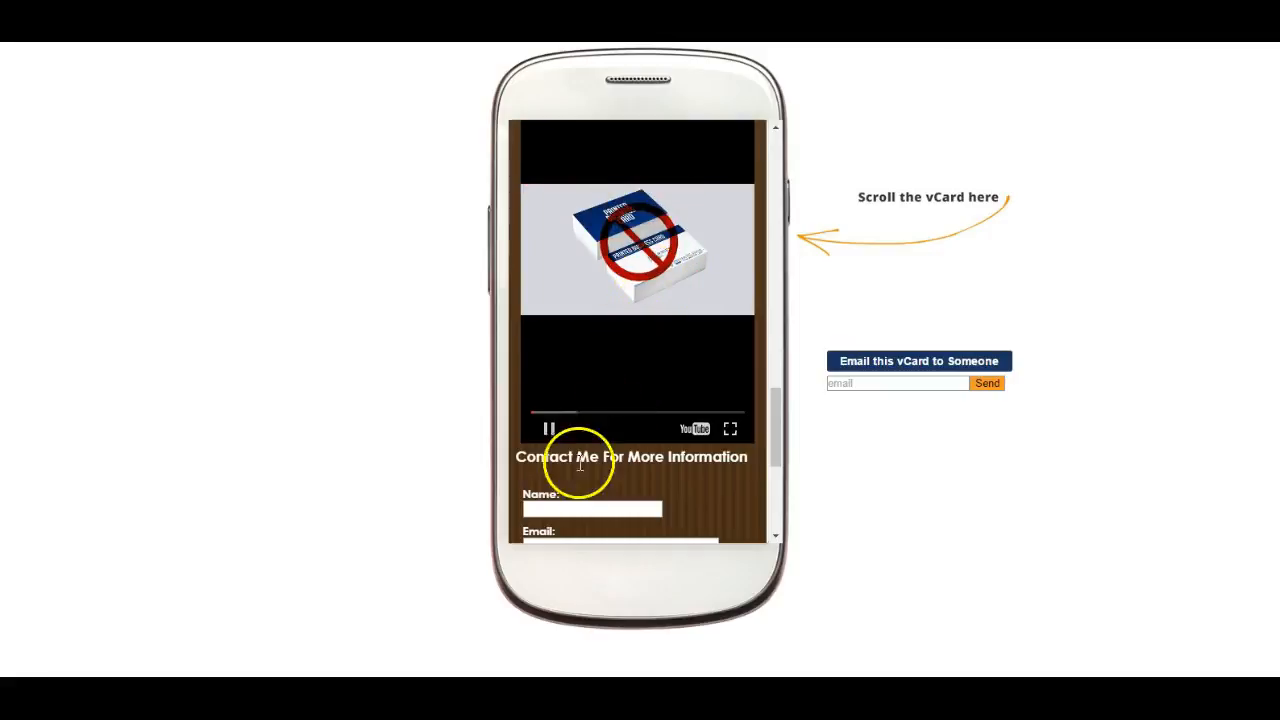
pyautogui.click(549, 428)
pyautogui.click(666, 322)
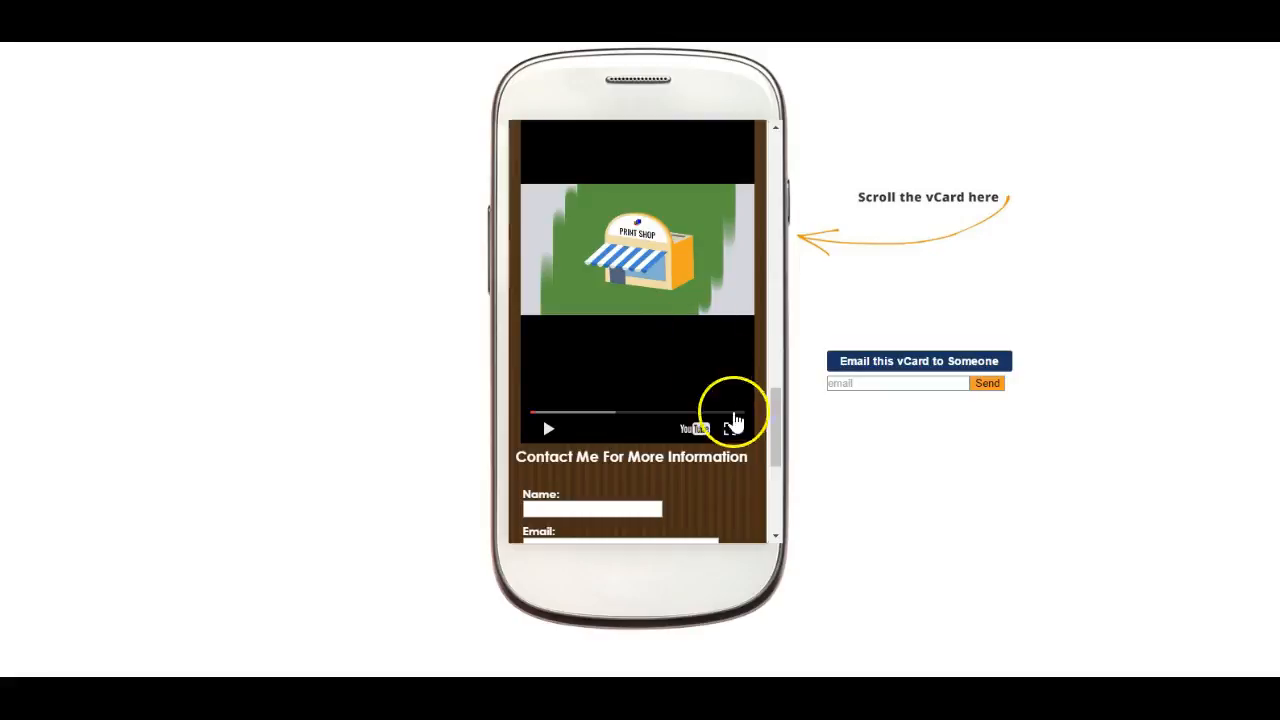
# - Review the live card's contact form, social links and footer, and look back up over the promotional image
pyautogui.scroll(-5, 677, 450)
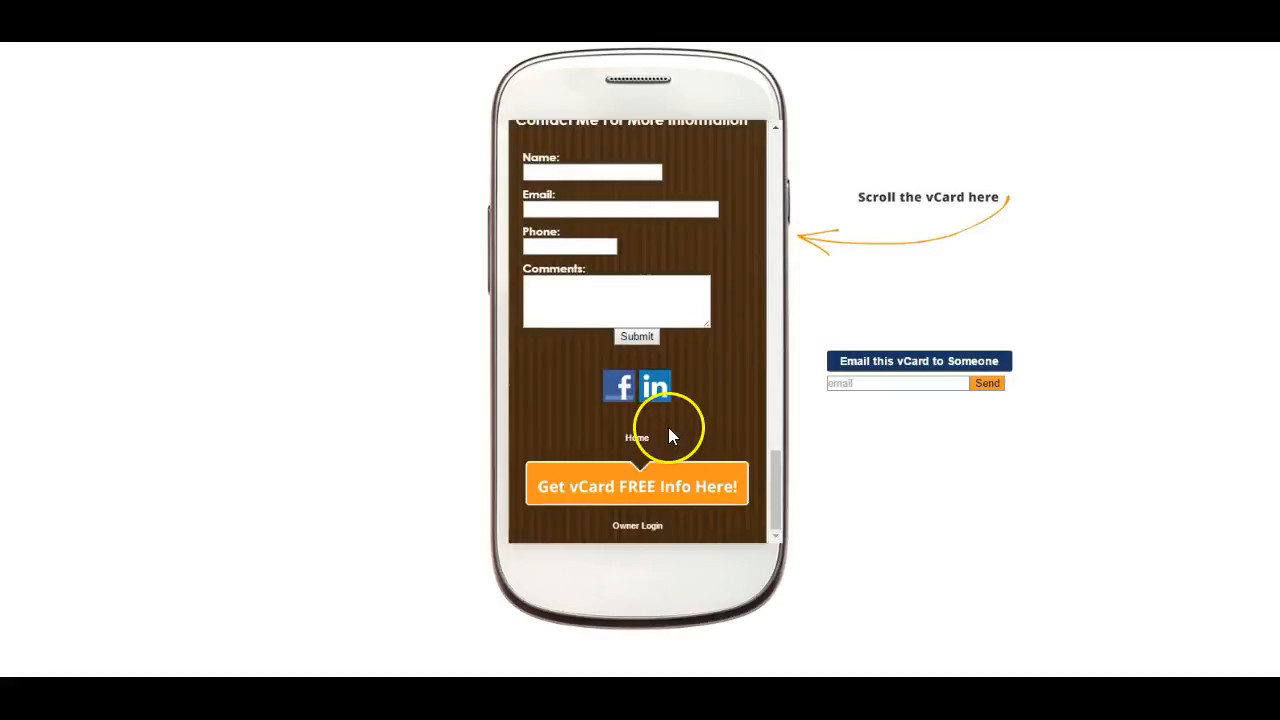
pyautogui.scroll(8, 668, 430)
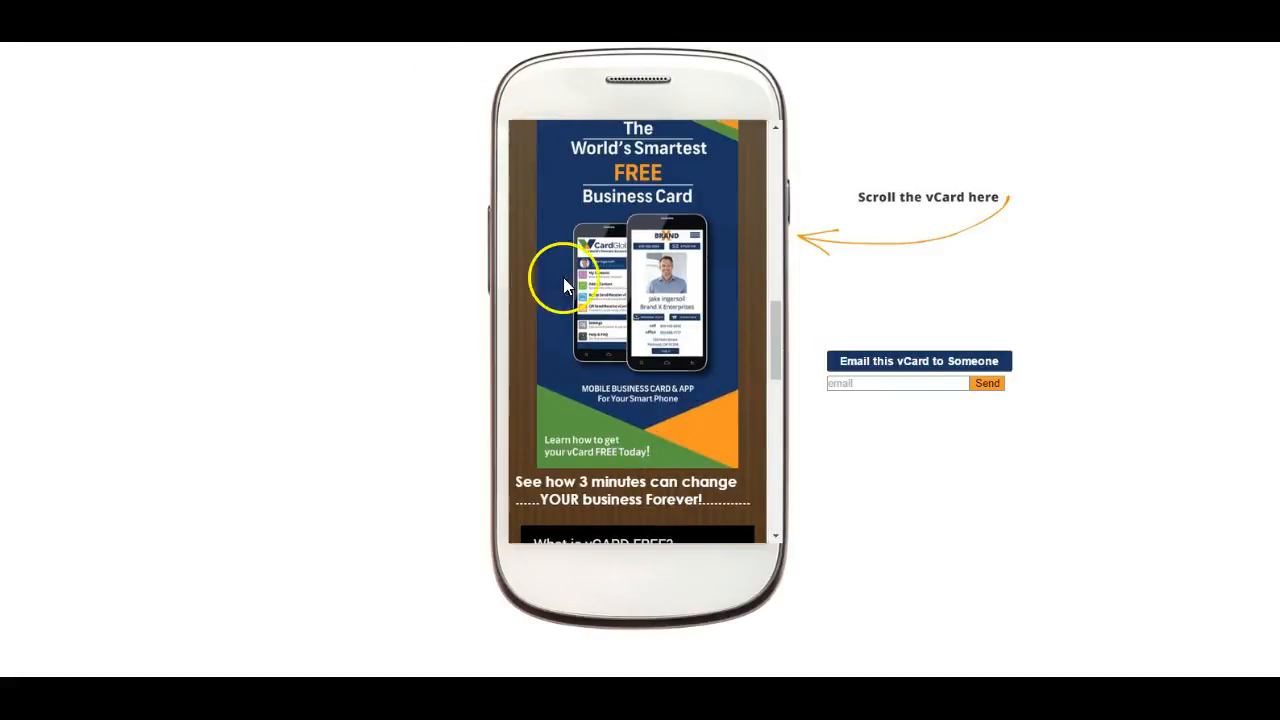
pyautogui.scroll(10, 566, 277)
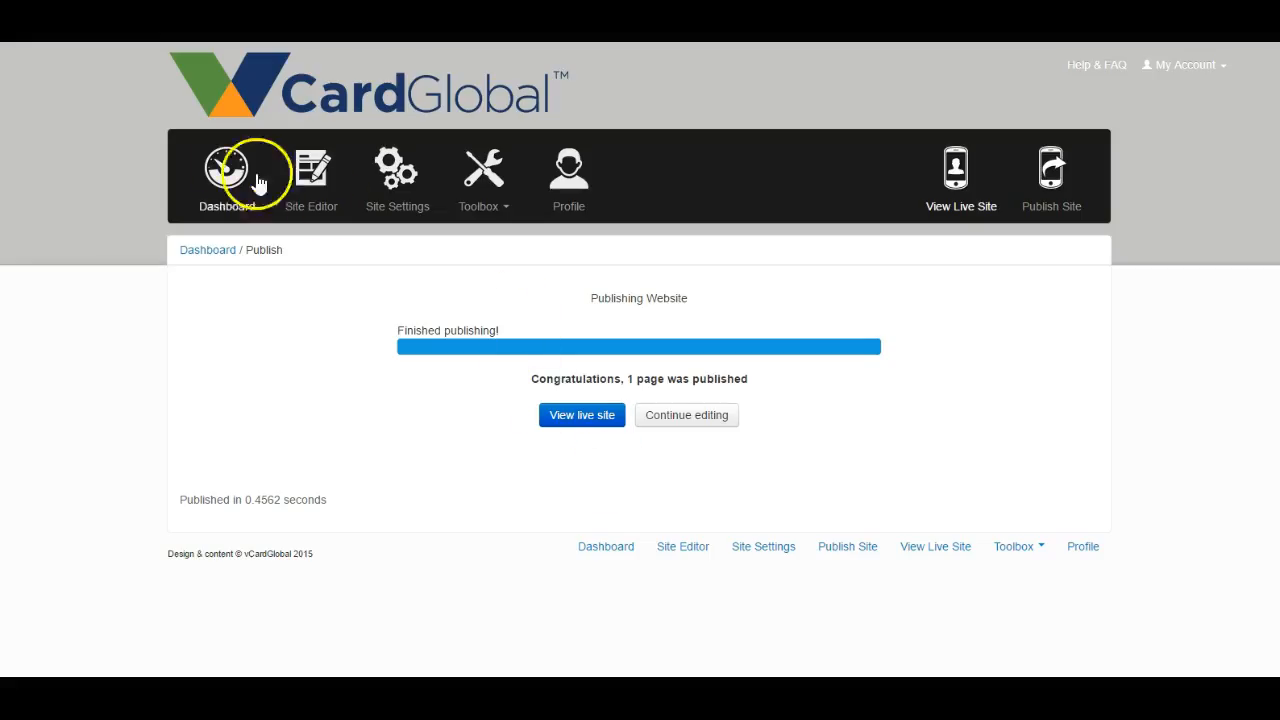
# - Return to the Dashboard, switch back to the first listed site and open its Profile
pyautogui.click(222, 210)
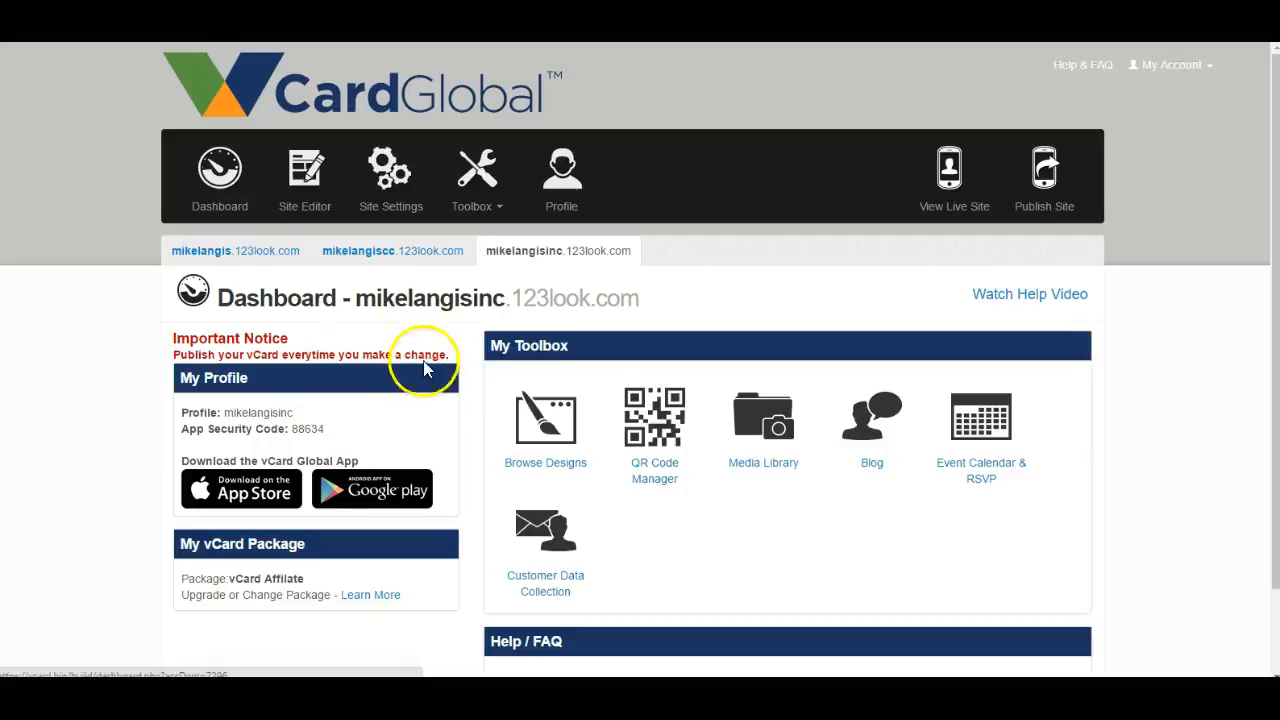
pyautogui.click(256, 254)
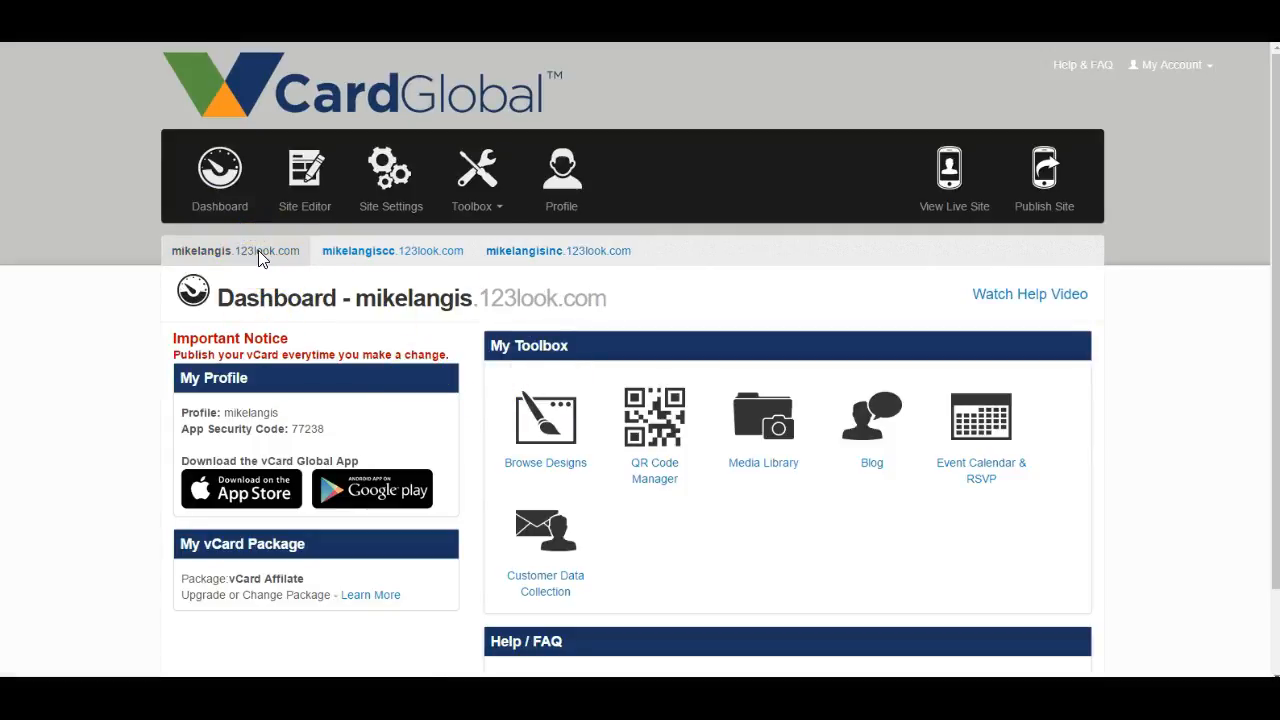
pyautogui.scroll(-1, 274, 266)
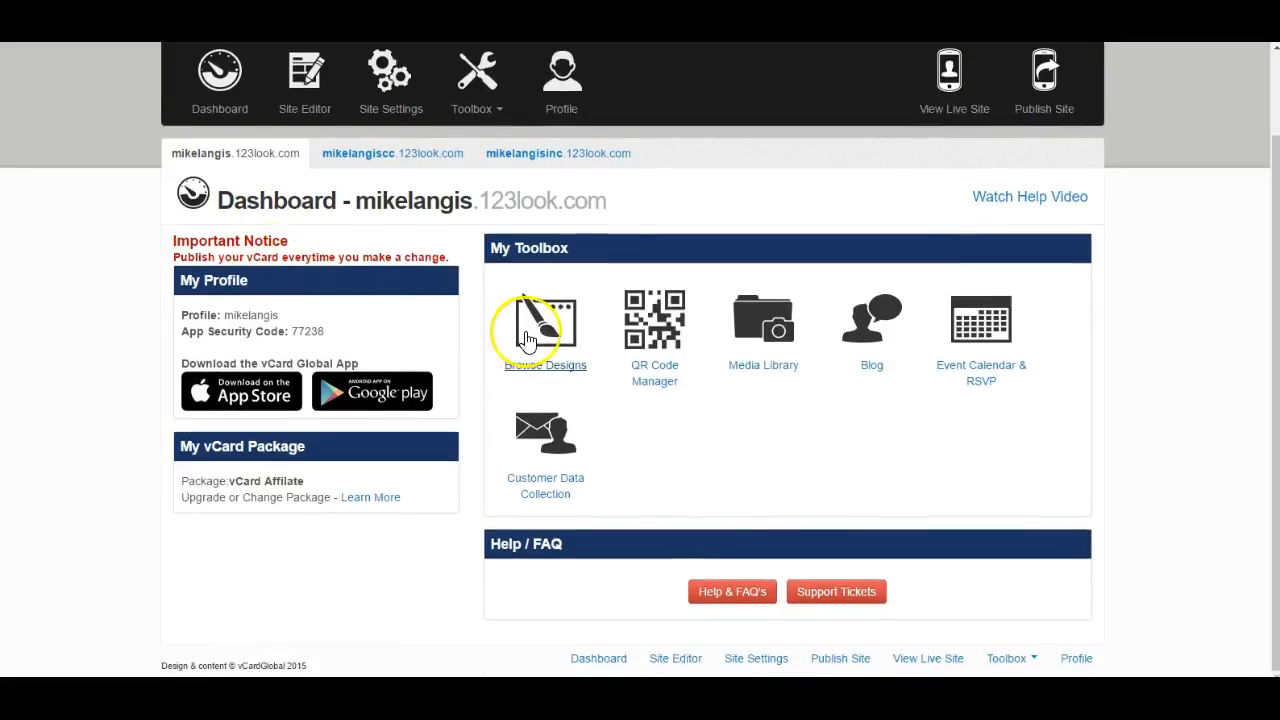
pyautogui.scroll(1, 527, 335)
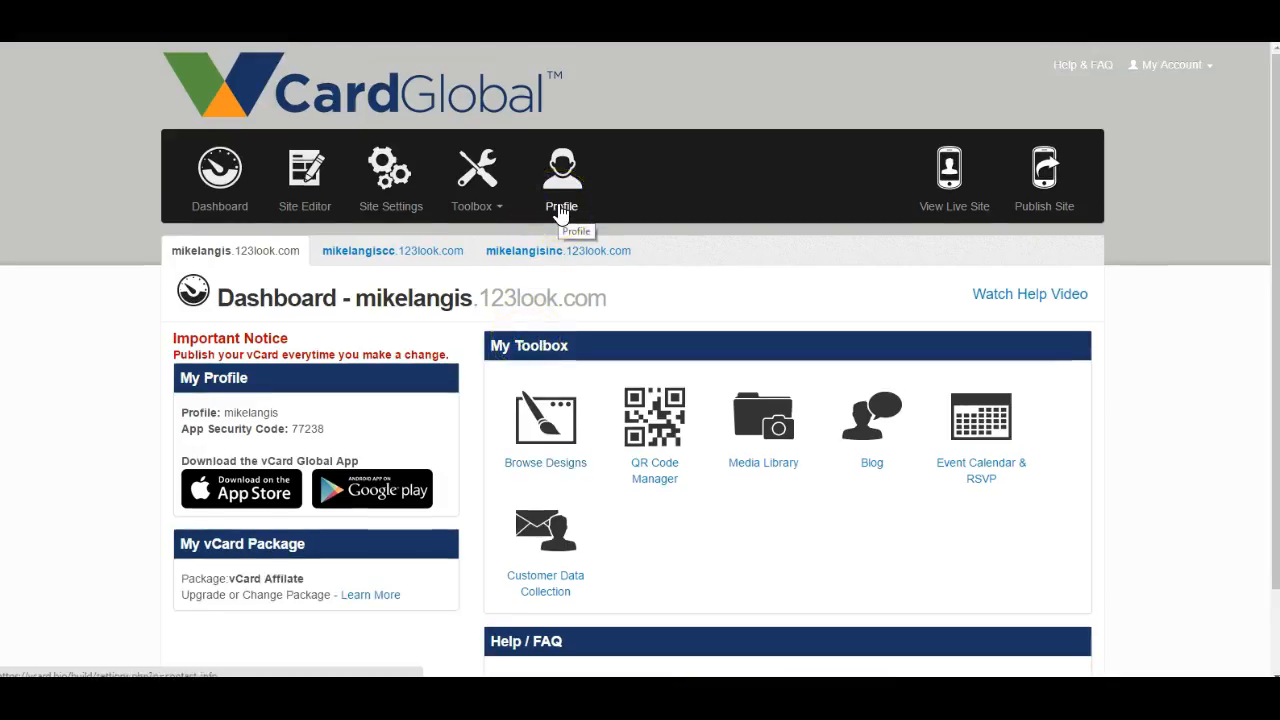
pyautogui.click(559, 212)
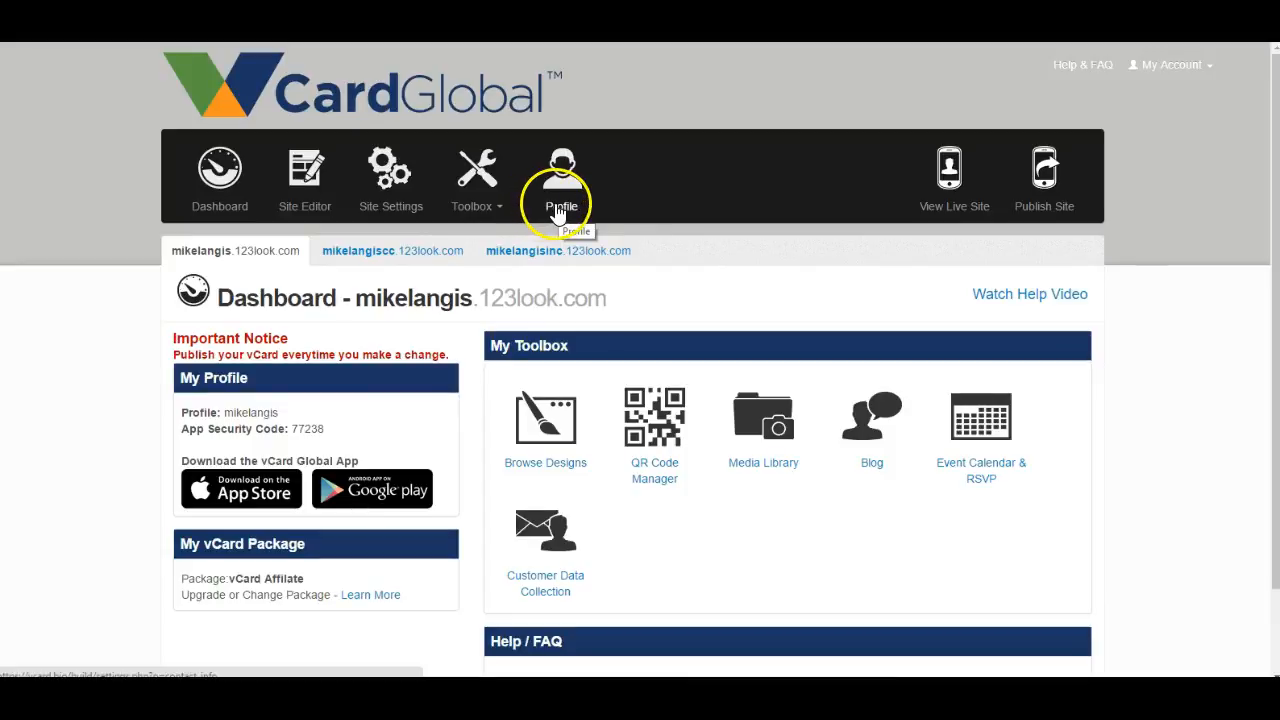
# - Open the site's Social Links settings and fill in the Facebook link with the owner's profile address
pyautogui.click(559, 212)
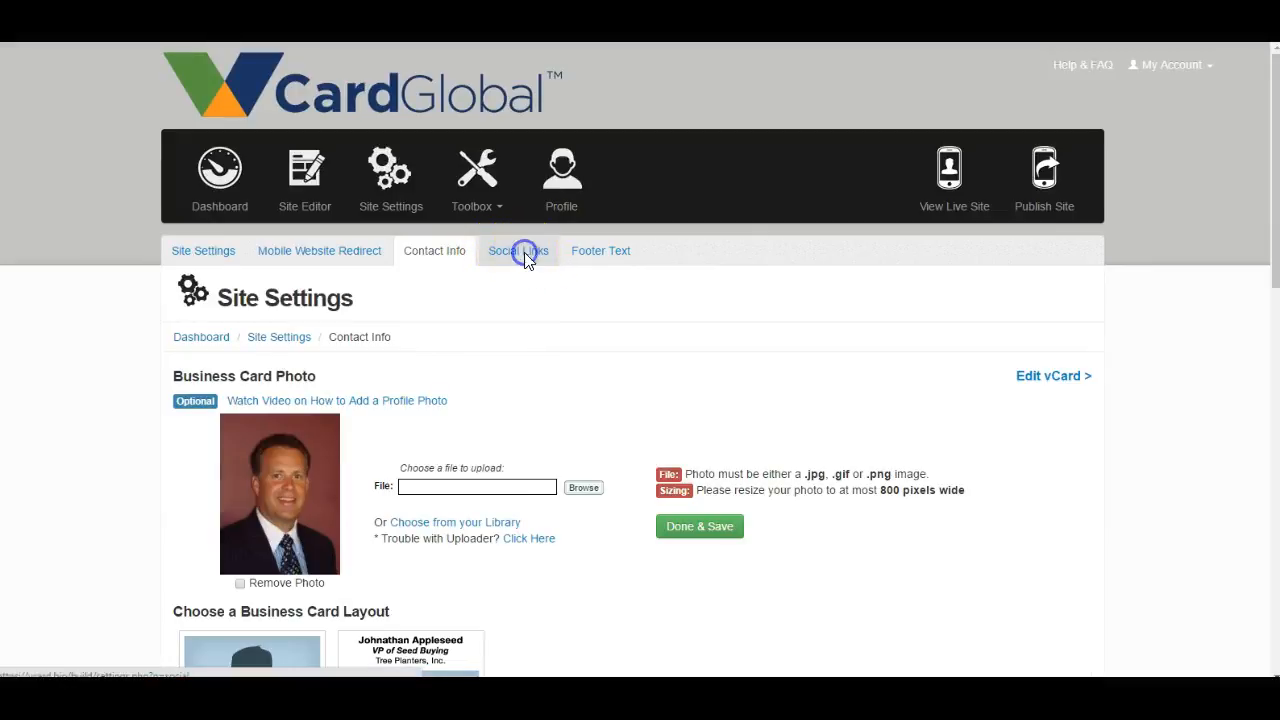
pyautogui.click(527, 257)
pyautogui.scroll(-3, 480, 391)
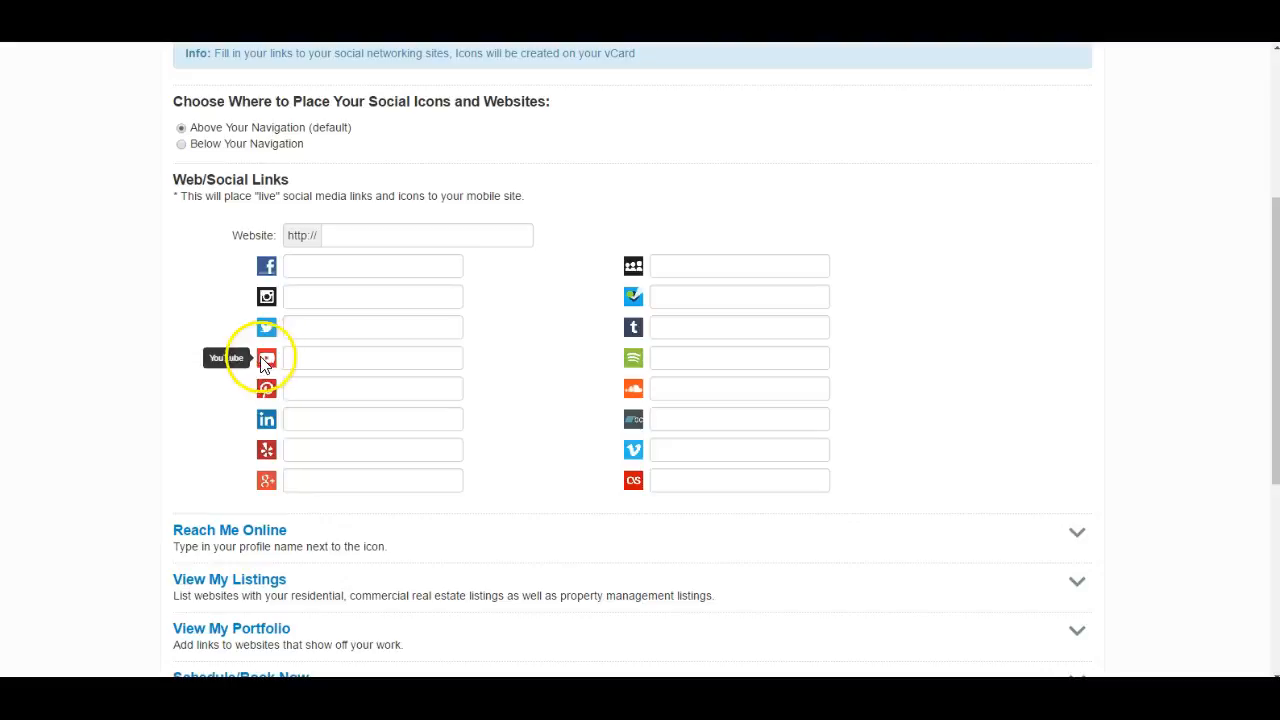
pyautogui.click(307, 262)
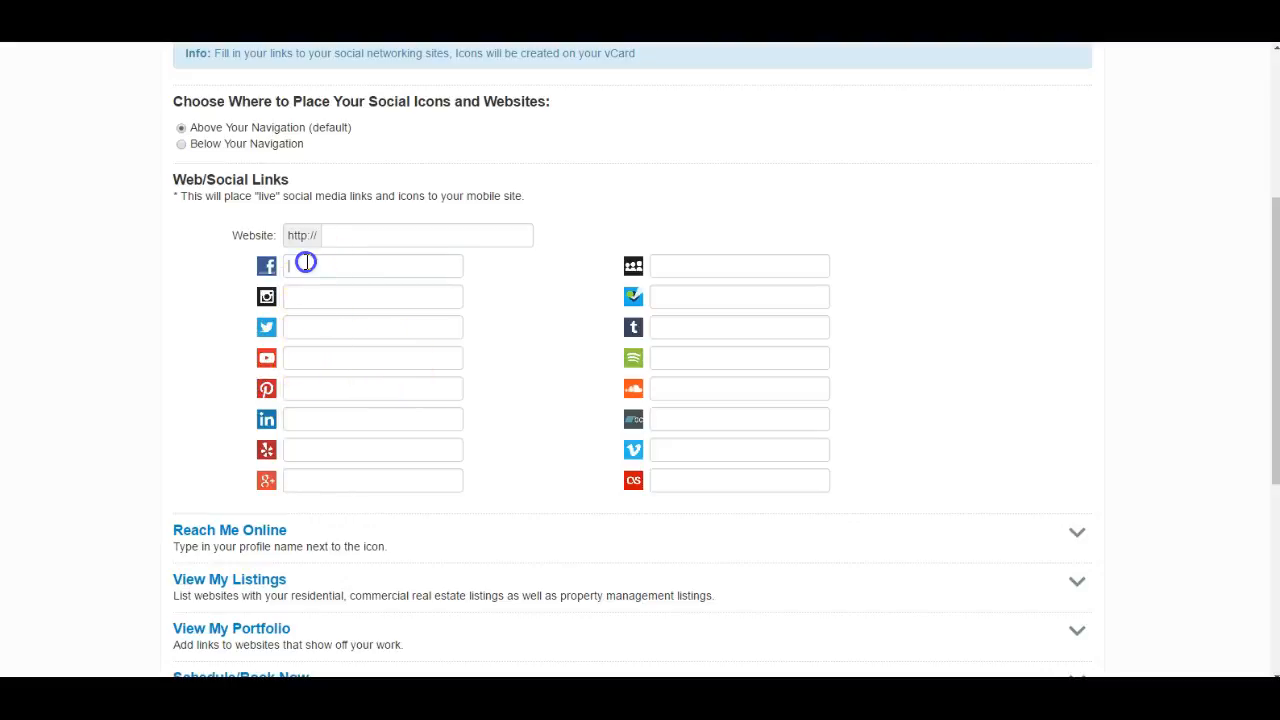
pyautogui.write('h')
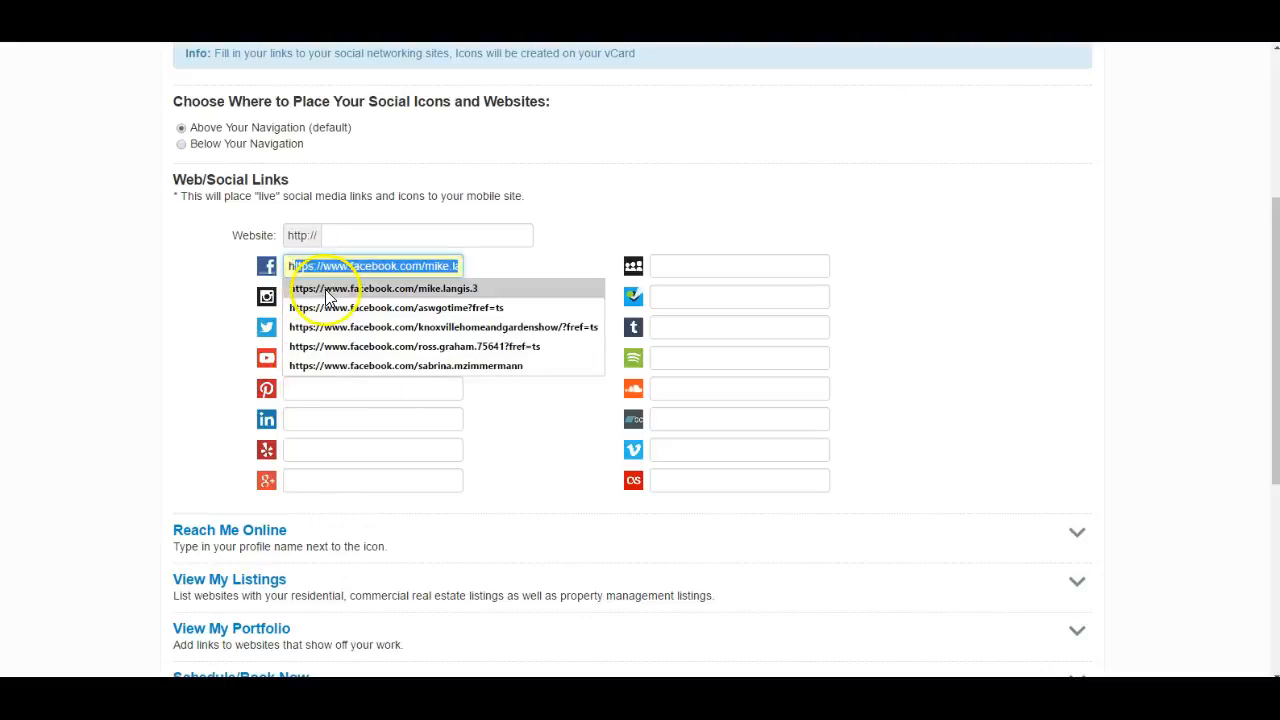
pyautogui.click(339, 289)
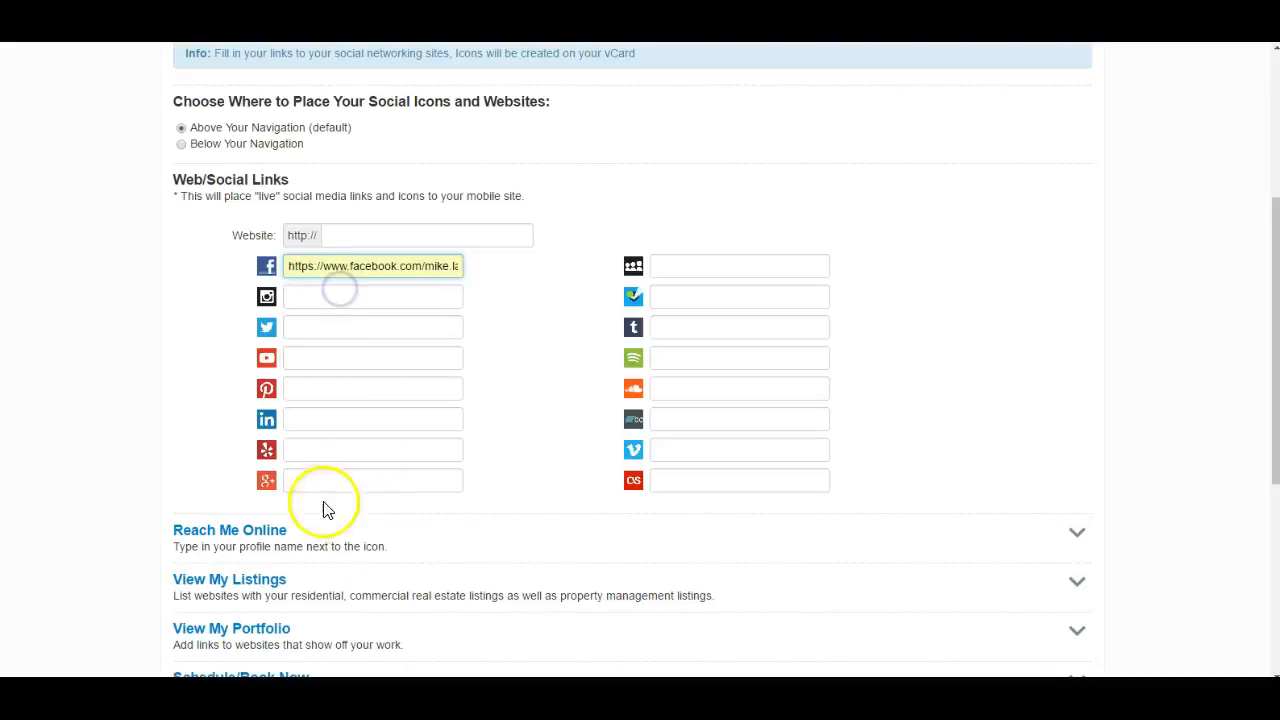
# - Fill in the LinkedIn link with the owner's saved profile address
pyautogui.click(304, 421)
pyautogui.write('h')
pyautogui.click(340, 444)
# - Look over the remaining link categories and additional sites, and save the updated social sites
pyautogui.scroll(-1, 400, 495)
pyautogui.scroll(-4, 410, 505)
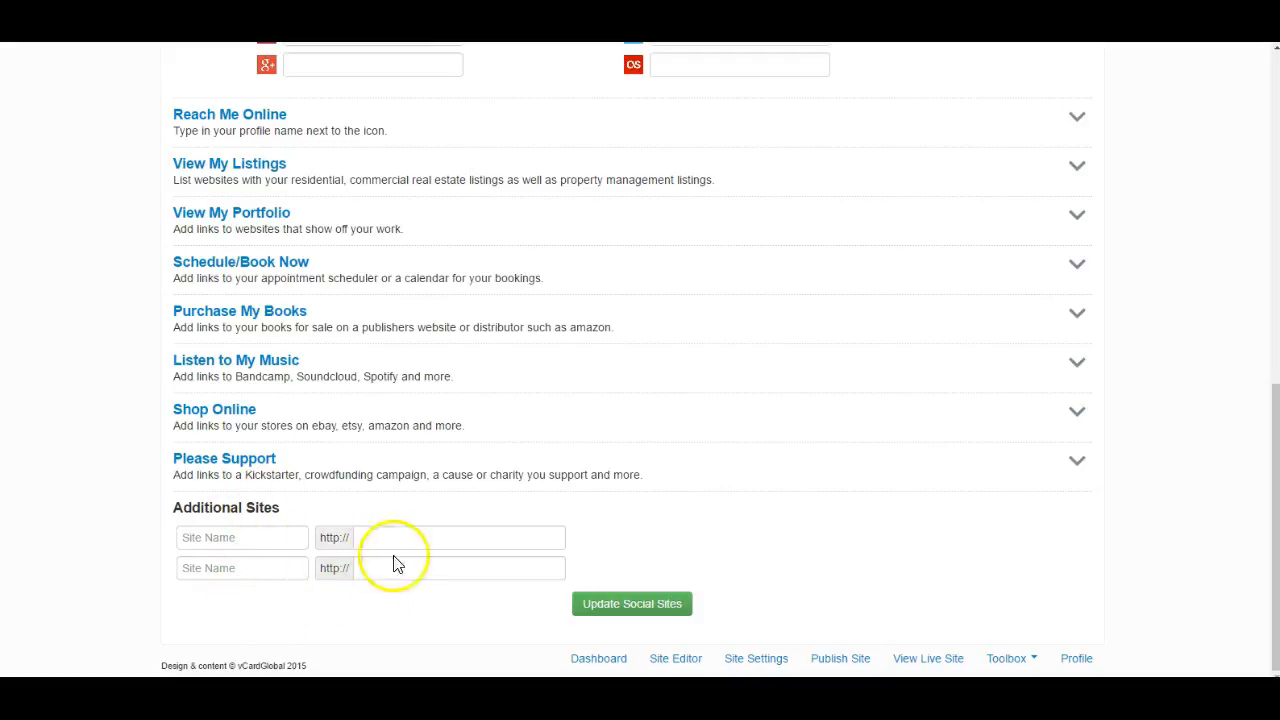
pyautogui.scroll(4, 386, 574)
pyautogui.scroll(4, 386, 574)
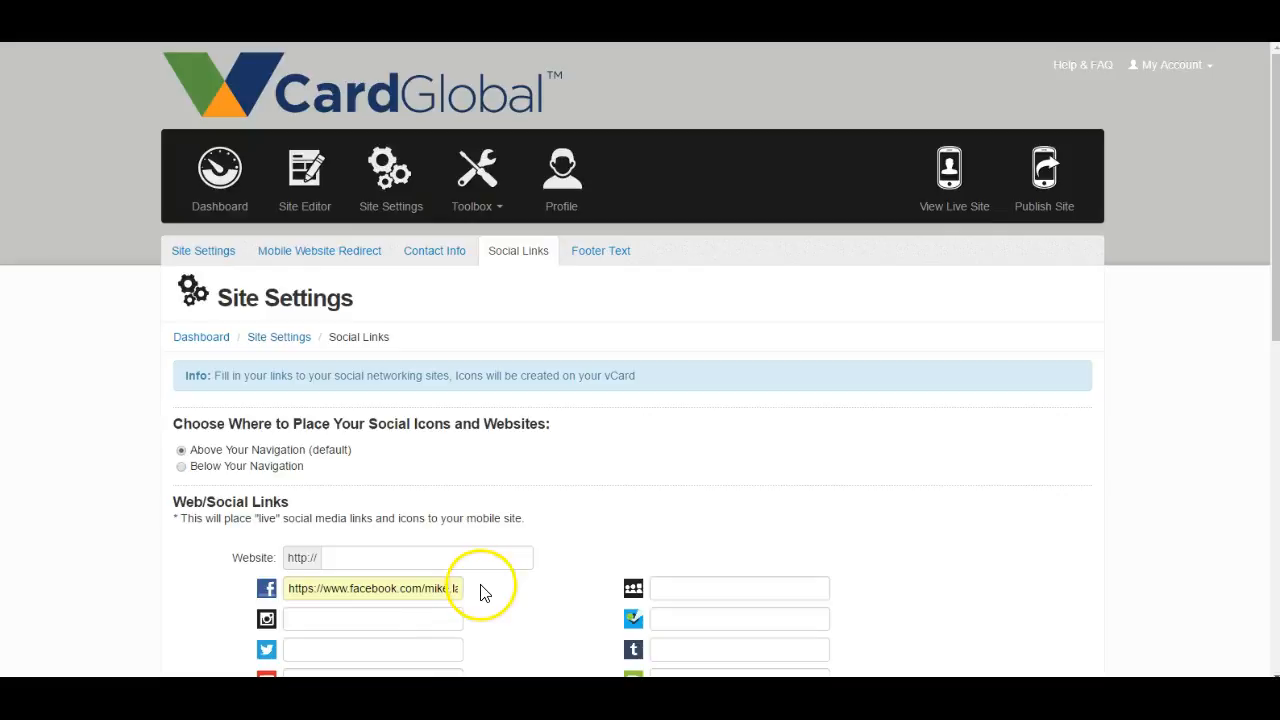
pyautogui.scroll(-7, 482, 592)
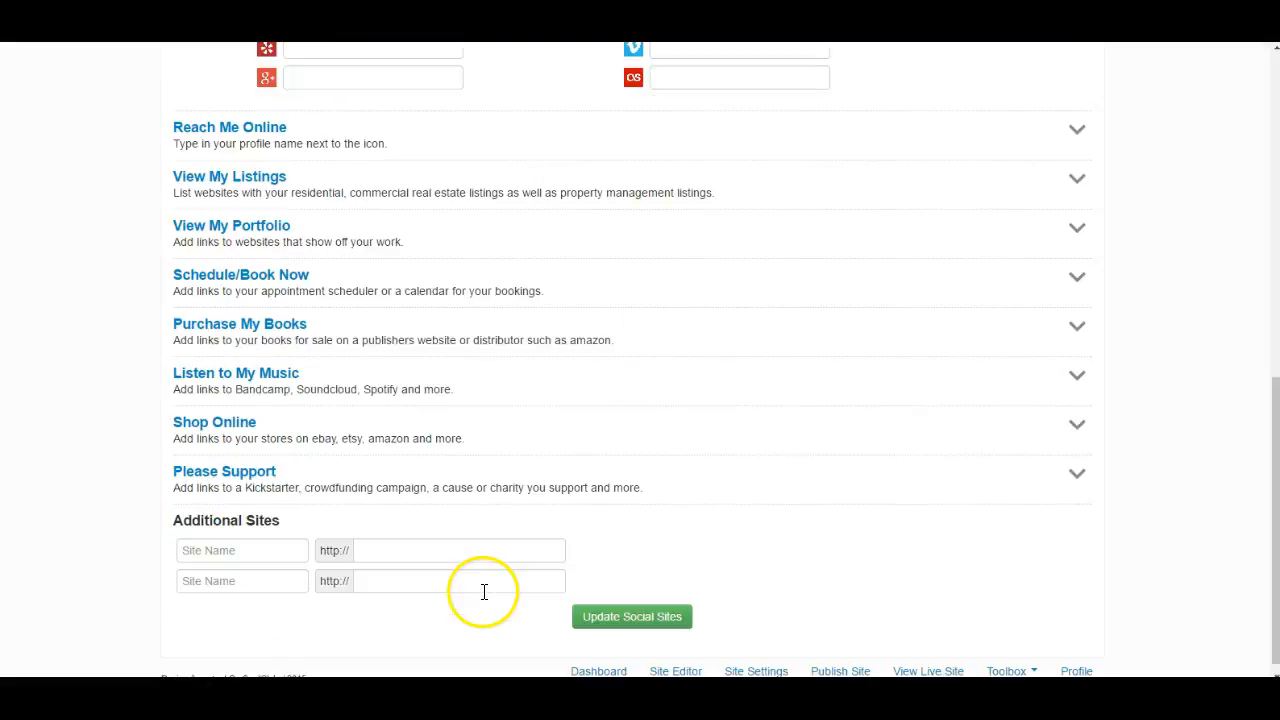
pyautogui.click(658, 618)
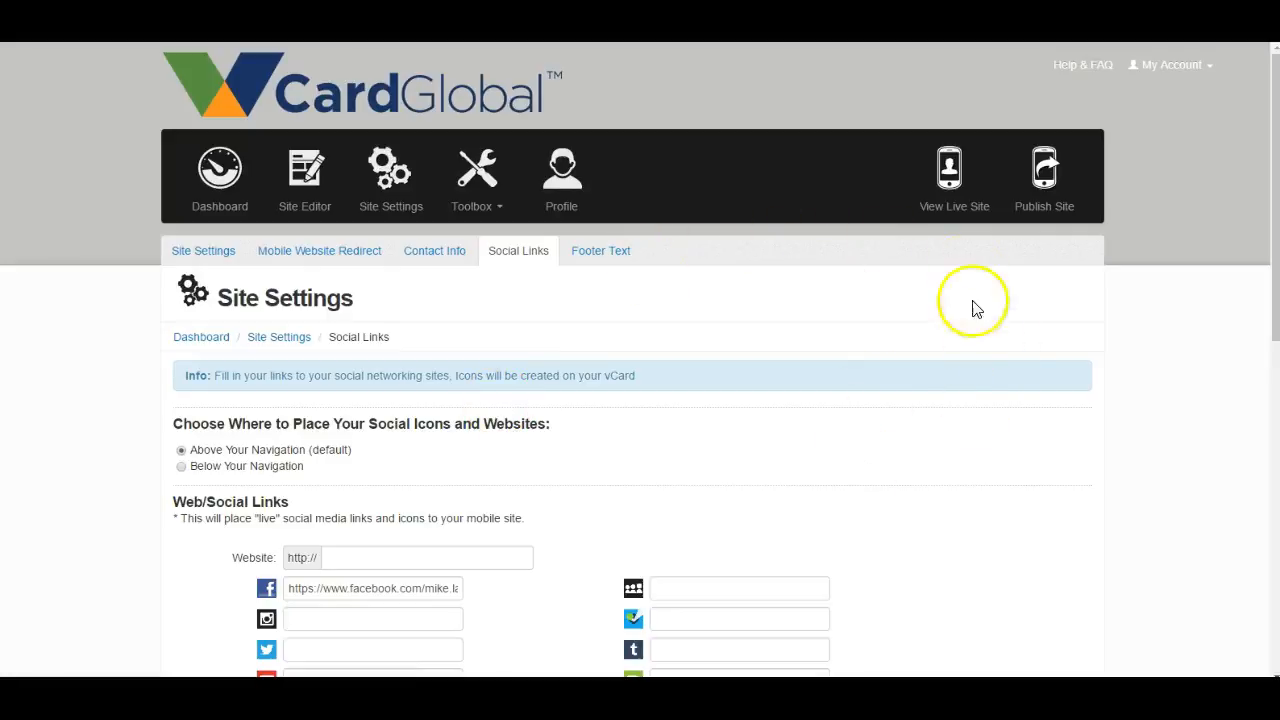
# - Publish the site and check the Facebook and LinkedIn icons below the contact form on the live vCard
pyautogui.click(1038, 178)
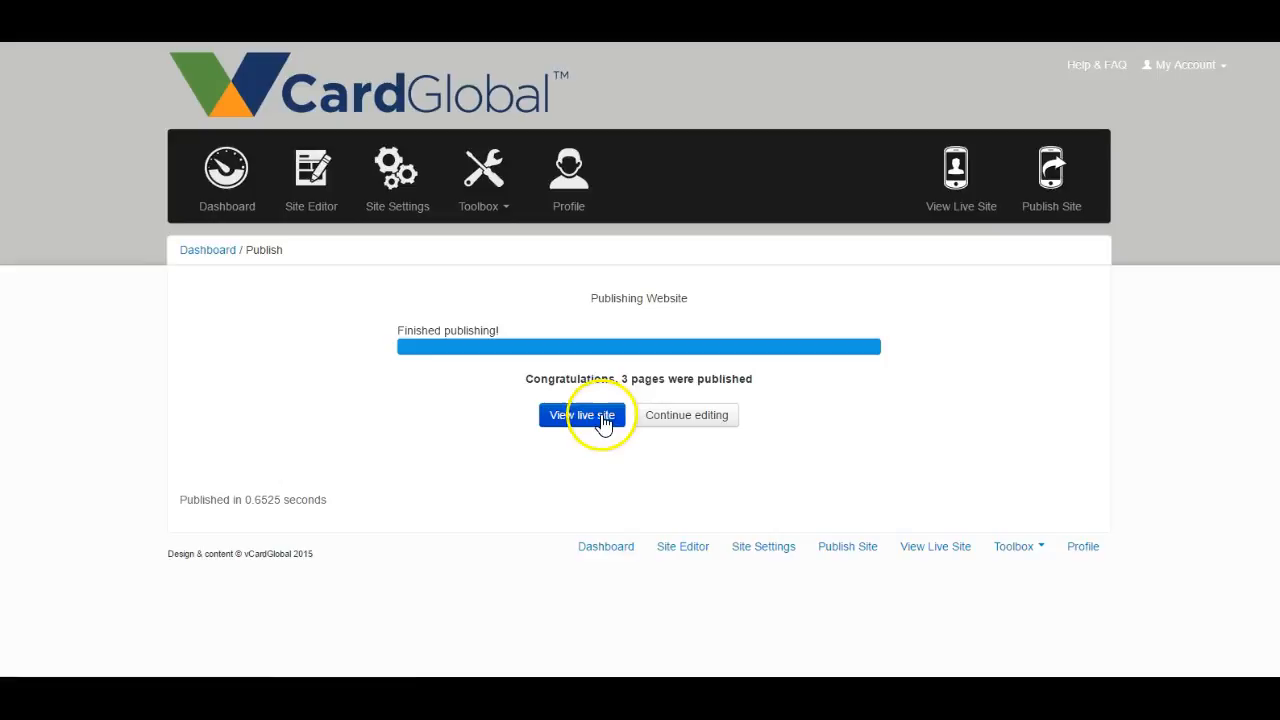
pyautogui.click(599, 418)
pyautogui.click(607, 275)
pyautogui.scroll(-10, 613, 285)
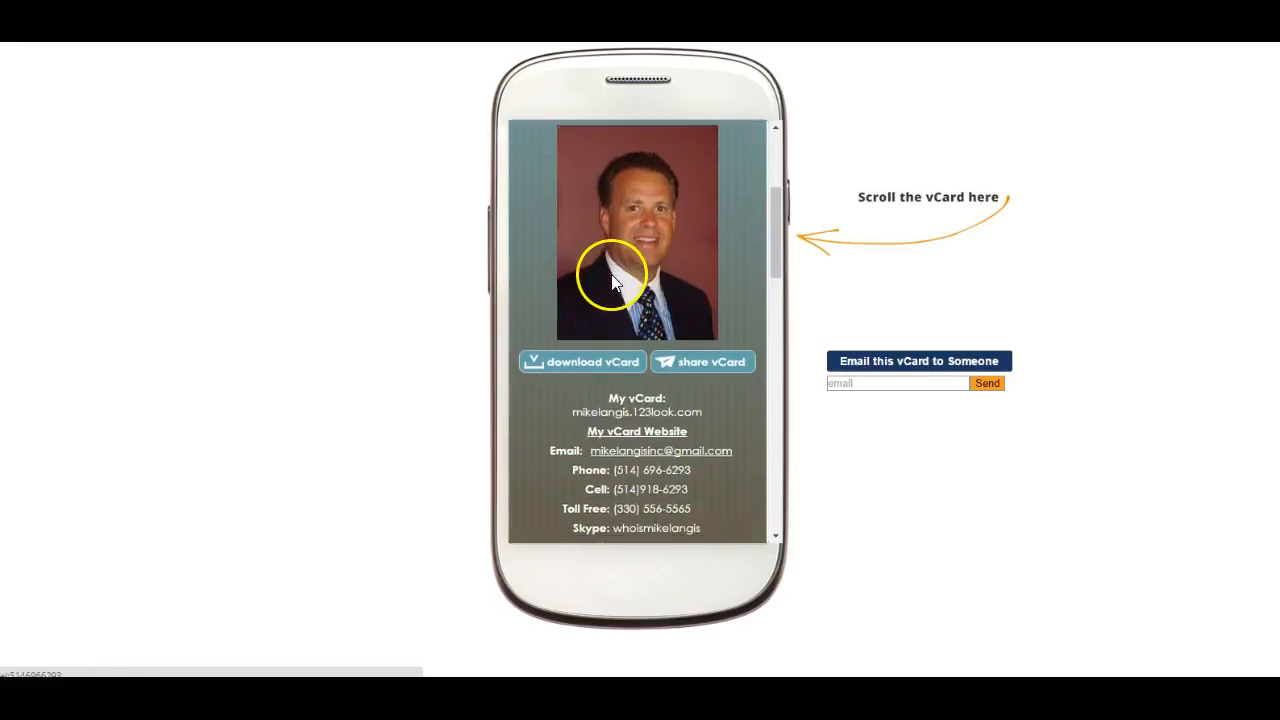
pyautogui.scroll(-10, 613, 280)
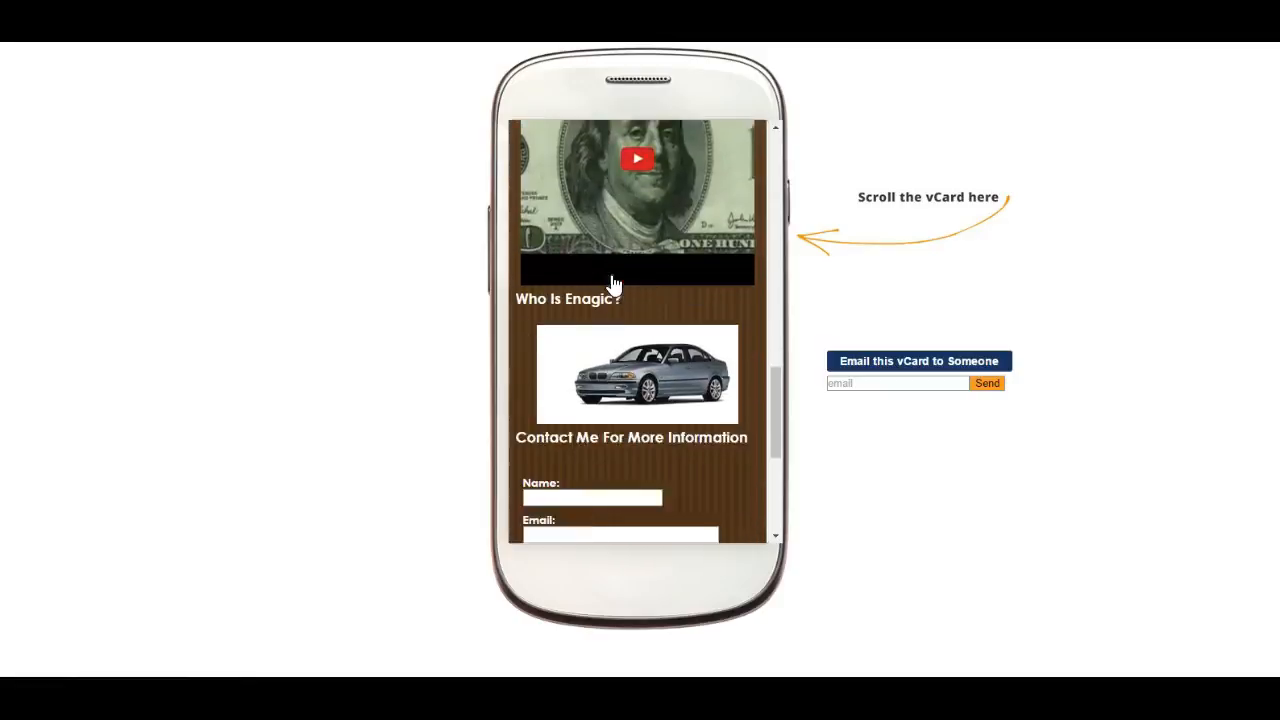
pyautogui.scroll(-3, 613, 285)
pyautogui.click(617, 405)
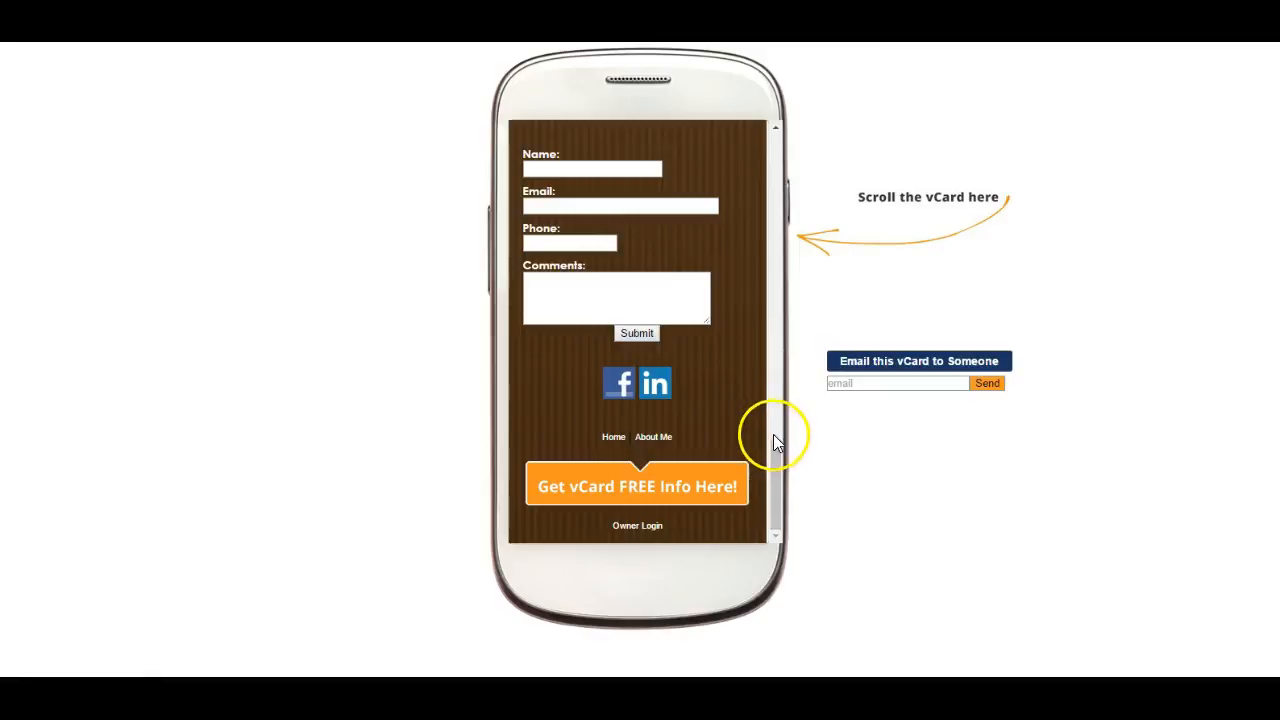
pyautogui.moveTo(774, 463); pyautogui.dragTo(754, 496)
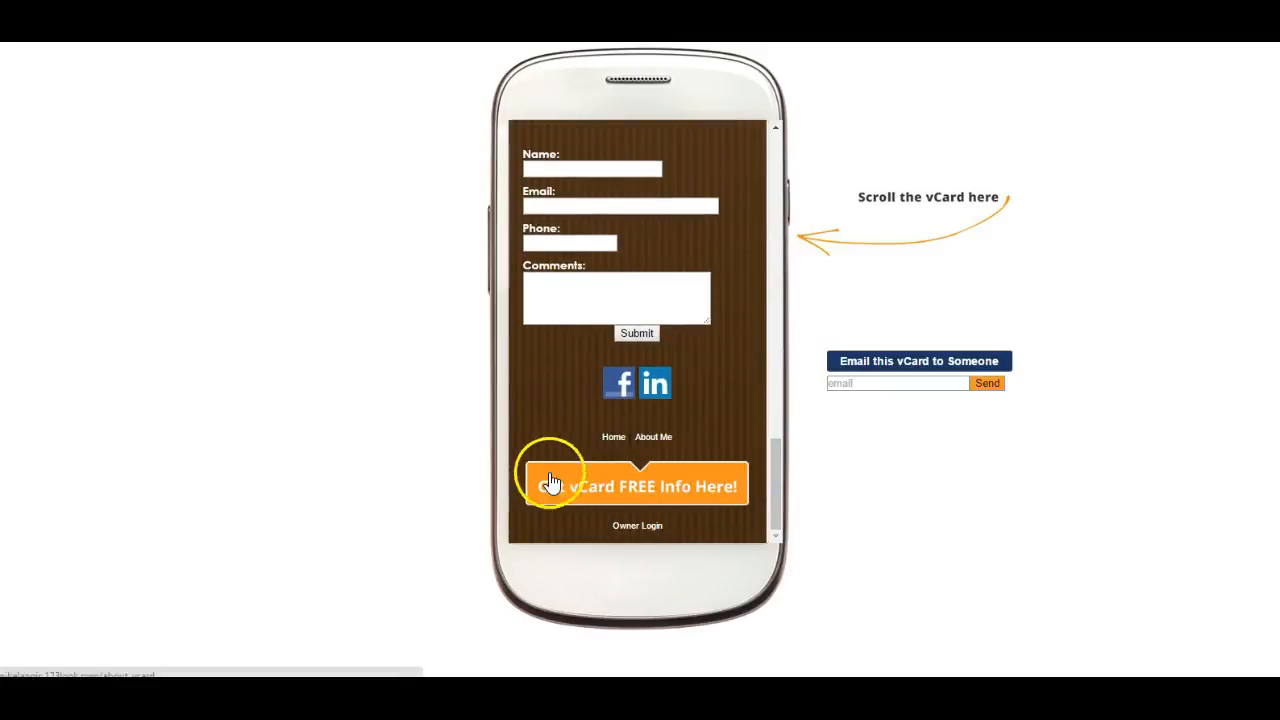
# - Open the "Get vCard FREE Info Here!" page from the live card's footer and test its "What is vCard FREE?" video
pyautogui.click(660, 480)
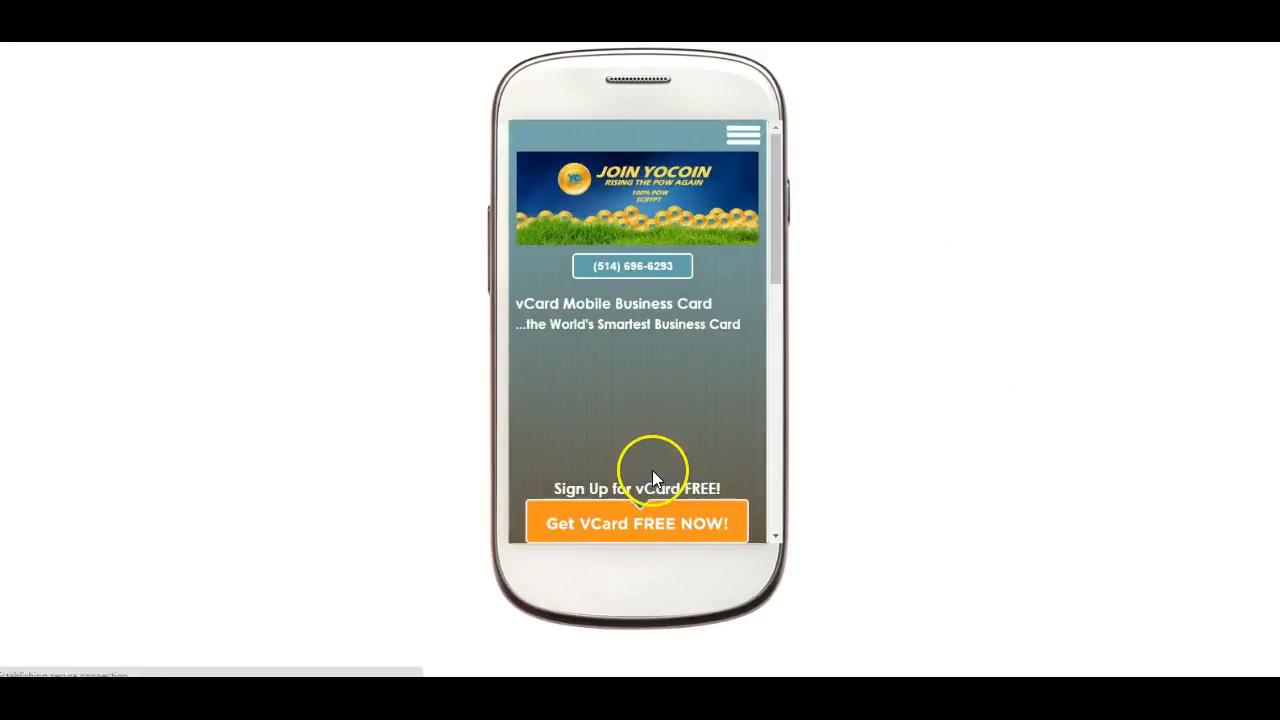
pyautogui.scroll(-2, 643, 362)
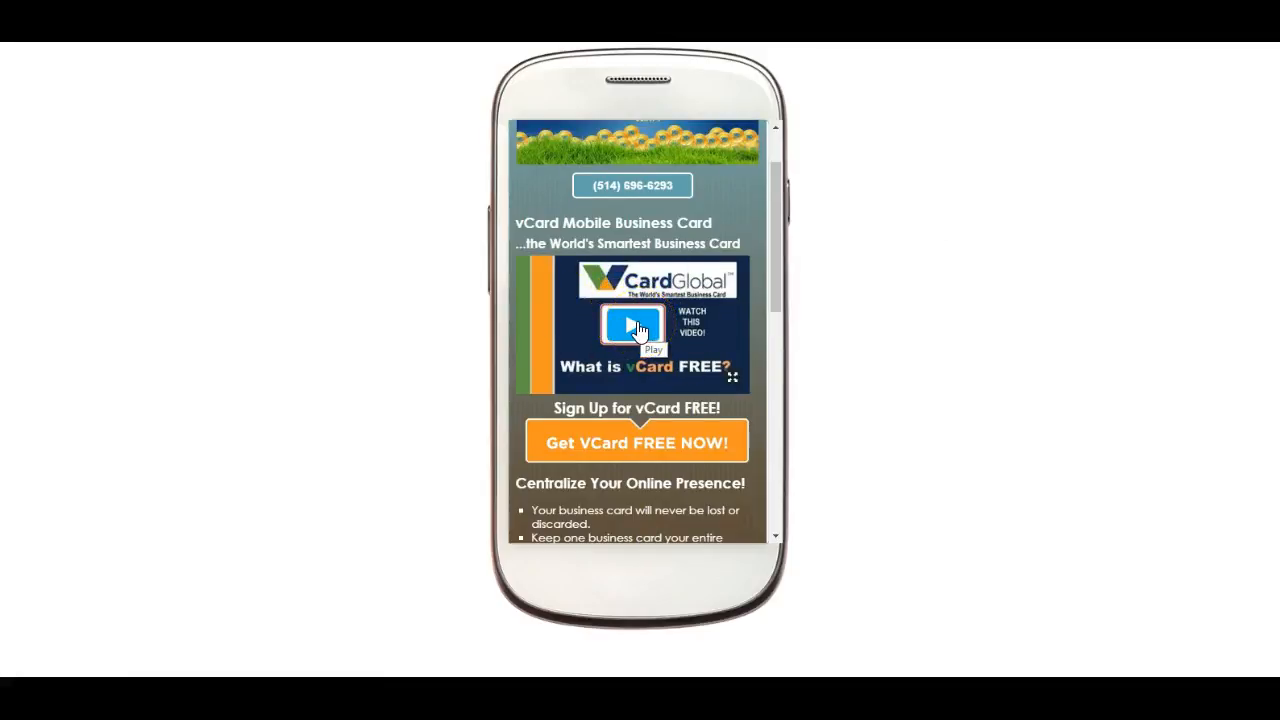
pyautogui.click(638, 330)
pyautogui.scroll(-1, 638, 325)
pyautogui.scroll(2, 638, 325)
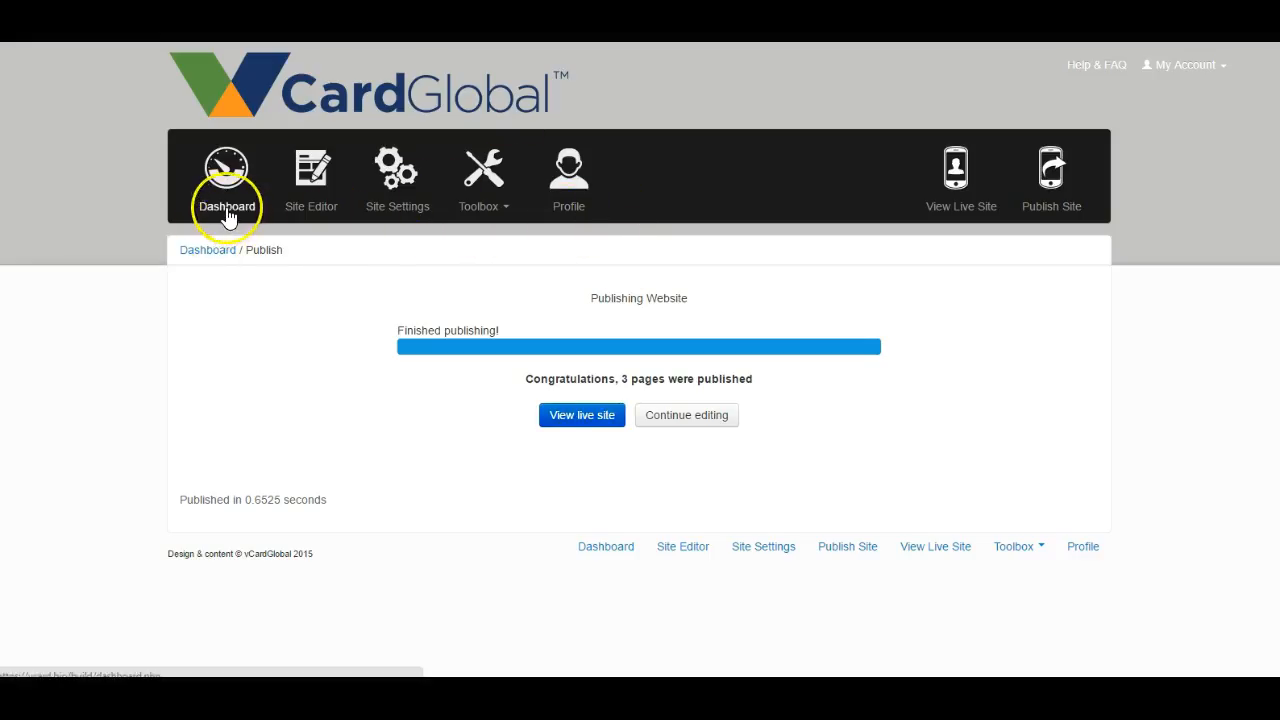
# - Return to the Dashboard and look over its toolbox and help sections
pyautogui.click(227, 206)
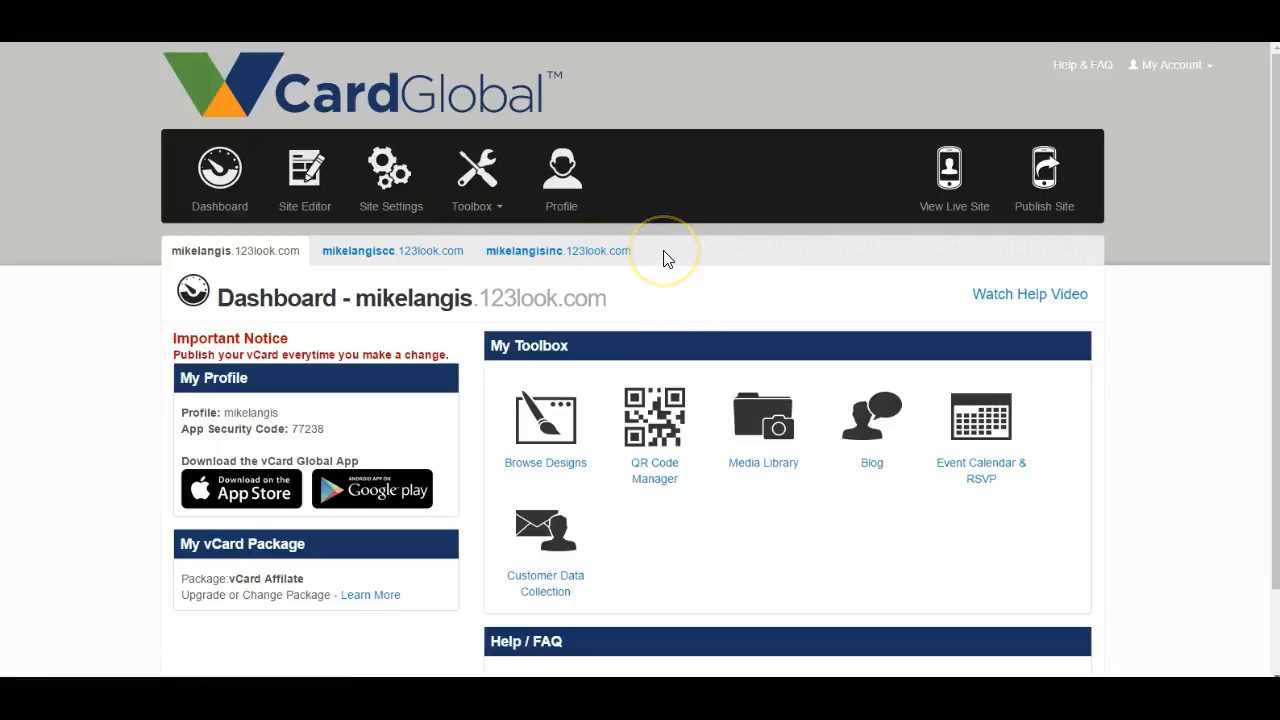
pyautogui.click(704, 309)
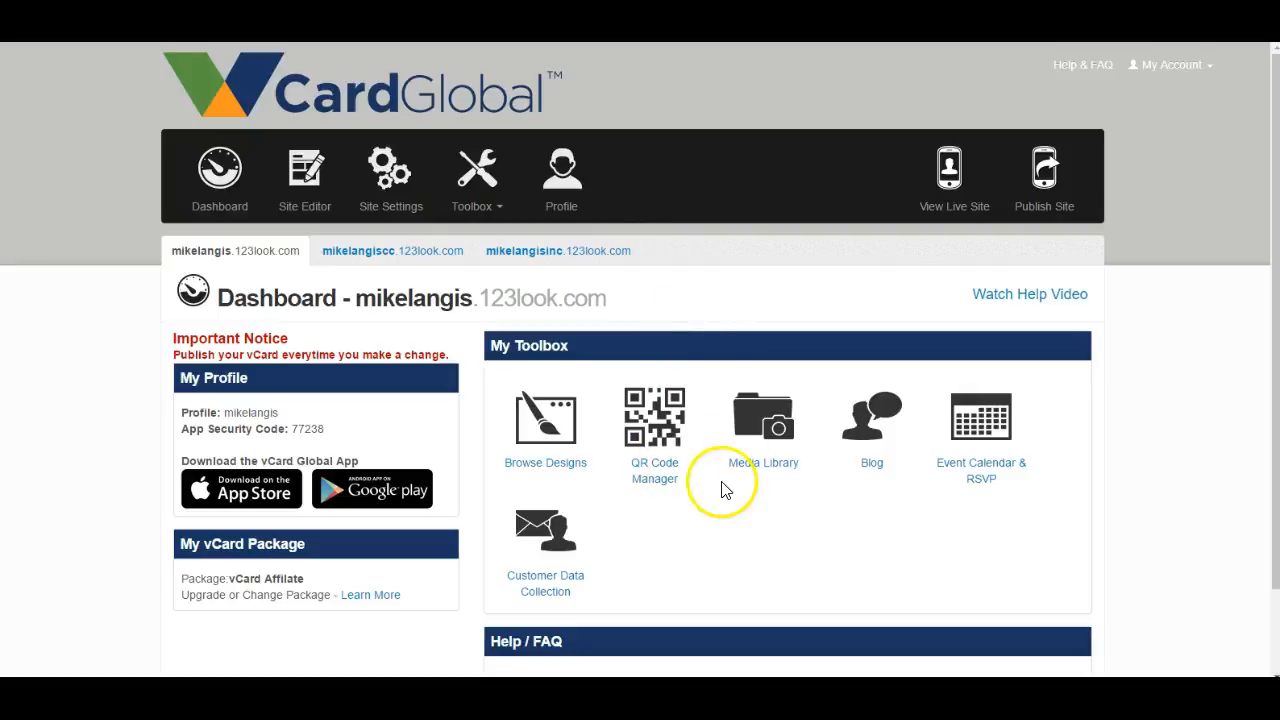
pyautogui.scroll(-2, 511, 468)
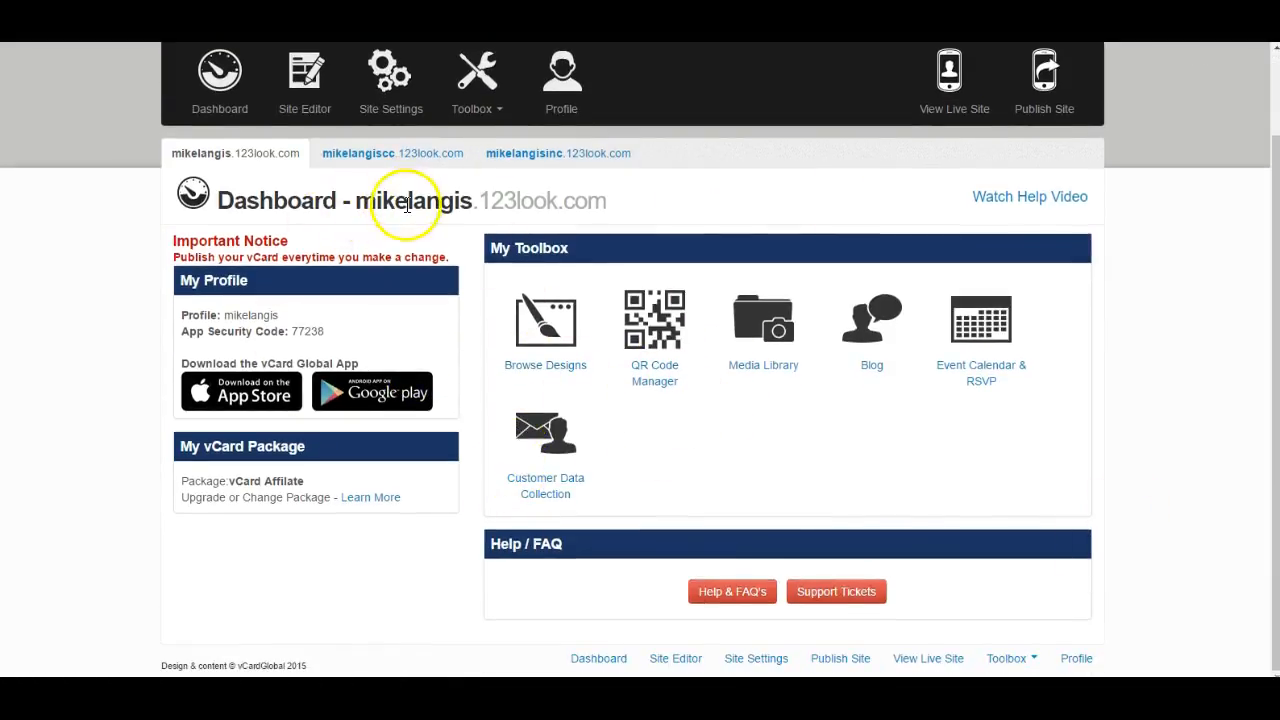
pyautogui.scroll(2, 398, 203)
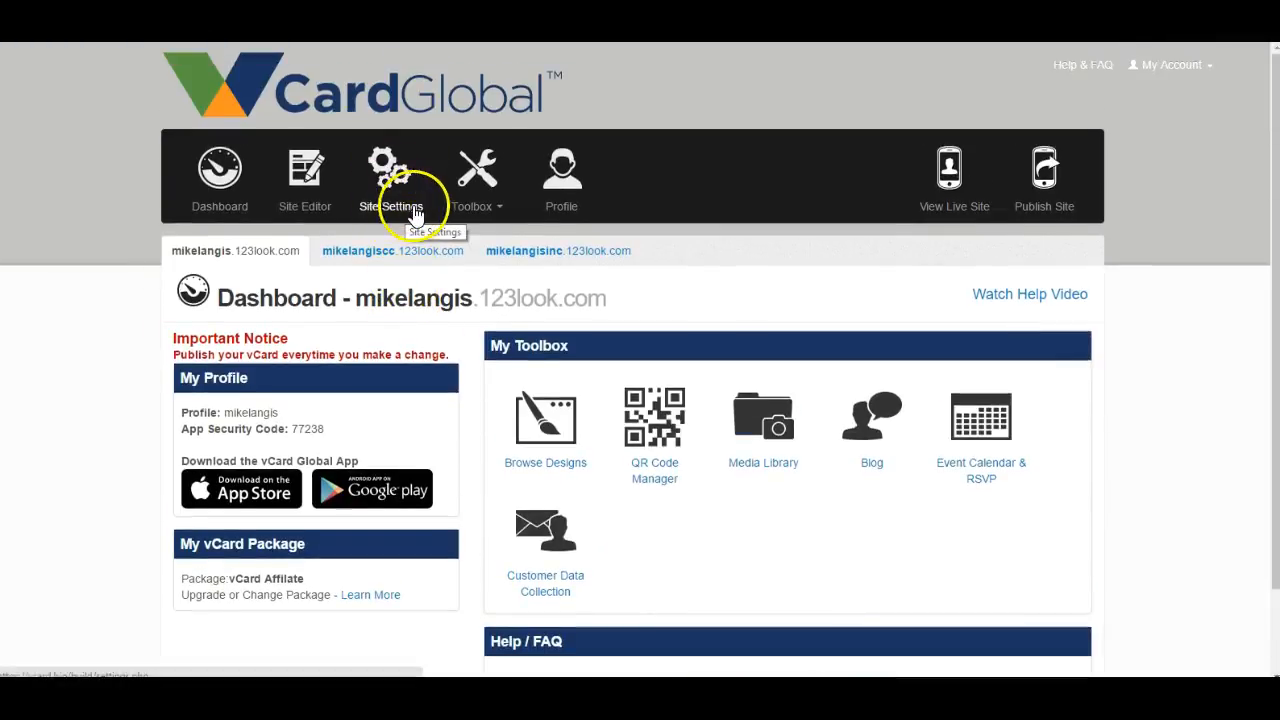